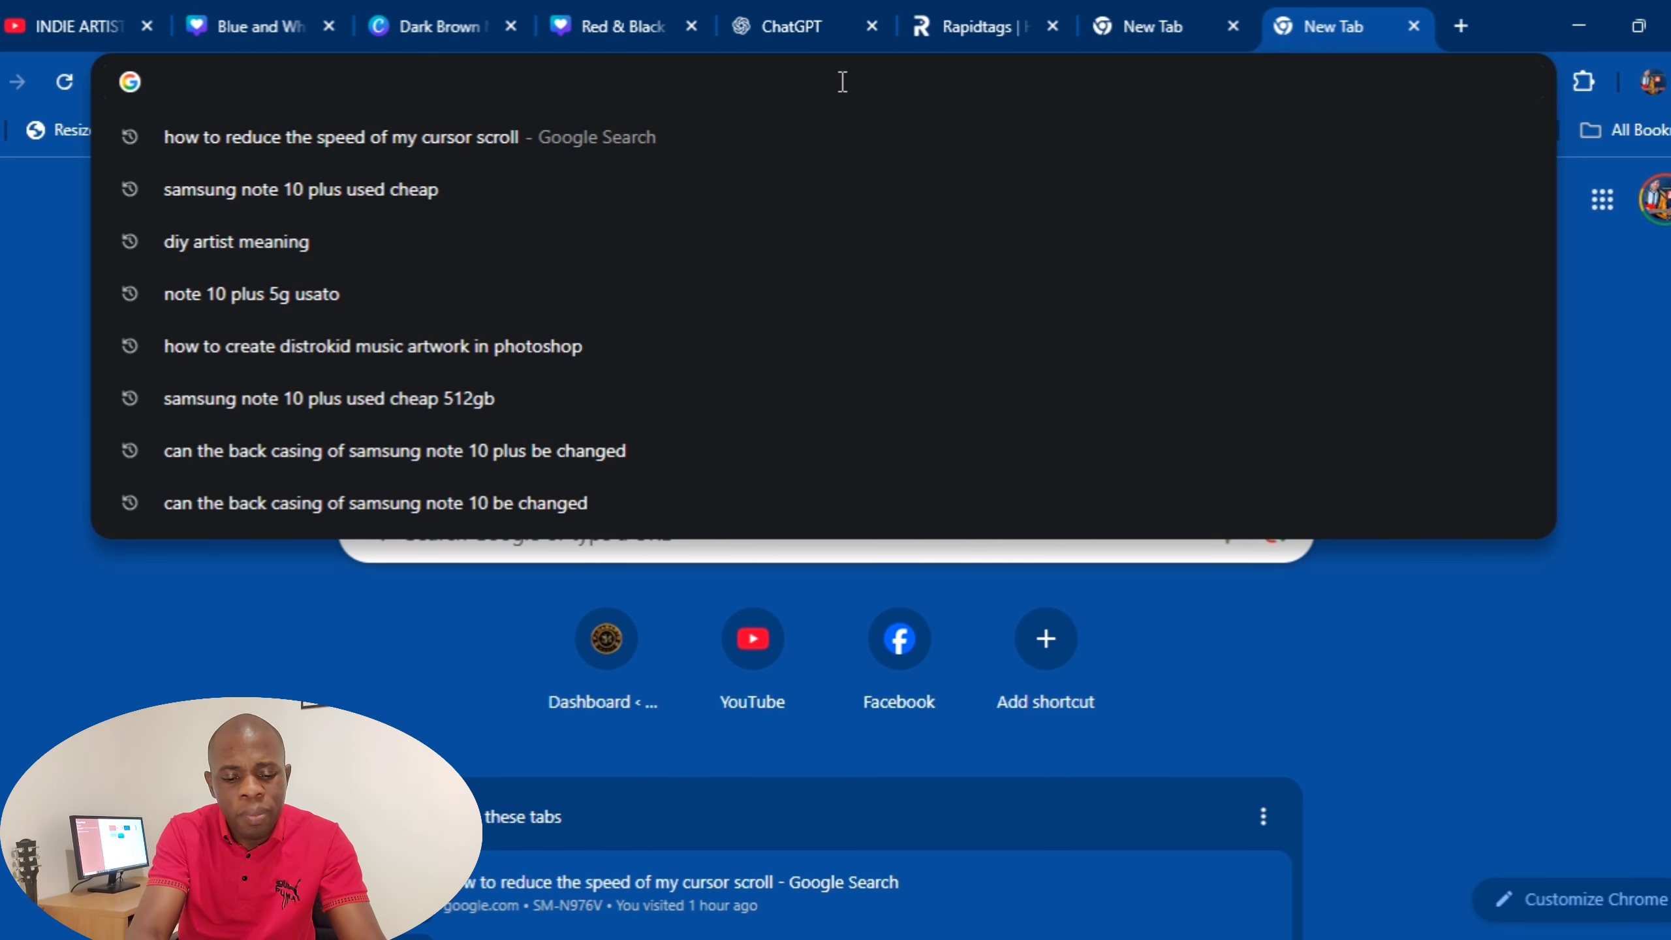
- Go to youtube.com and upload the video YOUTUBE 01 from the YOUTUBE TUTORIALS folder to the channel in YouTube Studio
{"action": "type", "text": "youtube.com"}
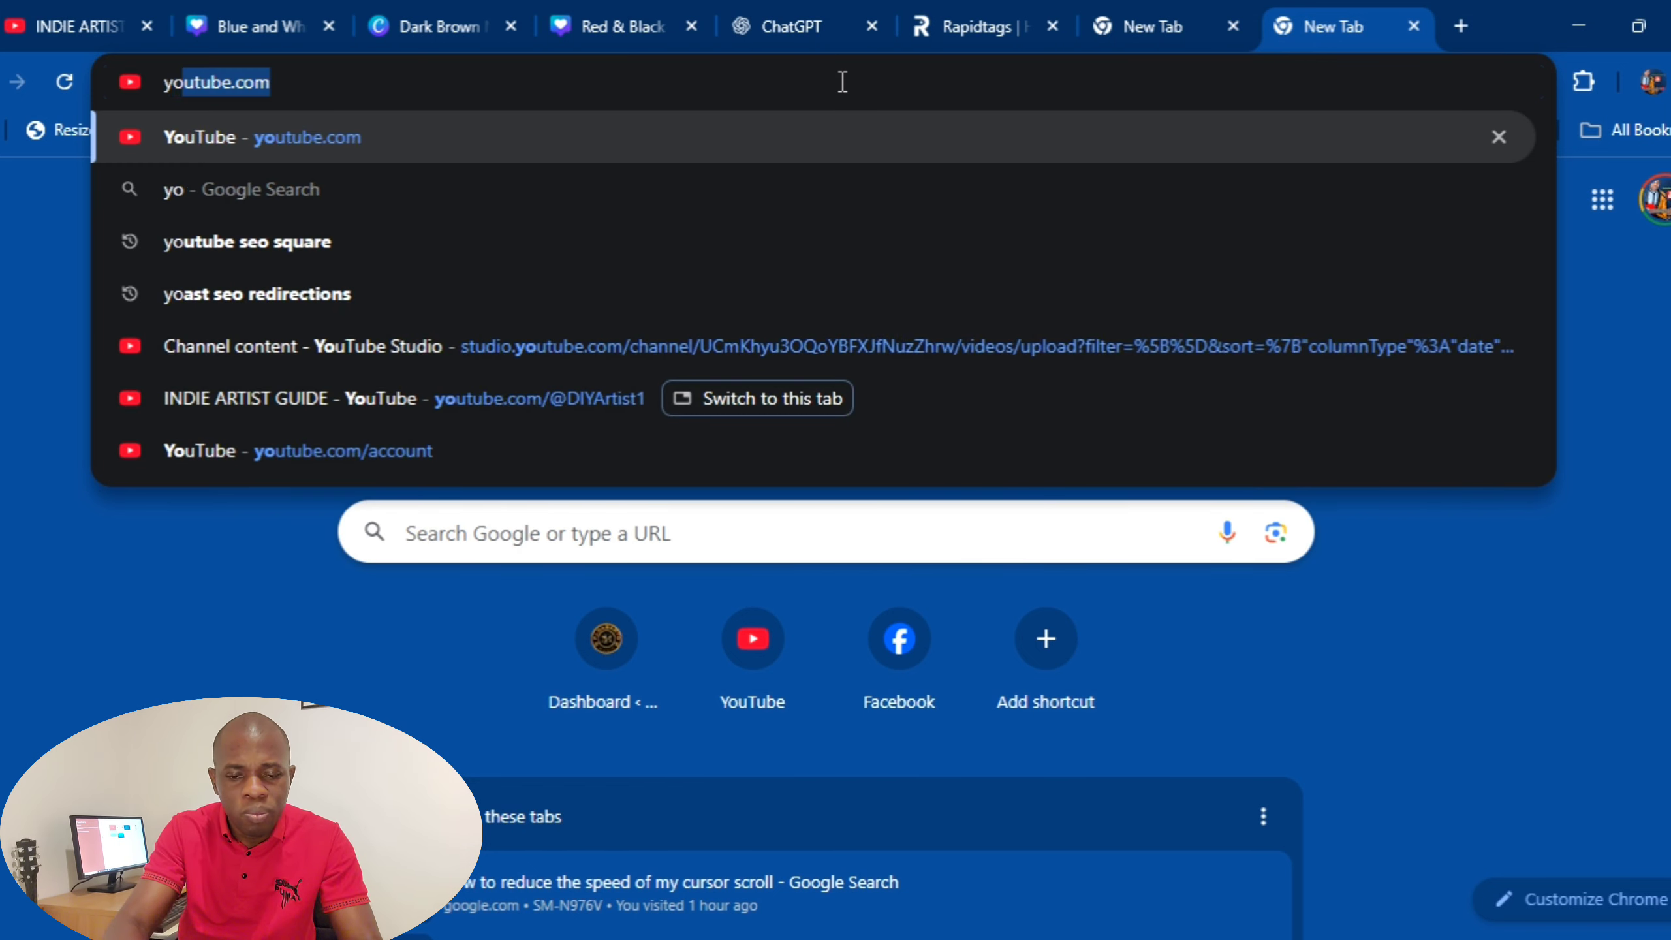
{"action": "key", "text": "Return"}
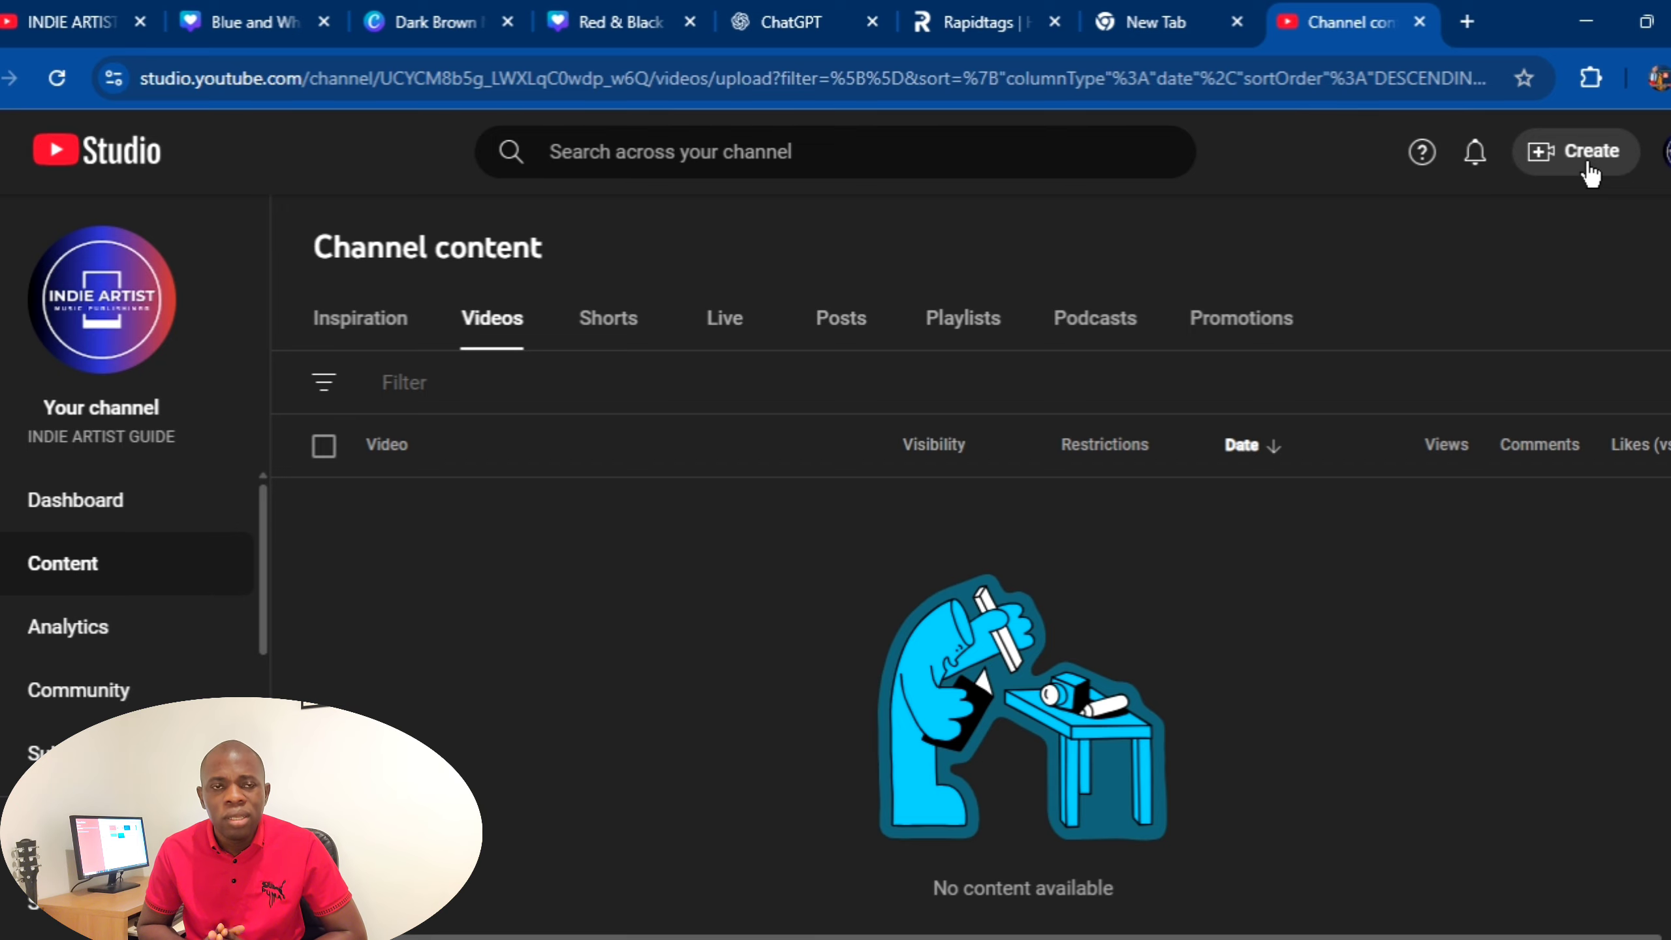
{"action": "left_click", "coordinate": [1588, 166]}
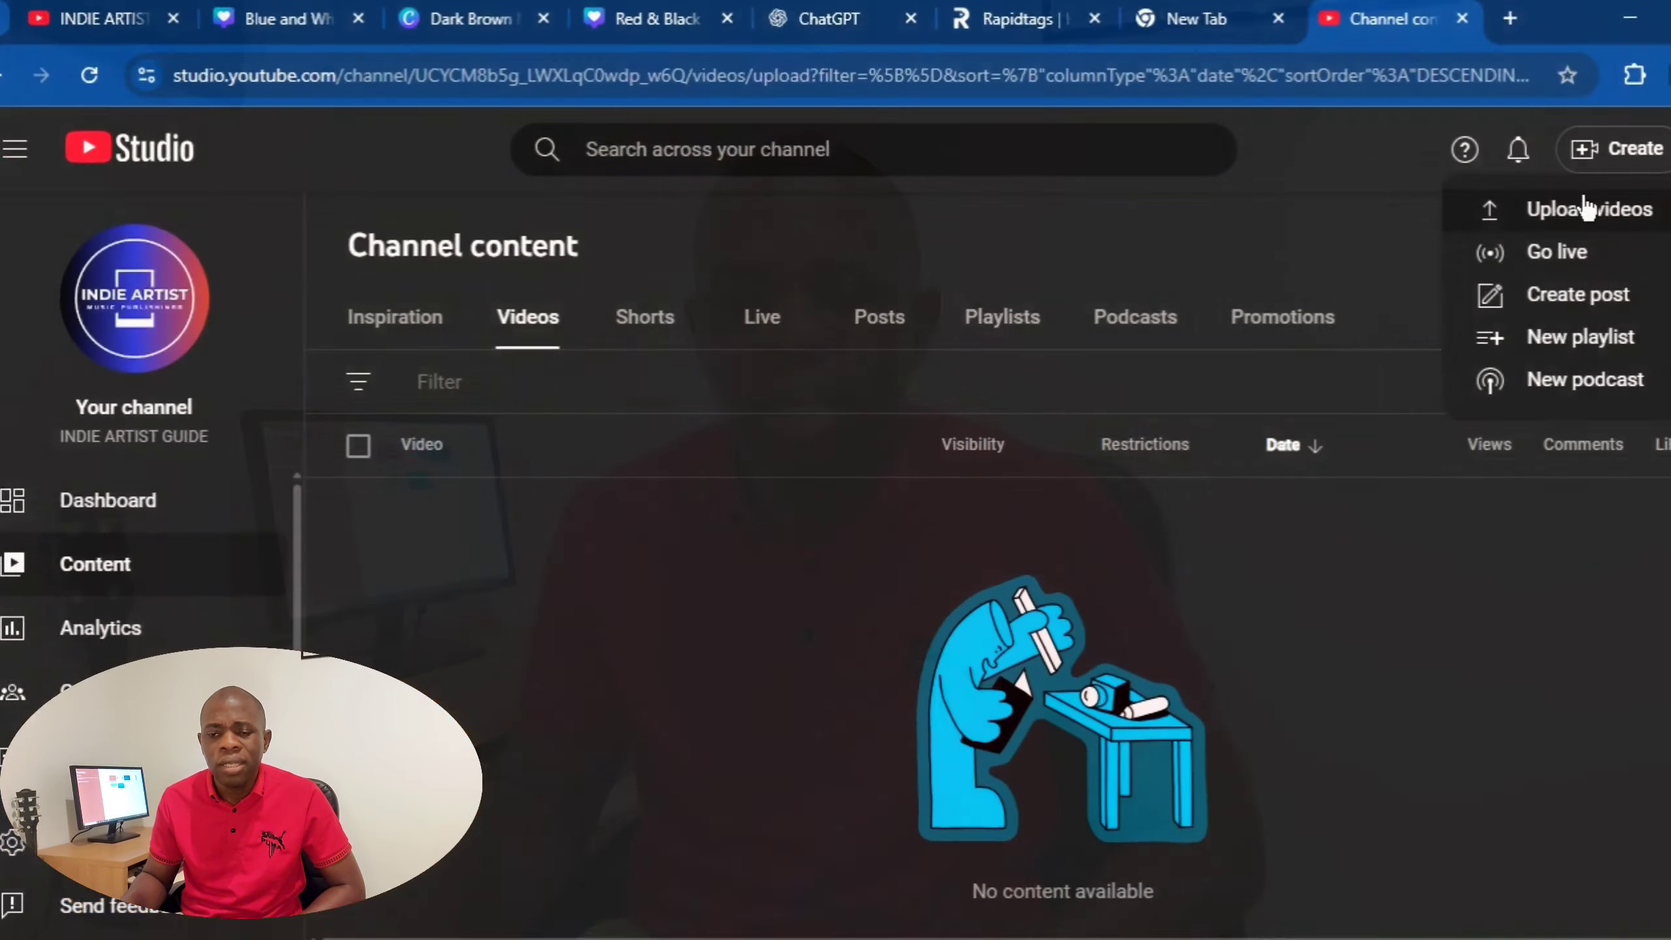
{"action": "left_click", "coordinate": [1624, 195]}
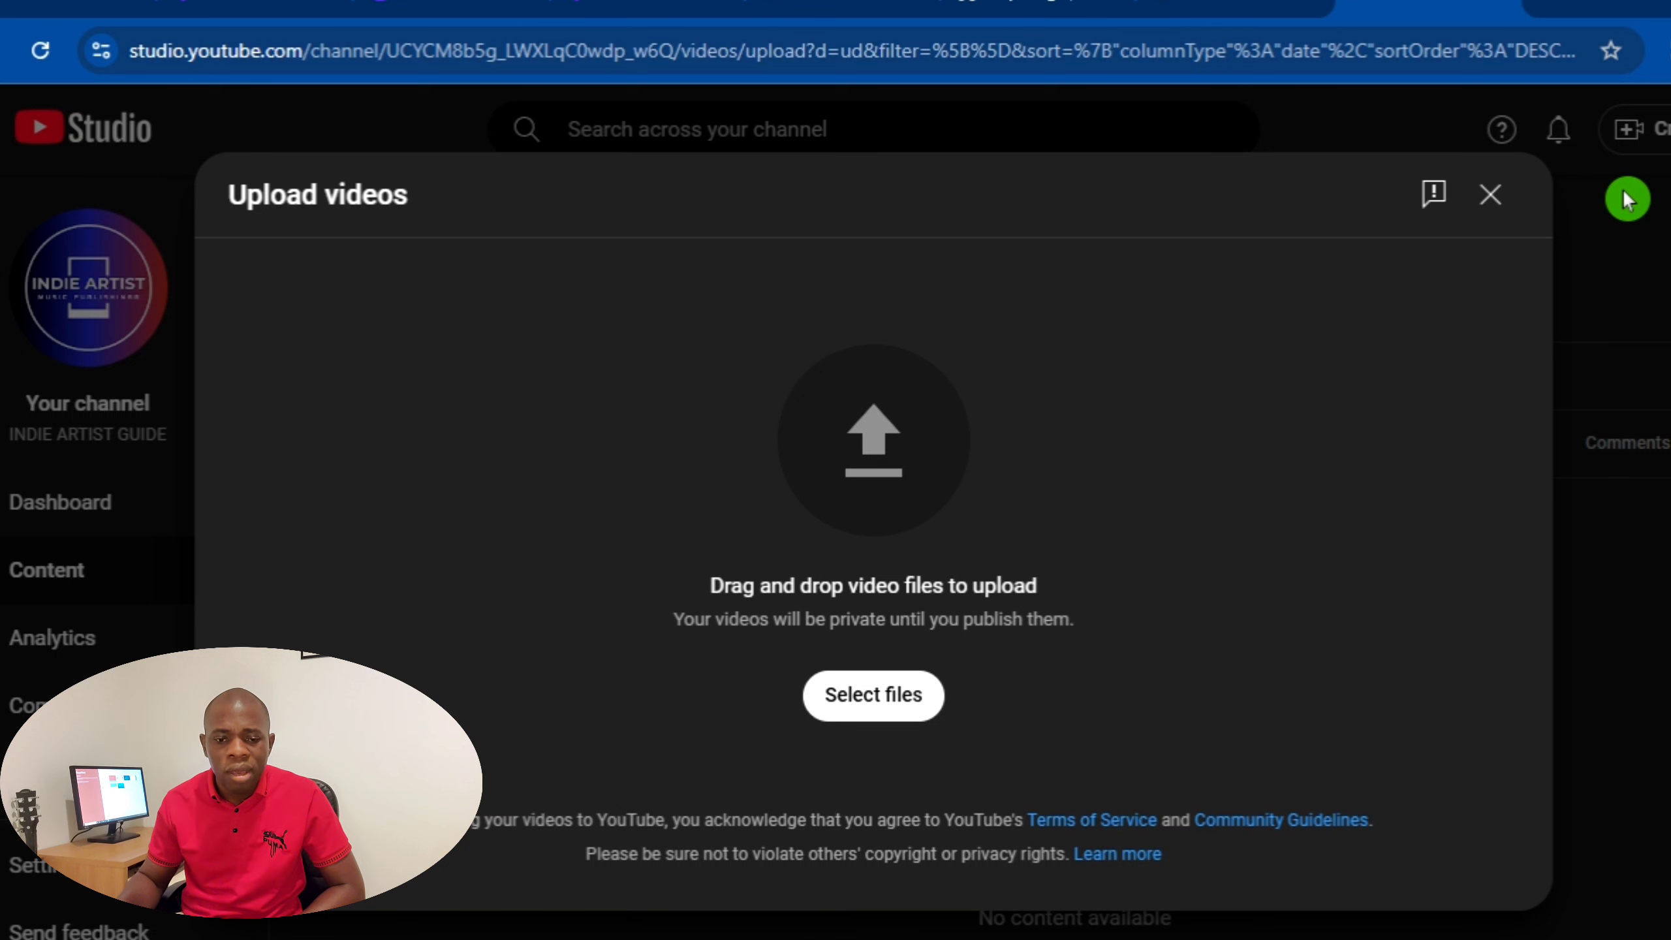
{"action": "left_click", "coordinate": [872, 711]}
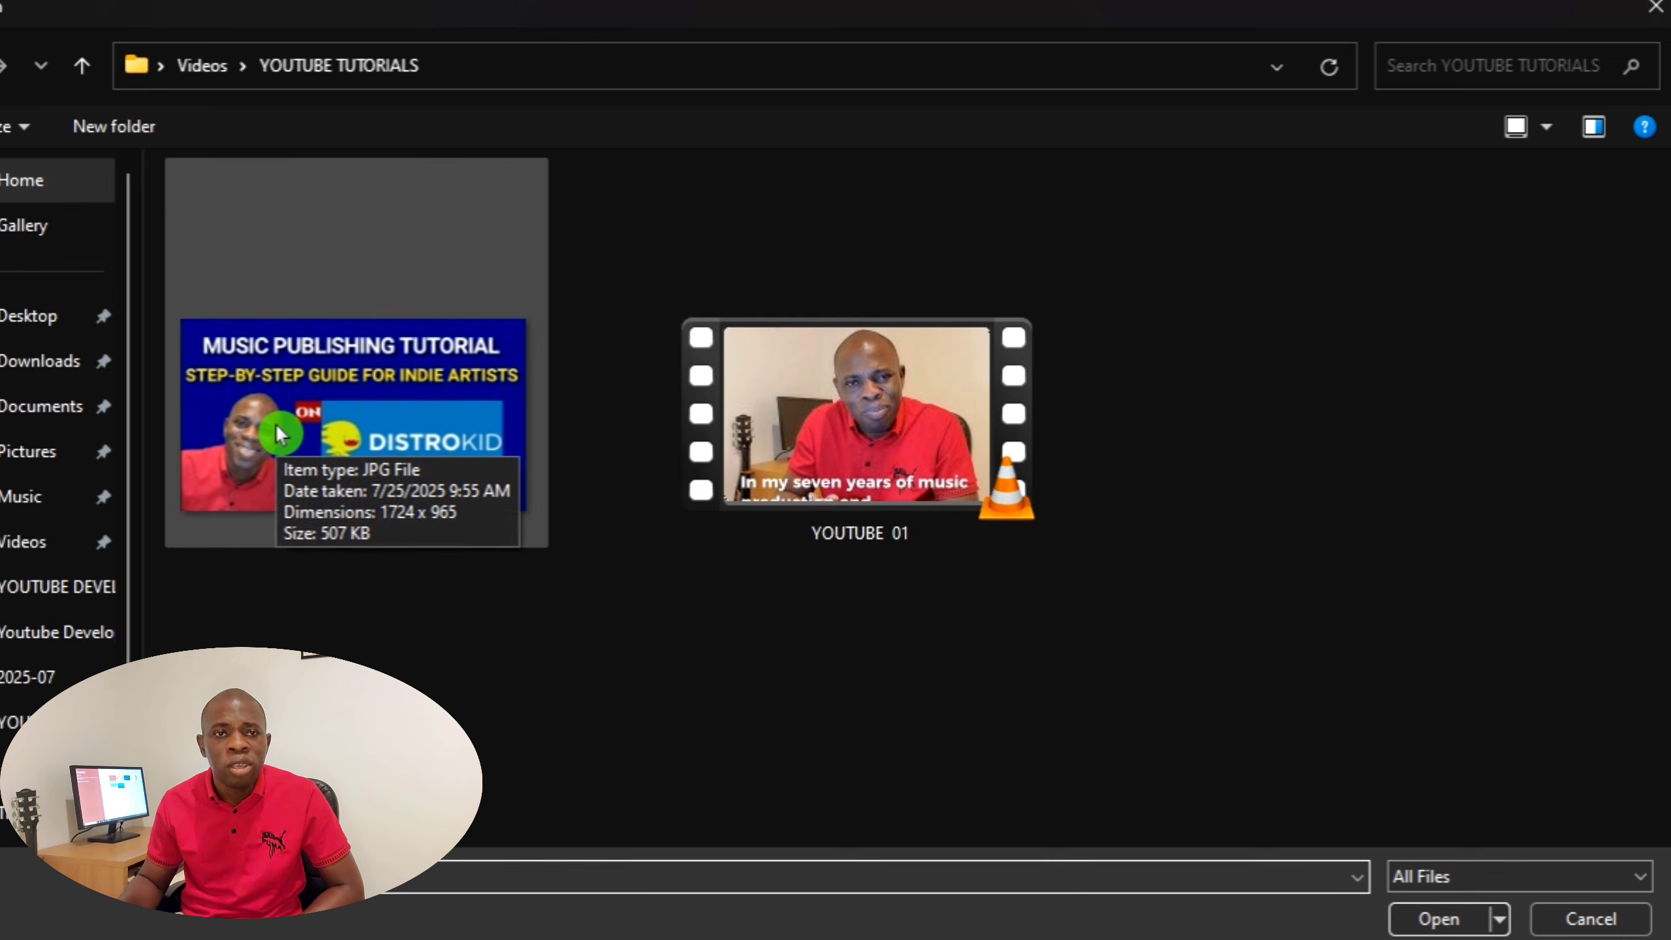
{"action": "left_click", "coordinate": [893, 446]}
{"action": "left_click", "coordinate": [1439, 919]}
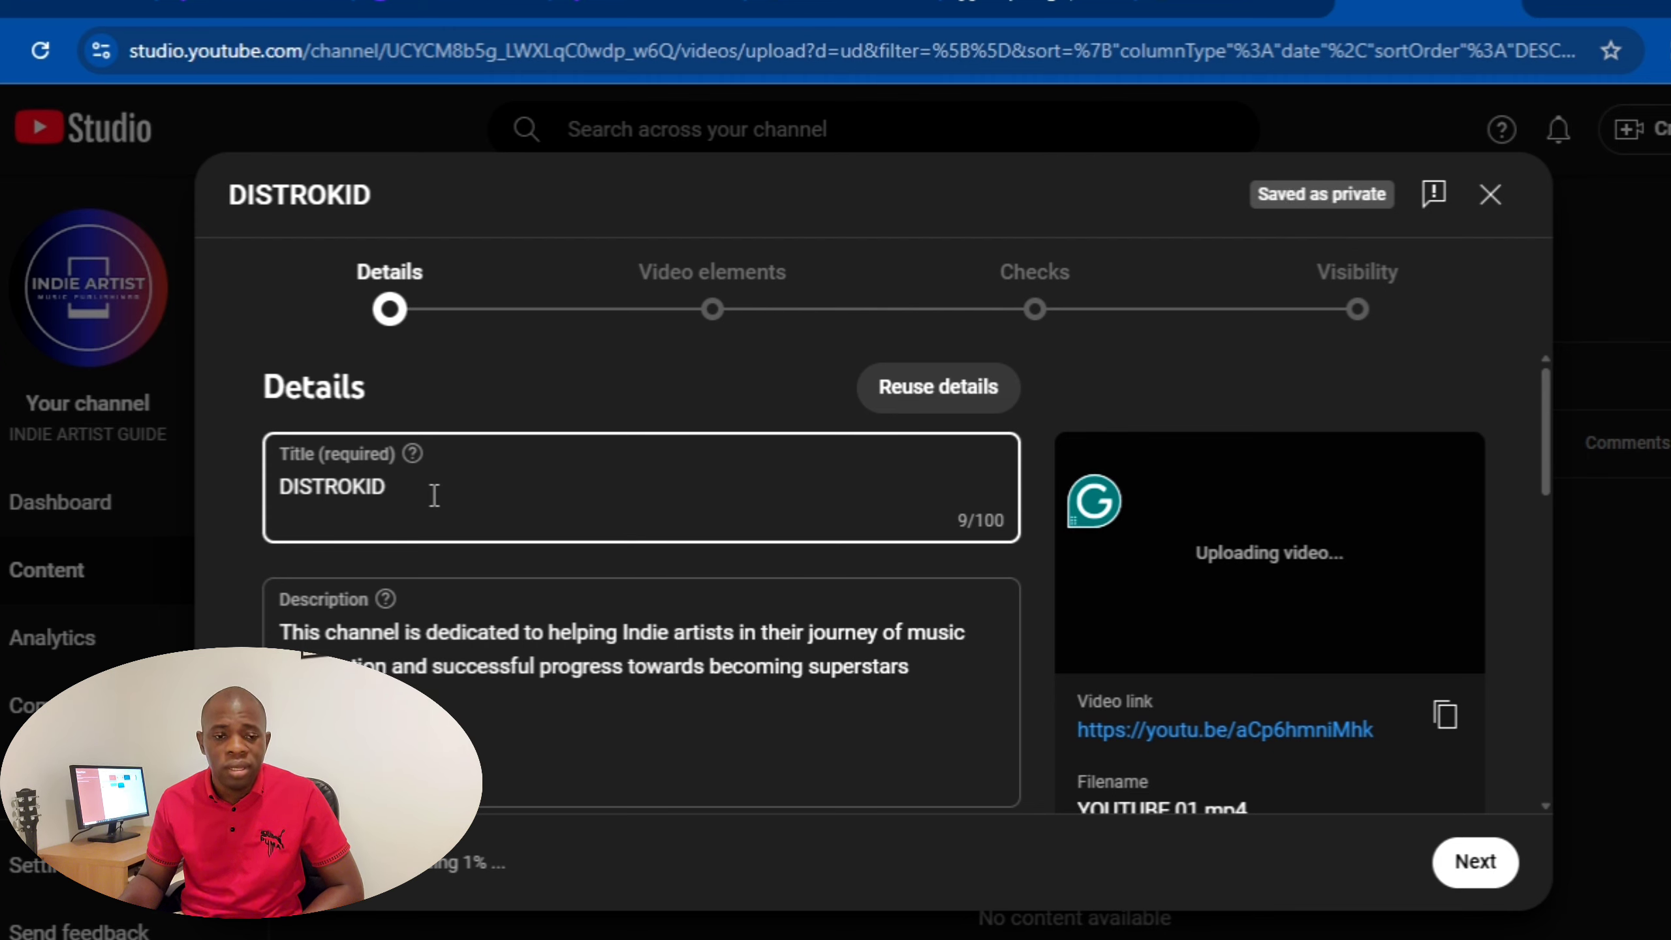
- Replace the video's title with "How to Upload Songs to Distrokid"
{"action": "left_click_drag", "start_coordinate": [431, 495], "coordinate": [158, 500]}
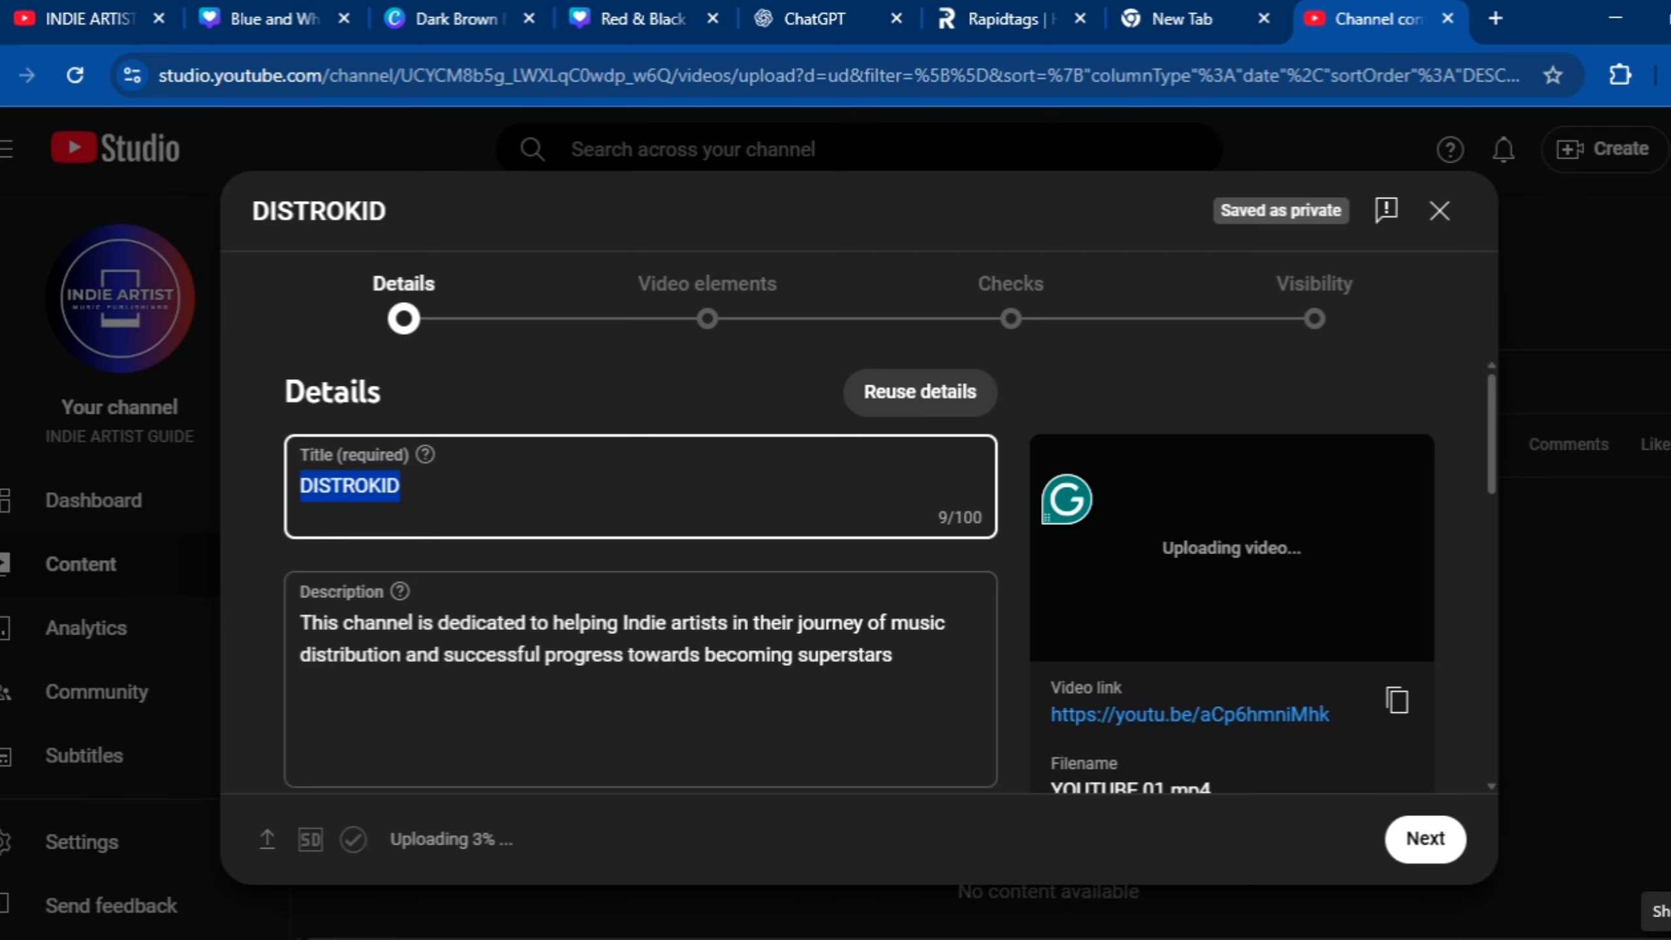
{"action": "type", "text": "How to"}
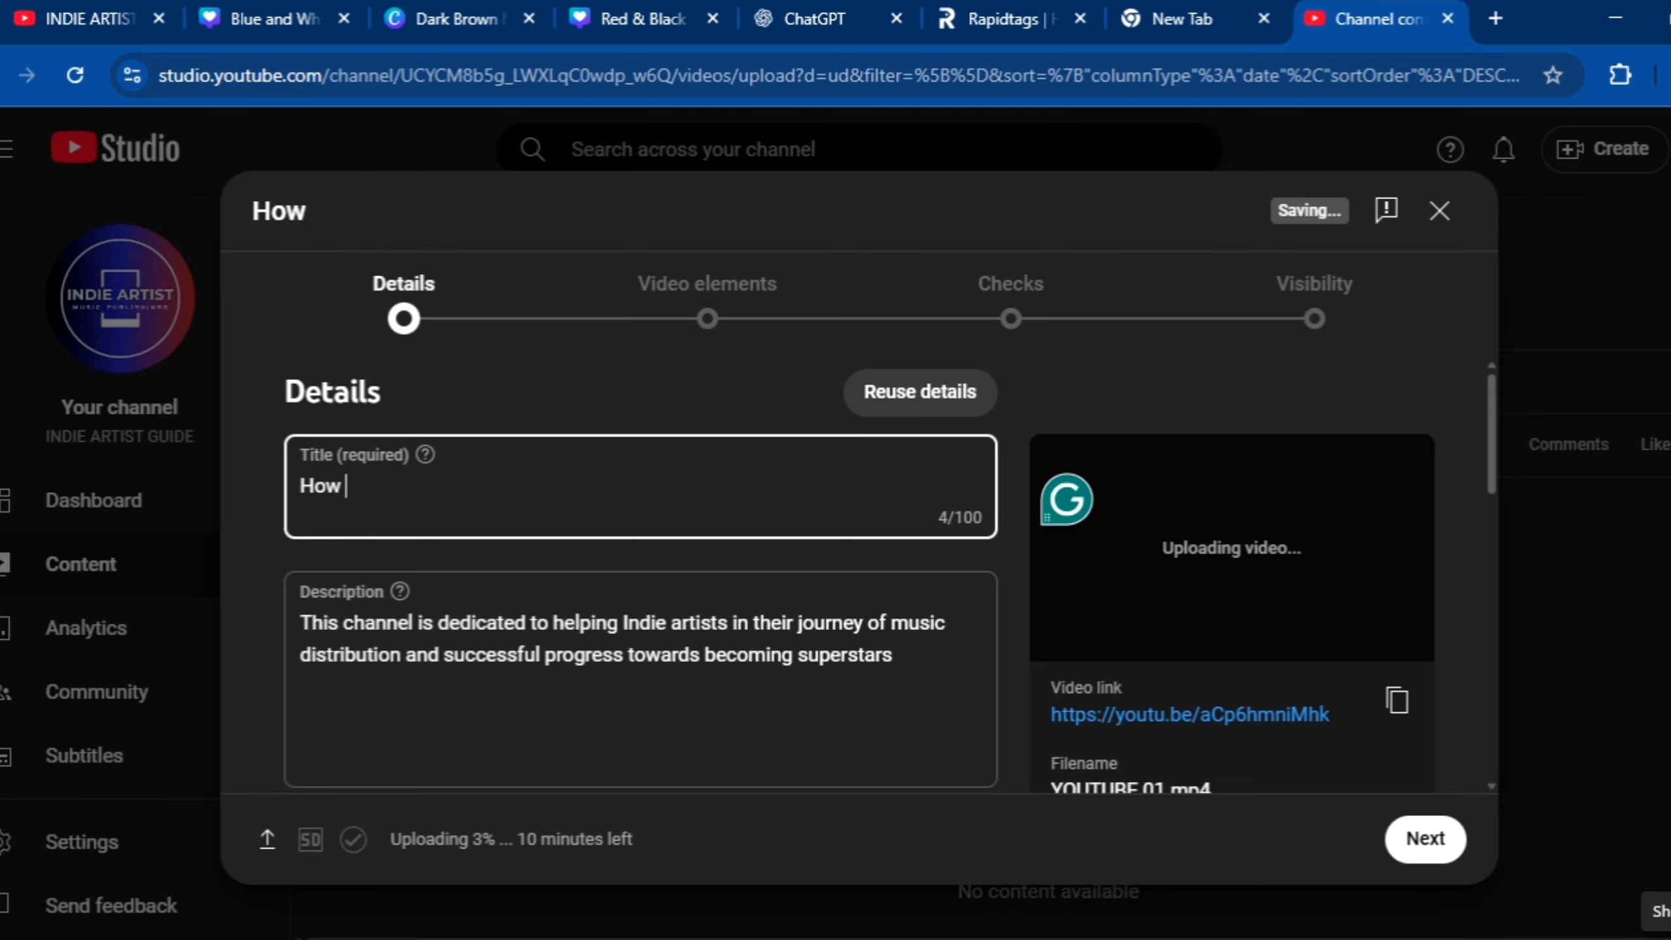
{"action": "type", "text": "Upload songs"}
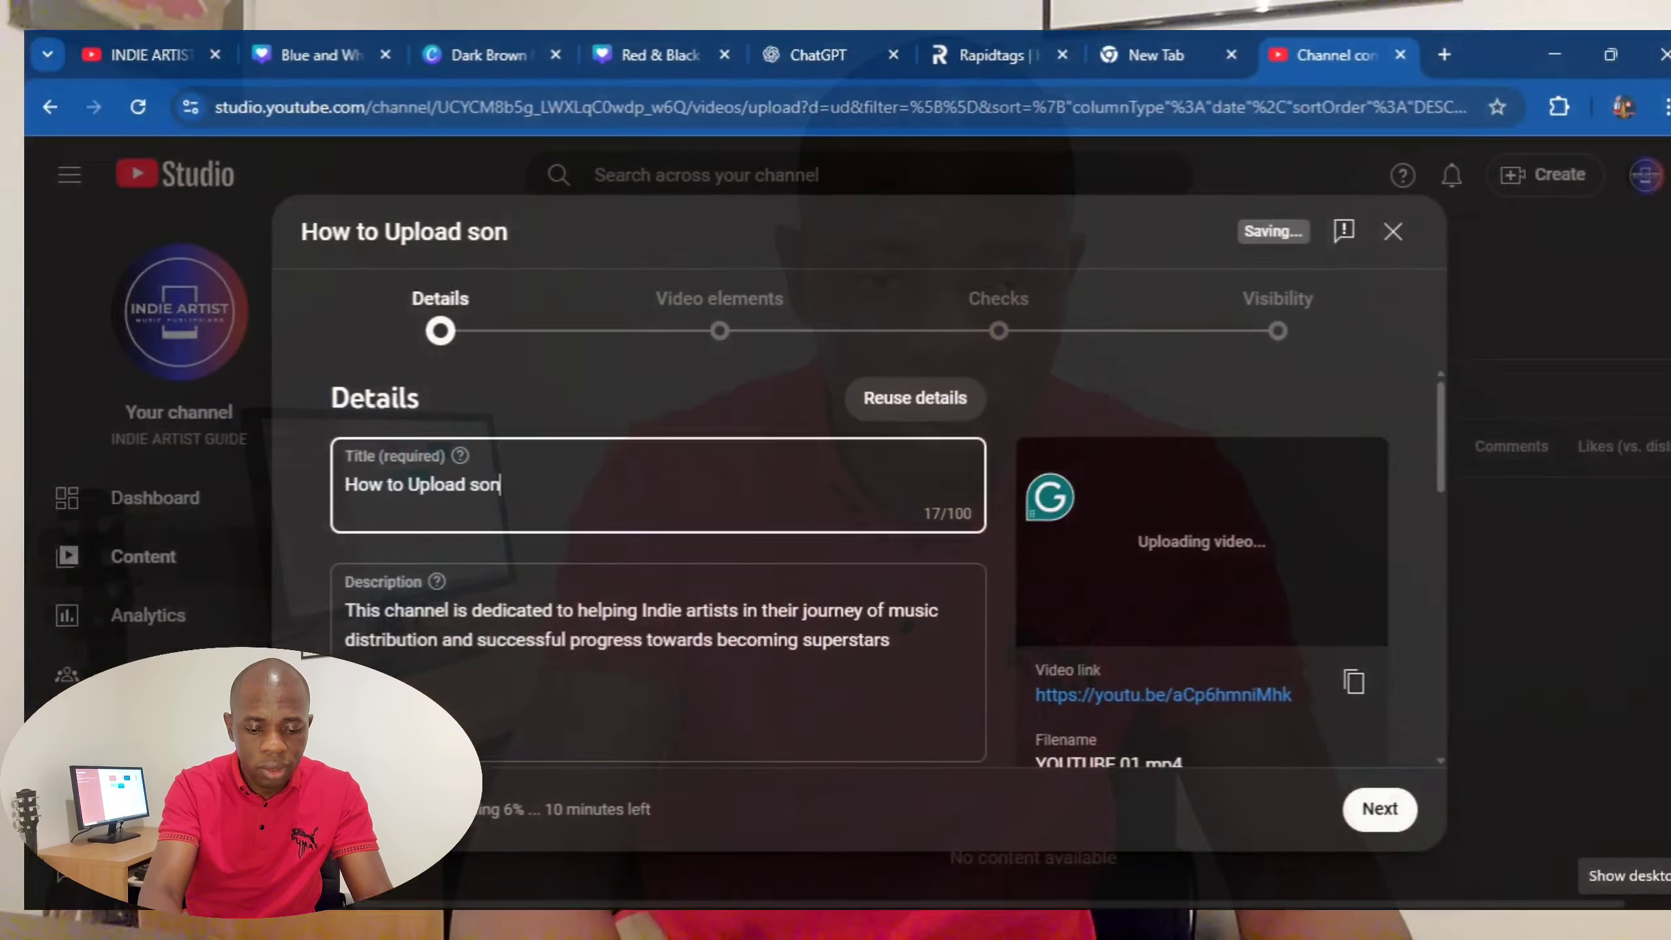
{"action": "type", "text": " to "}
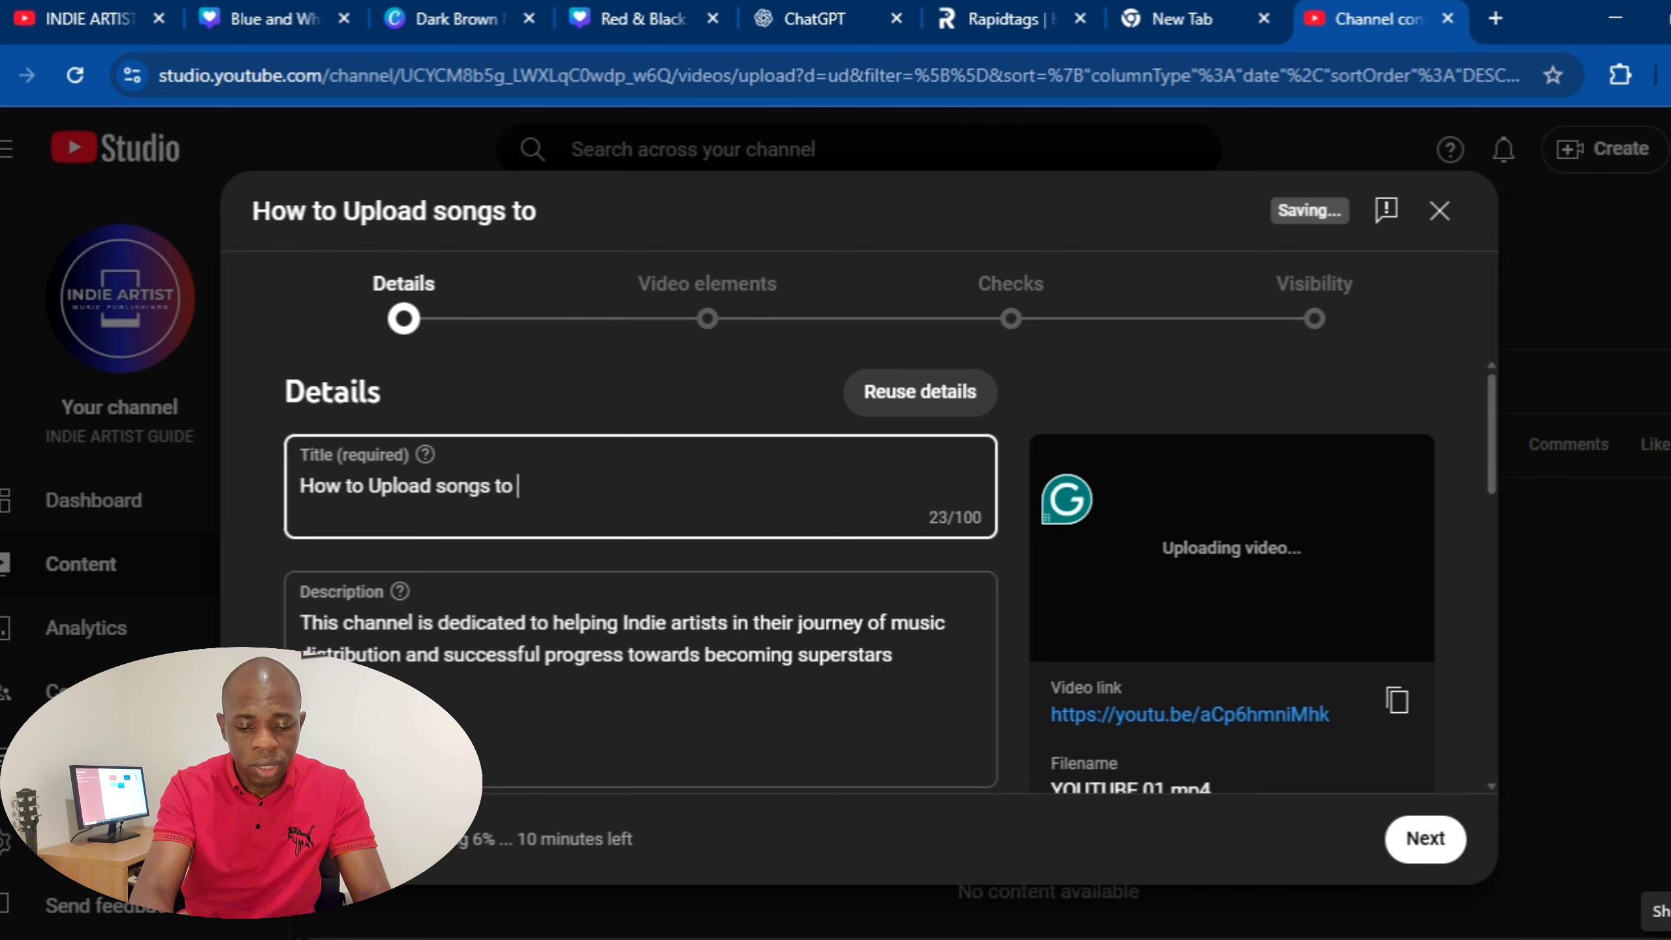
{"action": "type", "text": "Distrokid"}
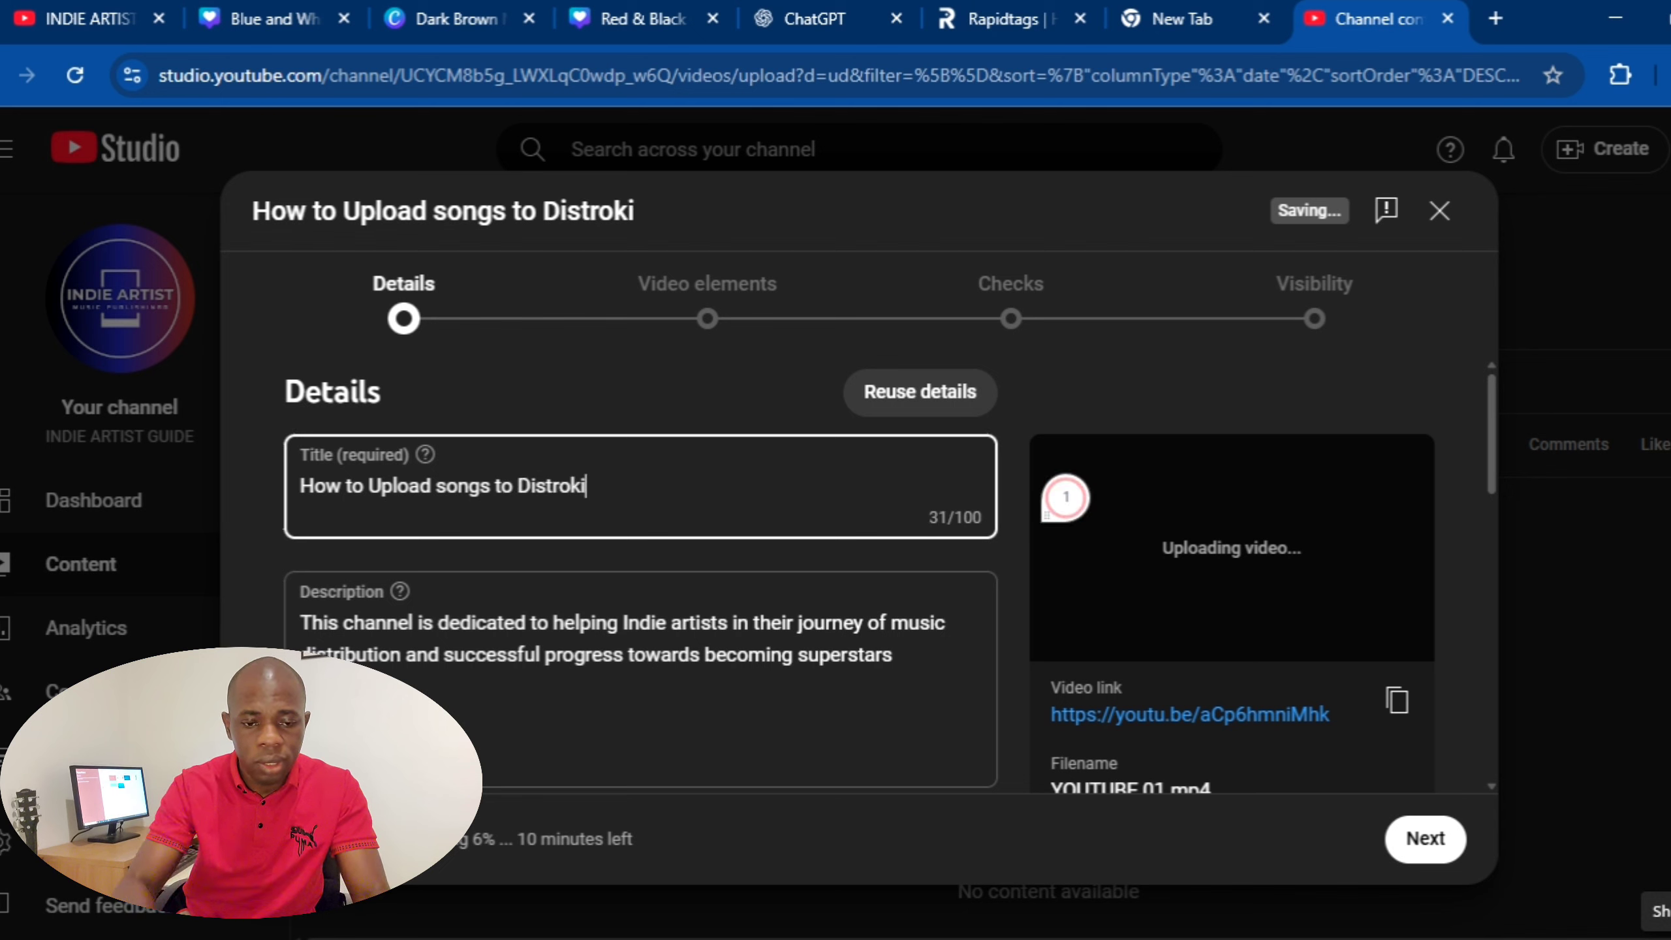
{"action": "double_click", "coordinate": [466, 485]}
{"action": "type", "text": "Songs"}
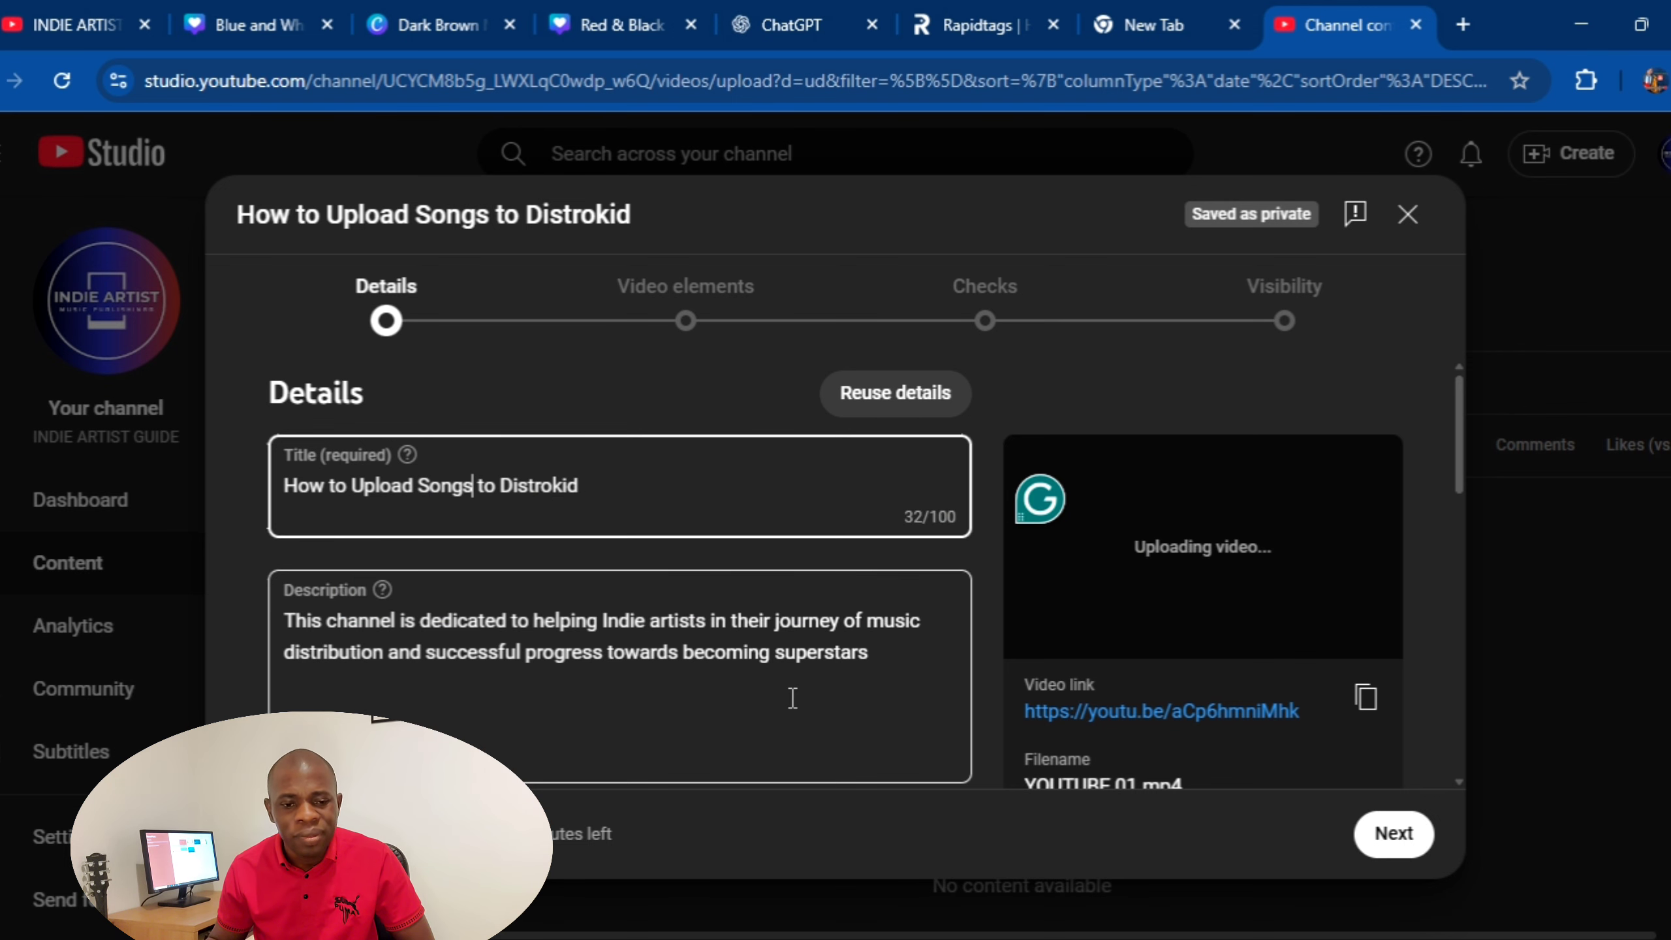
- Upload the "MUSIC PUBLISHING TUTORIAL" DistroKid image from the YOUTUBE TUTORIALS folder as the video's thumbnail
{"action": "scroll", "coordinate": [792, 697], "scroll_direction": "down", "scroll_amount": 4}
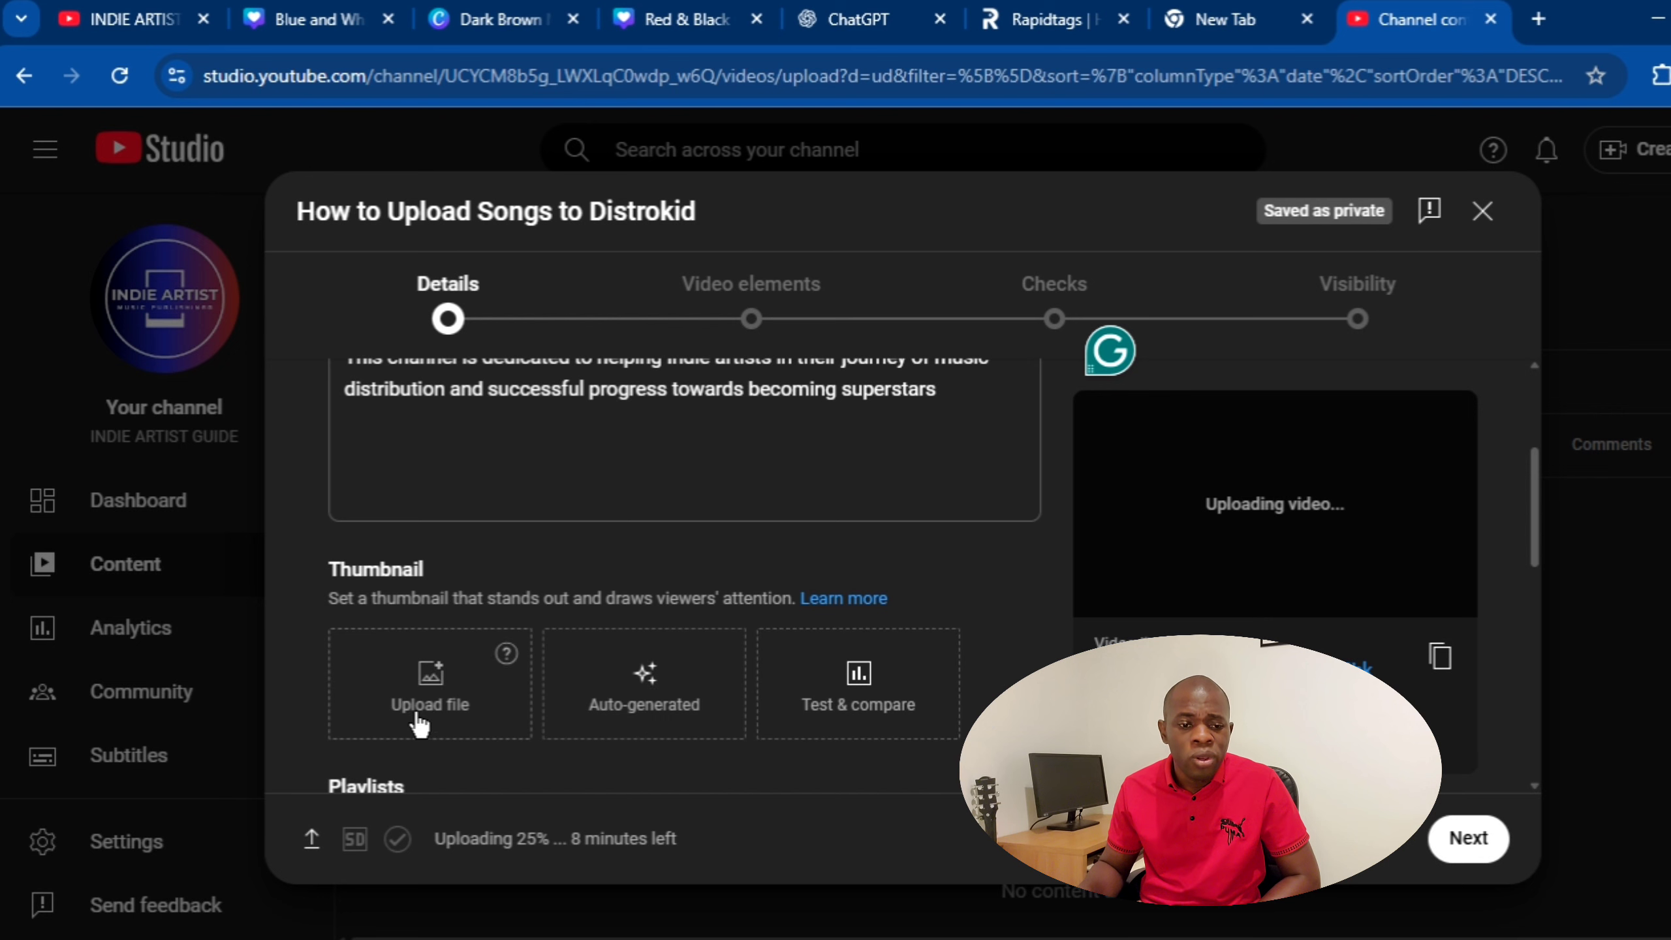
{"action": "left_click", "coordinate": [431, 714]}
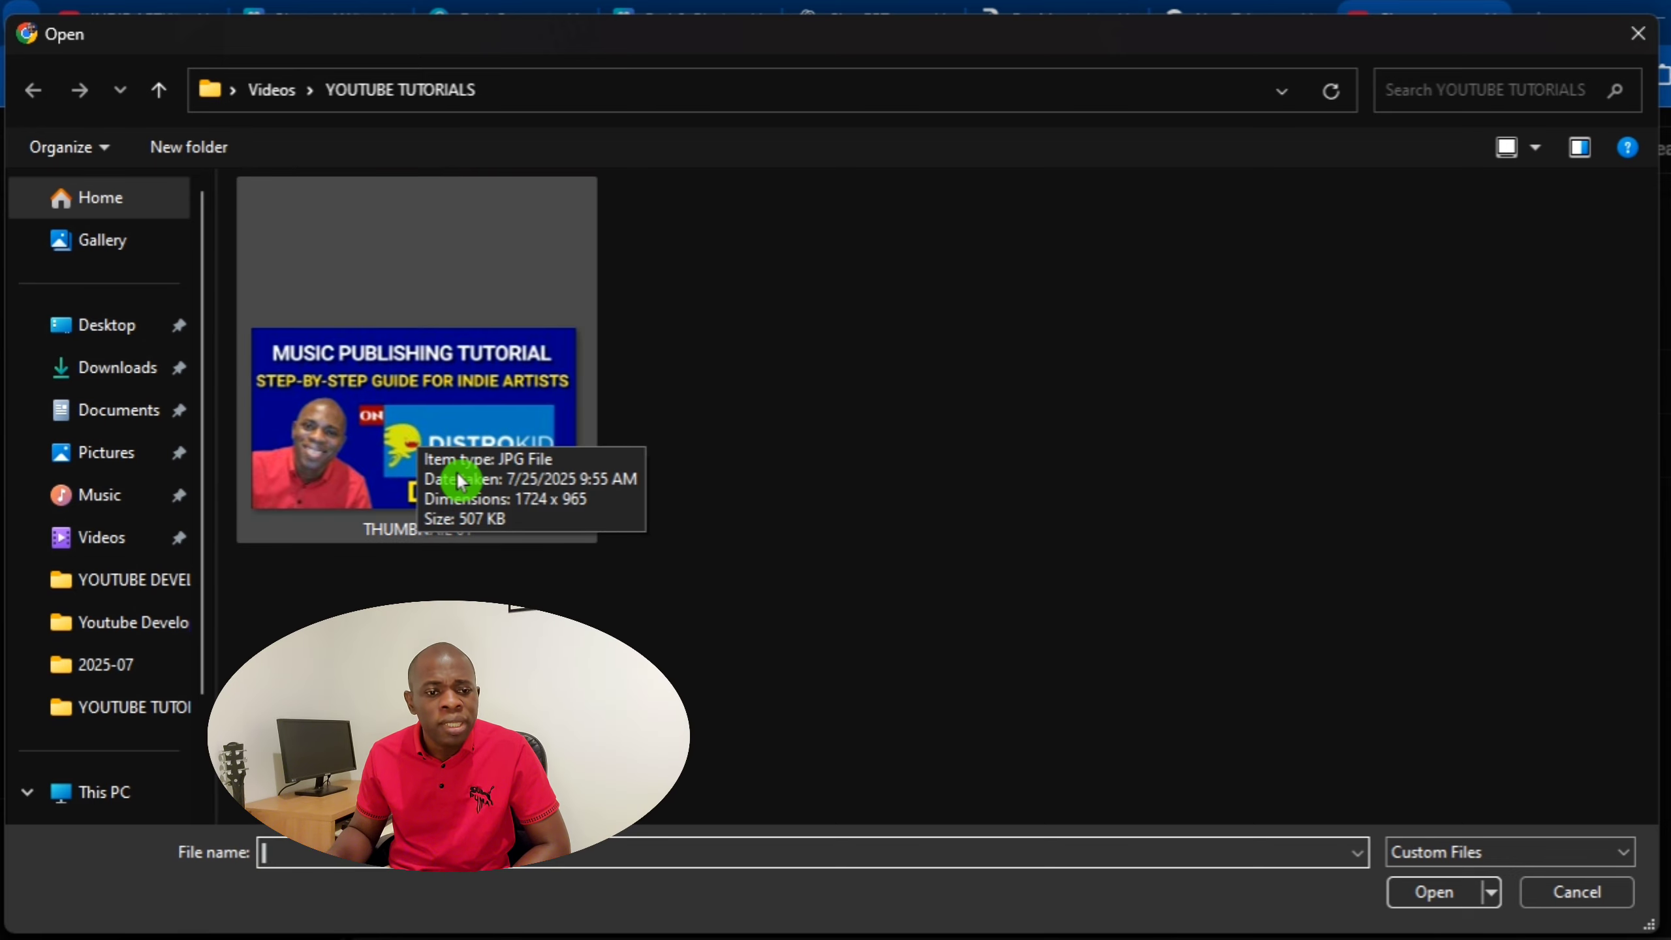
{"action": "double_click", "coordinate": [474, 404]}
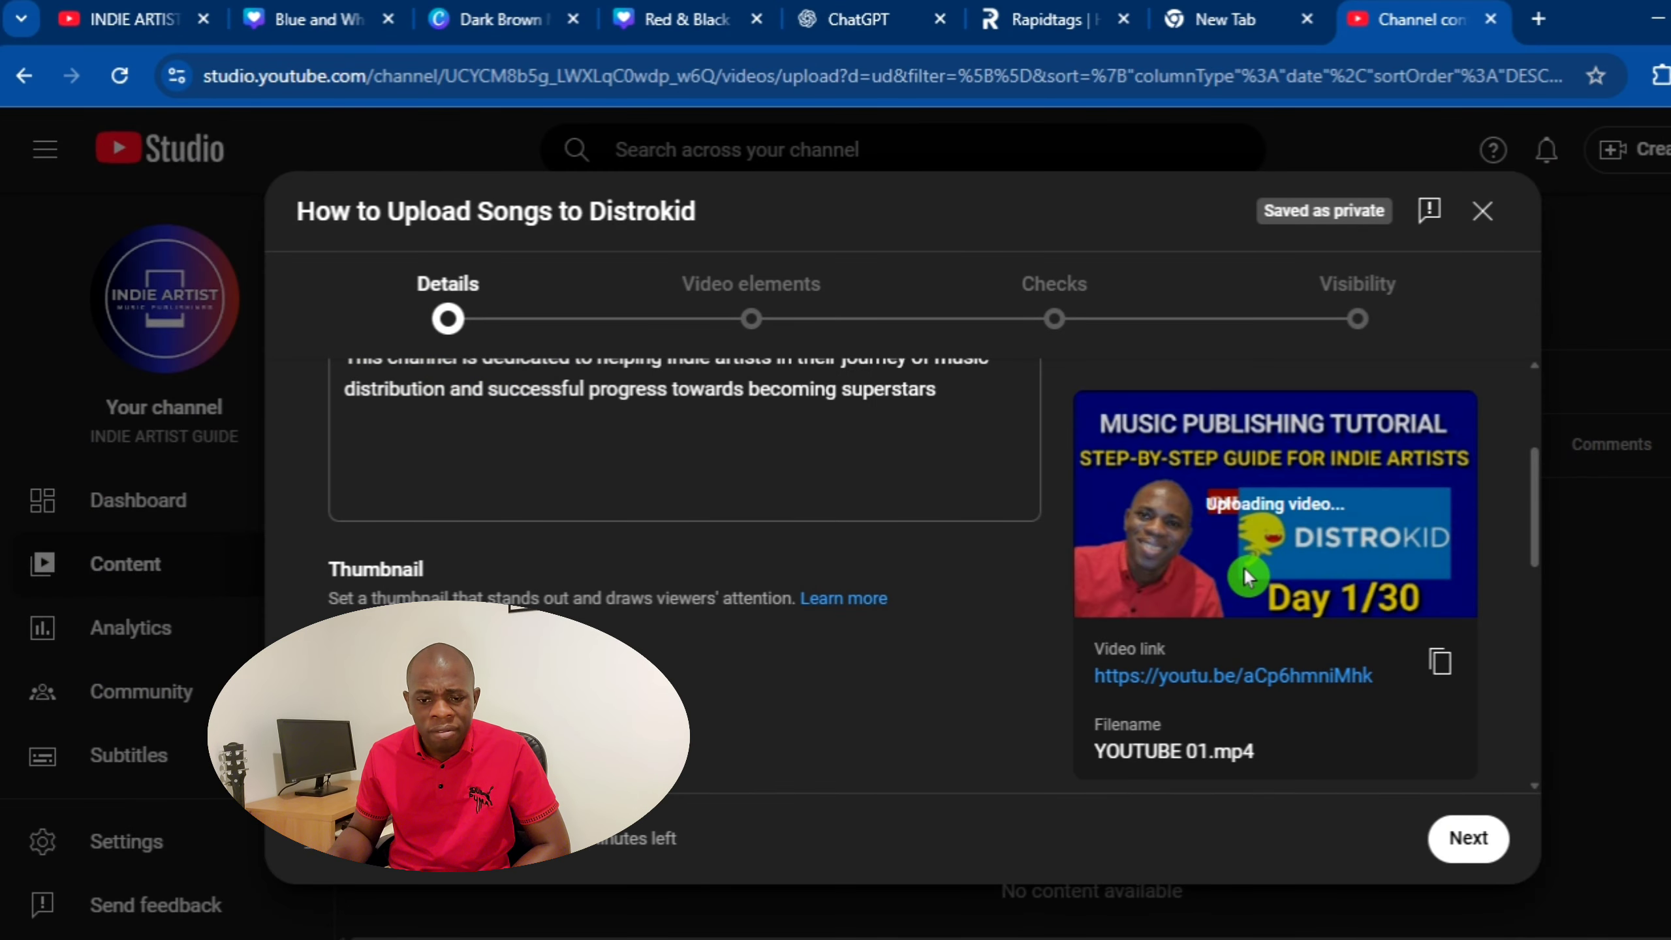
- Start a new playlist for the video and title it "Distrokid Tutorials"
{"action": "scroll", "coordinate": [768, 686], "scroll_direction": "down", "scroll_amount": 5}
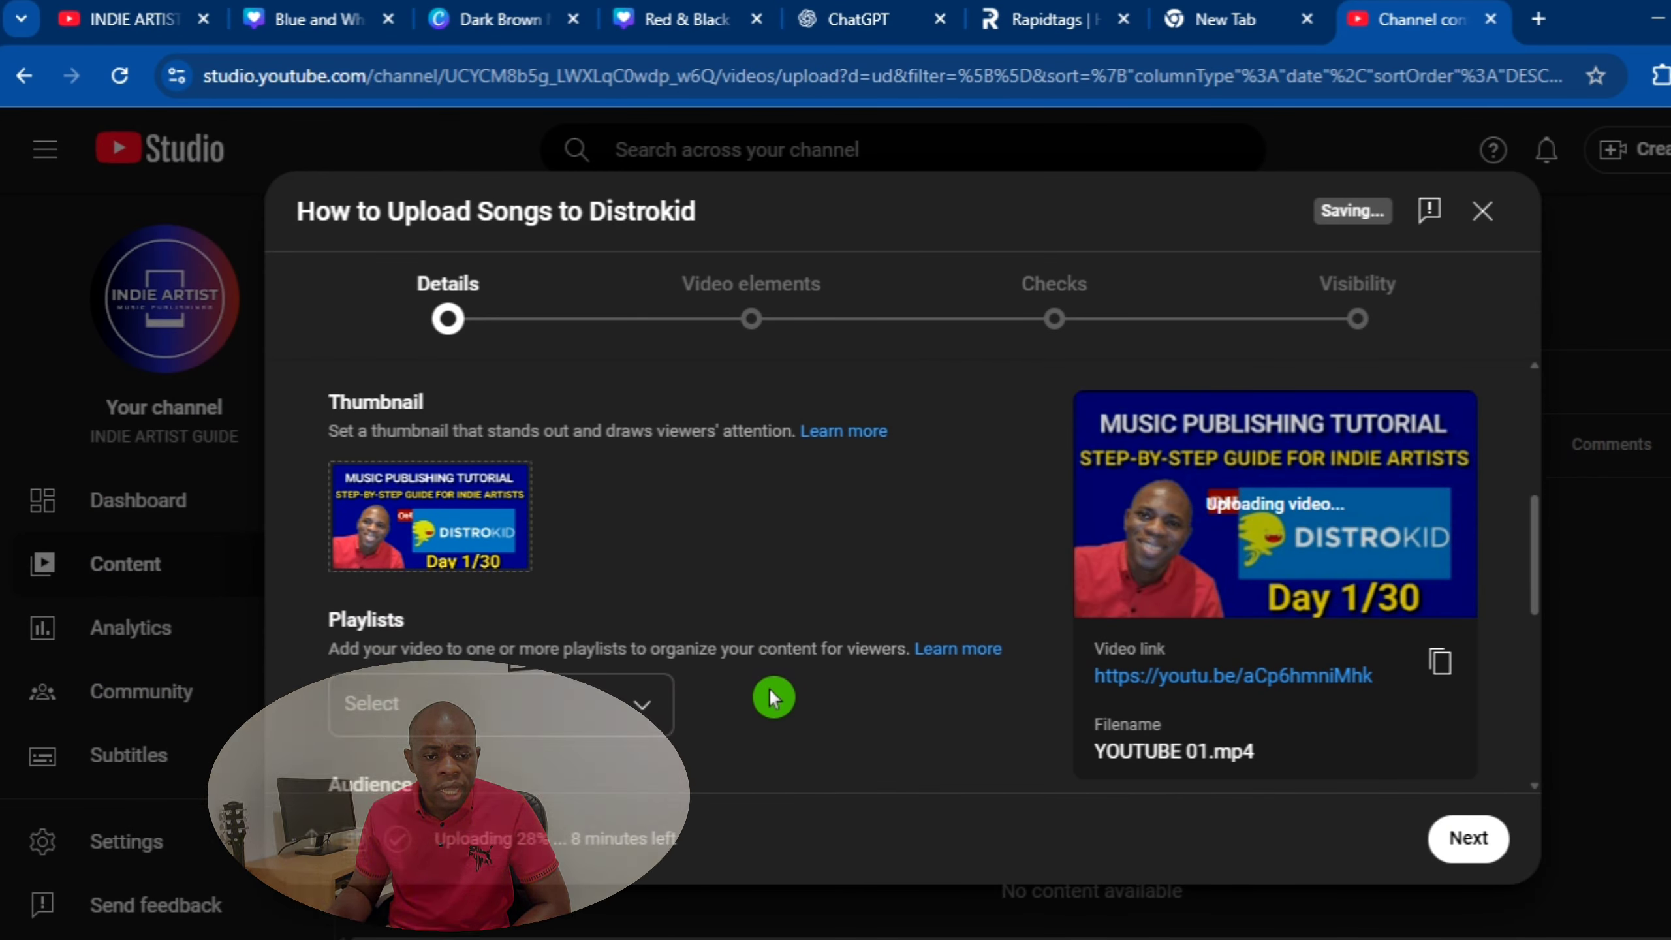
{"action": "scroll", "coordinate": [768, 689], "scroll_direction": "down", "scroll_amount": 1}
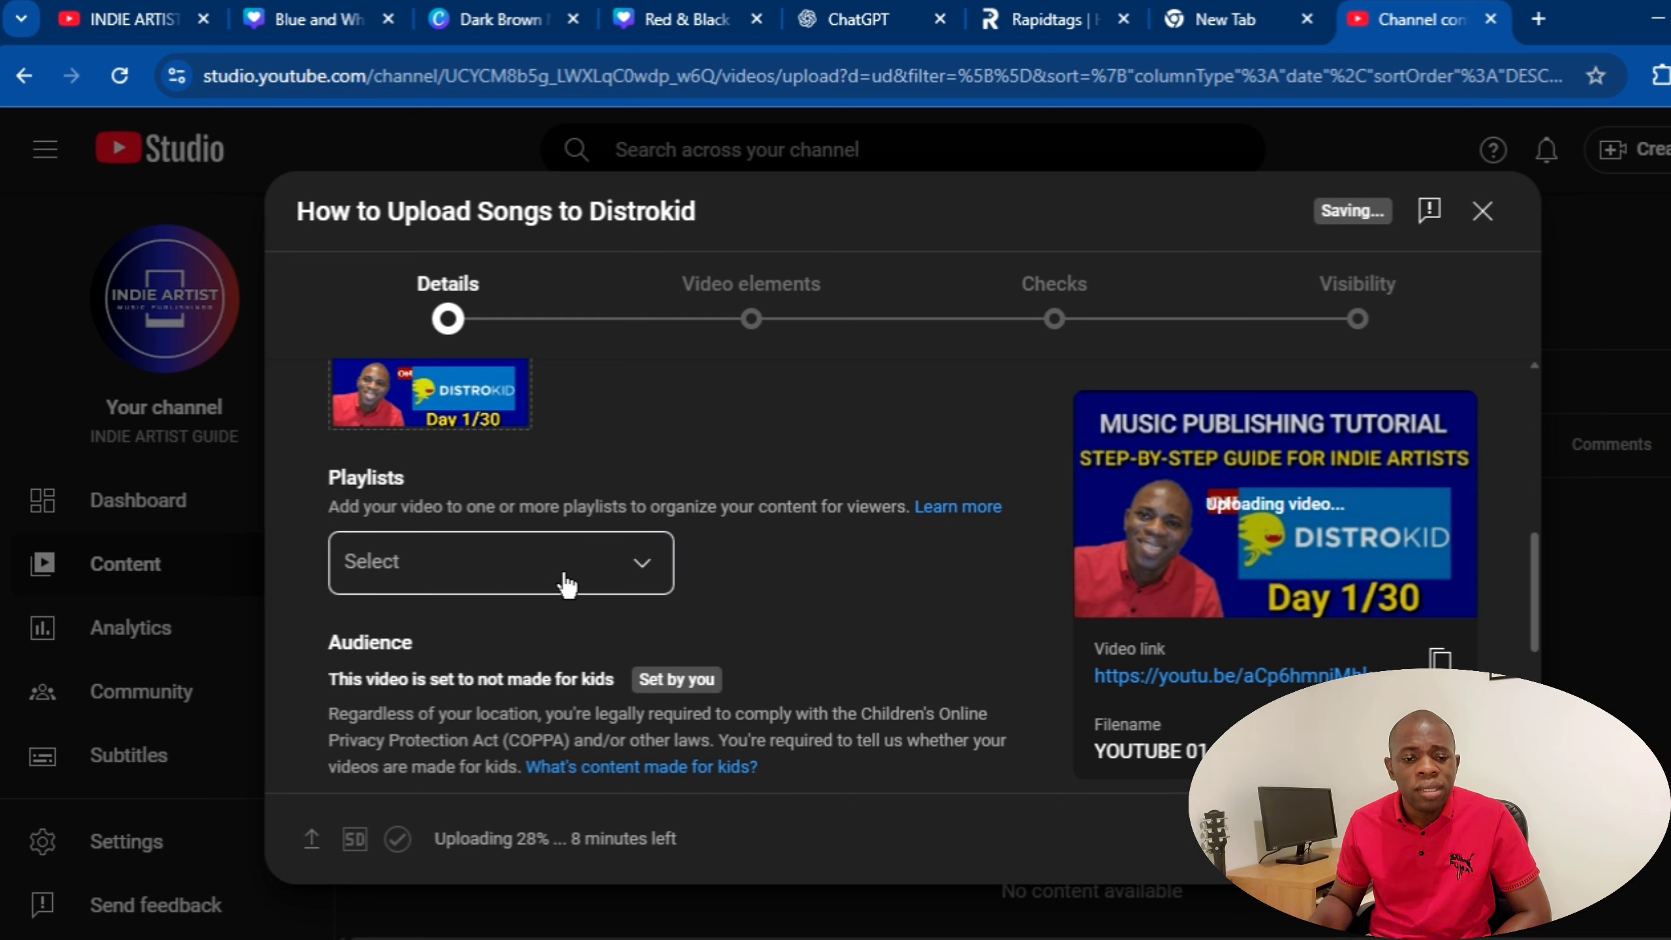
{"action": "left_click", "coordinate": [645, 561]}
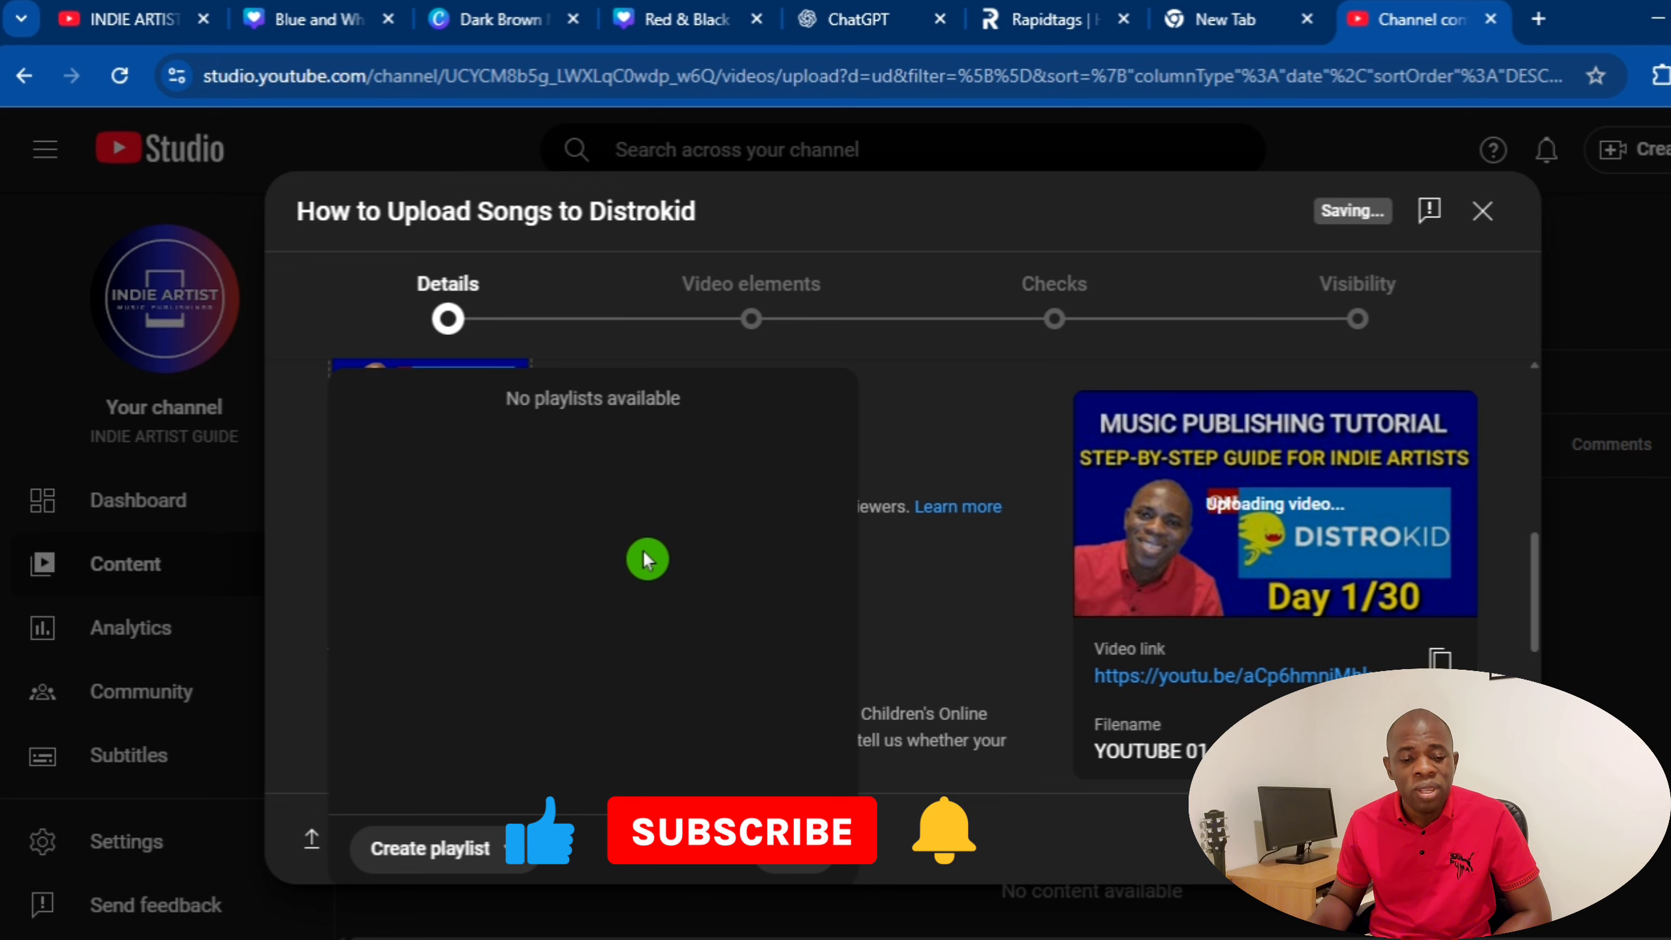
{"action": "left_click", "coordinate": [421, 868]}
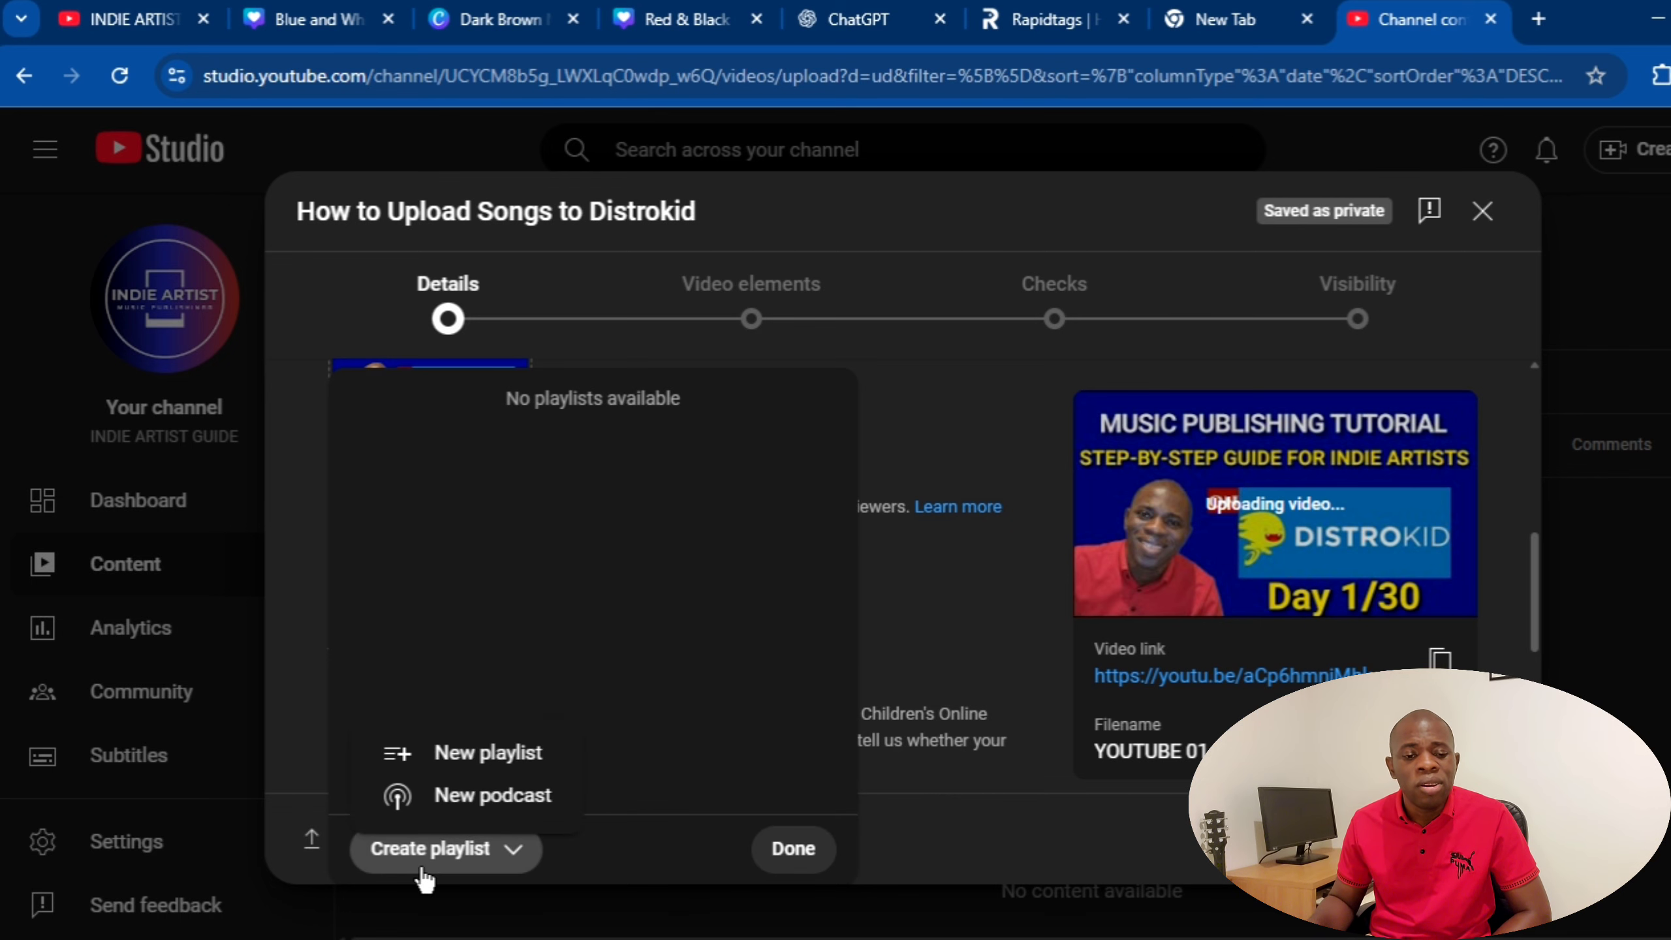
{"action": "left_click", "coordinate": [491, 757]}
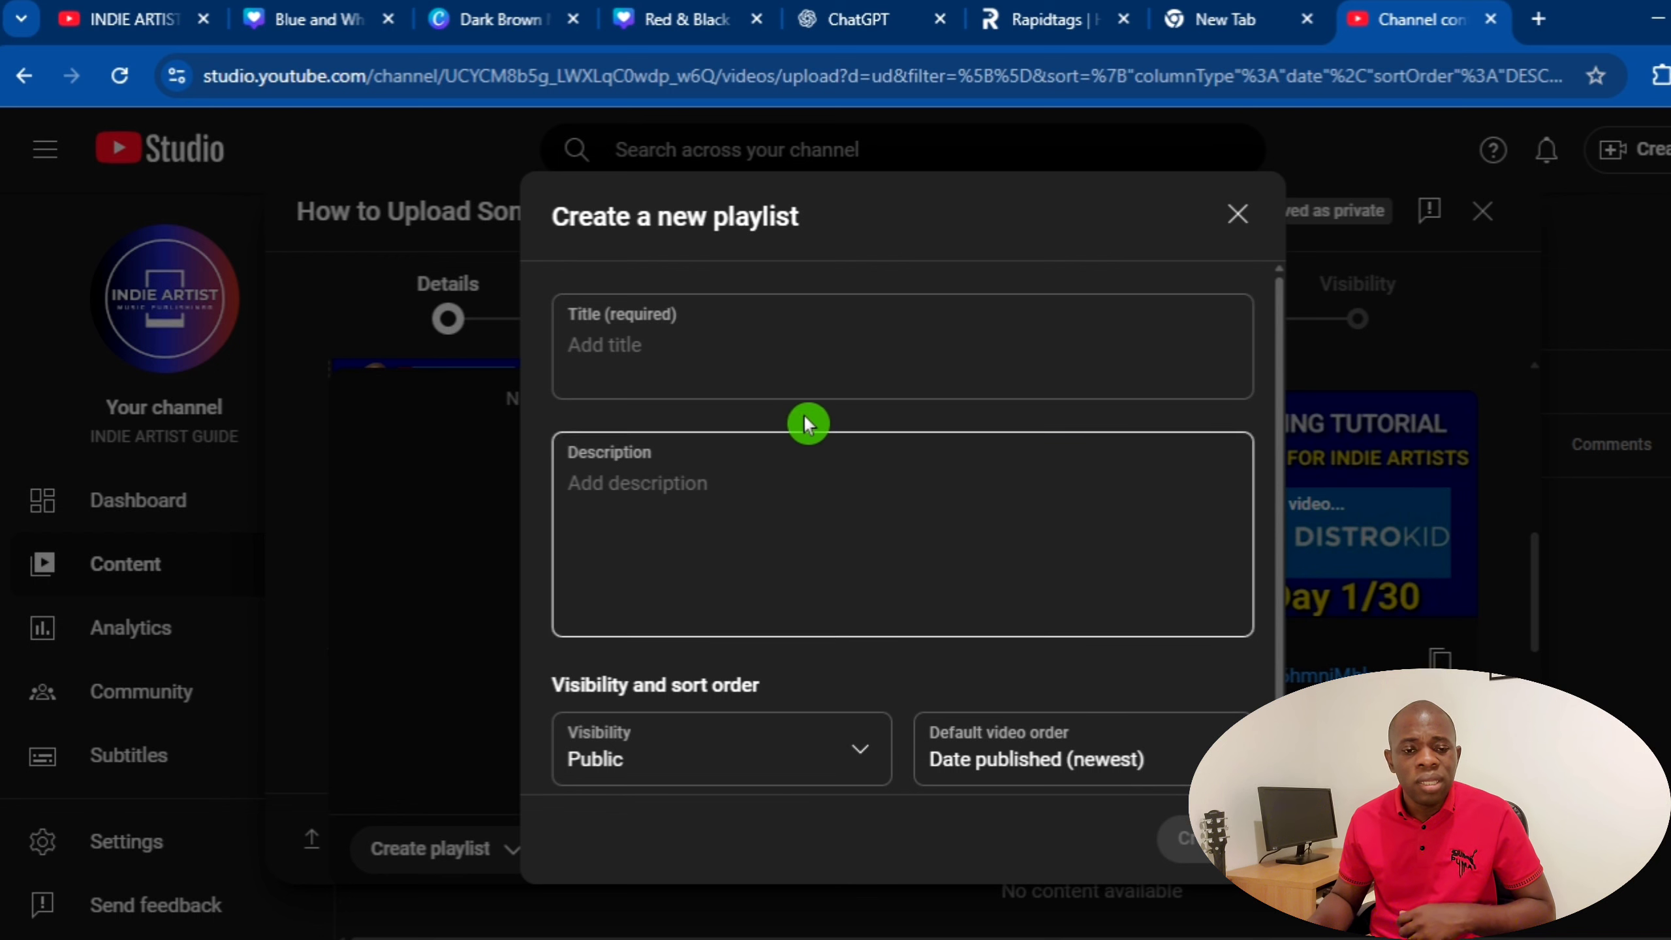
{"action": "left_click", "coordinate": [749, 385]}
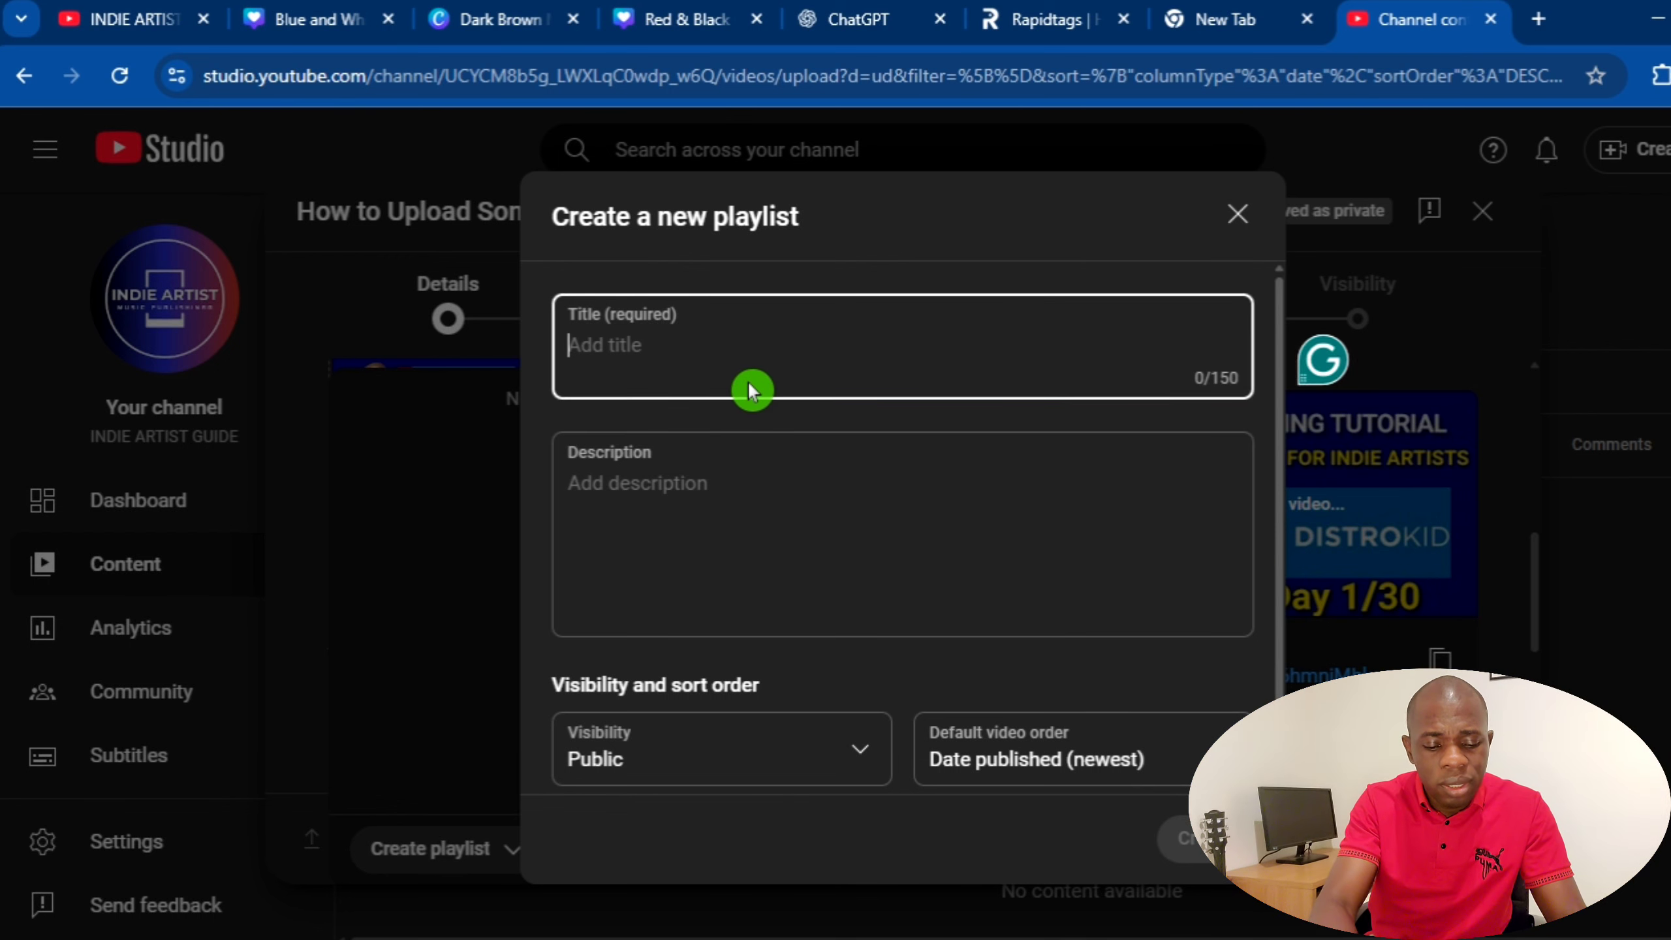
{"action": "type", "text": "D"}
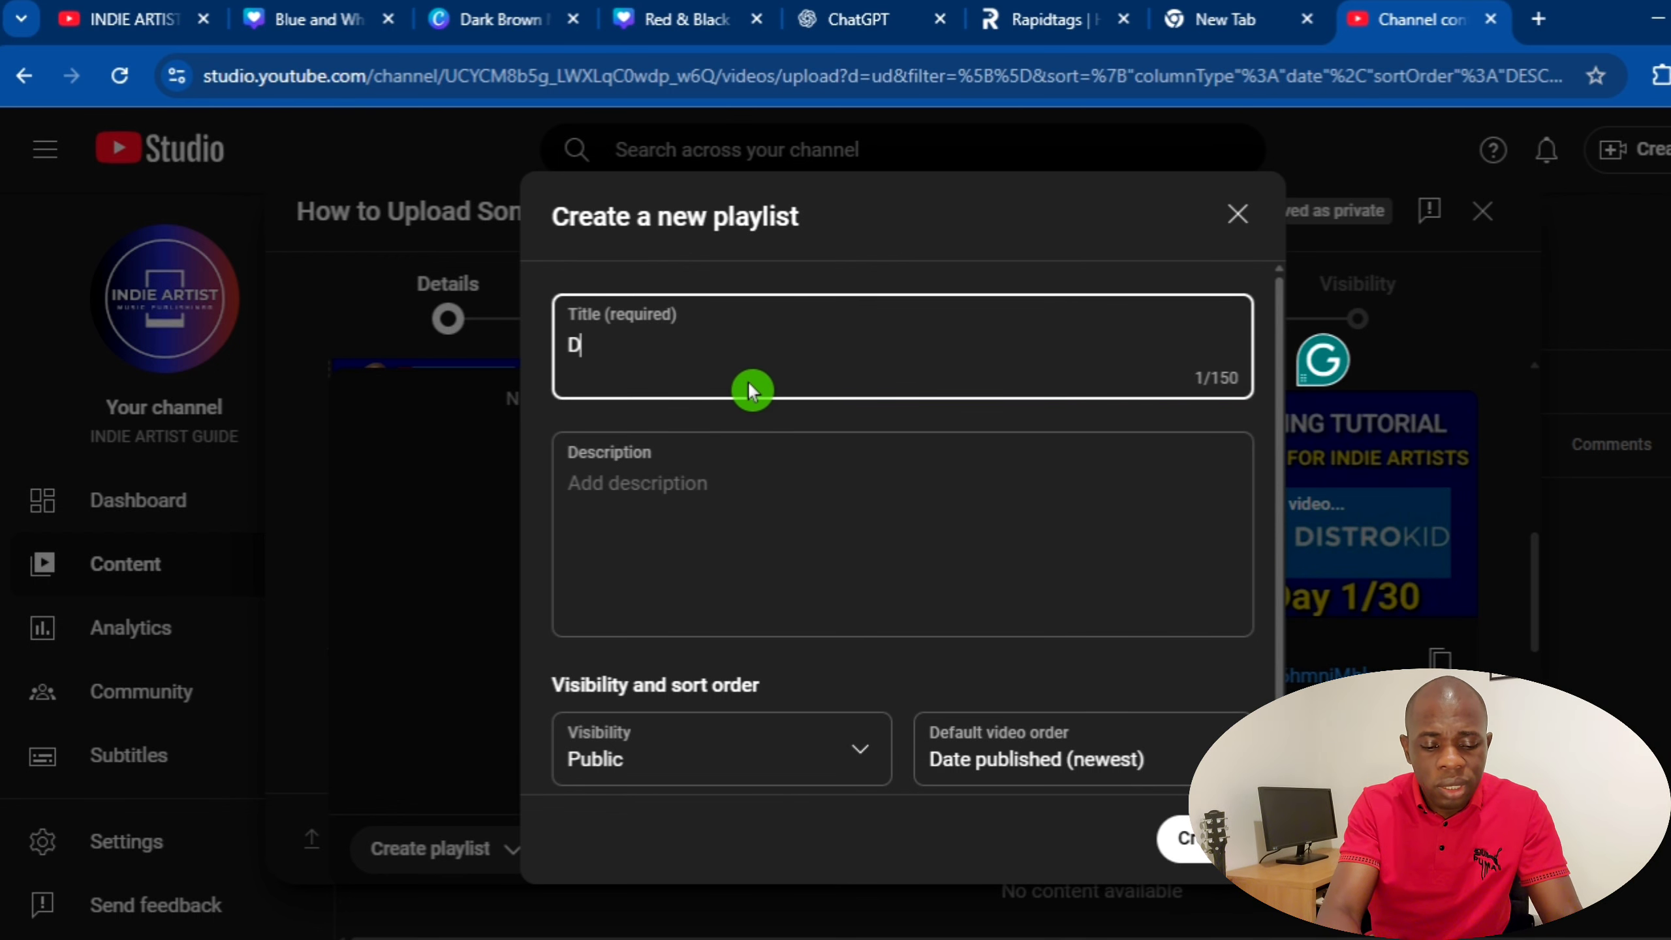
{"action": "type", "text": "istrokid"}
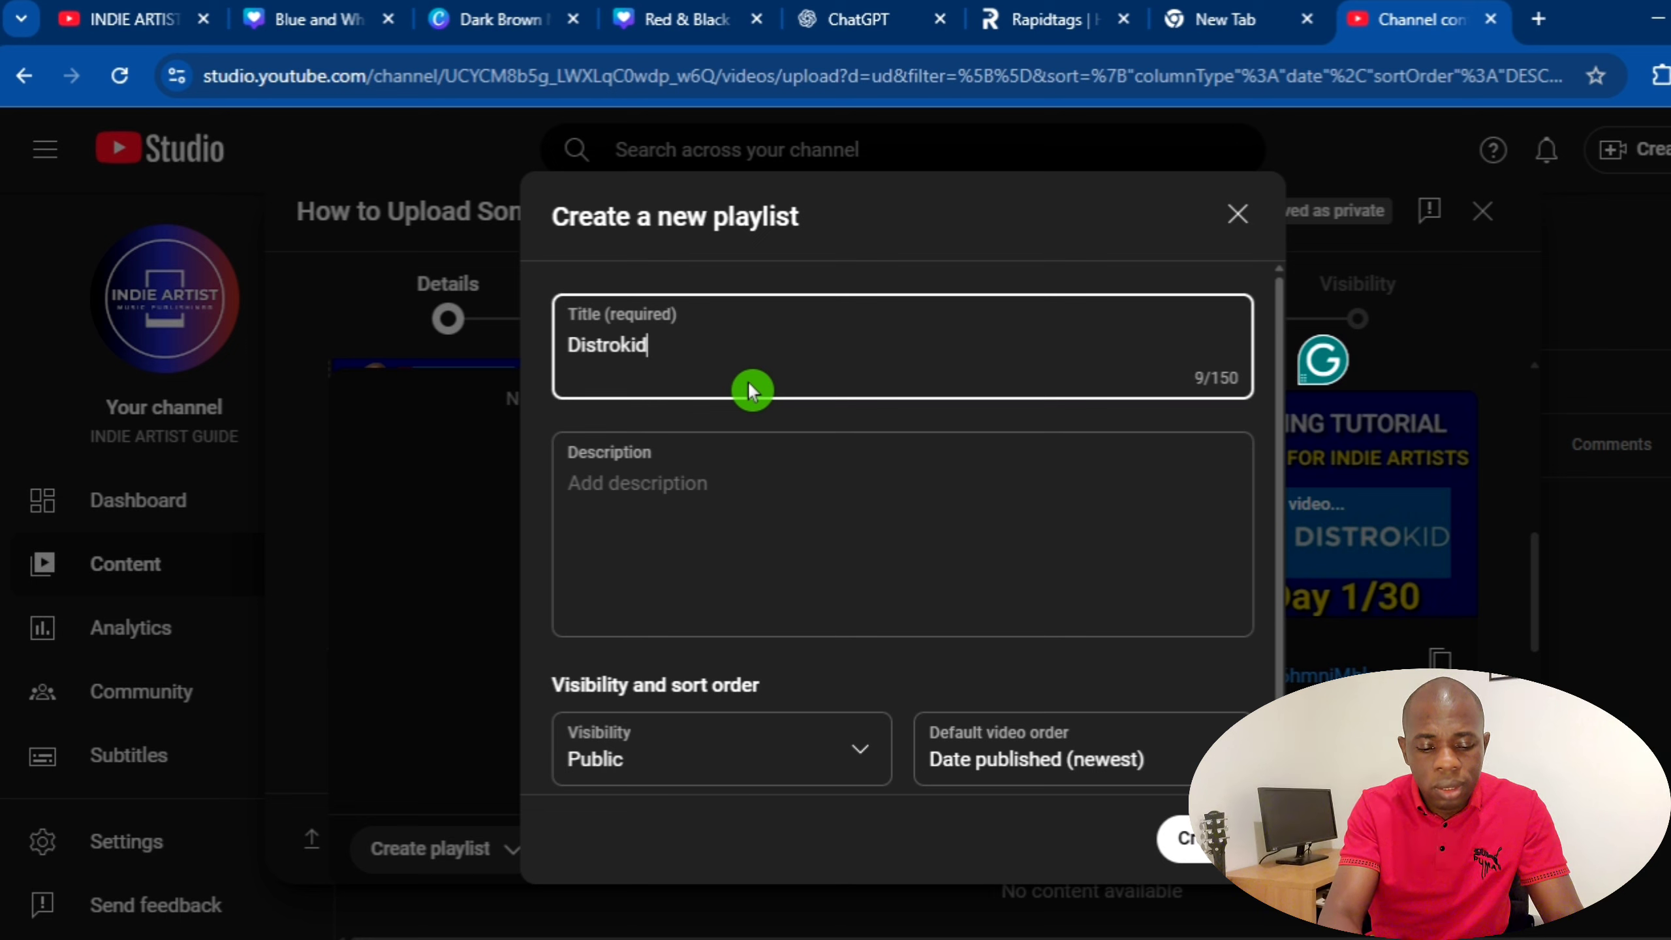
{"action": "type", "text": " Tutorials"}
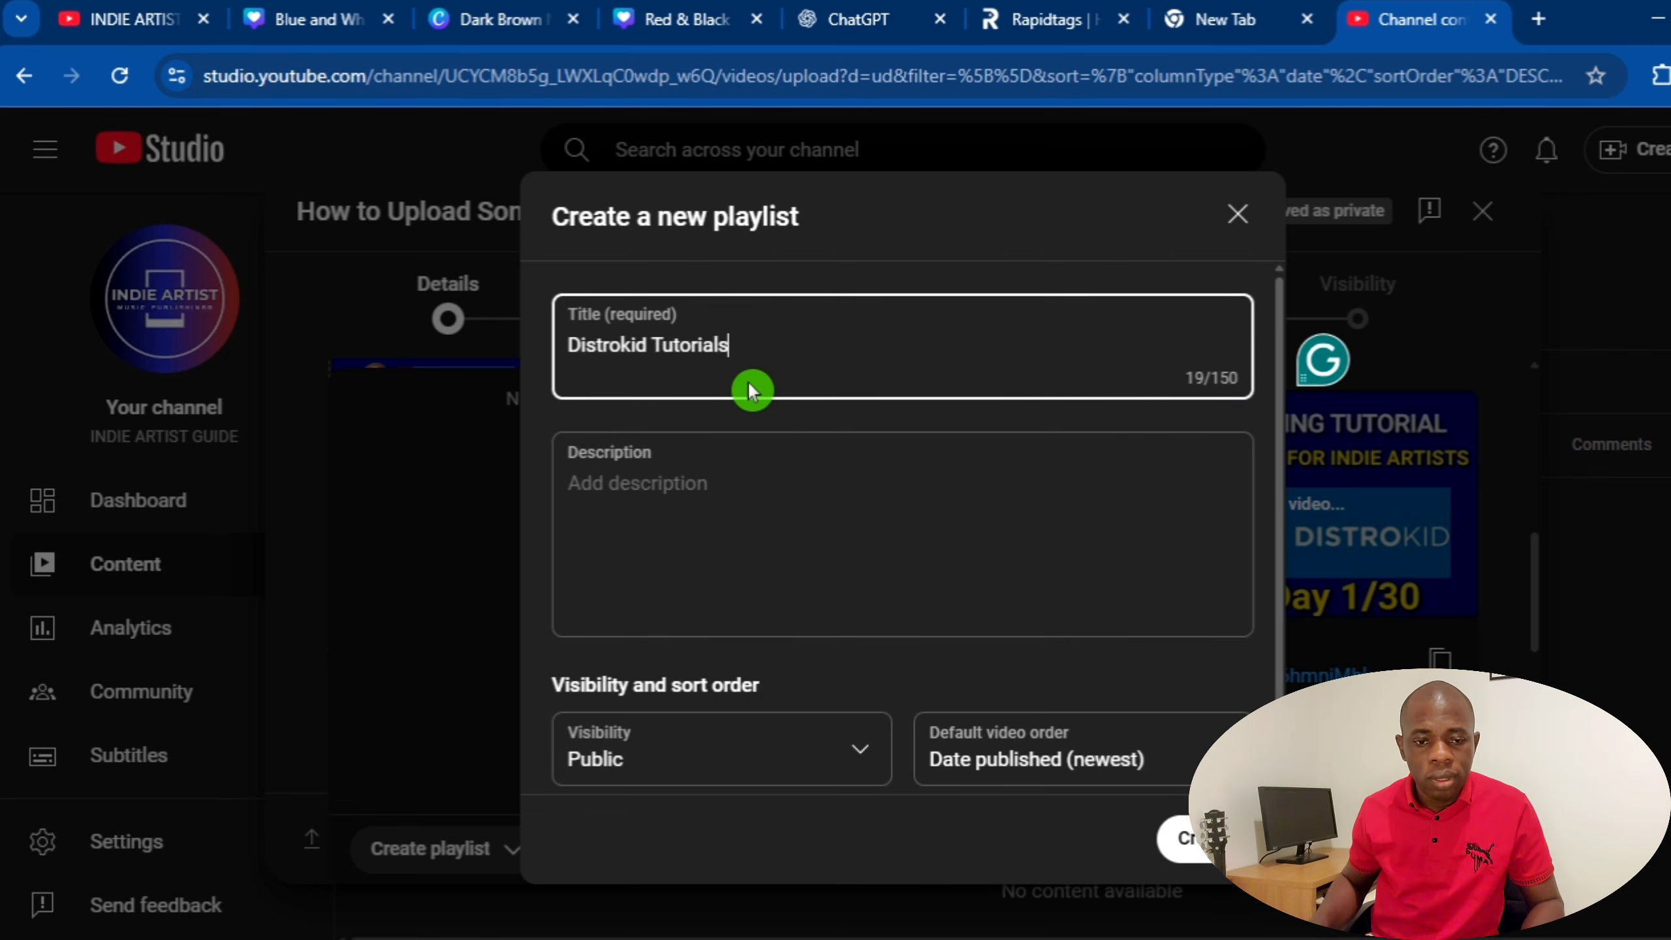
- Enter the playlist description "This playlist contains videos that teach about Distrokid"
{"action": "left_click", "coordinate": [653, 496]}
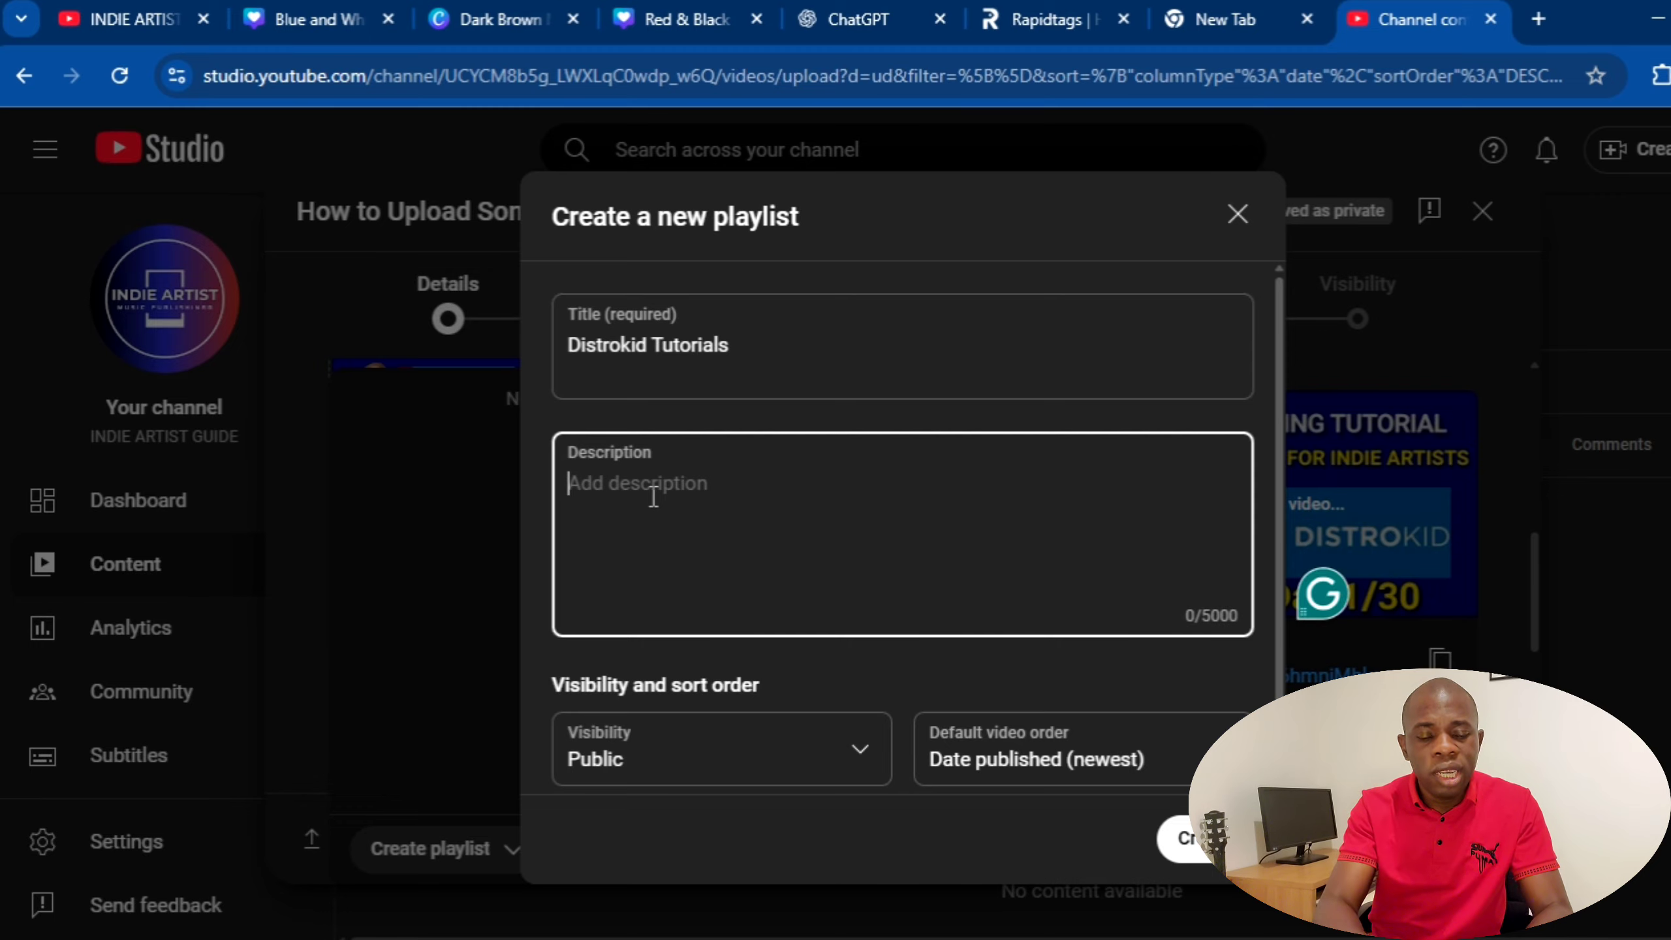
{"action": "type", "text": "This"}
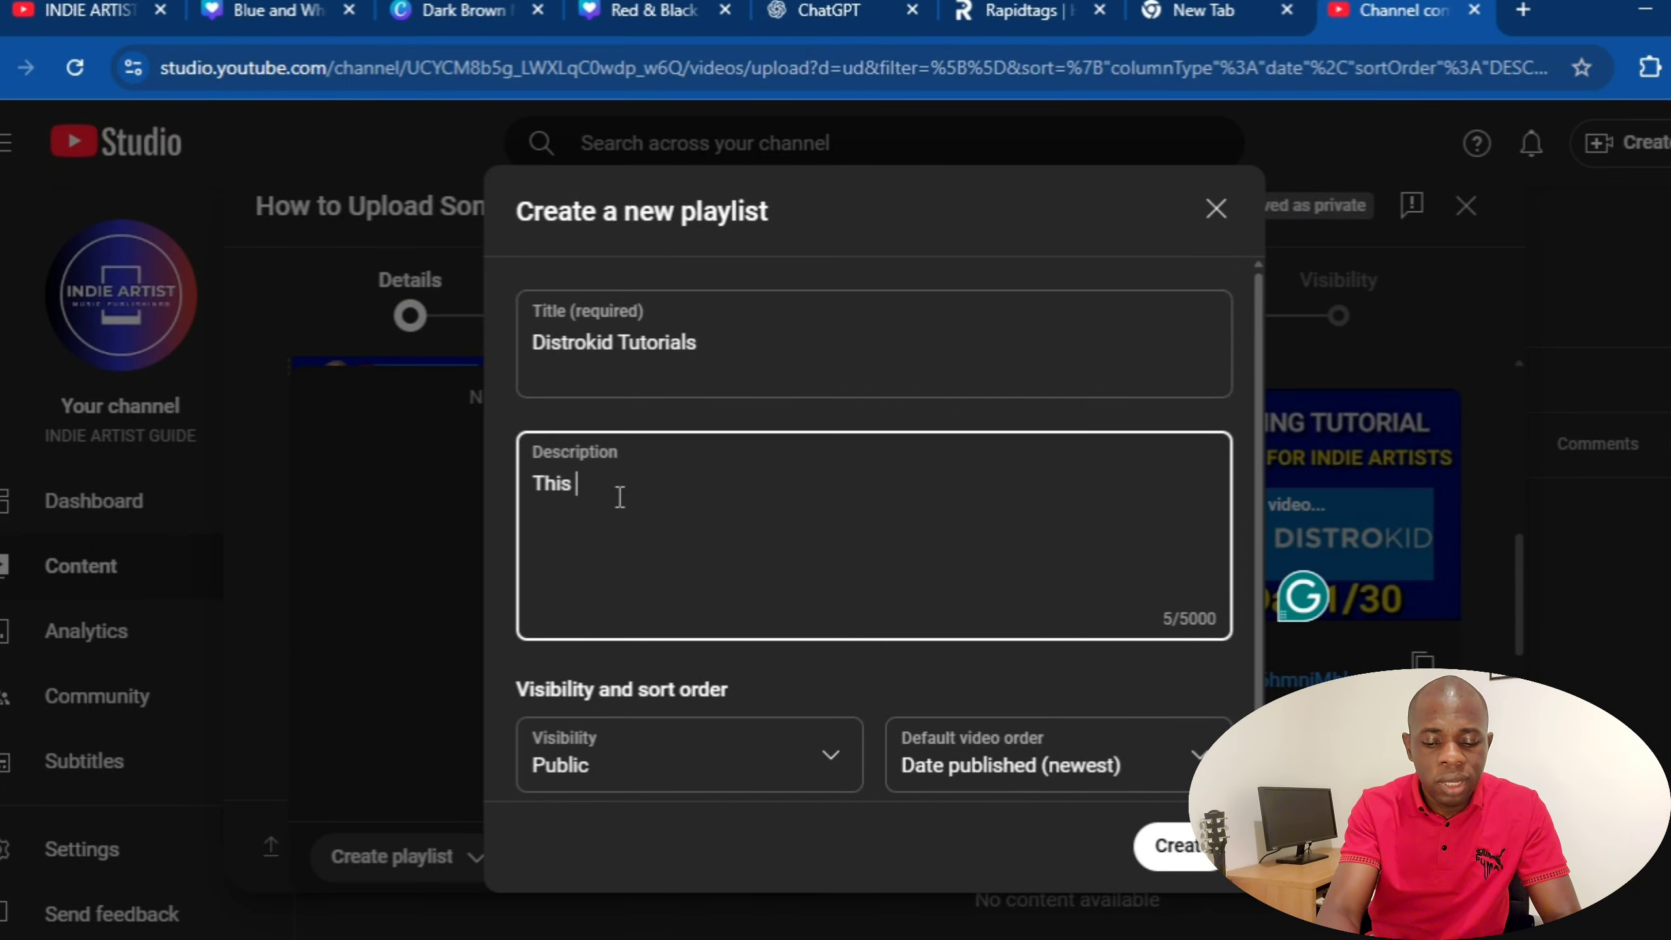
{"action": "type", "text": "playli"}
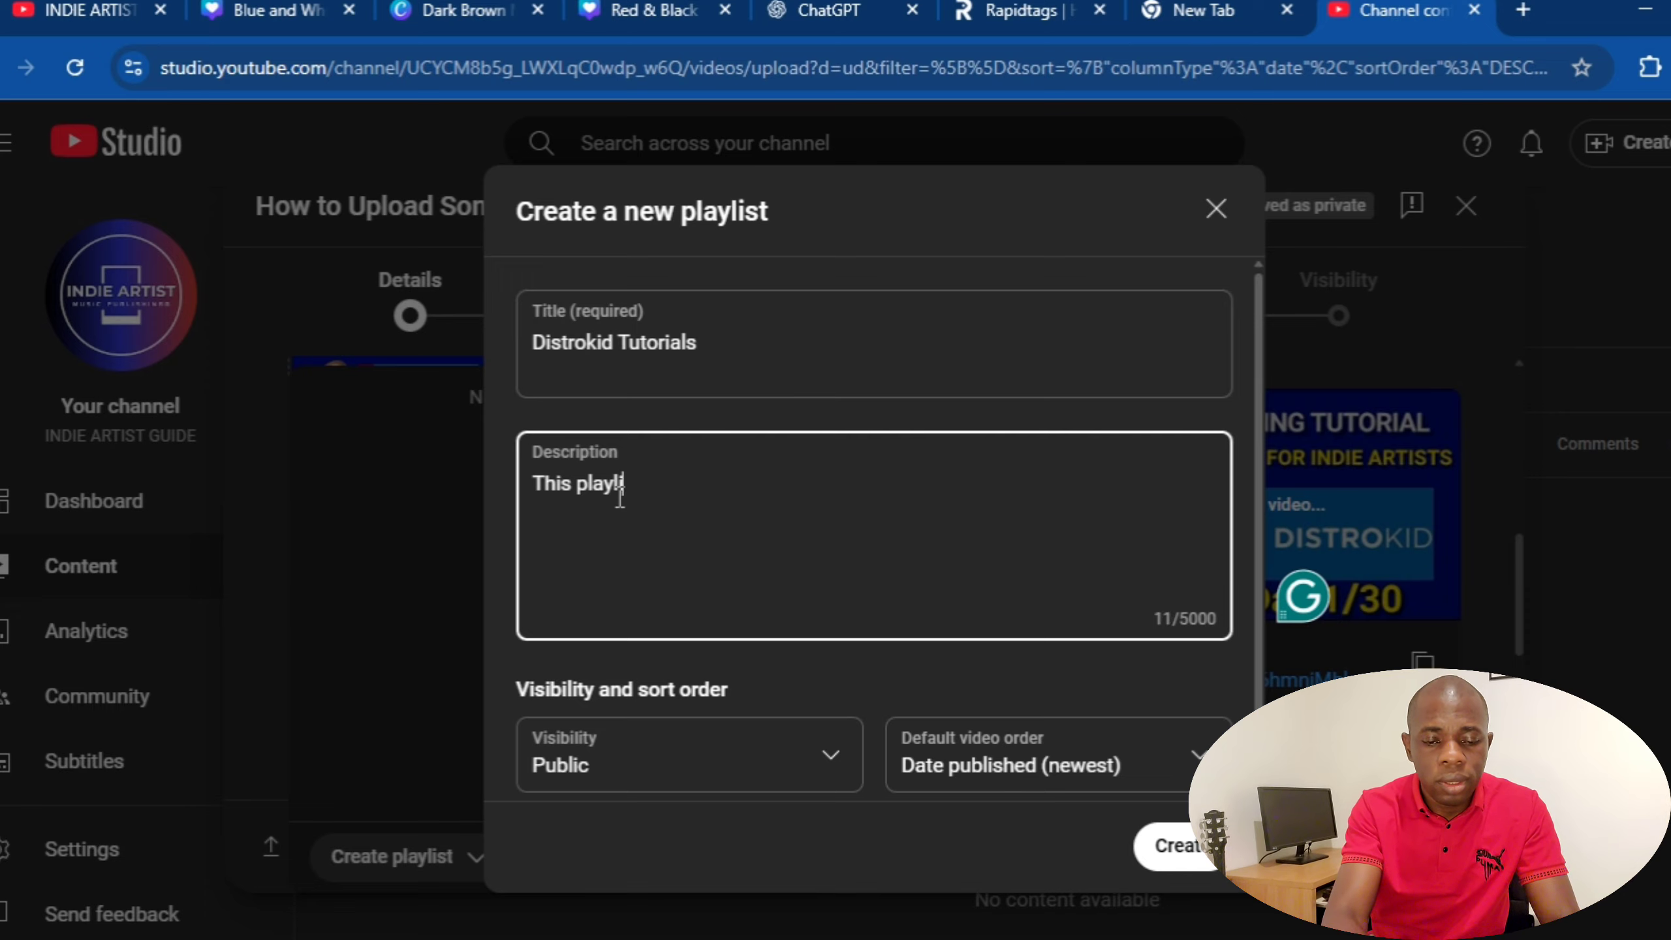
{"action": "type", "text": "st "}
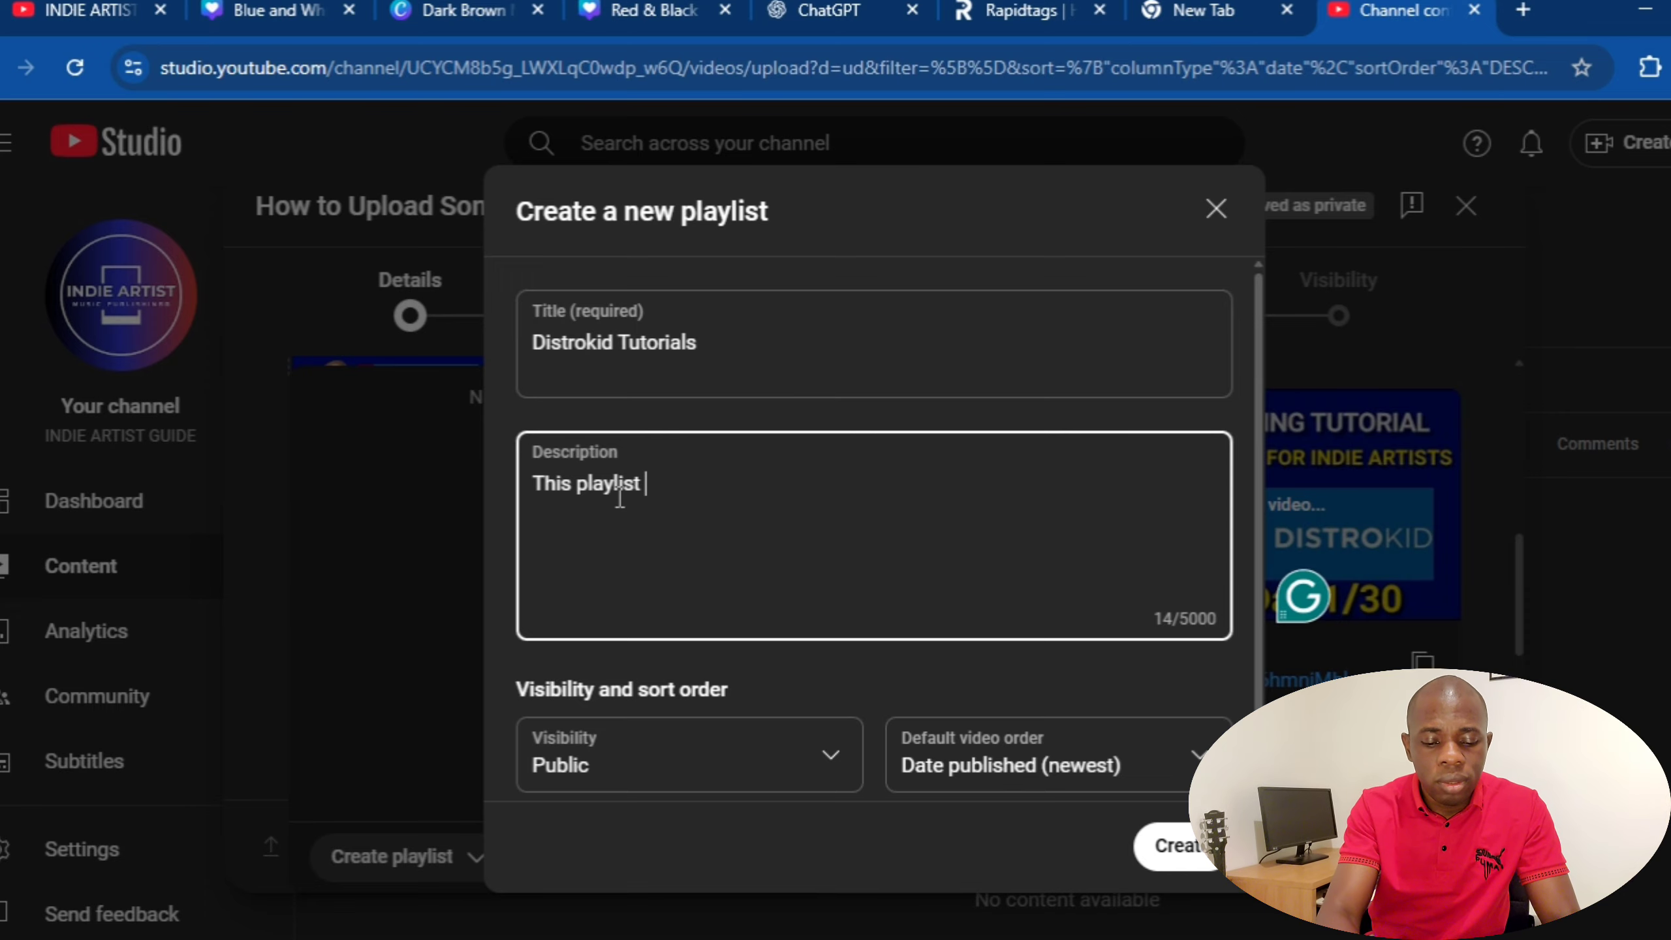
{"action": "type", "text": "contain"}
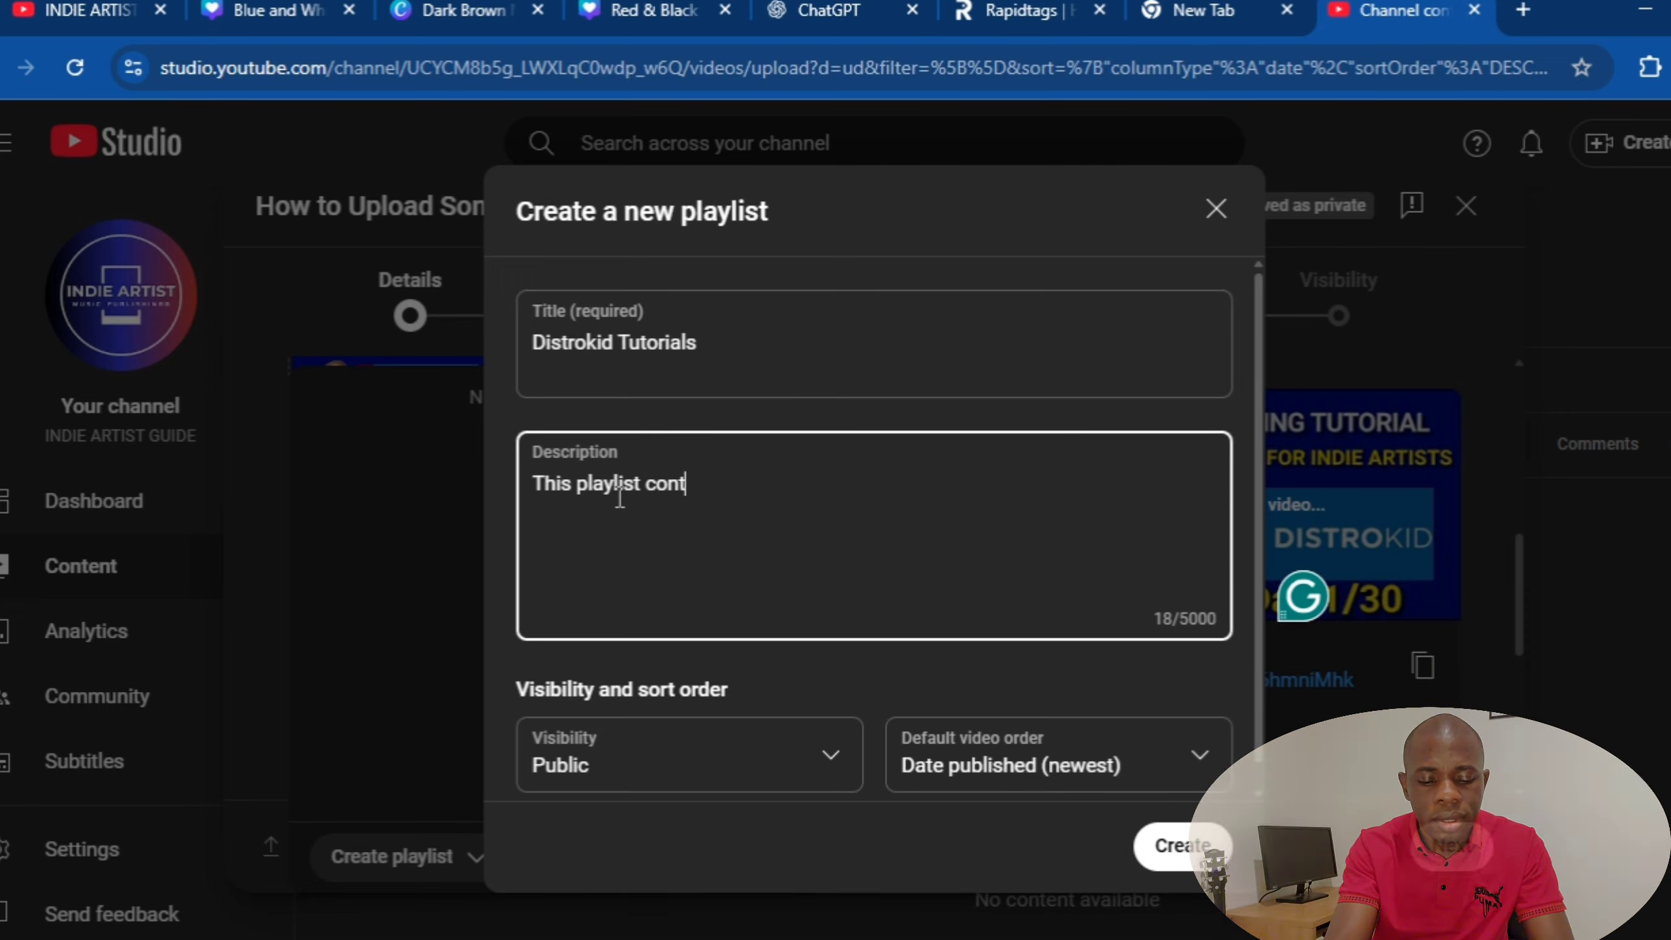
{"action": "type", "text": "s videos that teach about Dis"}
{"action": "type", "text": "tr"}
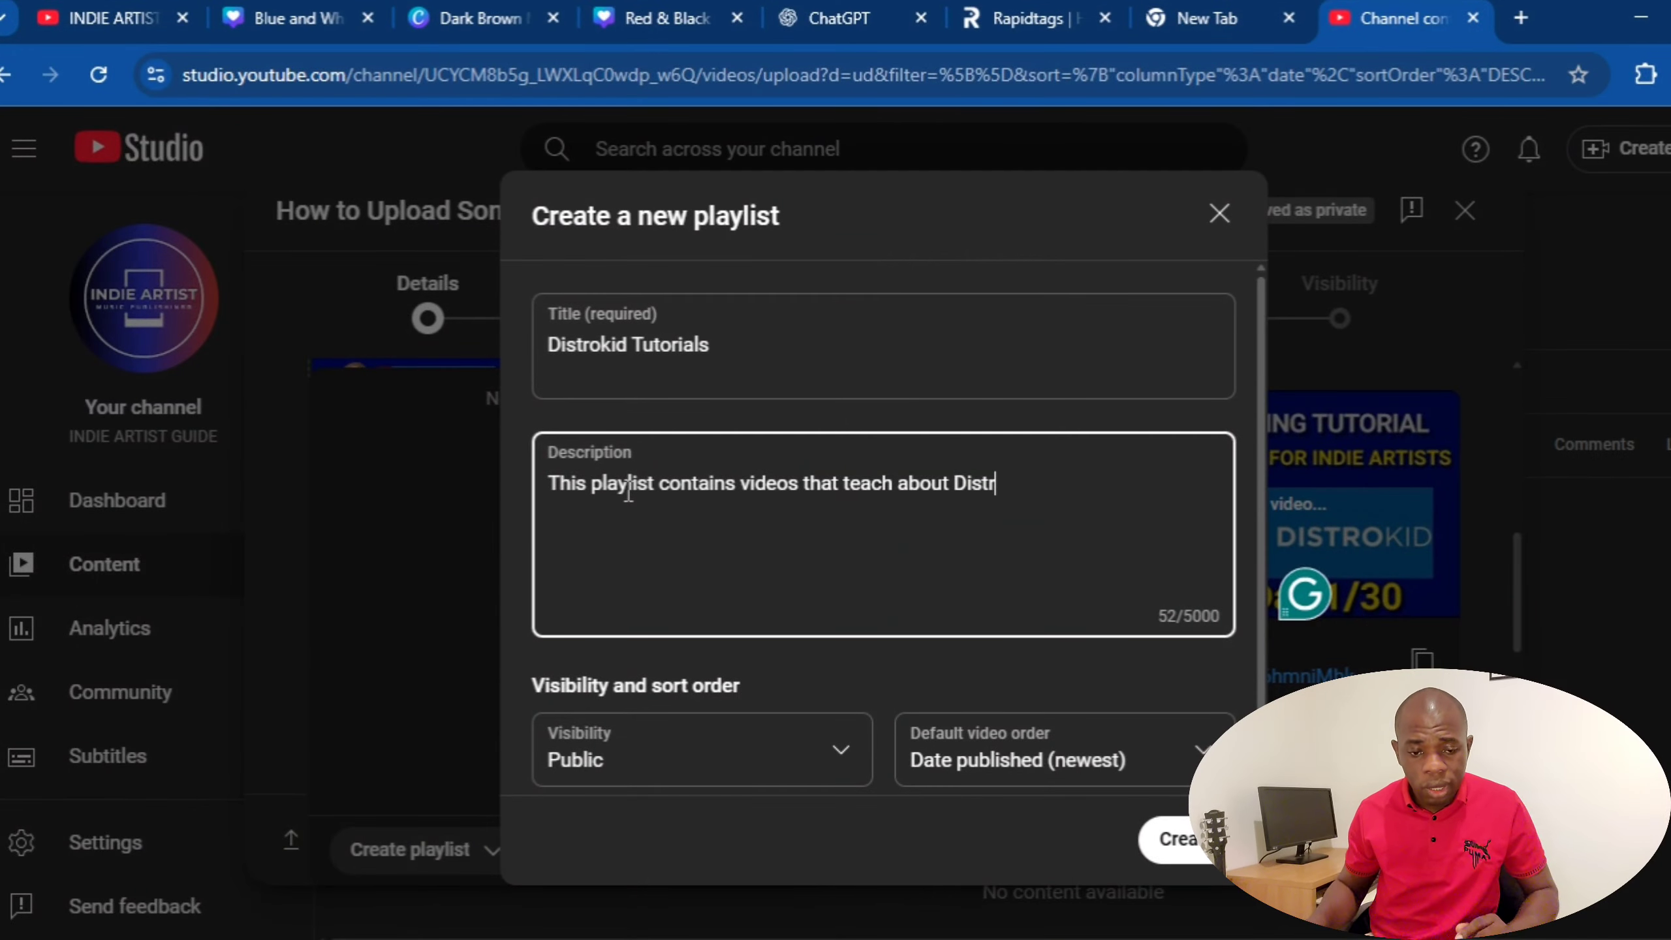
{"action": "type", "text": "okid"}
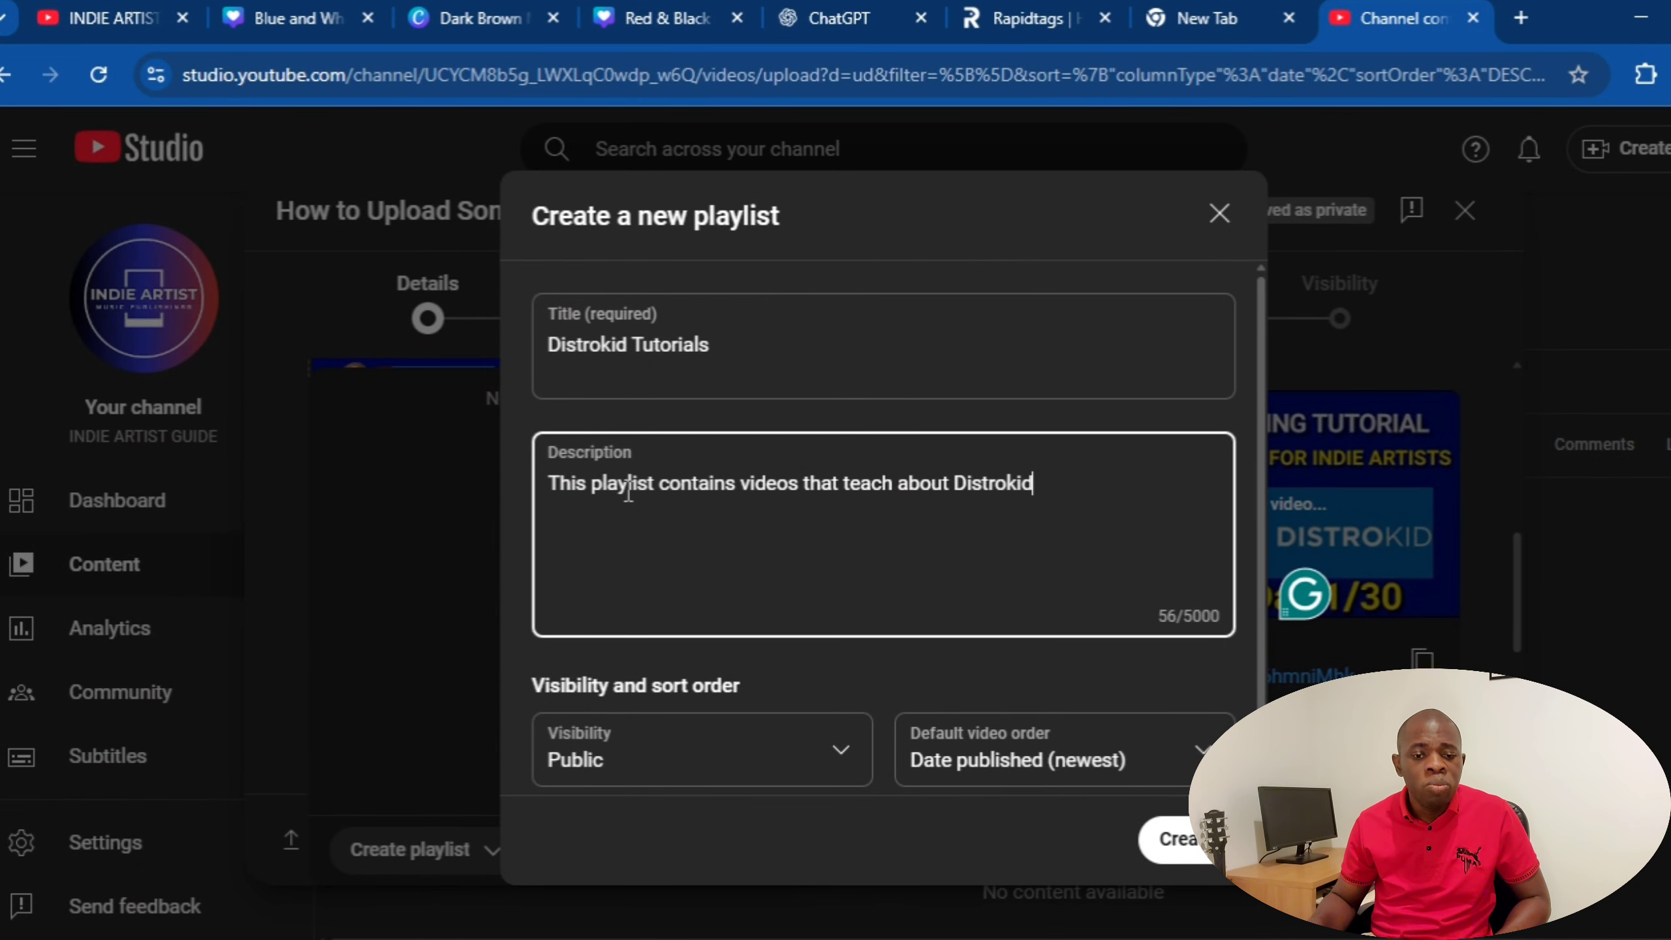
- Keep the new playlist's visibility Public and set its default video order to Date published (oldest)
{"action": "scroll", "coordinate": [629, 490], "scroll_direction": "down", "scroll_amount": 1}
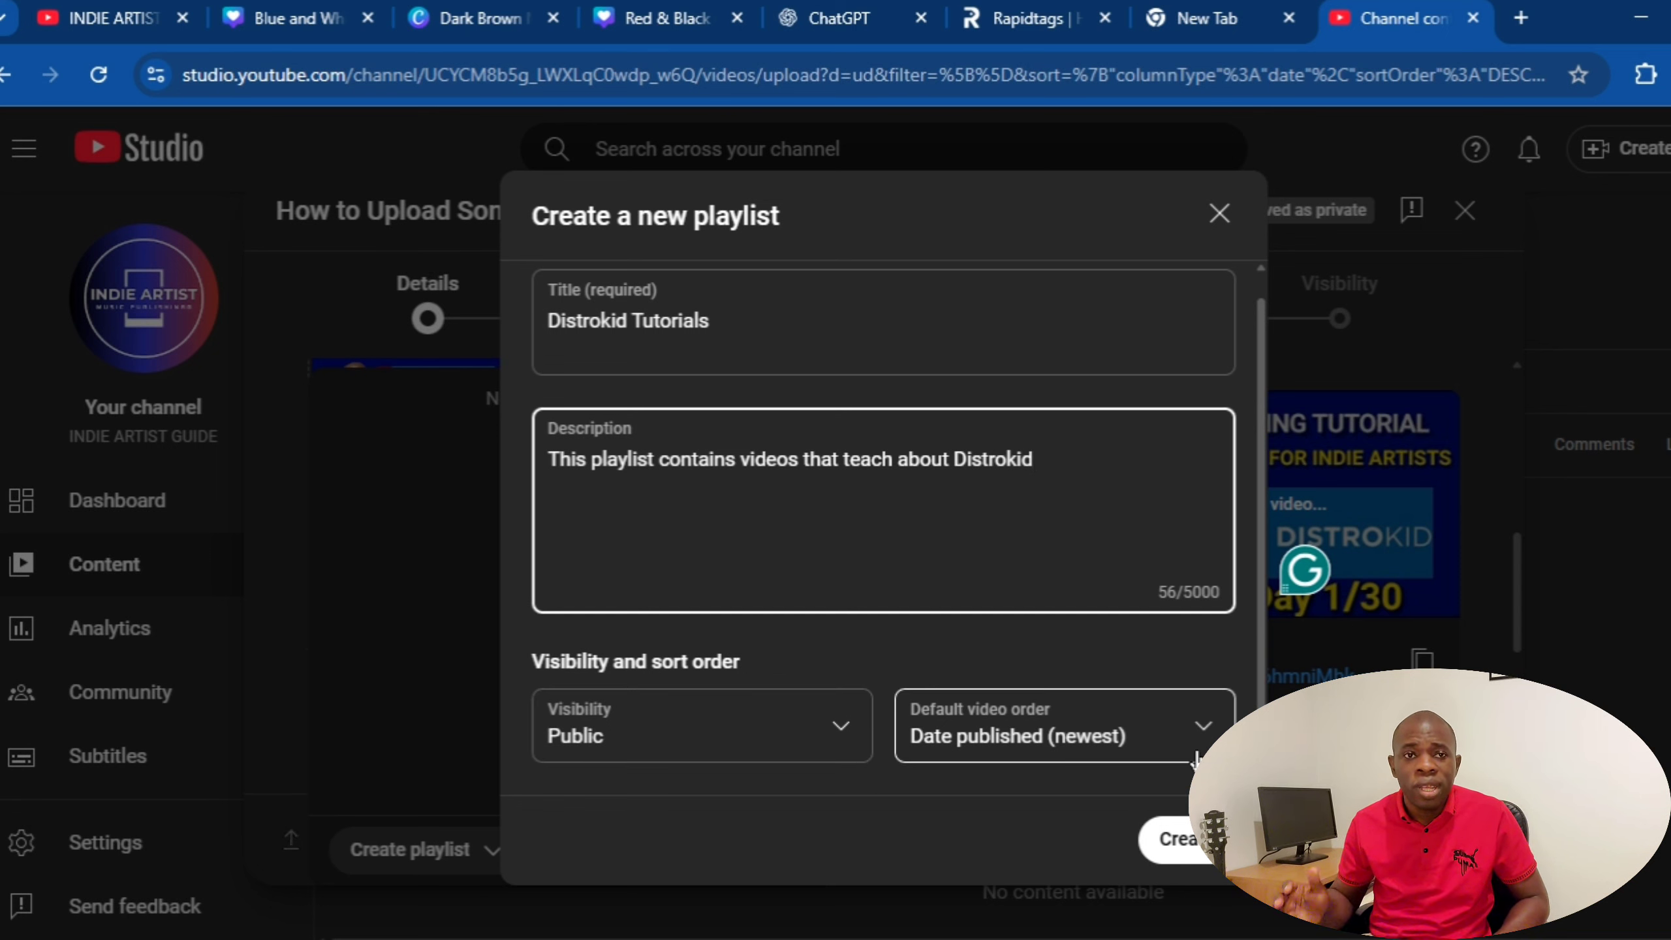
{"action": "left_click", "coordinate": [740, 736]}
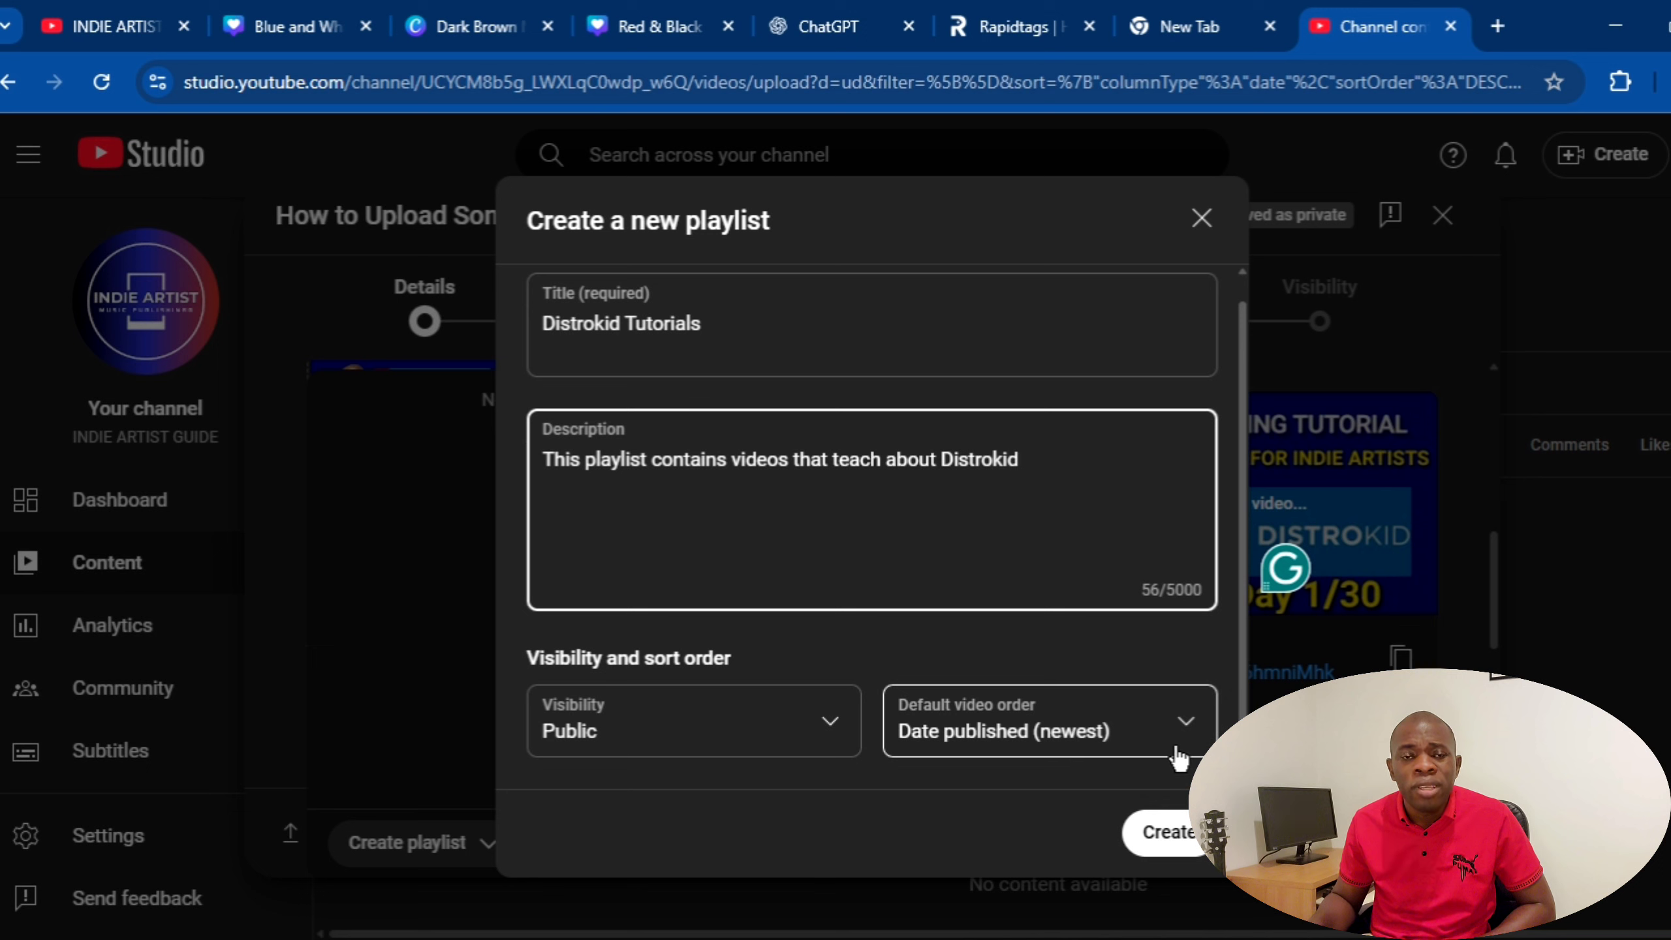
{"action": "left_click", "coordinate": [1194, 729]}
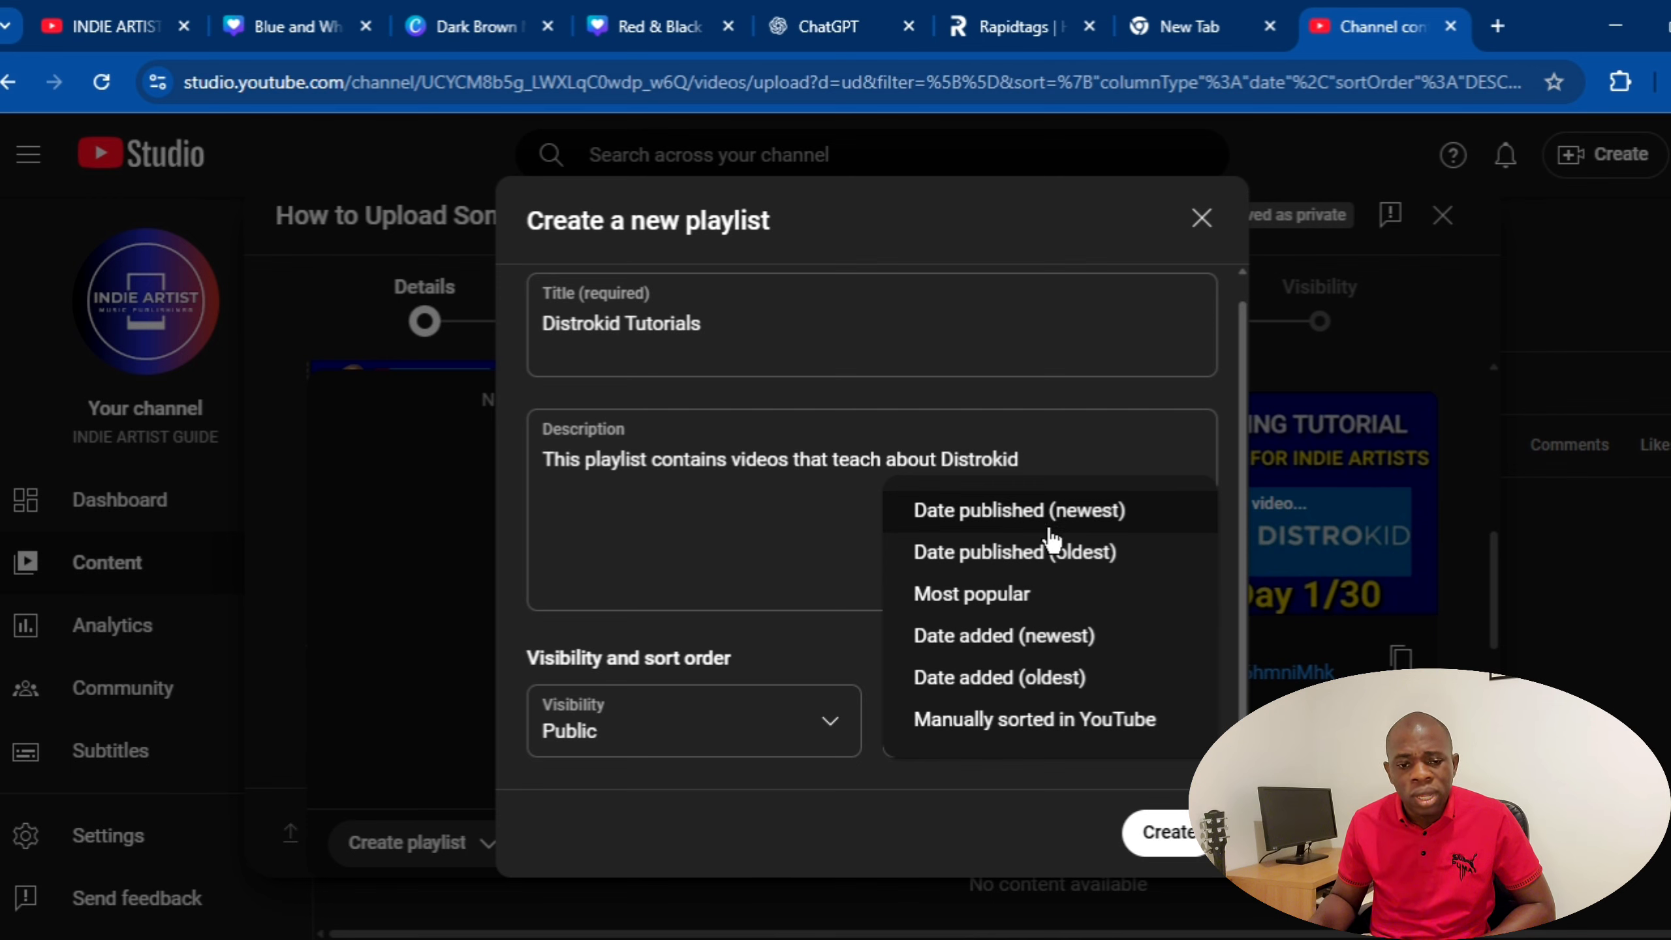
{"action": "left_click", "coordinate": [1079, 556]}
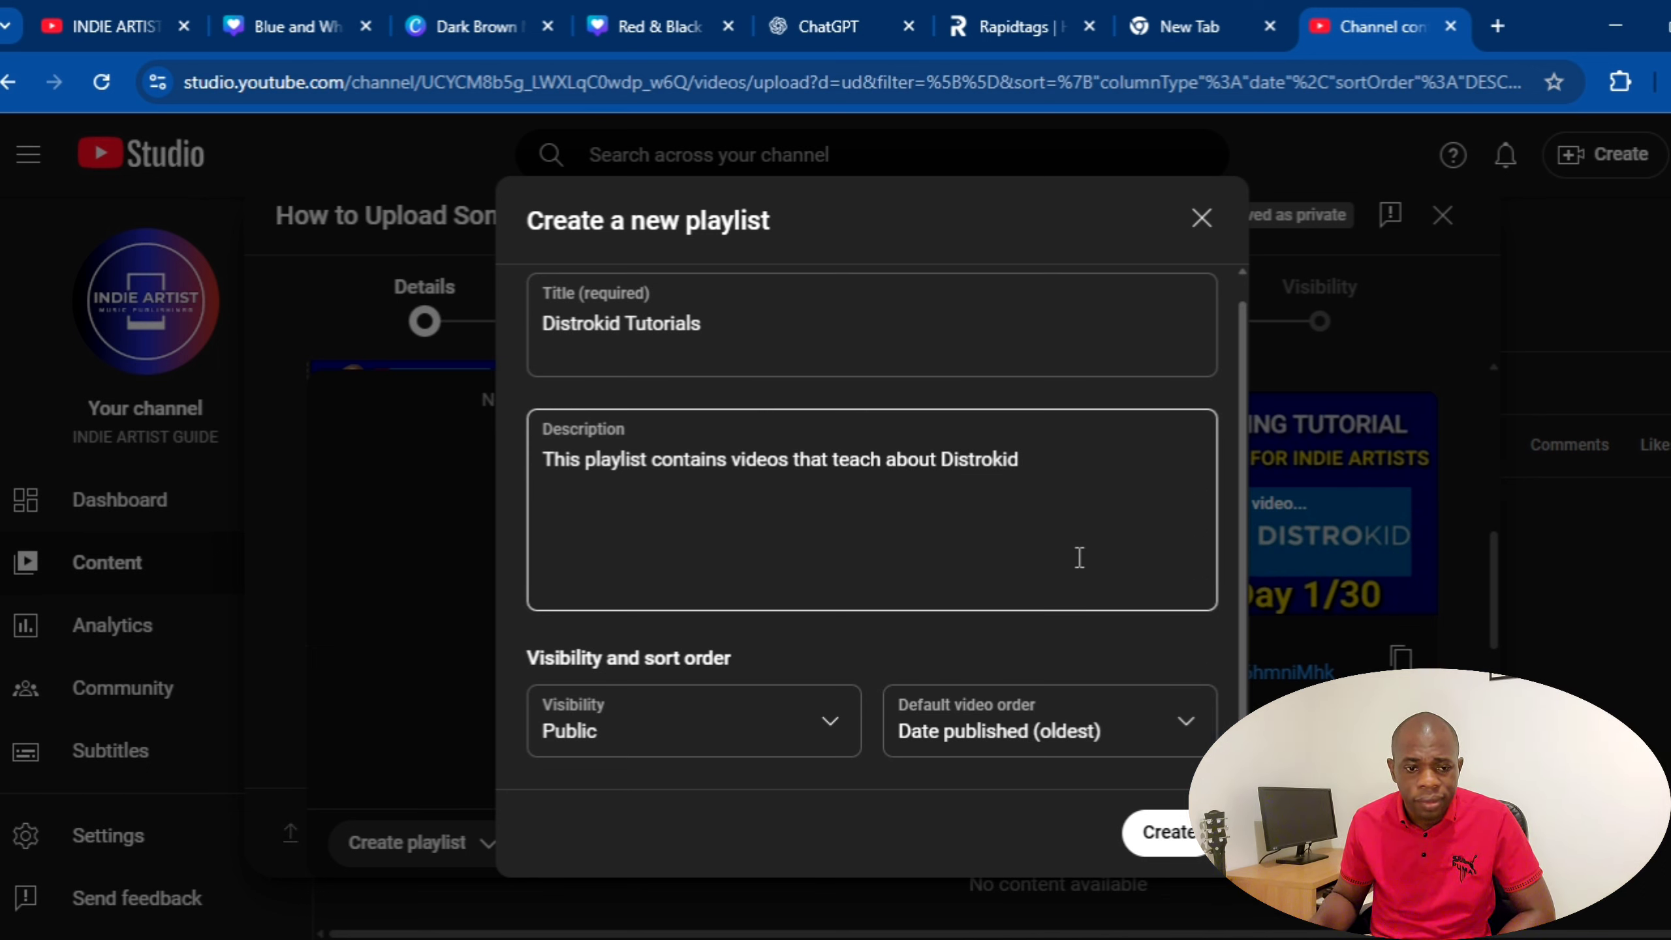
- Create the "Distrokid Tutorials" playlist and assign the video to it
{"action": "left_click", "coordinate": [1187, 843]}
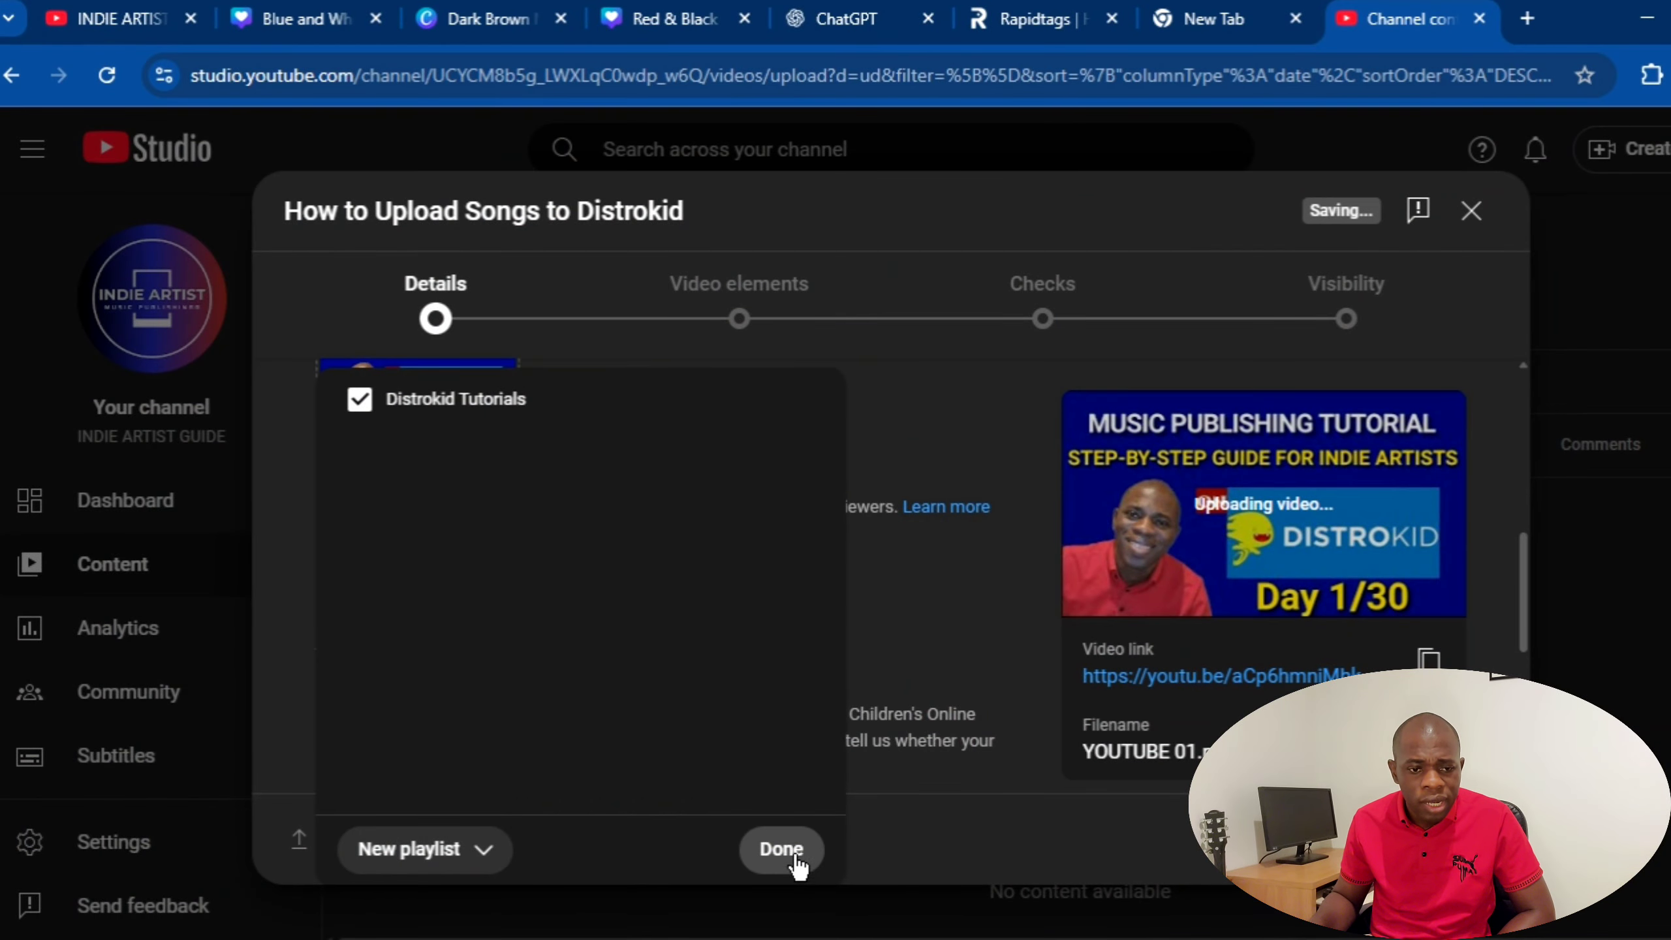
{"action": "left_click", "coordinate": [781, 849]}
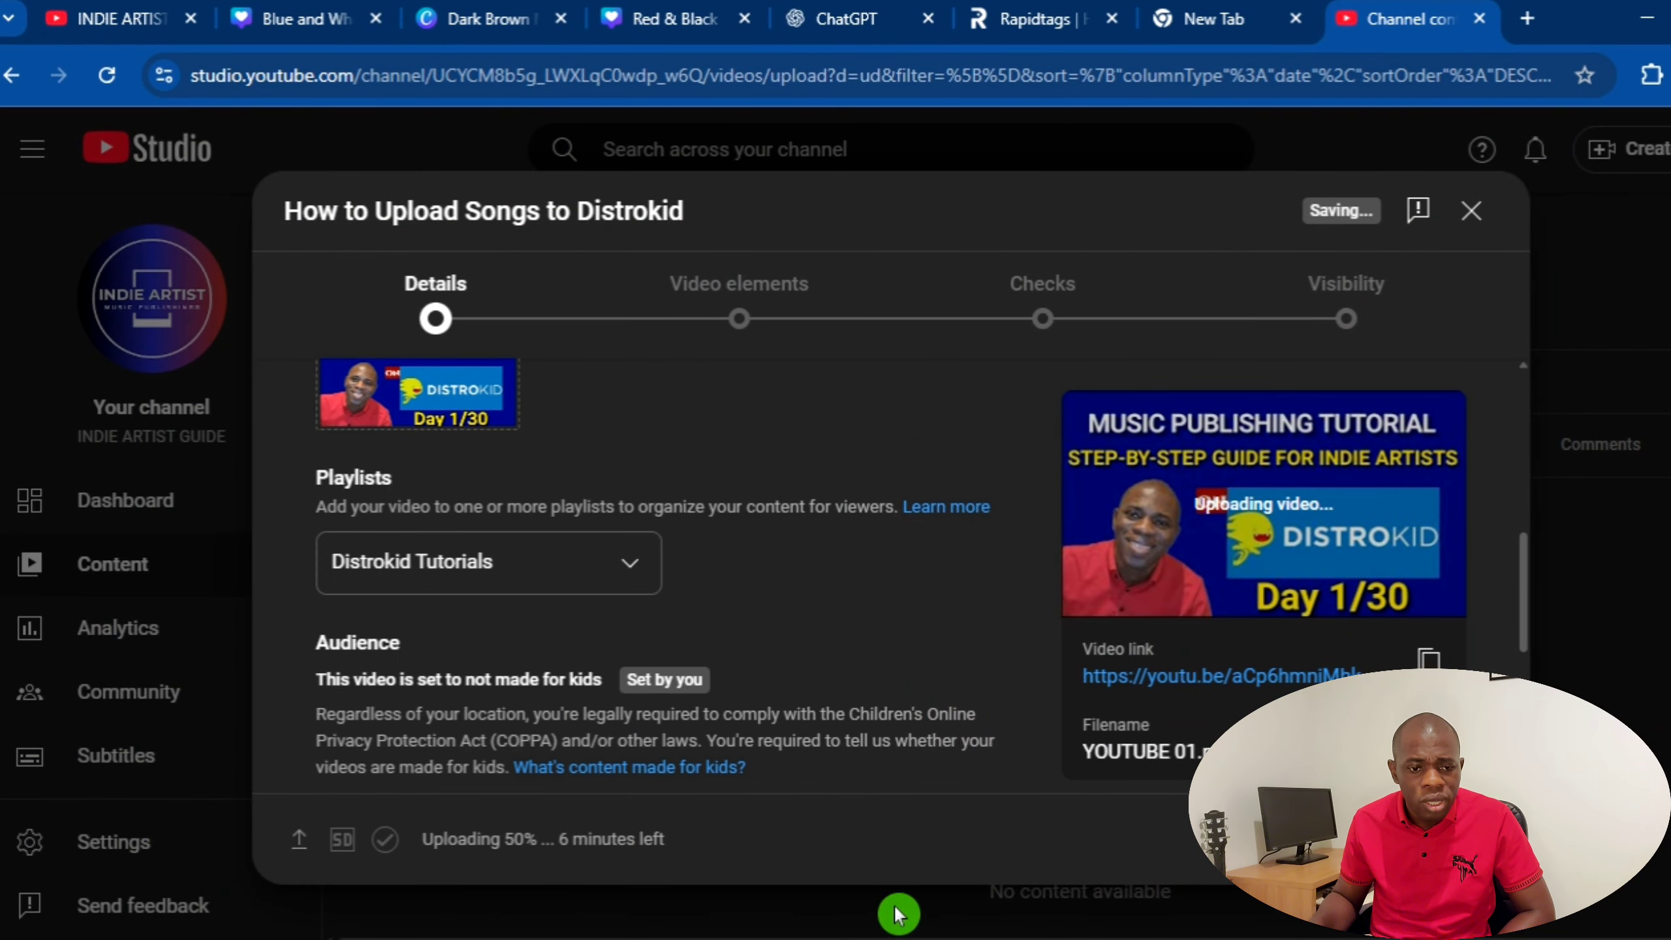
- Examine the video's made-for-kids audience setting and its advanced age restriction options
{"action": "scroll", "coordinate": [764, 613], "scroll_direction": "down", "scroll_amount": 1}
{"action": "scroll", "coordinate": [765, 614], "scroll_direction": "down", "scroll_amount": 3}
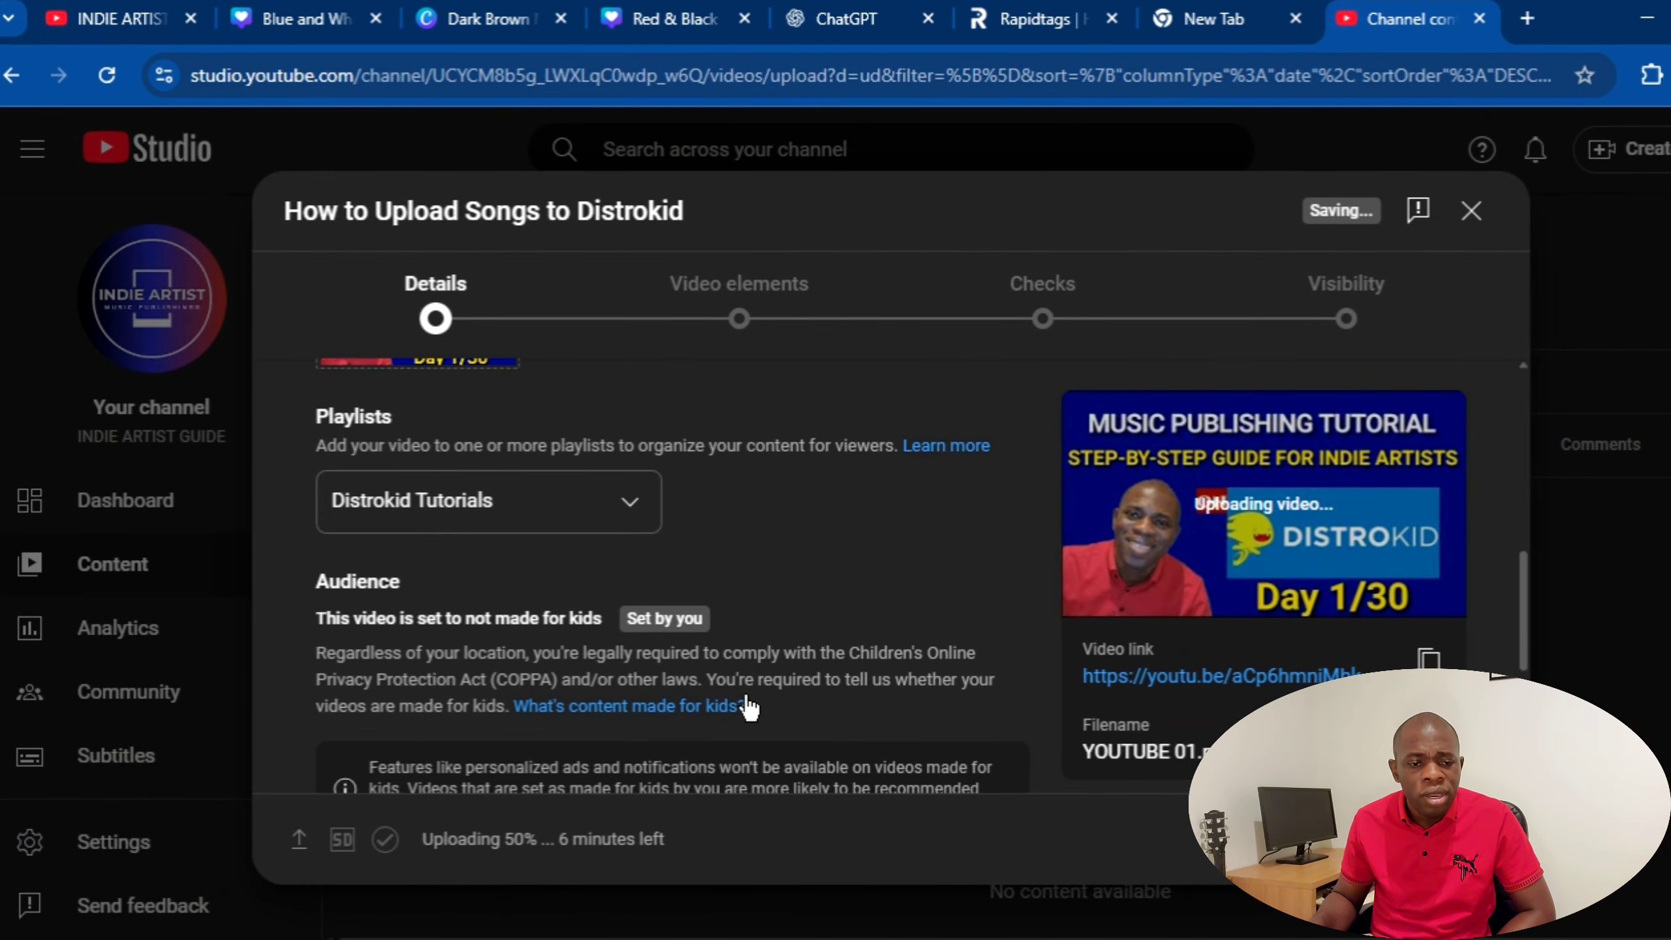
{"action": "scroll", "coordinate": [733, 609], "scroll_direction": "down", "scroll_amount": 2}
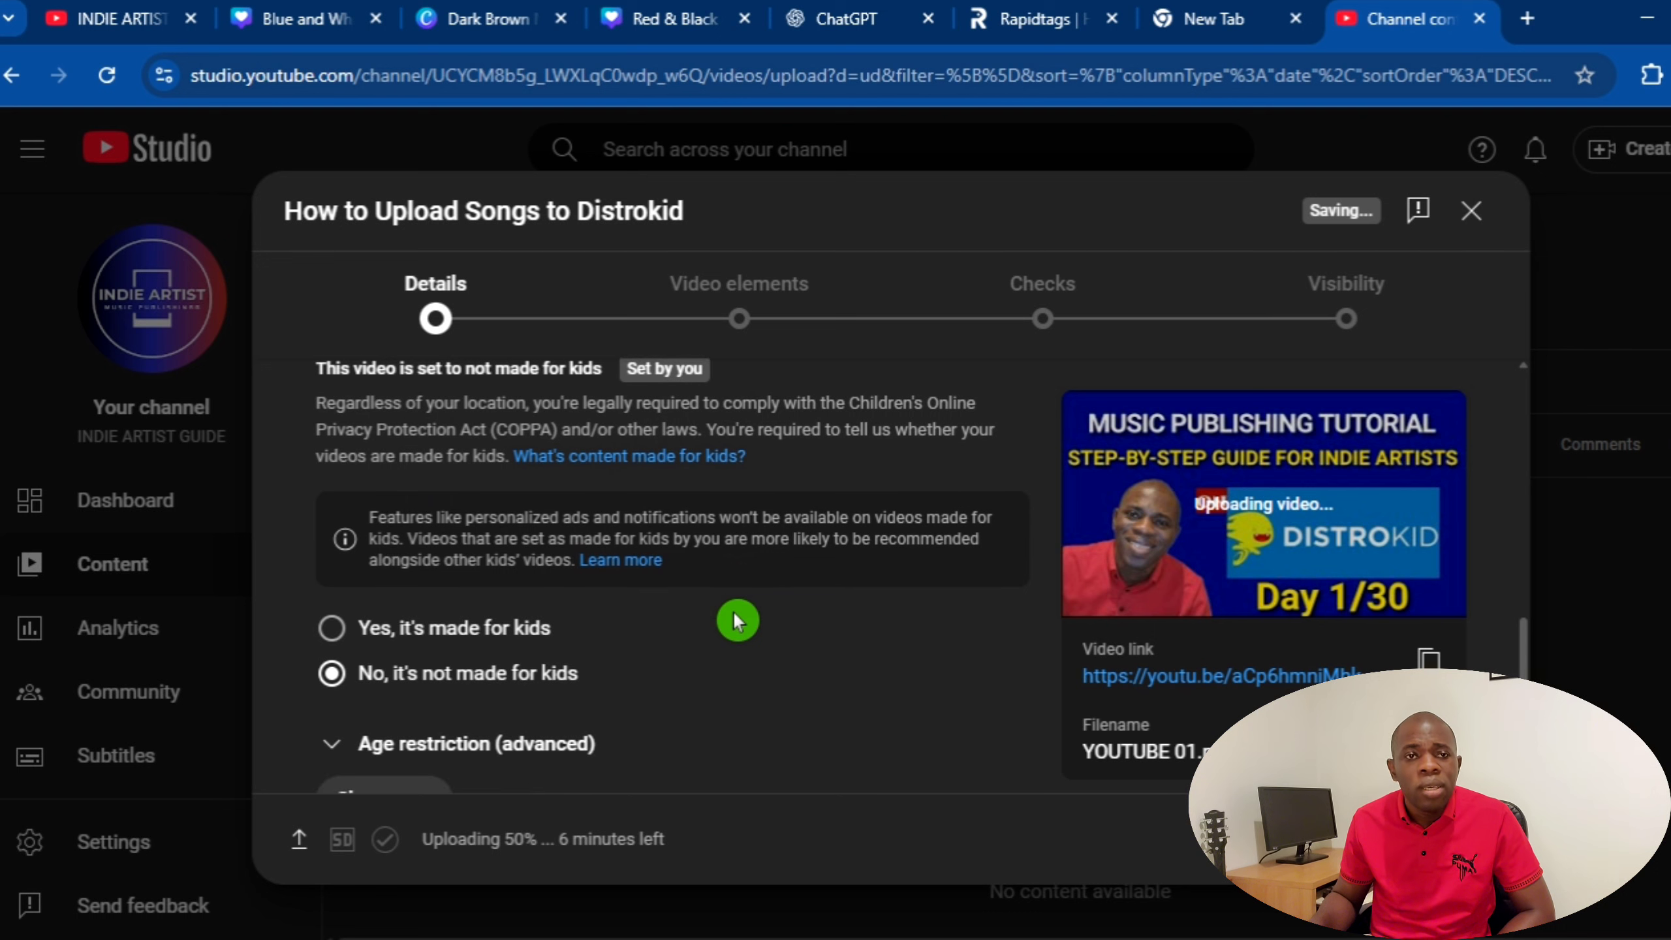
{"action": "scroll", "coordinate": [732, 609], "scroll_direction": "up", "scroll_amount": 2}
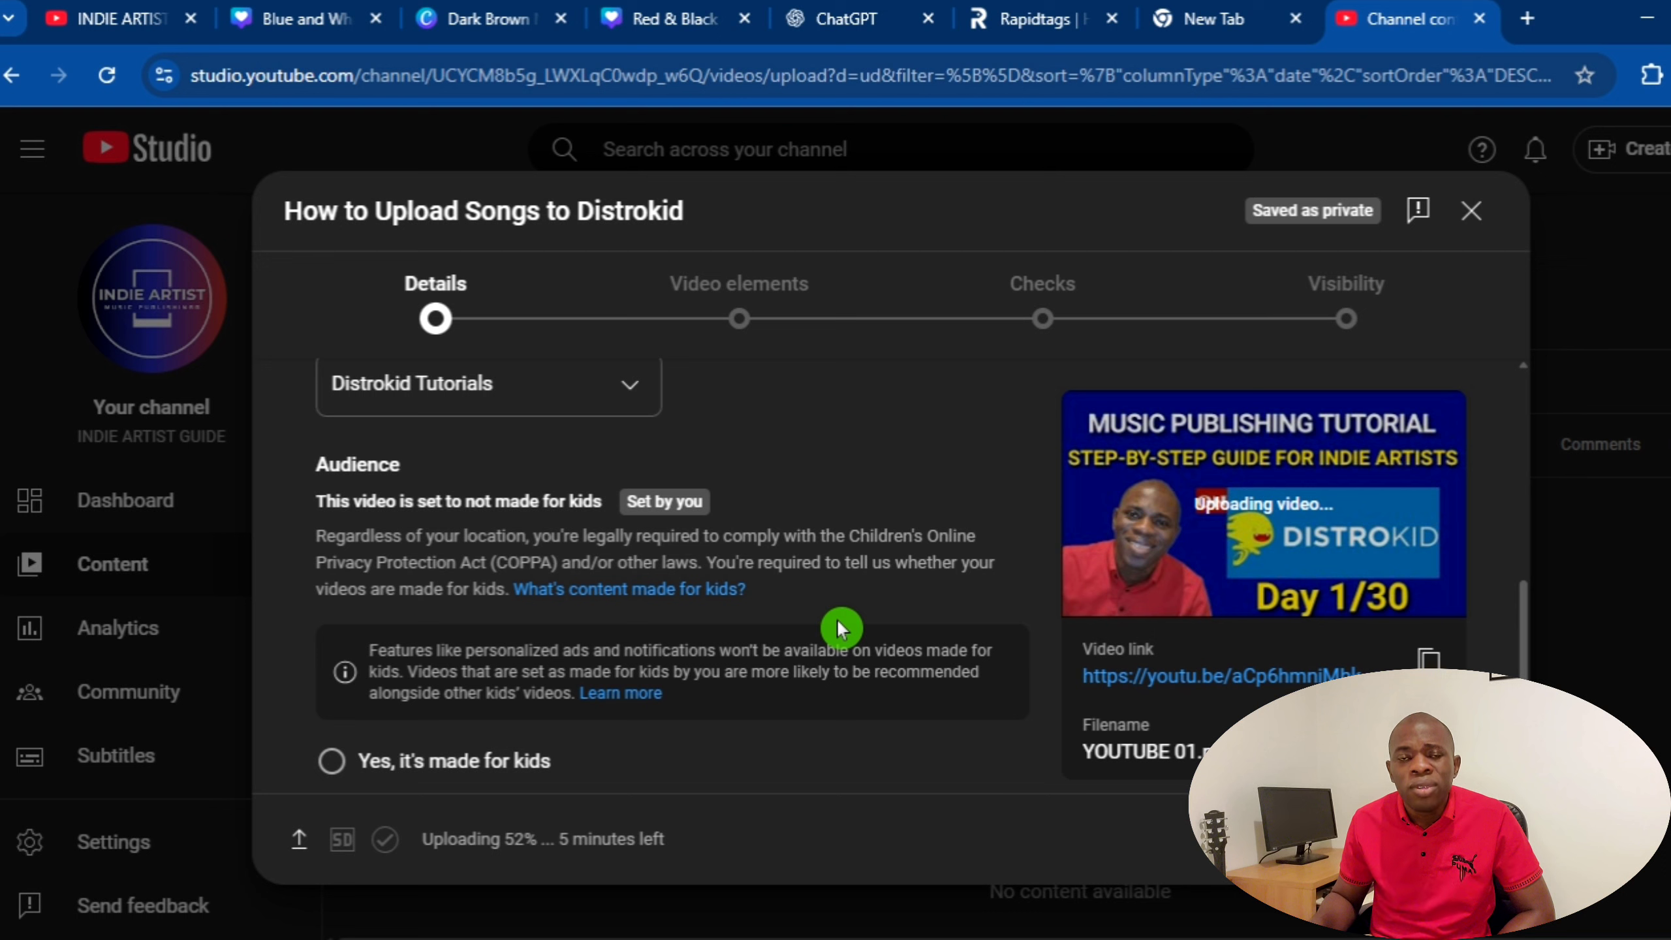
{"action": "scroll", "coordinate": [837, 619], "scroll_direction": "down", "scroll_amount": 2}
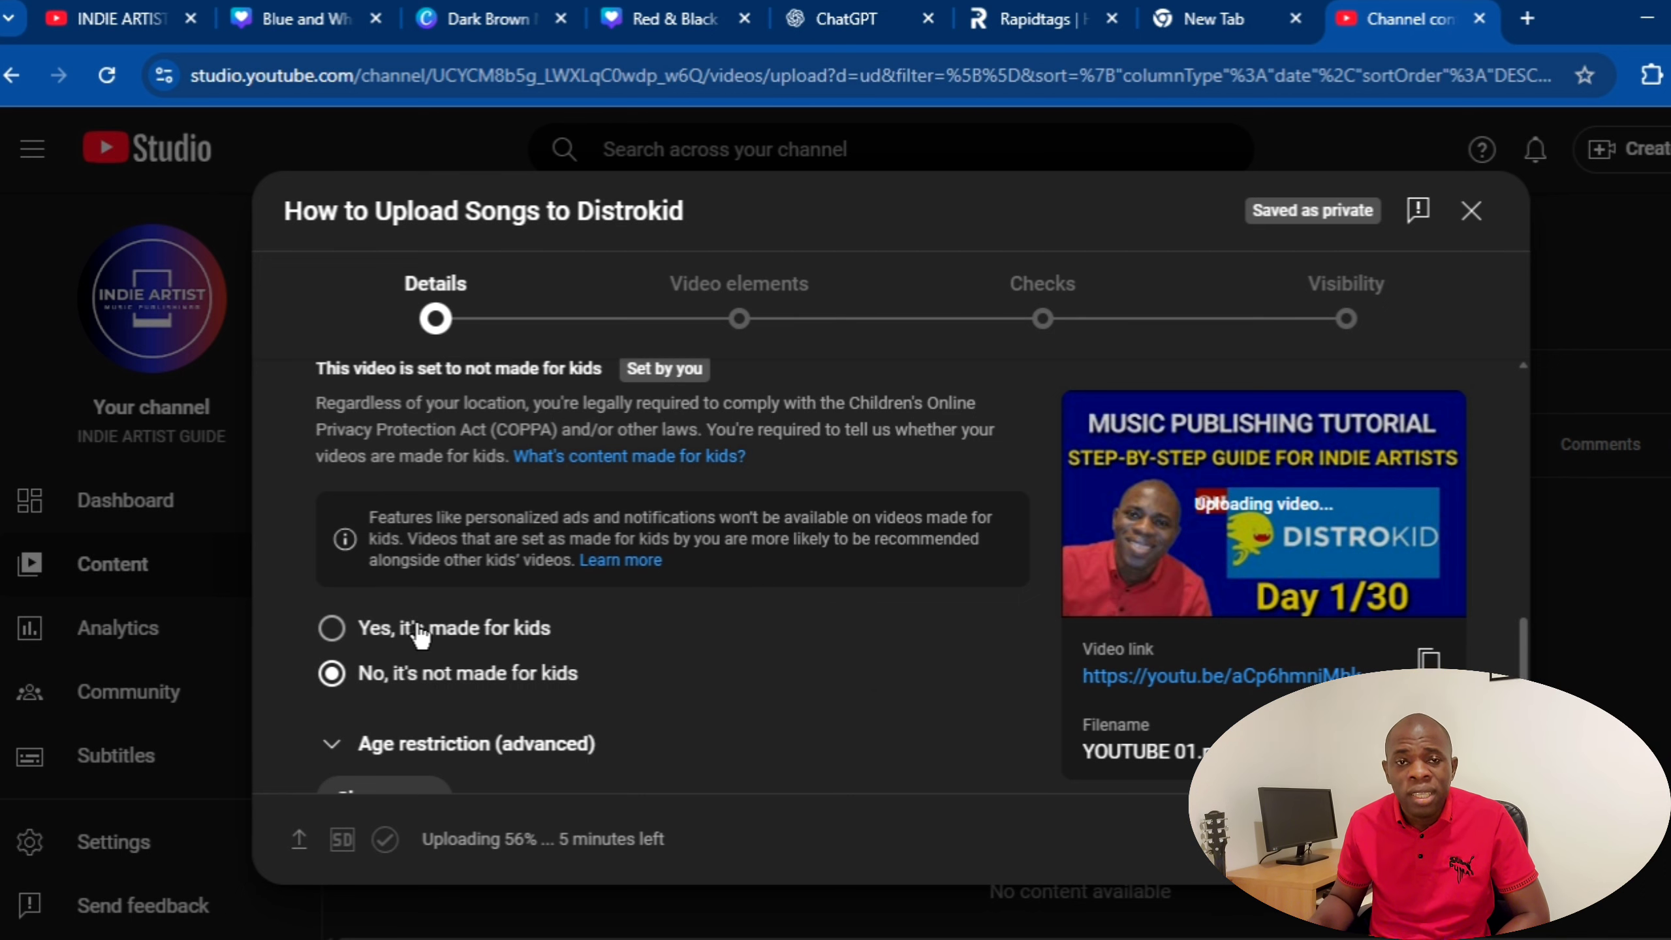
{"action": "scroll", "coordinate": [772, 624], "scroll_direction": "down", "scroll_amount": 2}
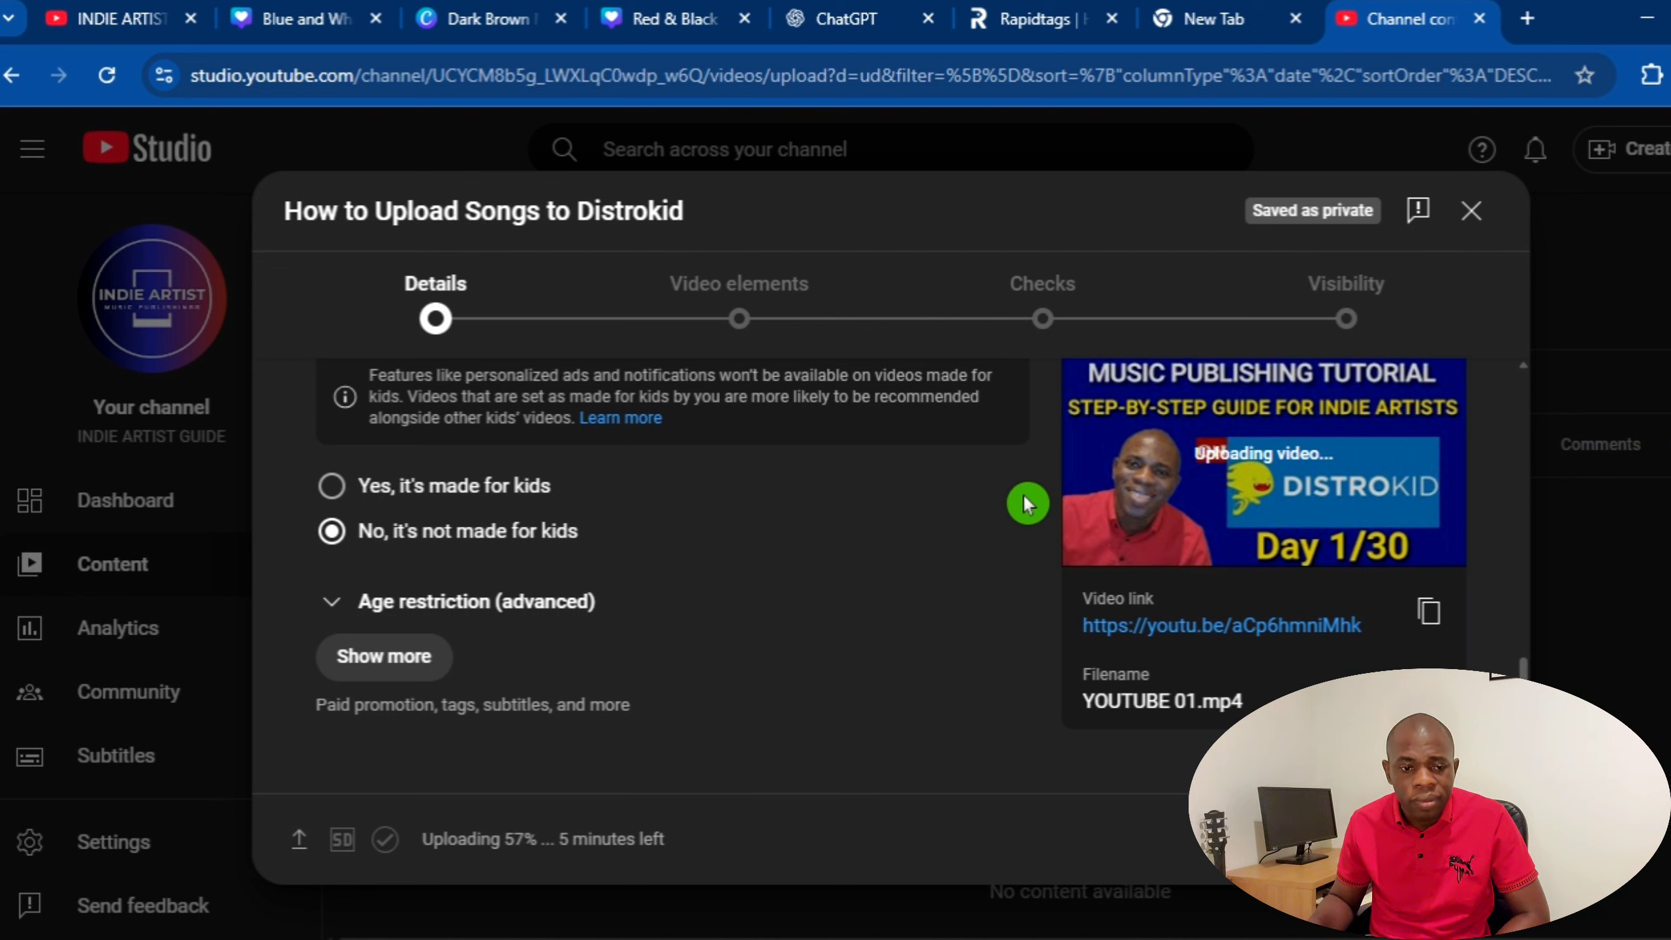
{"action": "left_click", "coordinate": [342, 610]}
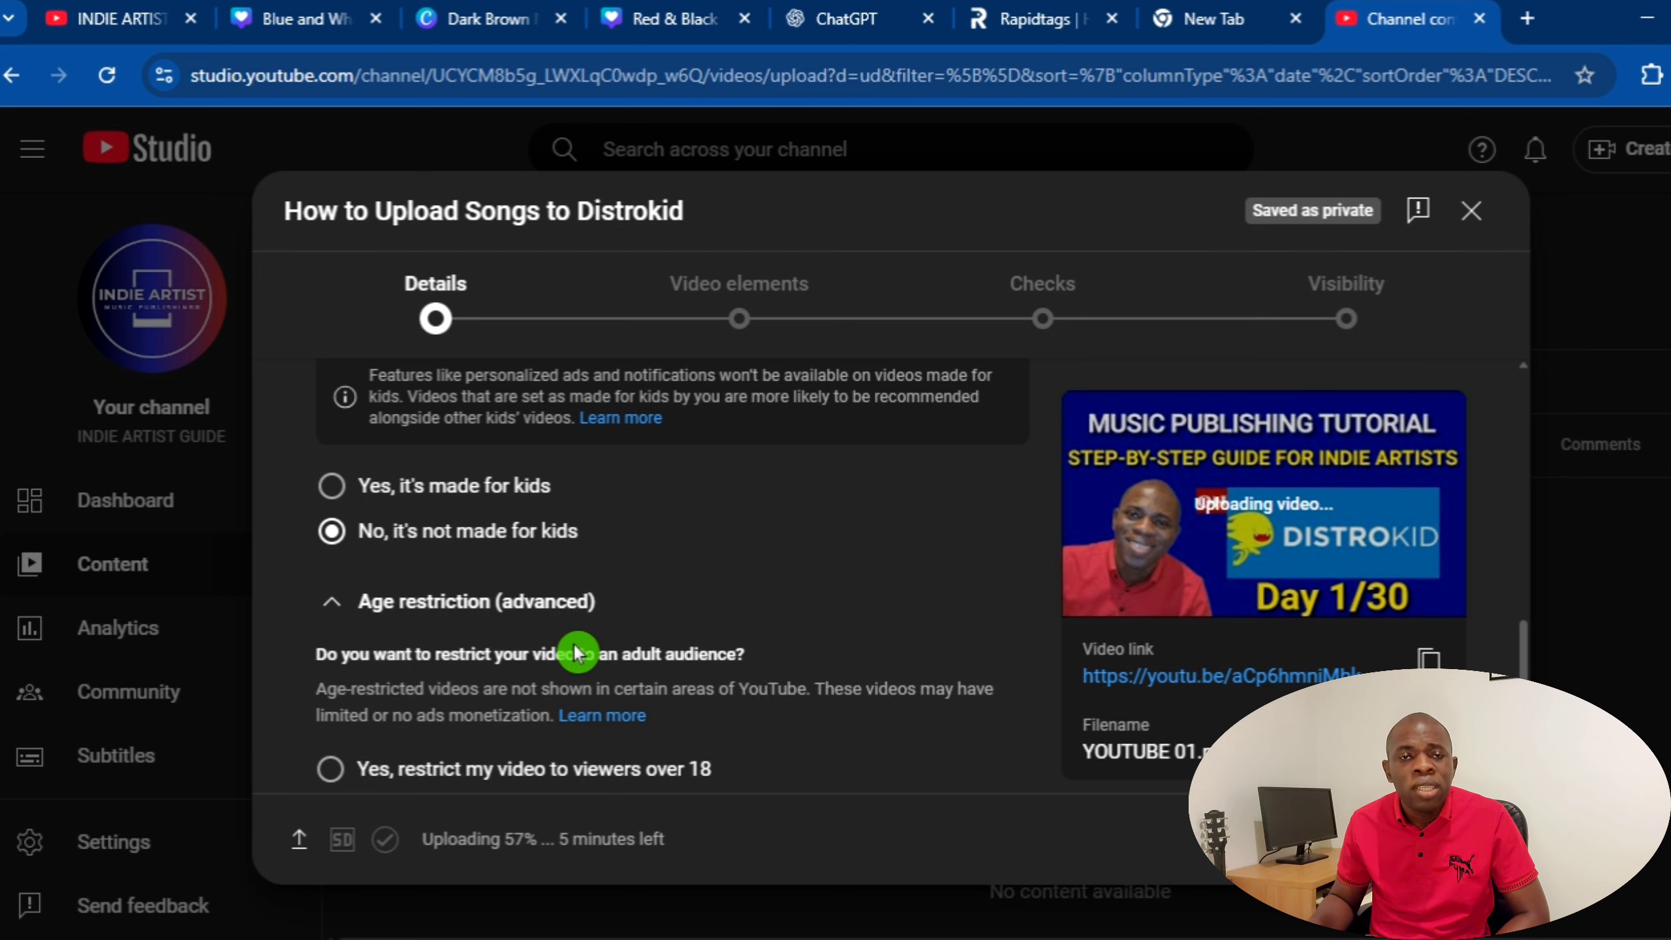
{"action": "scroll", "coordinate": [752, 698], "scroll_direction": "down", "scroll_amount": 2}
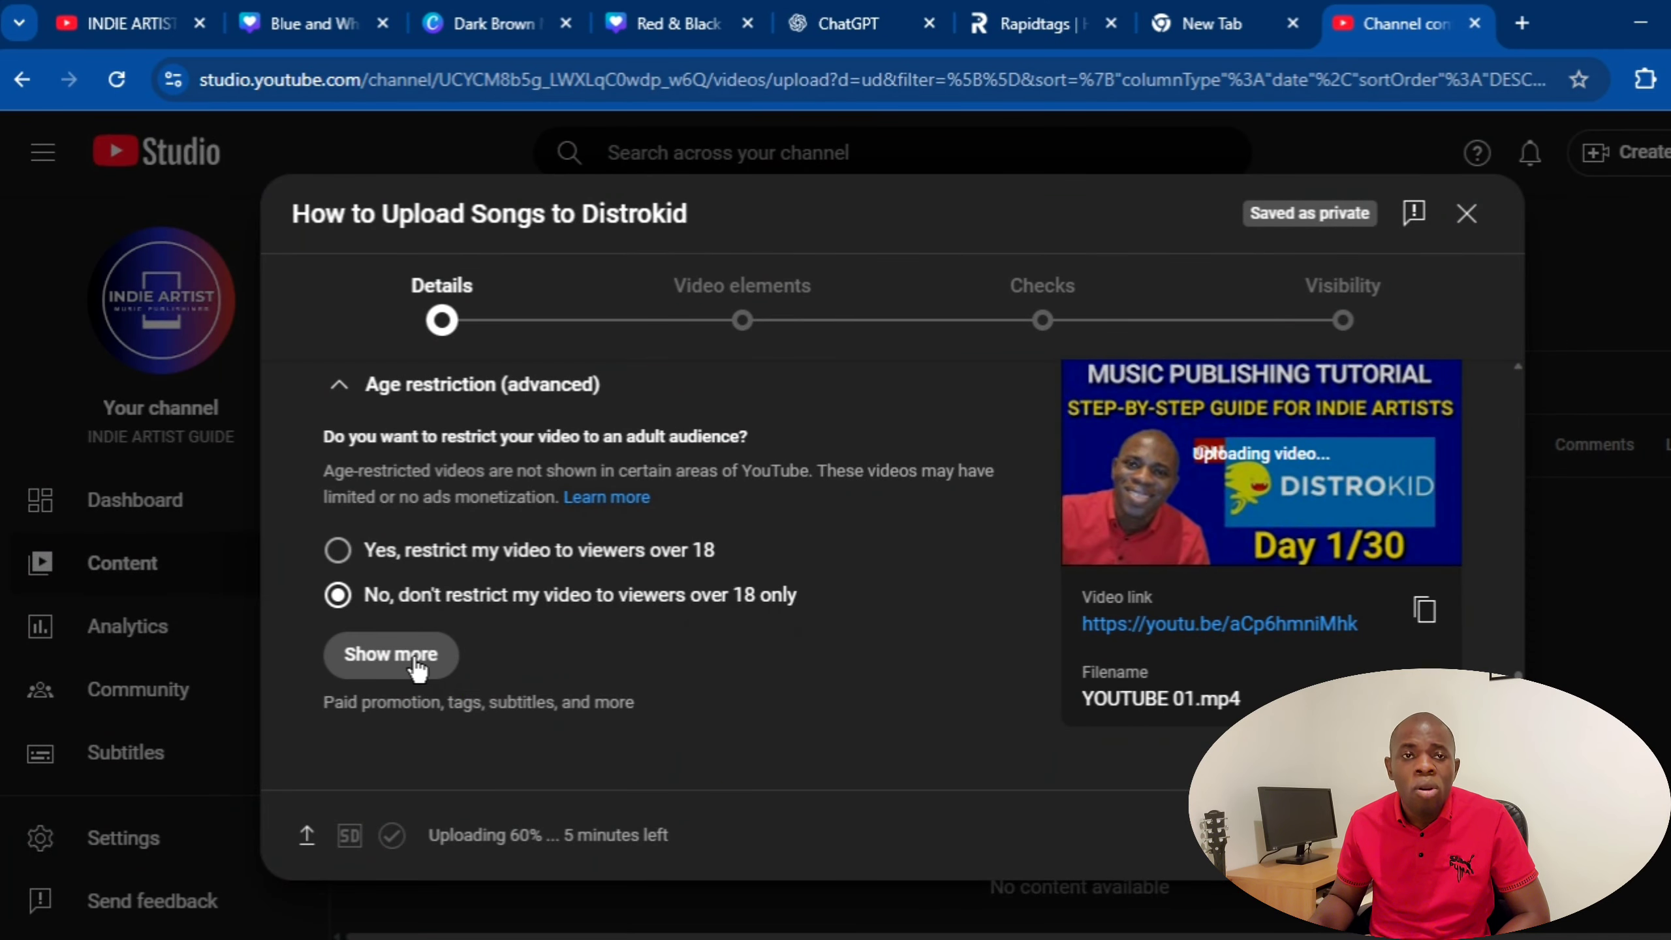
- Show the additional video settings and tick the paid promotion declaration briefly, leaving it unticked
{"action": "left_click", "coordinate": [421, 655]}
{"action": "scroll", "coordinate": [657, 641], "scroll_direction": "down", "scroll_amount": 5}
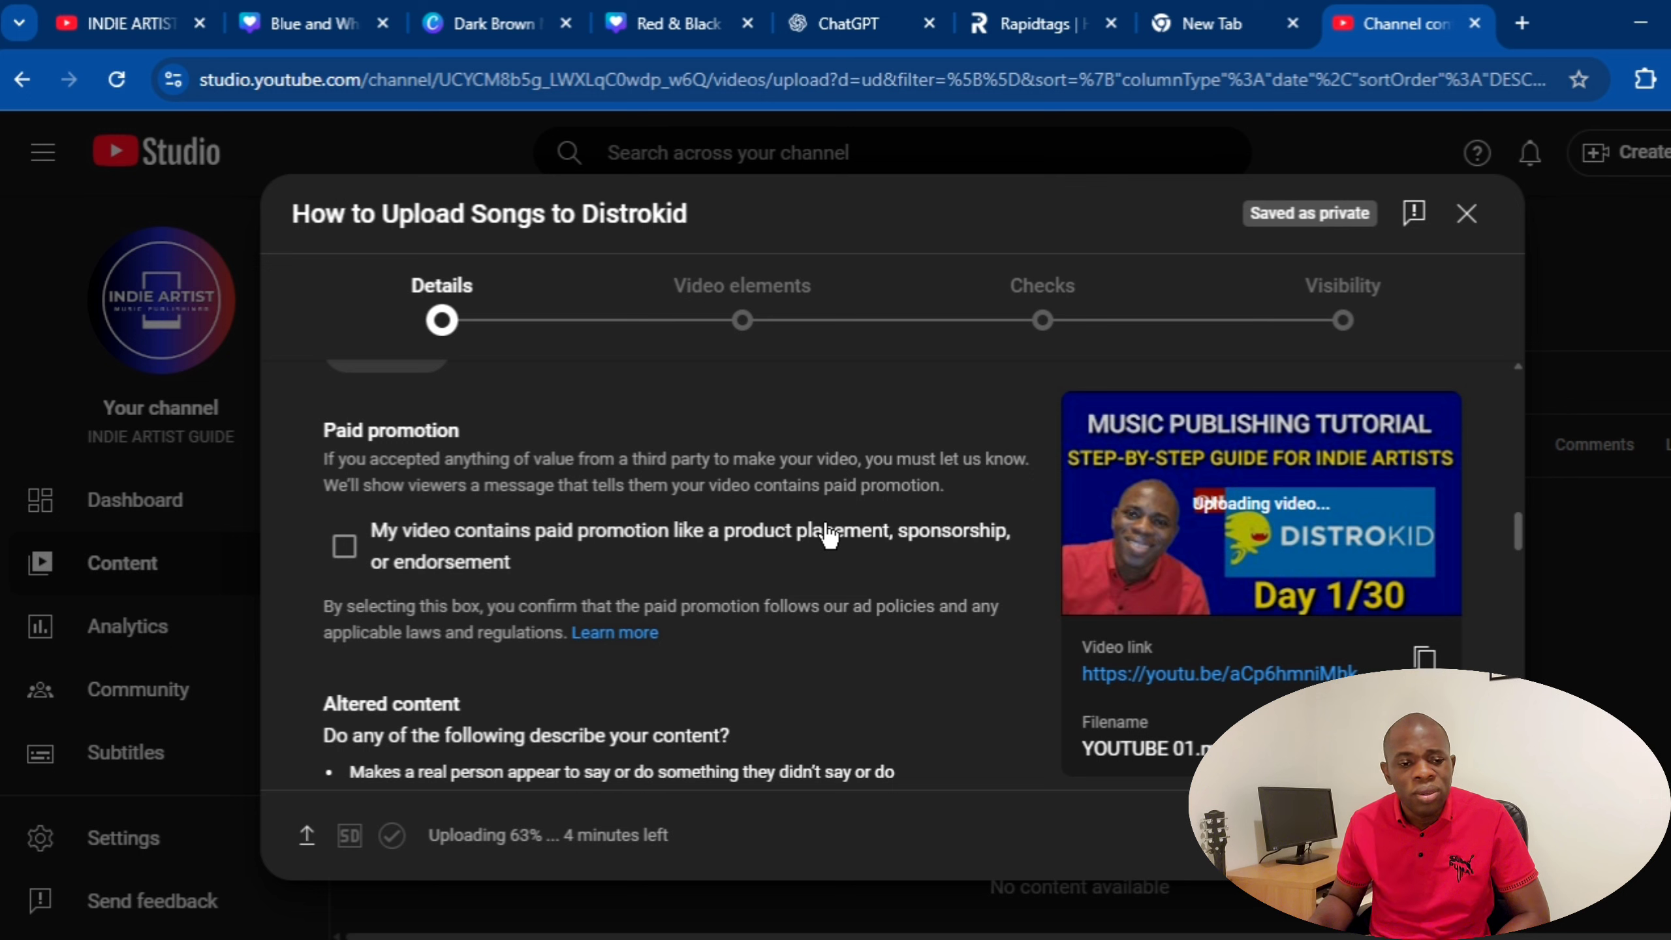
{"action": "left_click", "coordinate": [345, 545]}
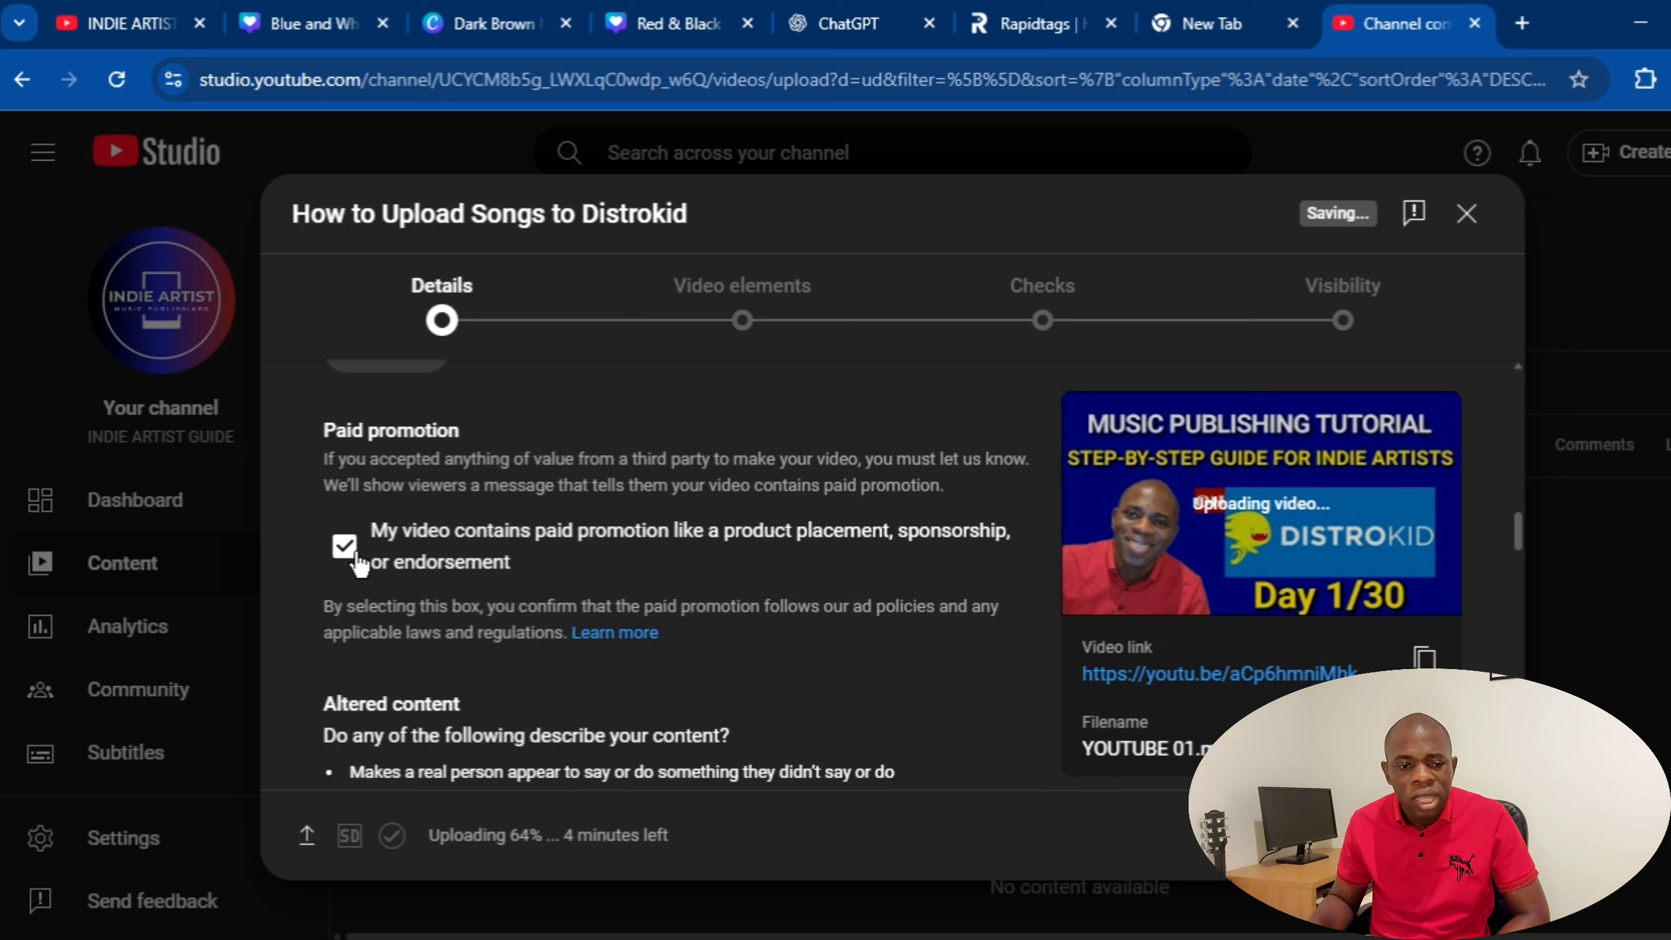
{"action": "left_click", "coordinate": [356, 558]}
- Answer No to the altered content question
{"action": "scroll", "coordinate": [724, 600], "scroll_direction": "down", "scroll_amount": 3}
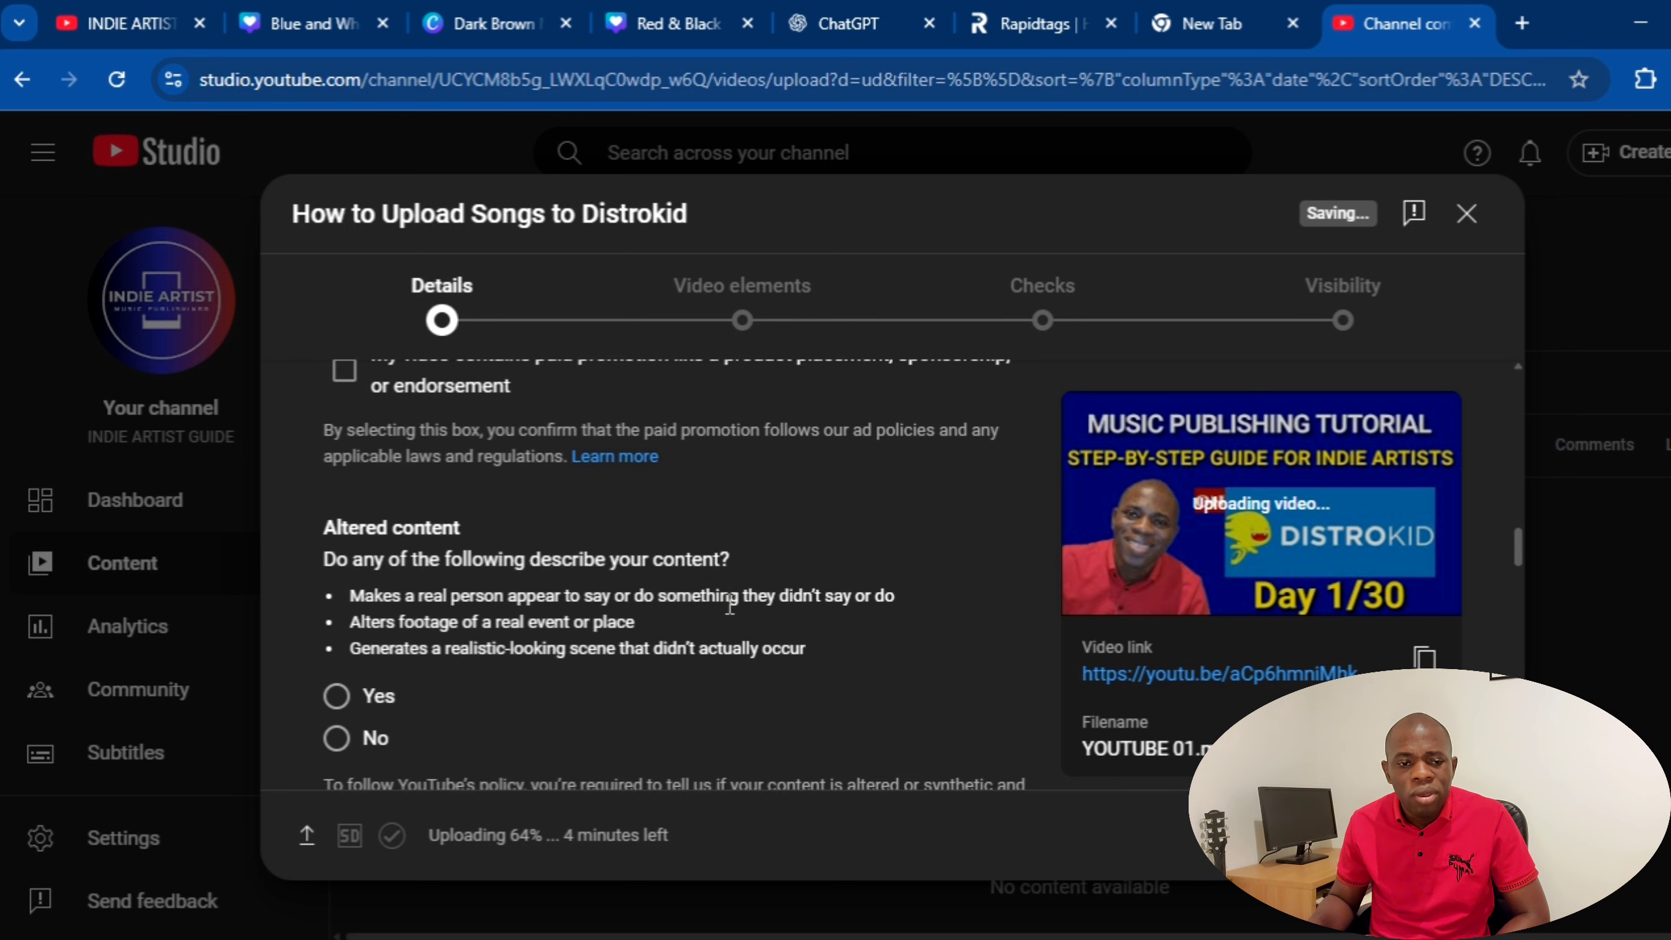
{"action": "scroll", "coordinate": [632, 596], "scroll_direction": "down", "scroll_amount": 2}
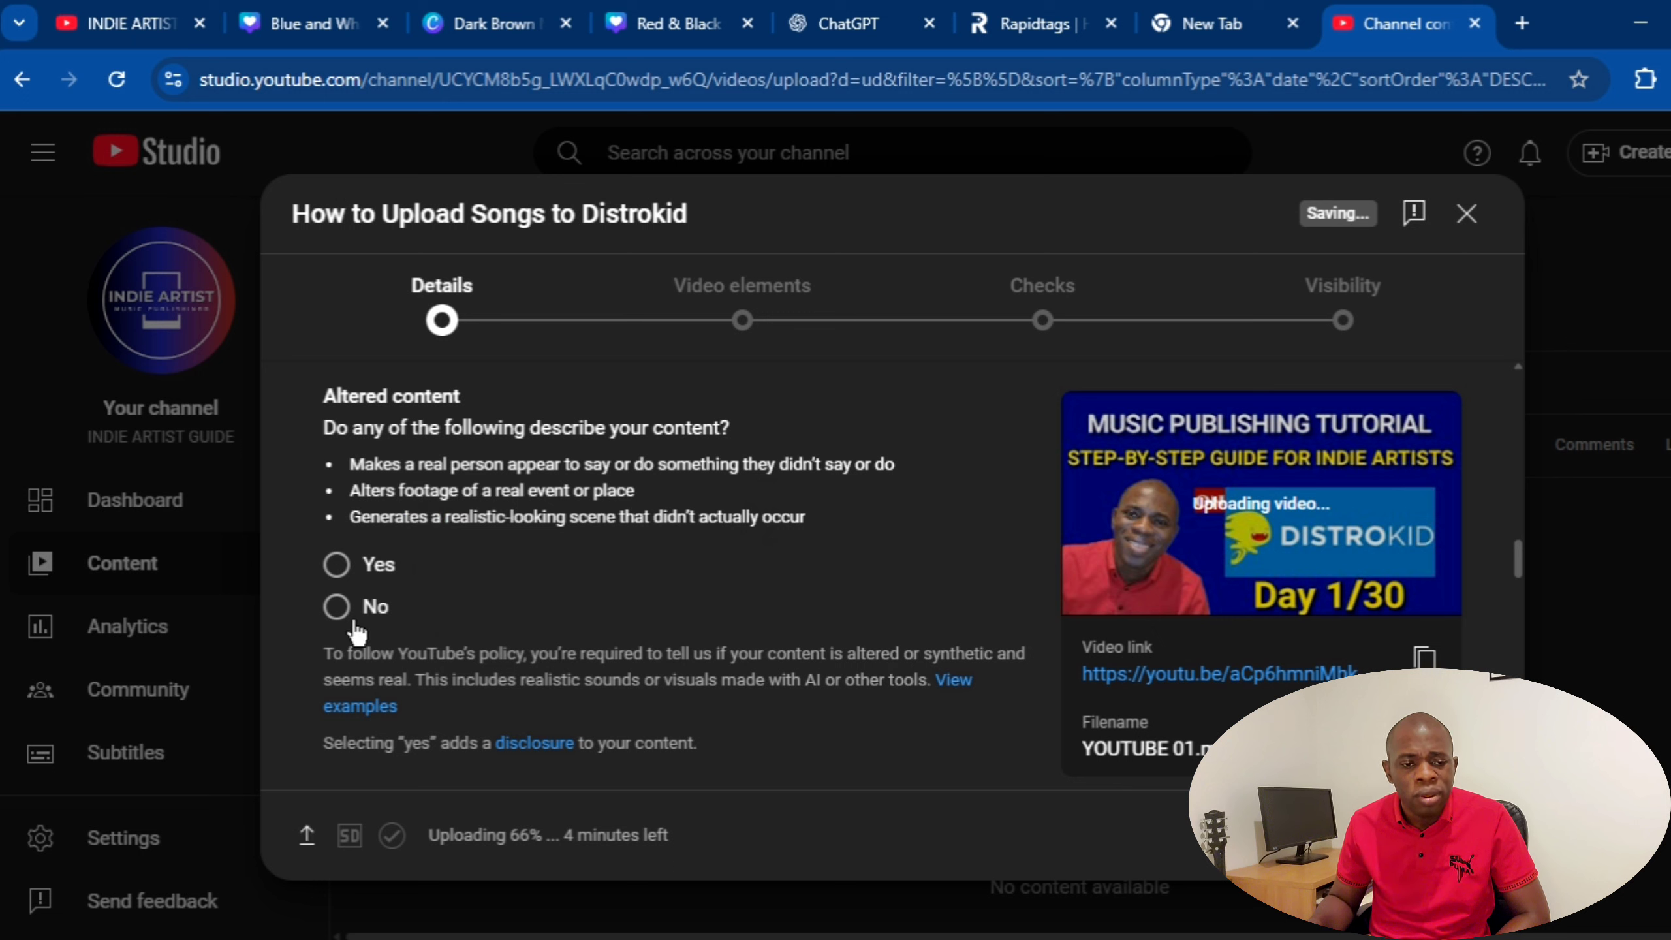
{"action": "left_click", "coordinate": [336, 607]}
- Disallow automatic places under Featured places, keeping automatic chapters and key moments allowed
{"action": "scroll", "coordinate": [757, 569], "scroll_direction": "down", "scroll_amount": 3}
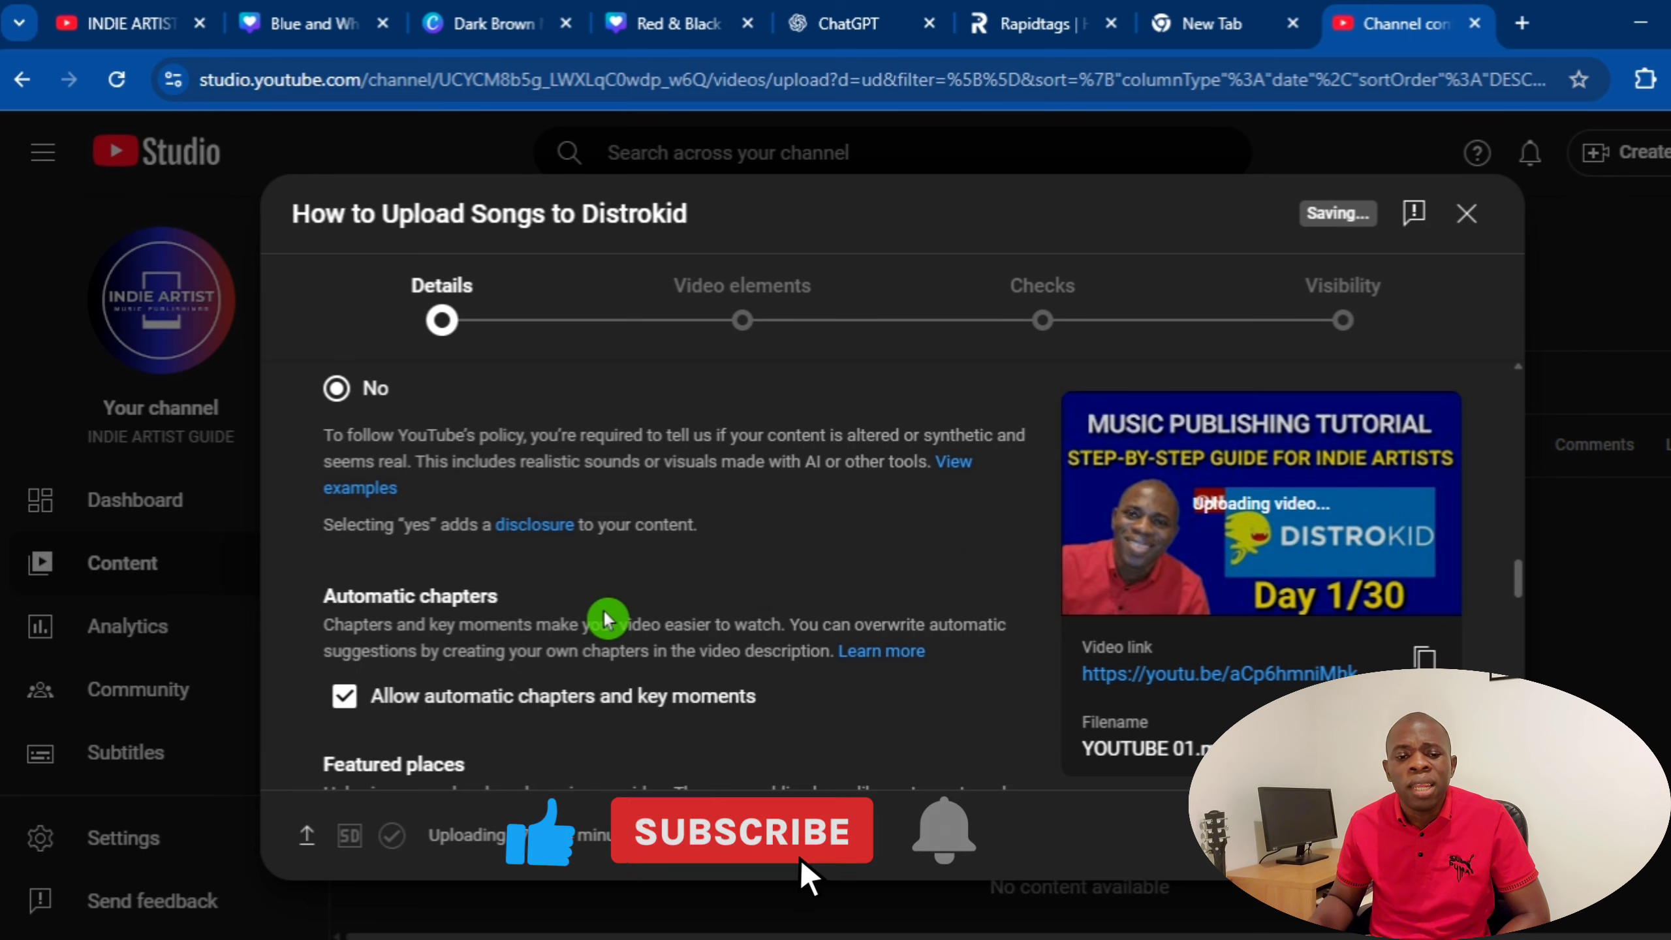
{"action": "scroll", "coordinate": [604, 611], "scroll_direction": "down", "scroll_amount": 2}
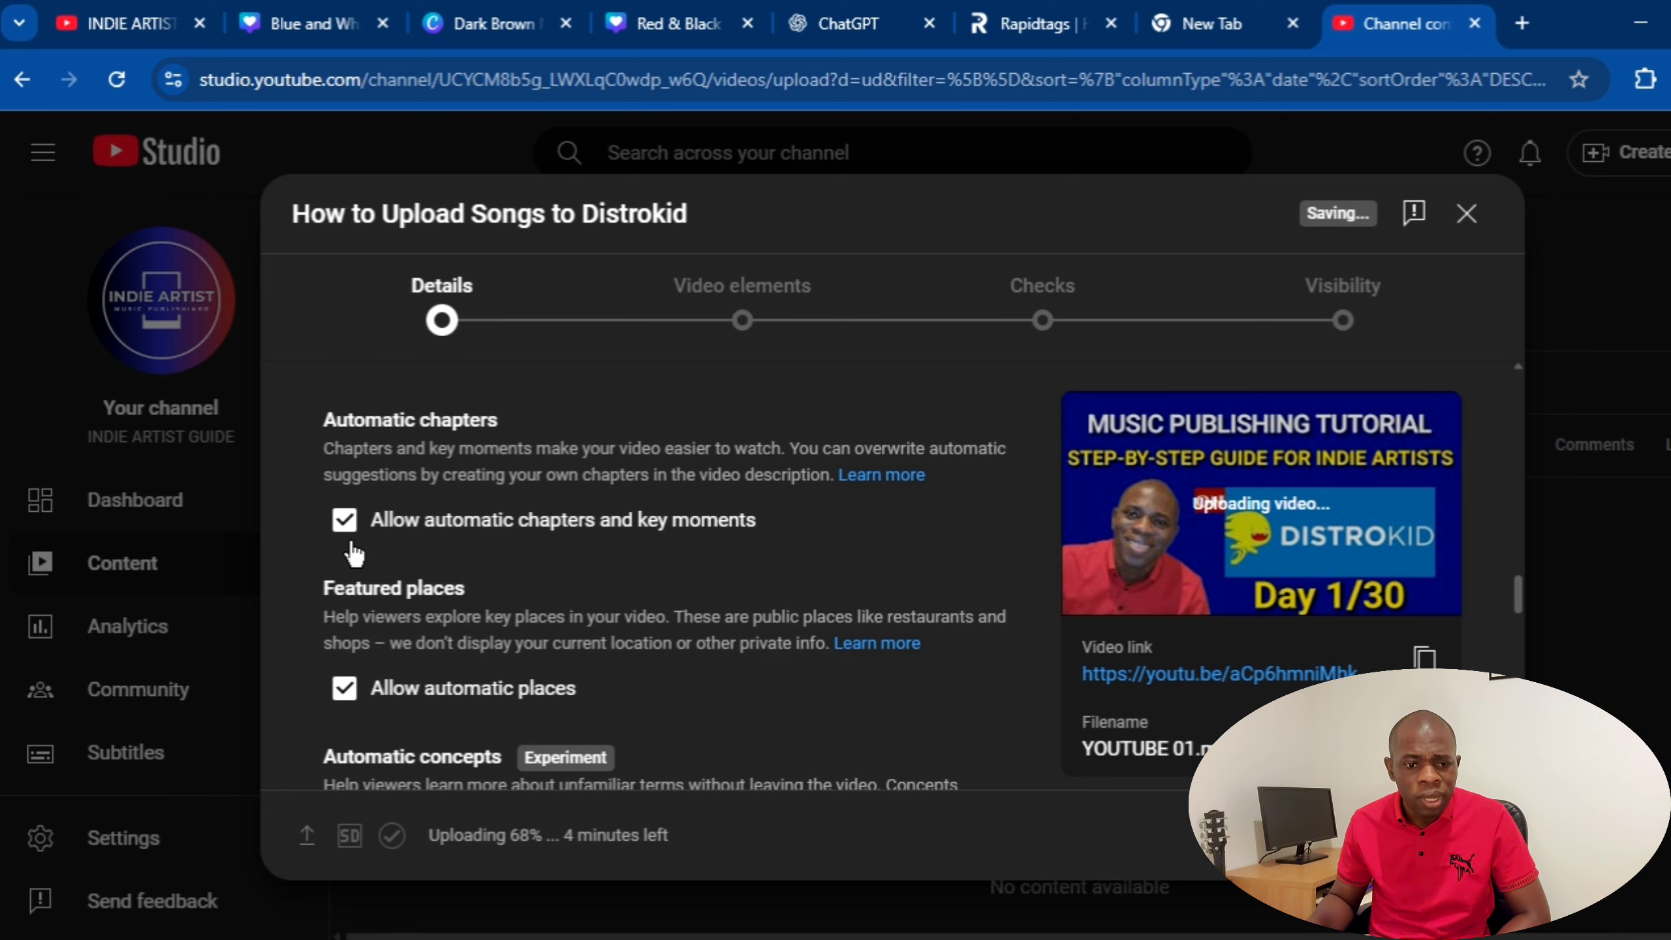
{"action": "scroll", "coordinate": [596, 675], "scroll_direction": "down", "scroll_amount": 3}
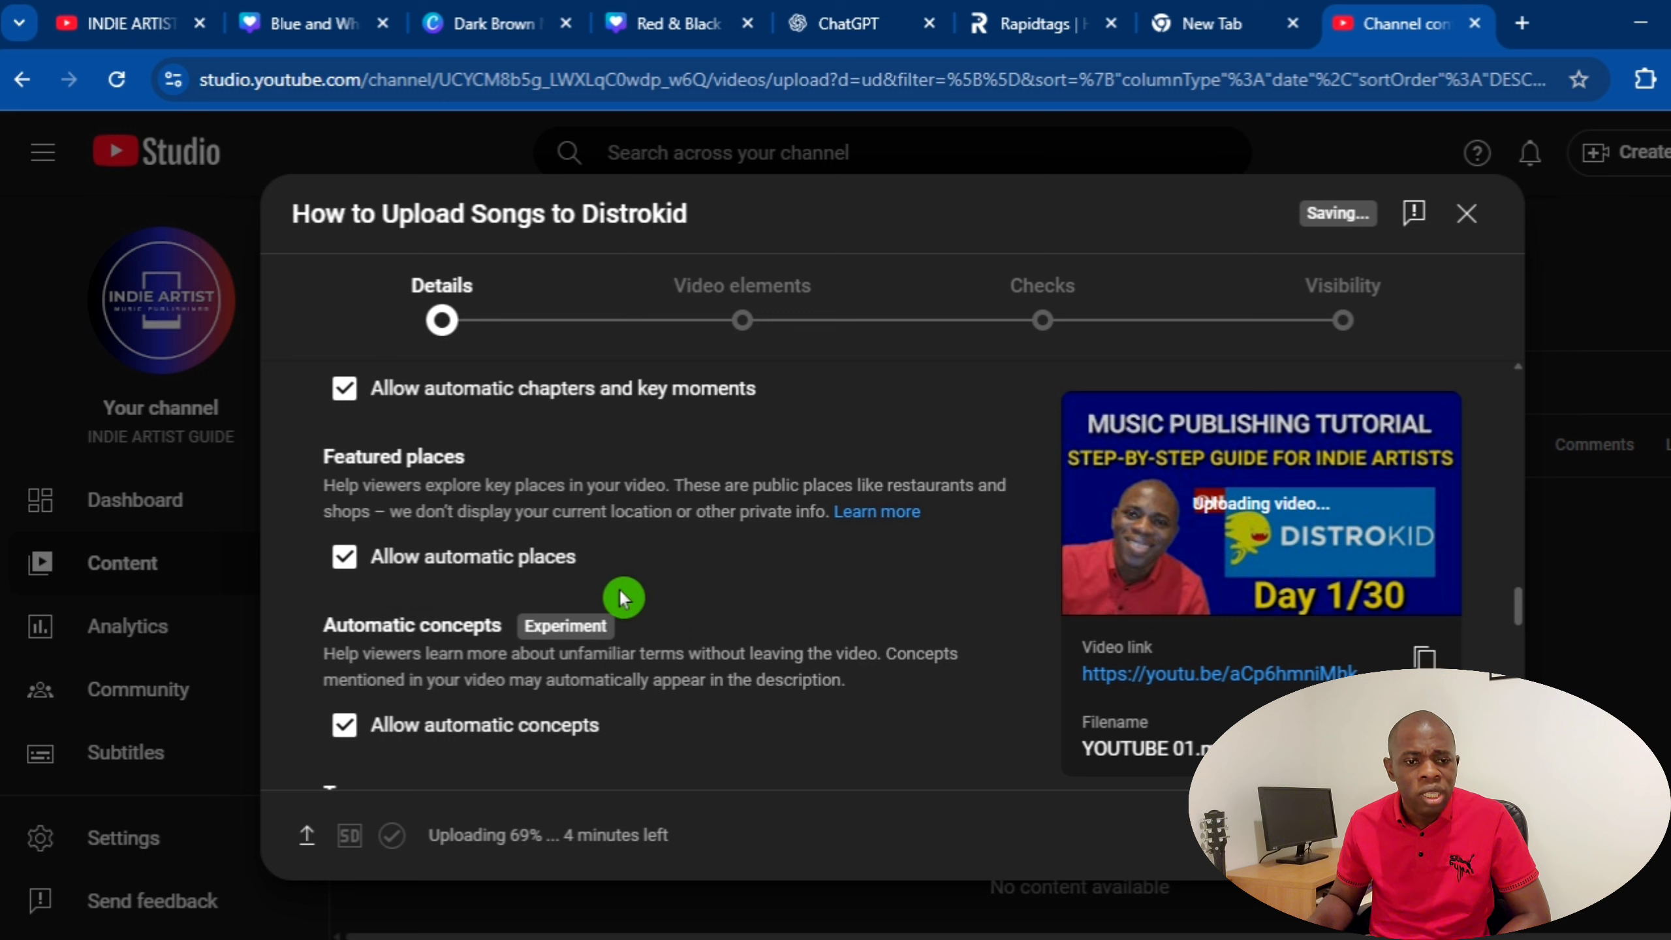
{"action": "scroll", "coordinate": [621, 598], "scroll_direction": "down", "scroll_amount": 1}
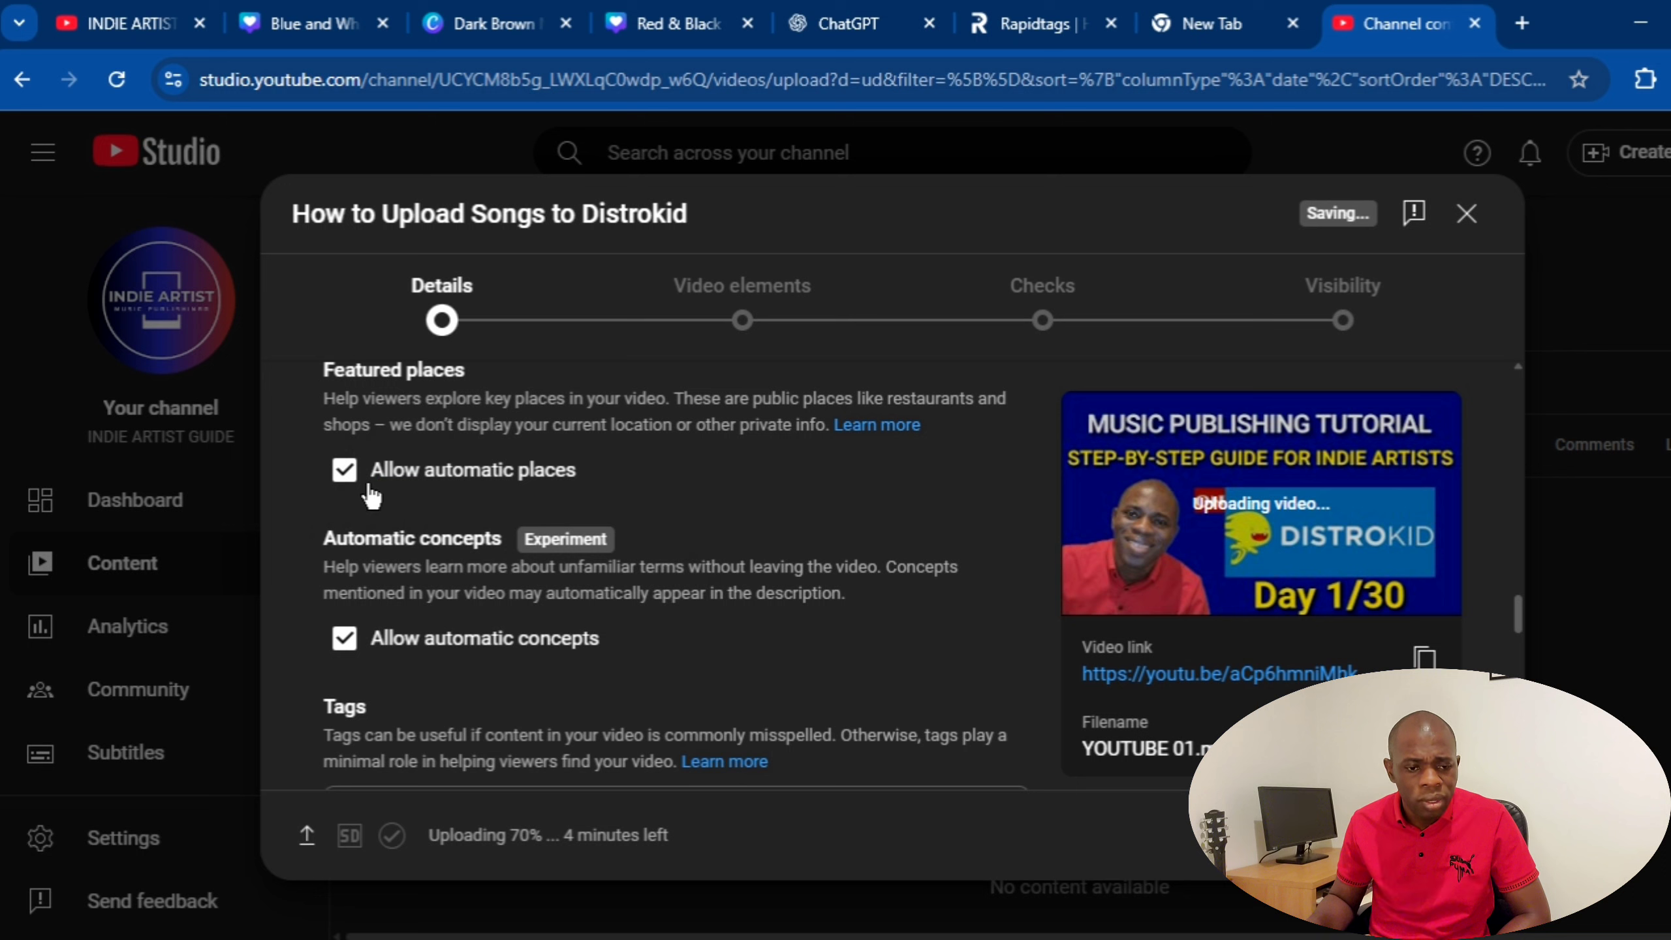
{"action": "left_click", "coordinate": [344, 469]}
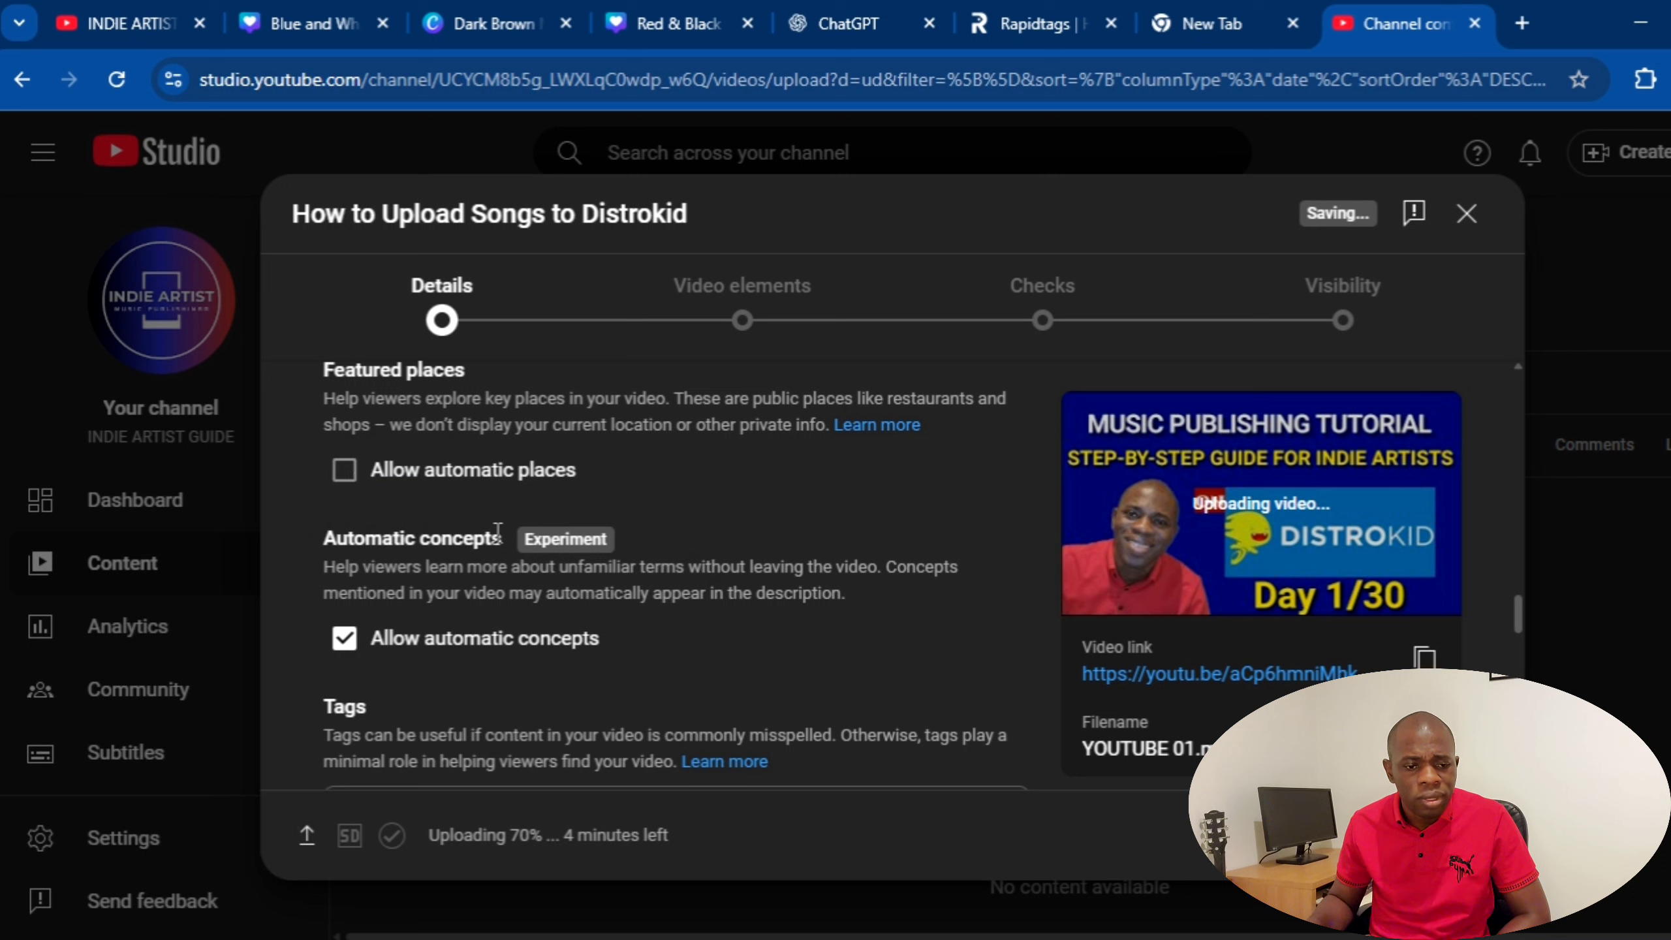
- Add the tag "music publishing tutorial" to the video's existing tags
{"action": "scroll", "coordinate": [596, 672], "scroll_direction": "down", "scroll_amount": 1}
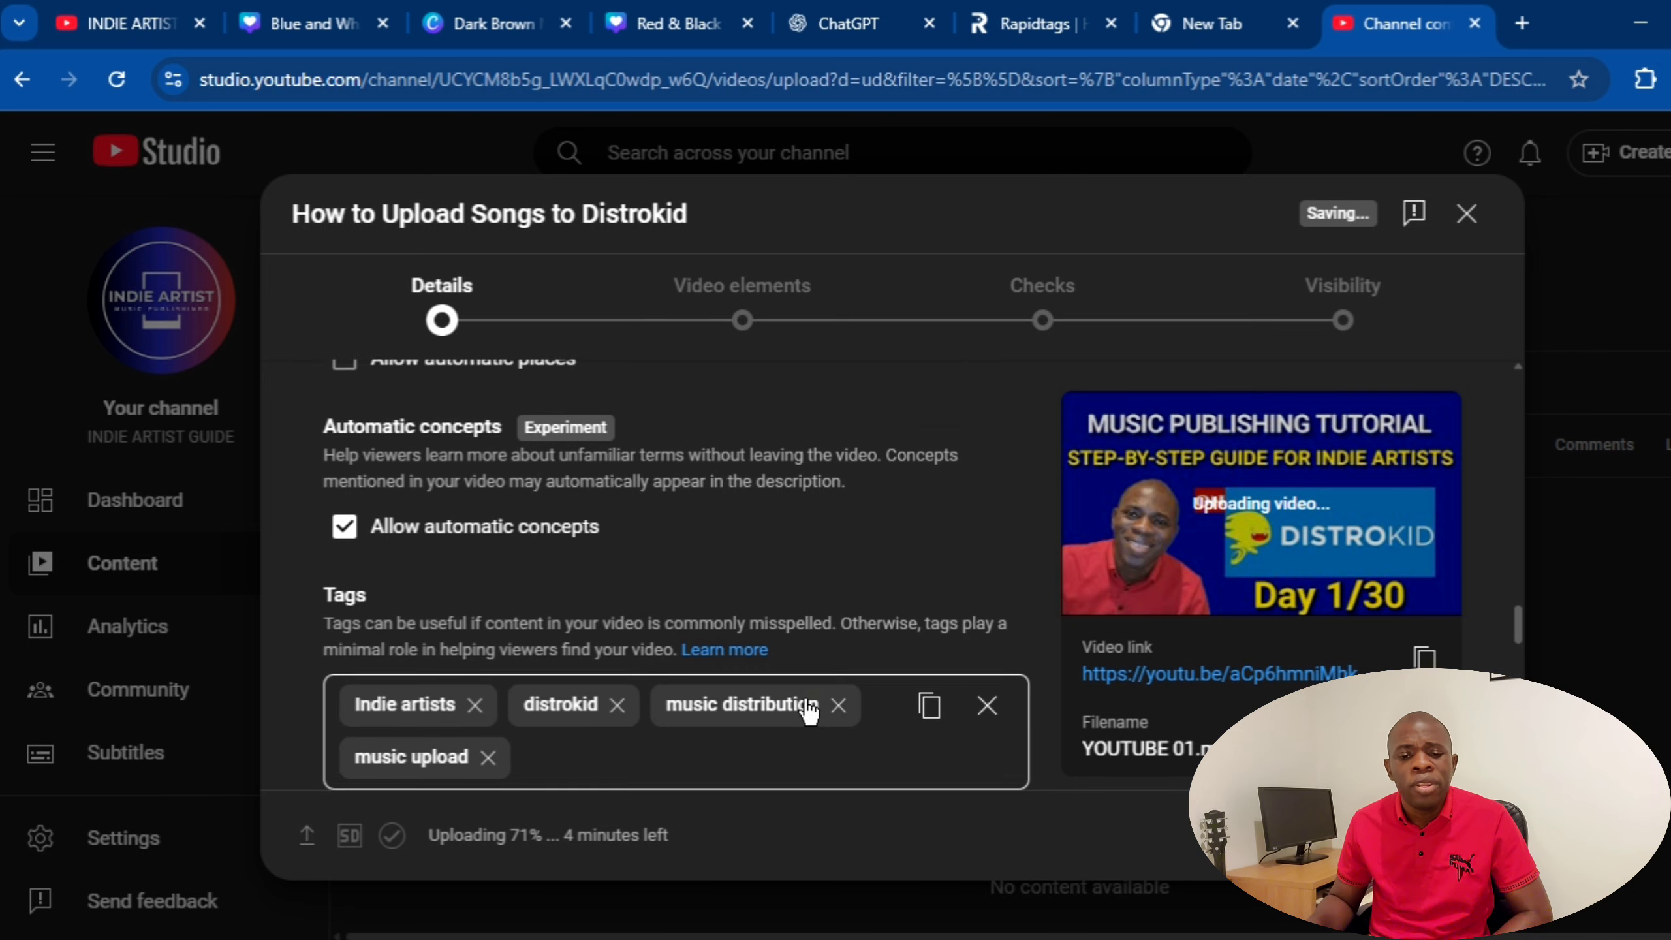
{"action": "scroll", "coordinate": [808, 706], "scroll_direction": "down", "scroll_amount": 1}
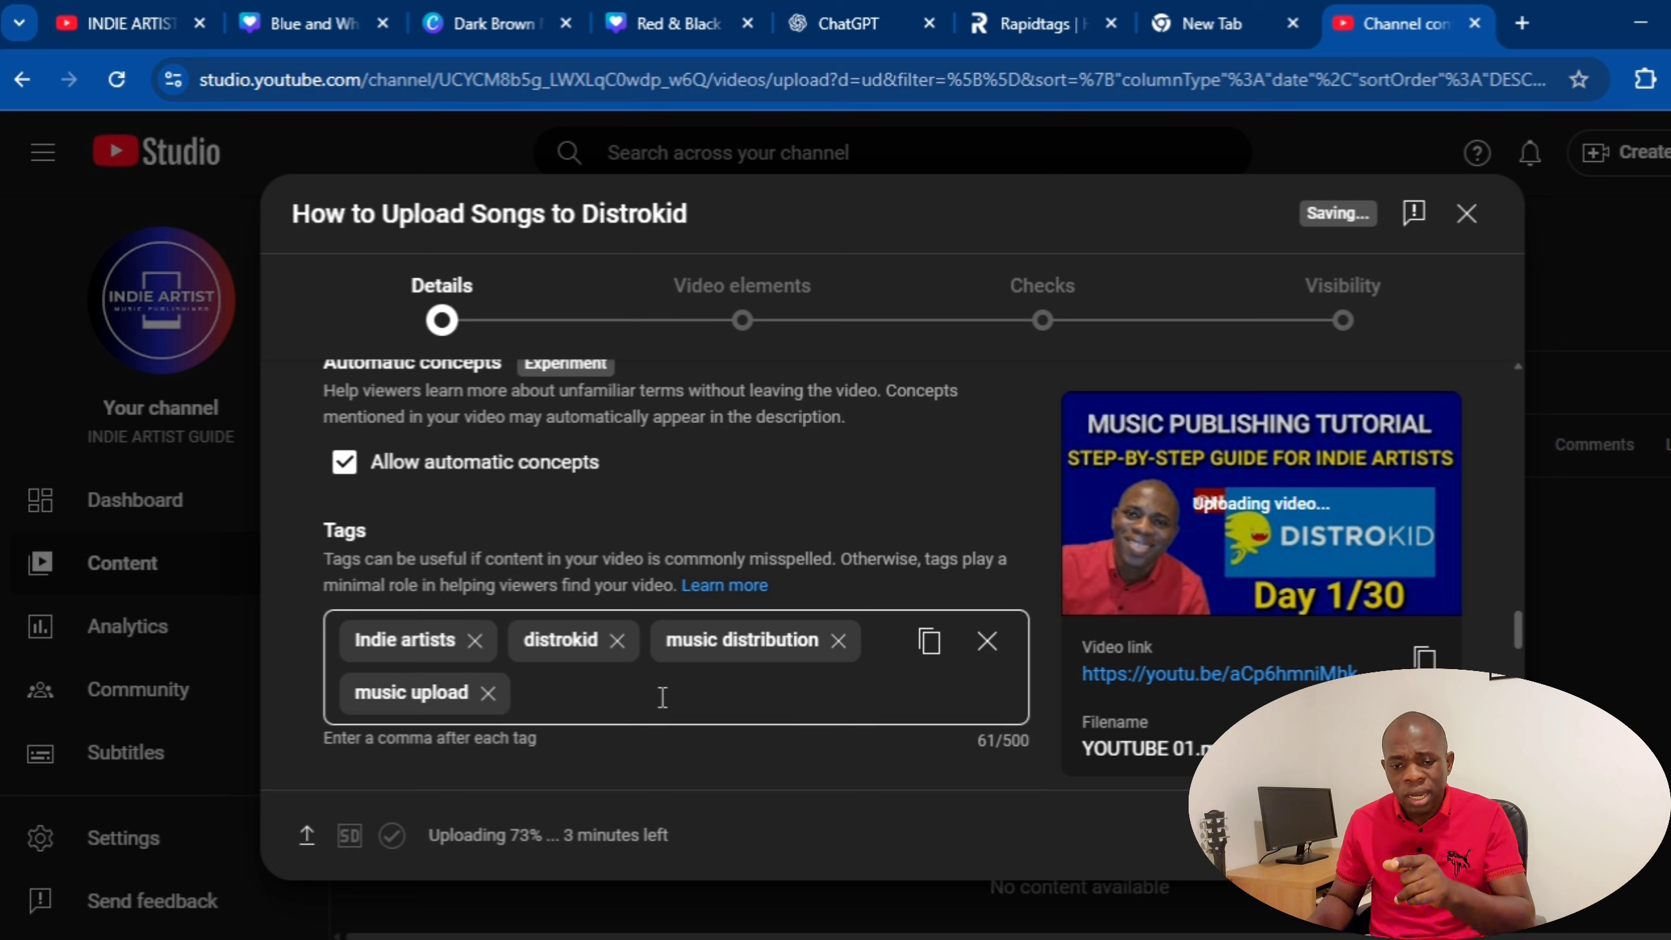
{"action": "left_click", "coordinate": [569, 699]}
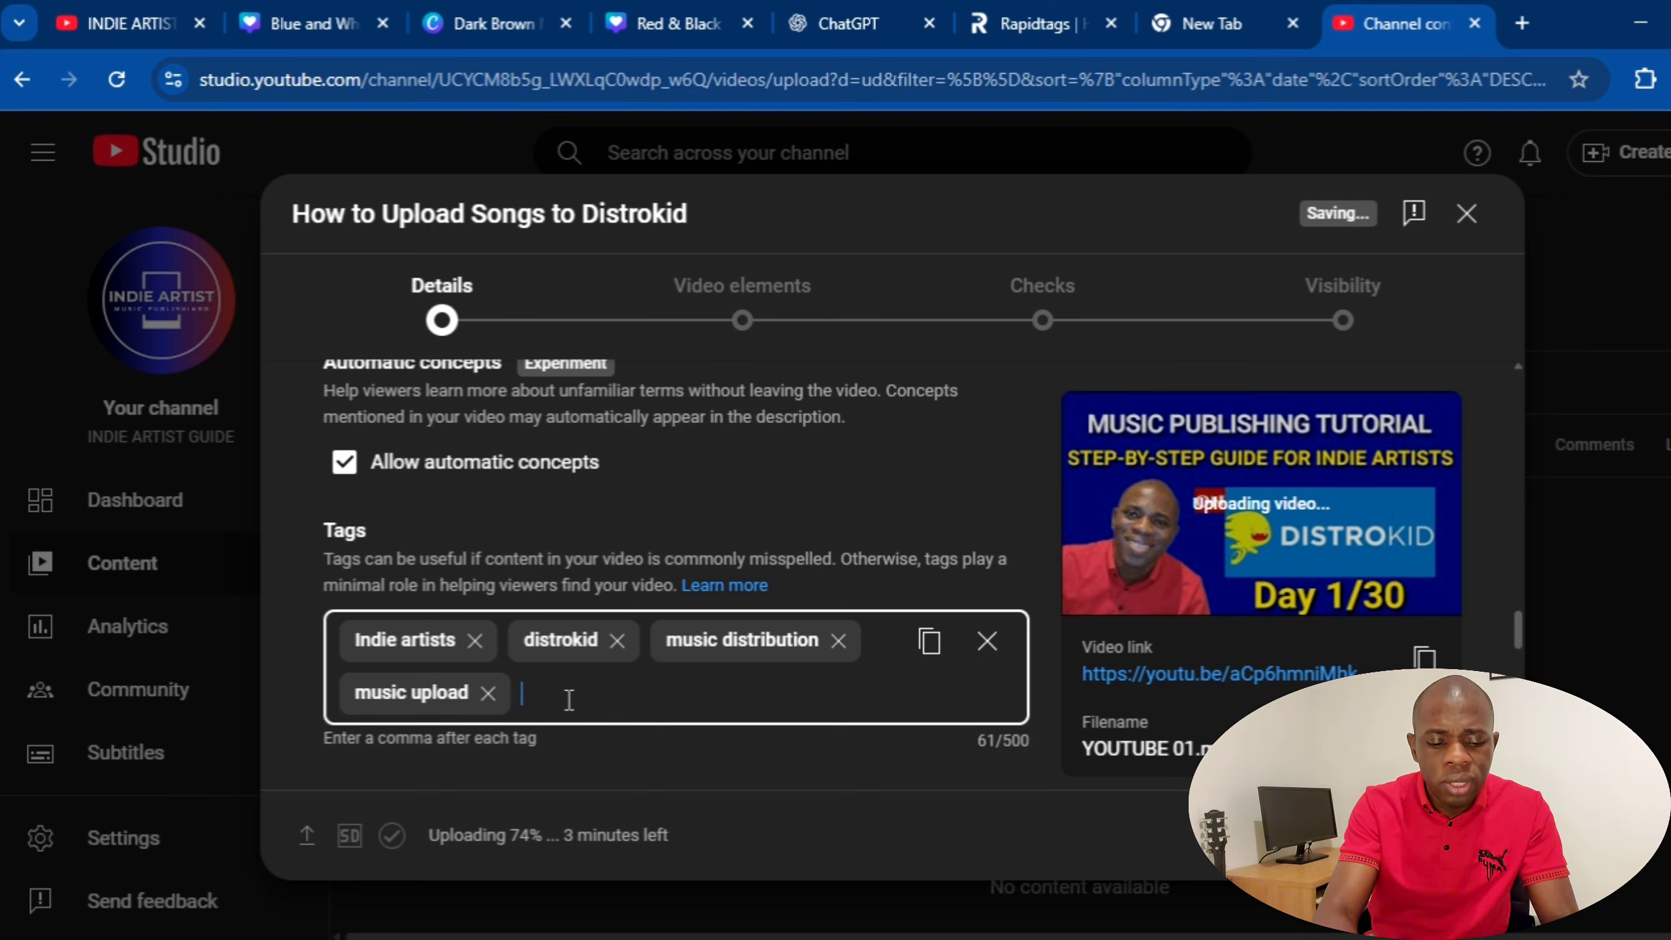
{"action": "type", "text": "mu"}
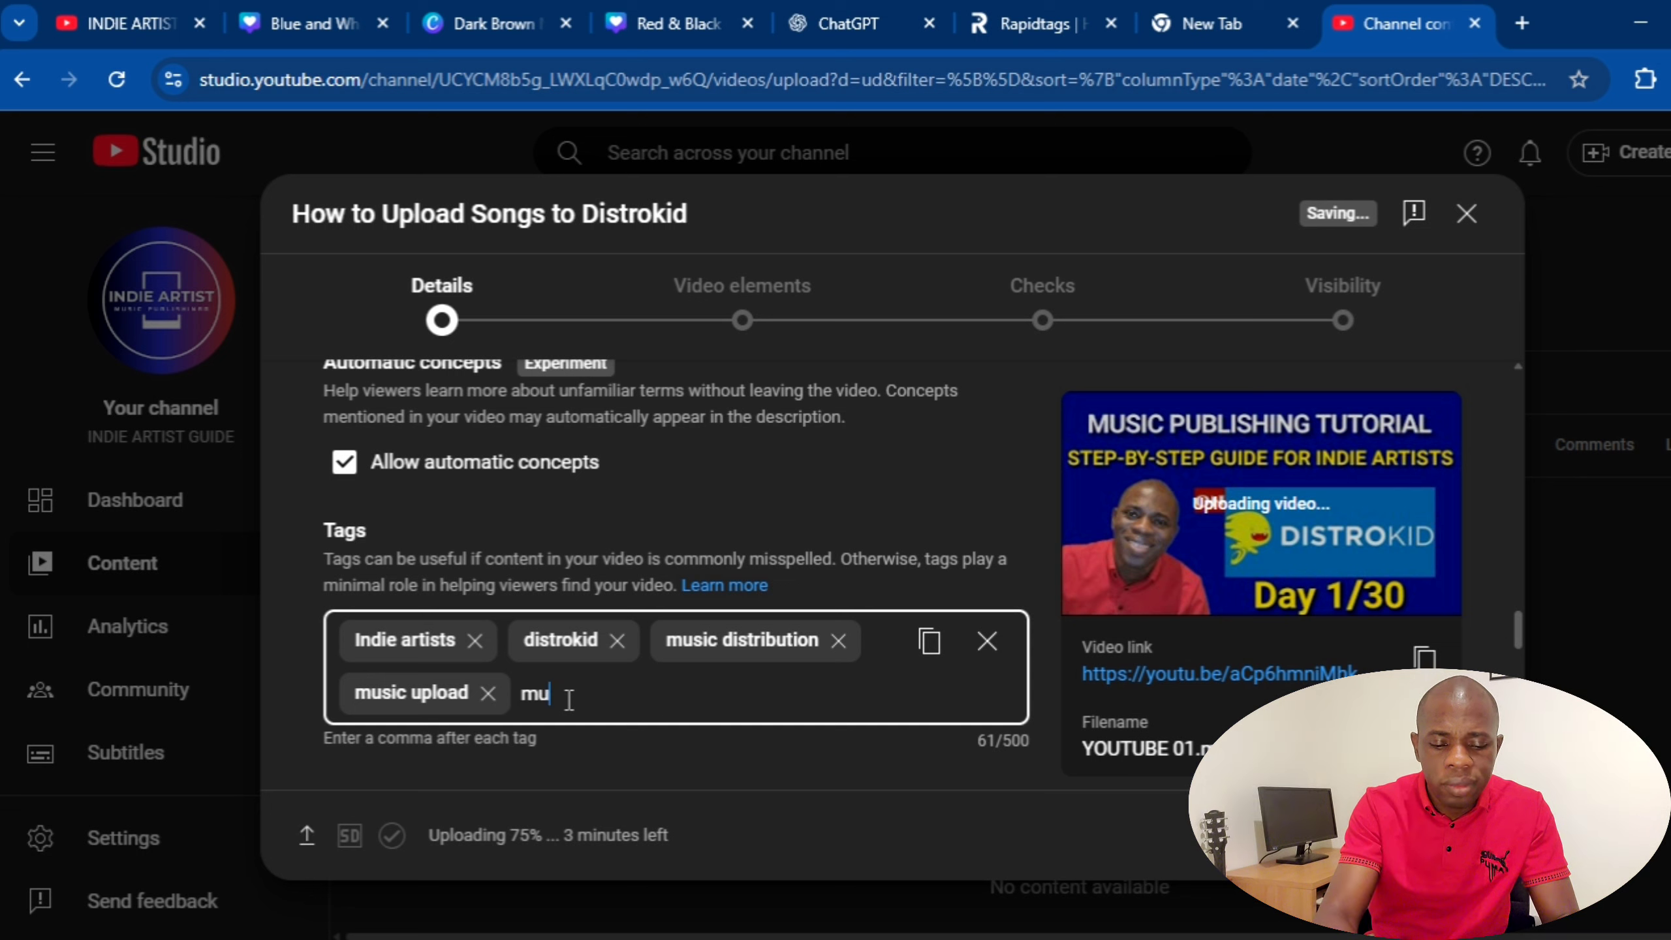
{"action": "type", "text": "sic pu"}
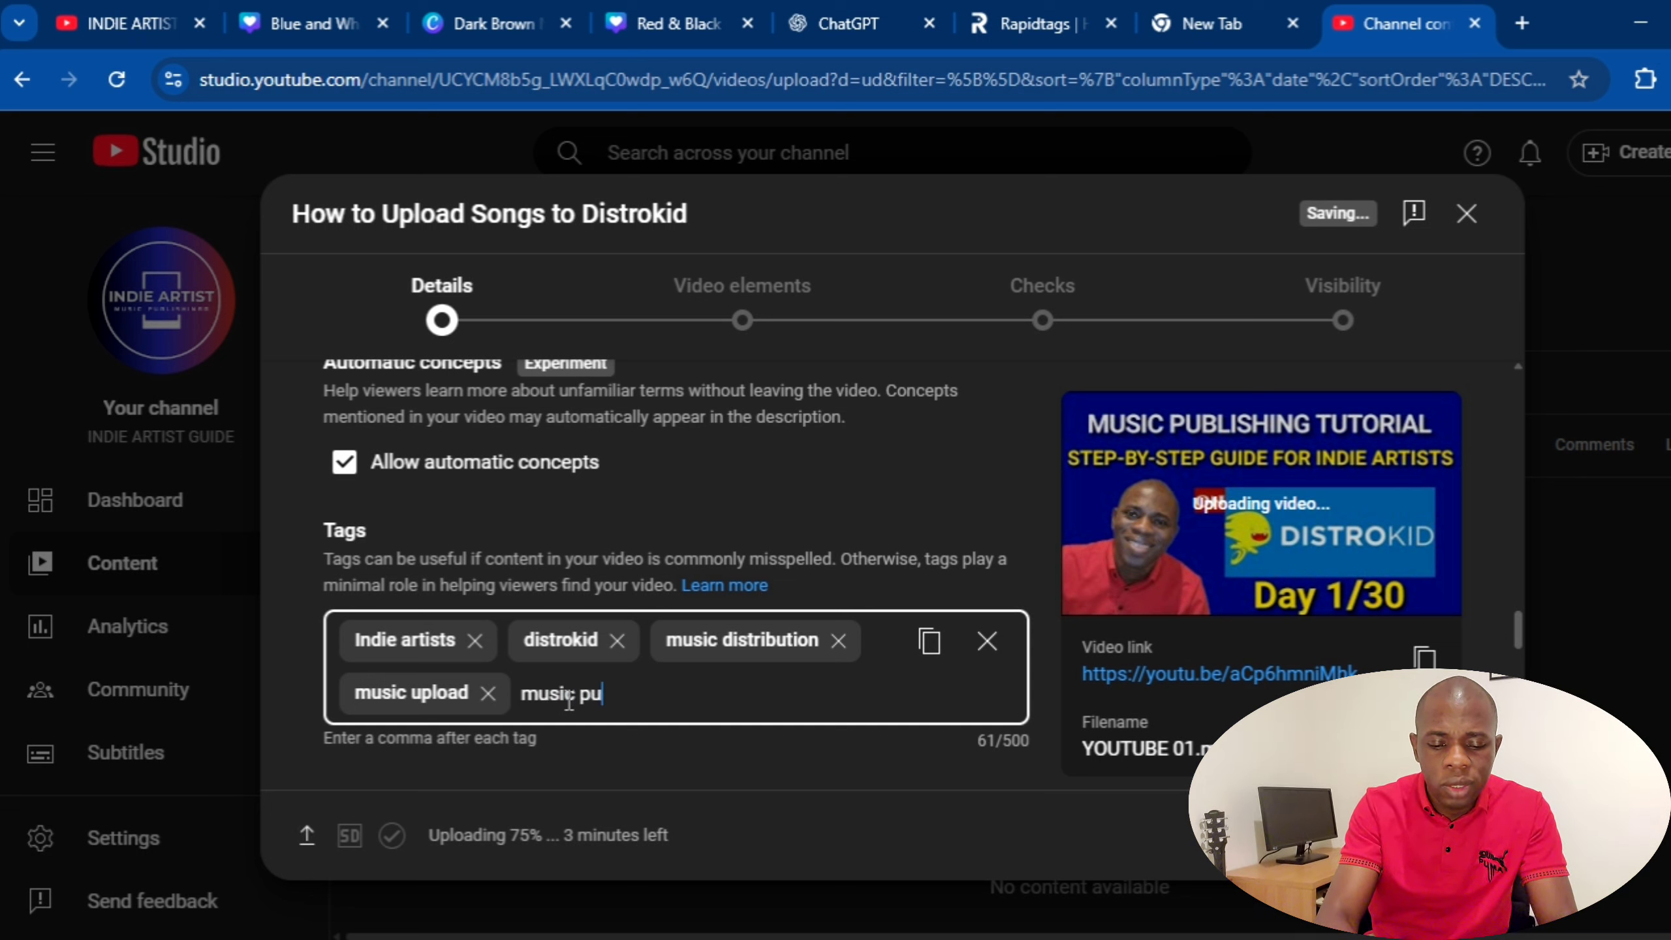
{"action": "type", "text": "blishin"}
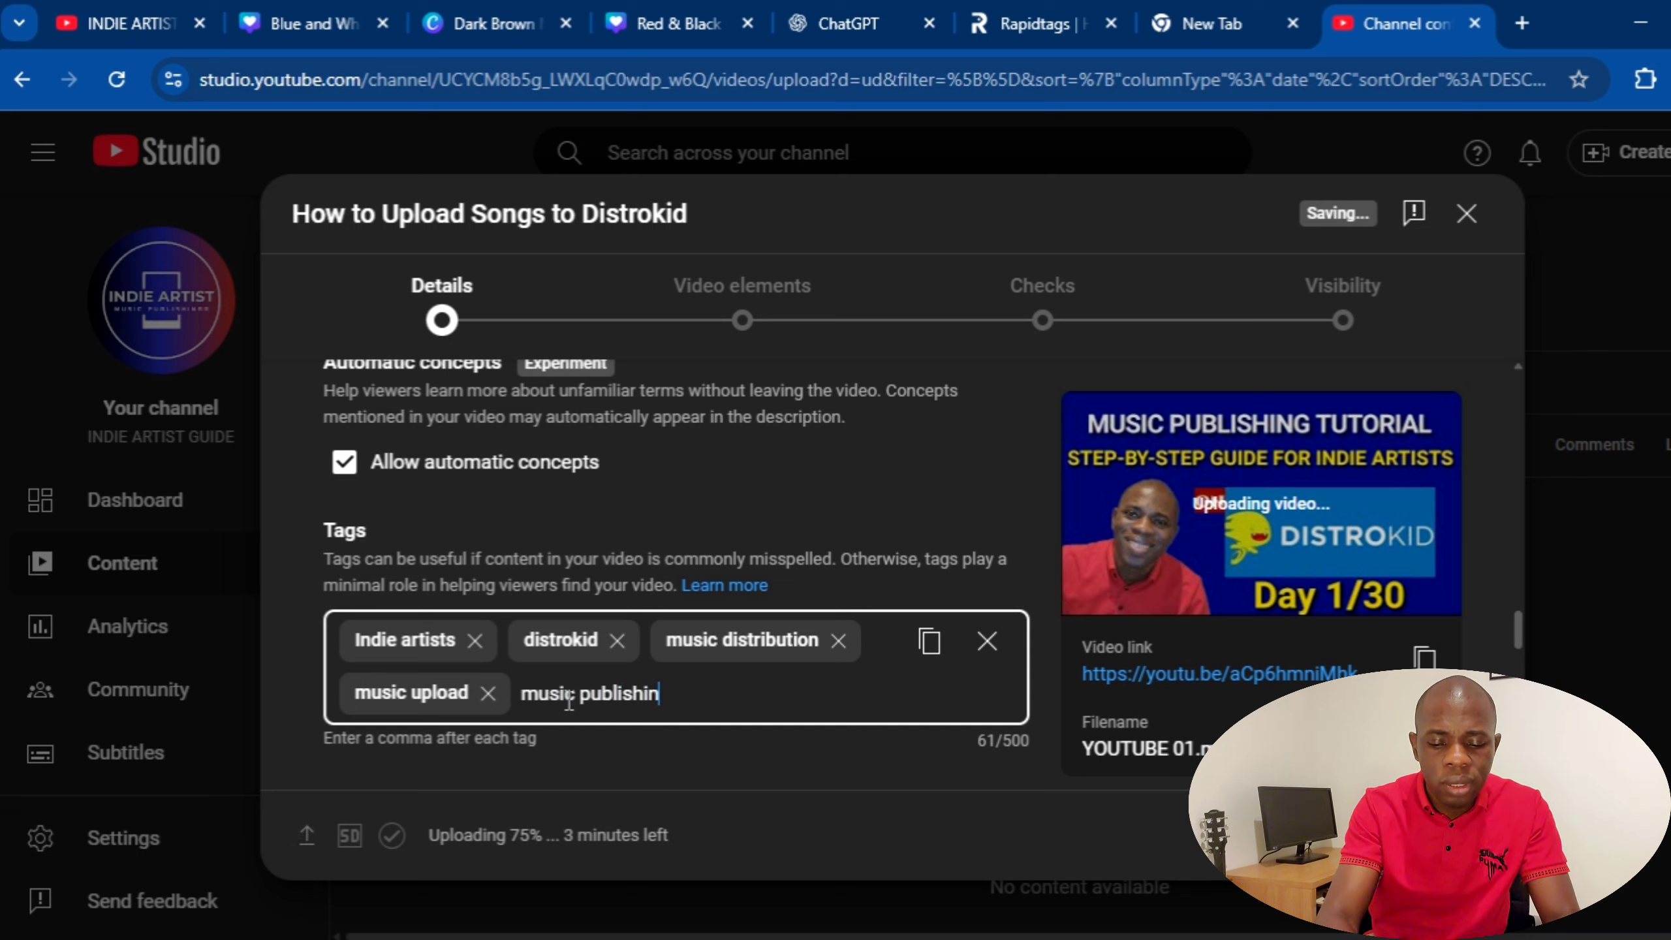
{"action": "type", "text": "g tutorial,"}
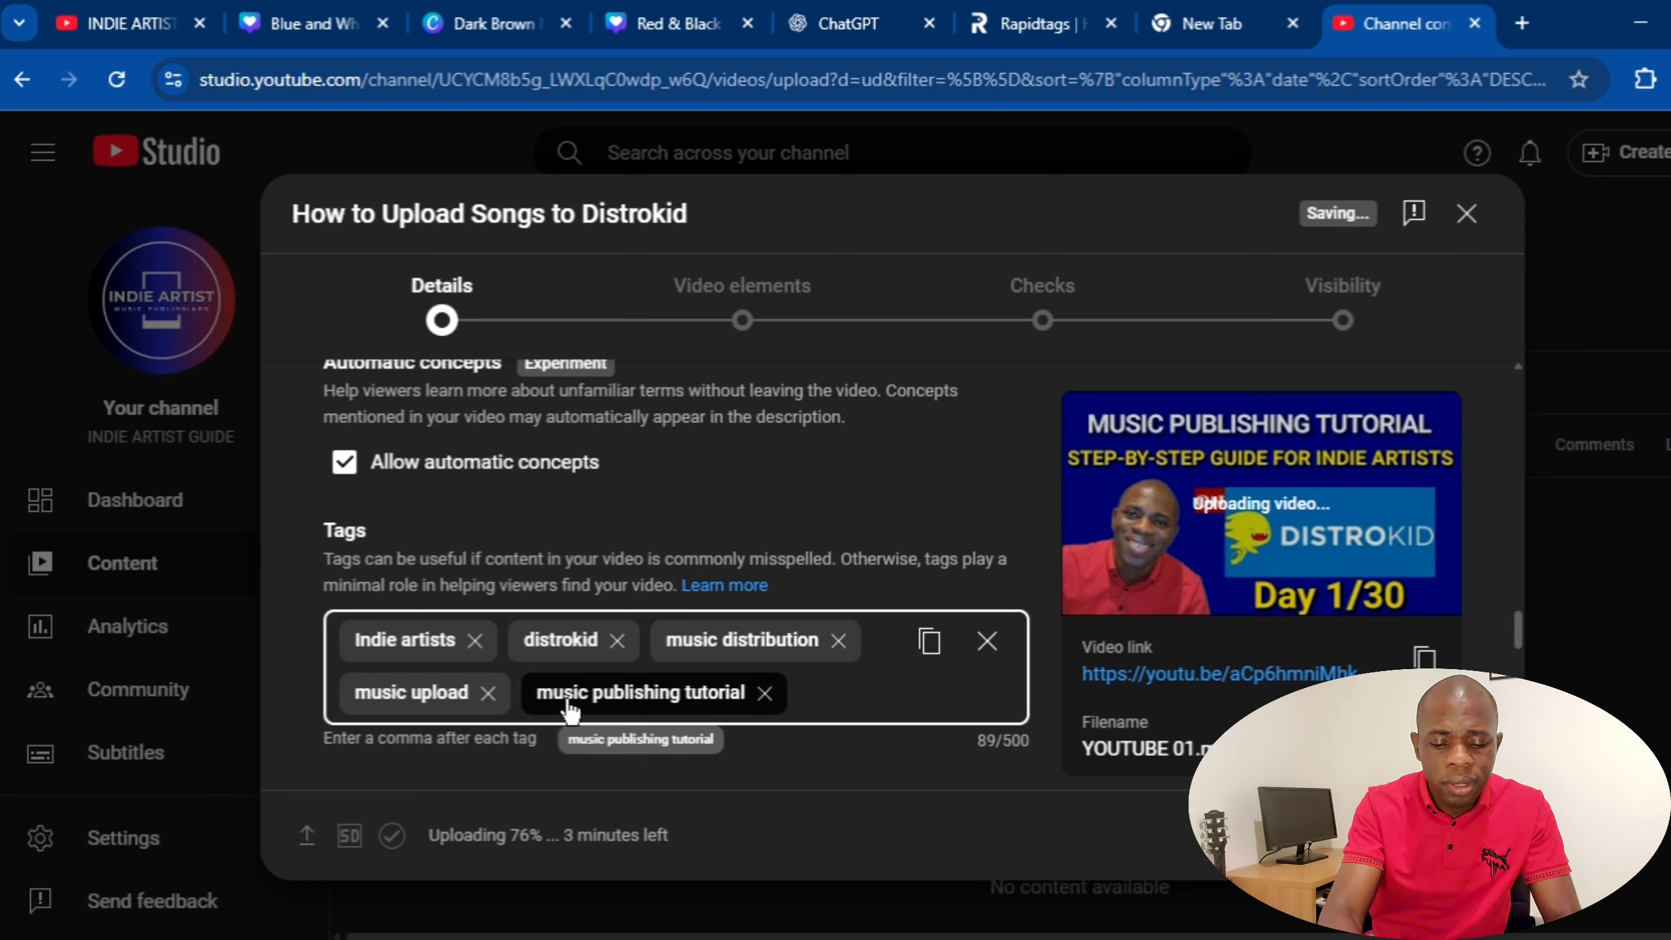
- Add the tags "step-by-step guide" and "indie musicians" to the video
{"action": "type", "text": "step"}
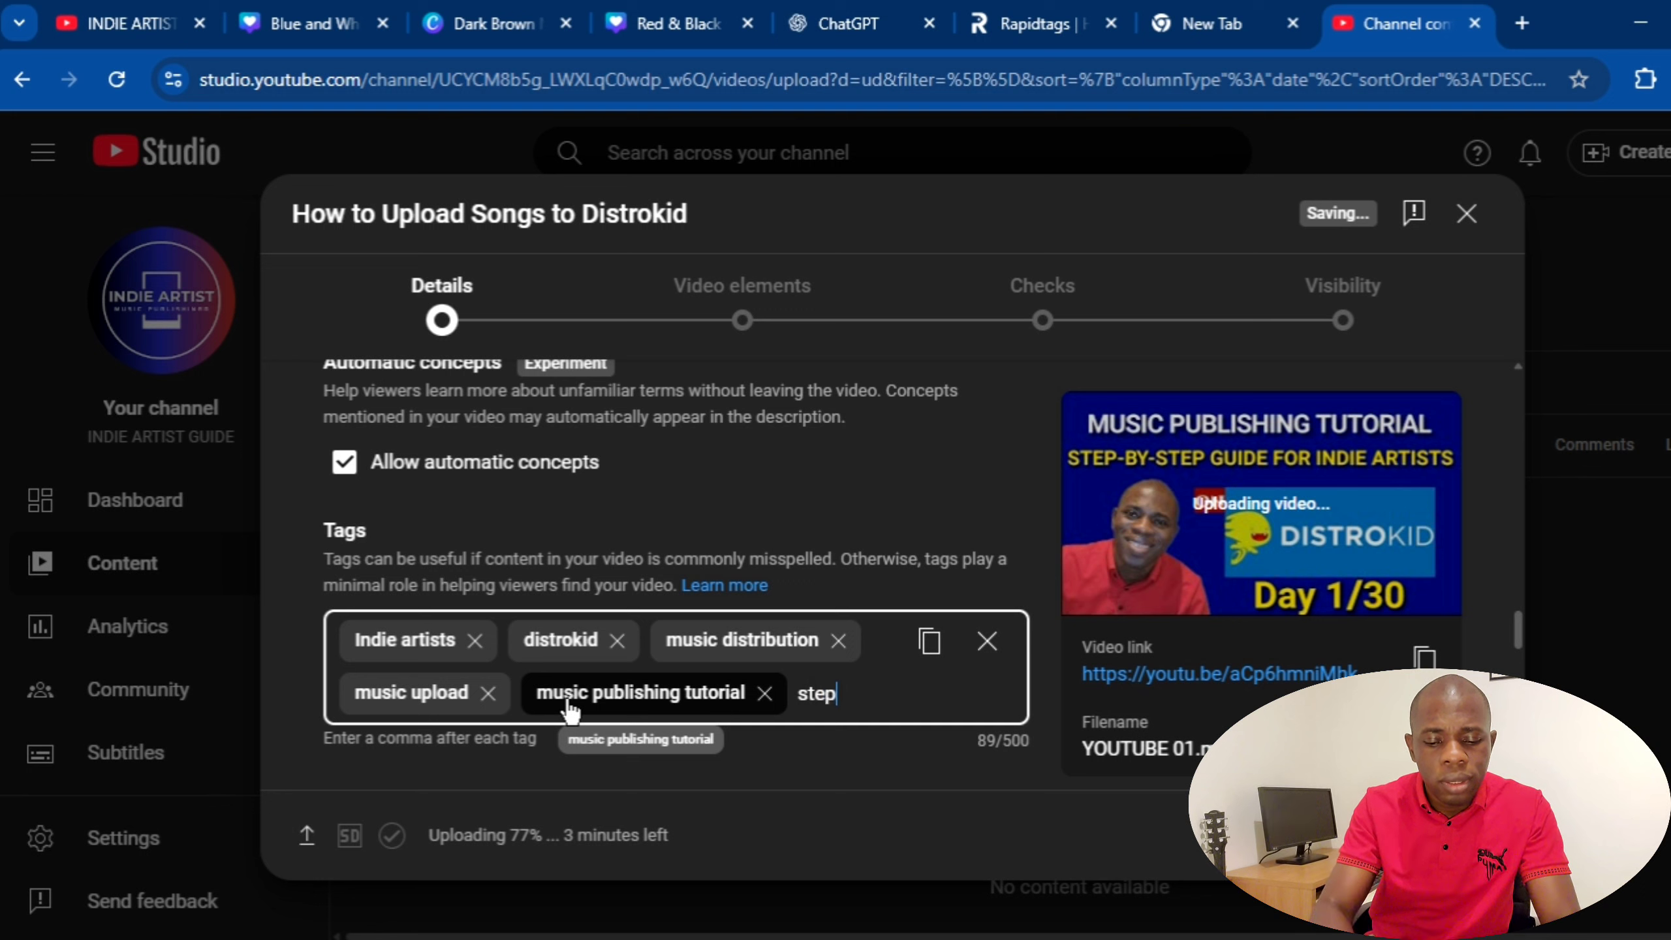
{"action": "type", "text": "-by-"}
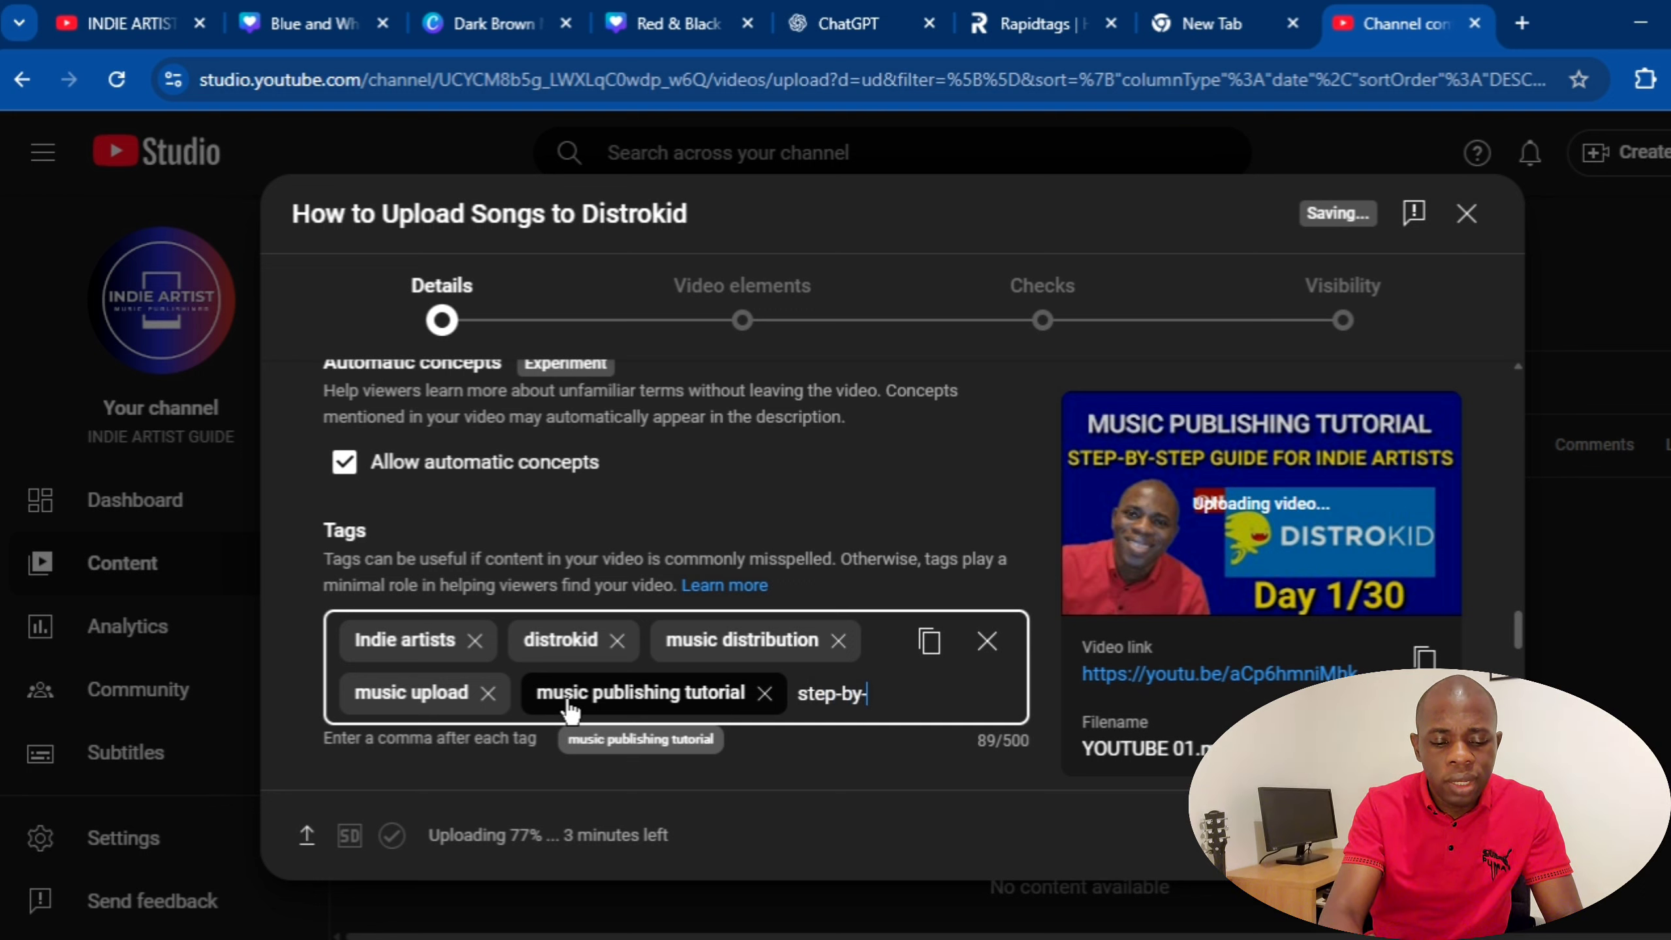
{"action": "type", "text": "step "}
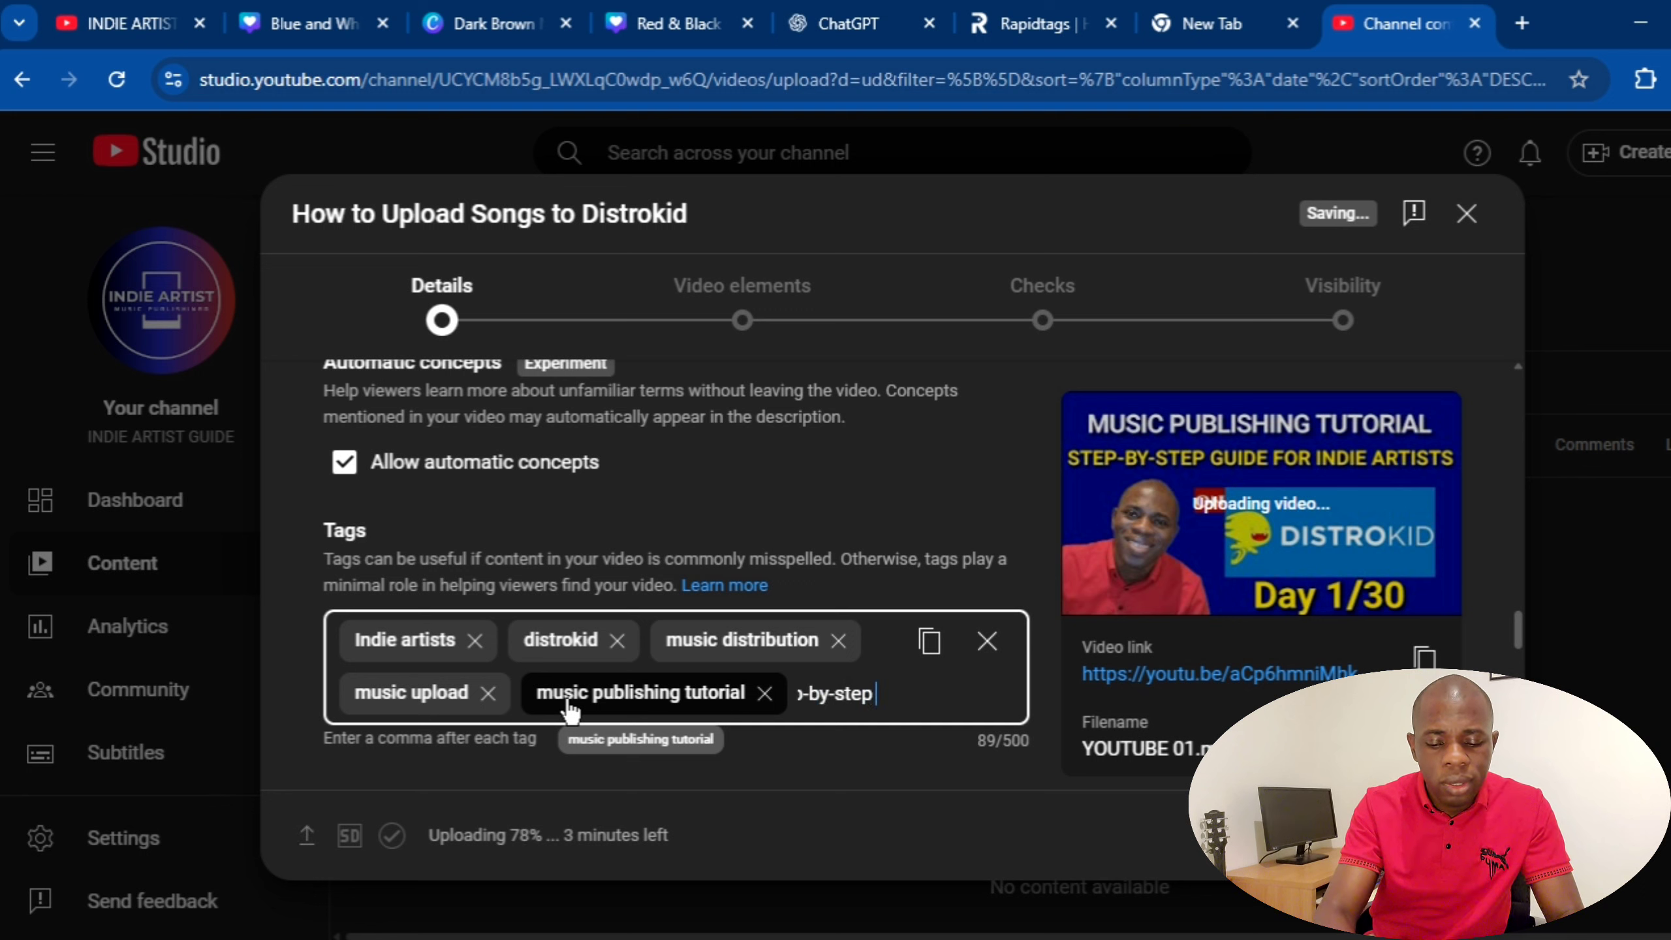
{"action": "type", "text": "guide"}
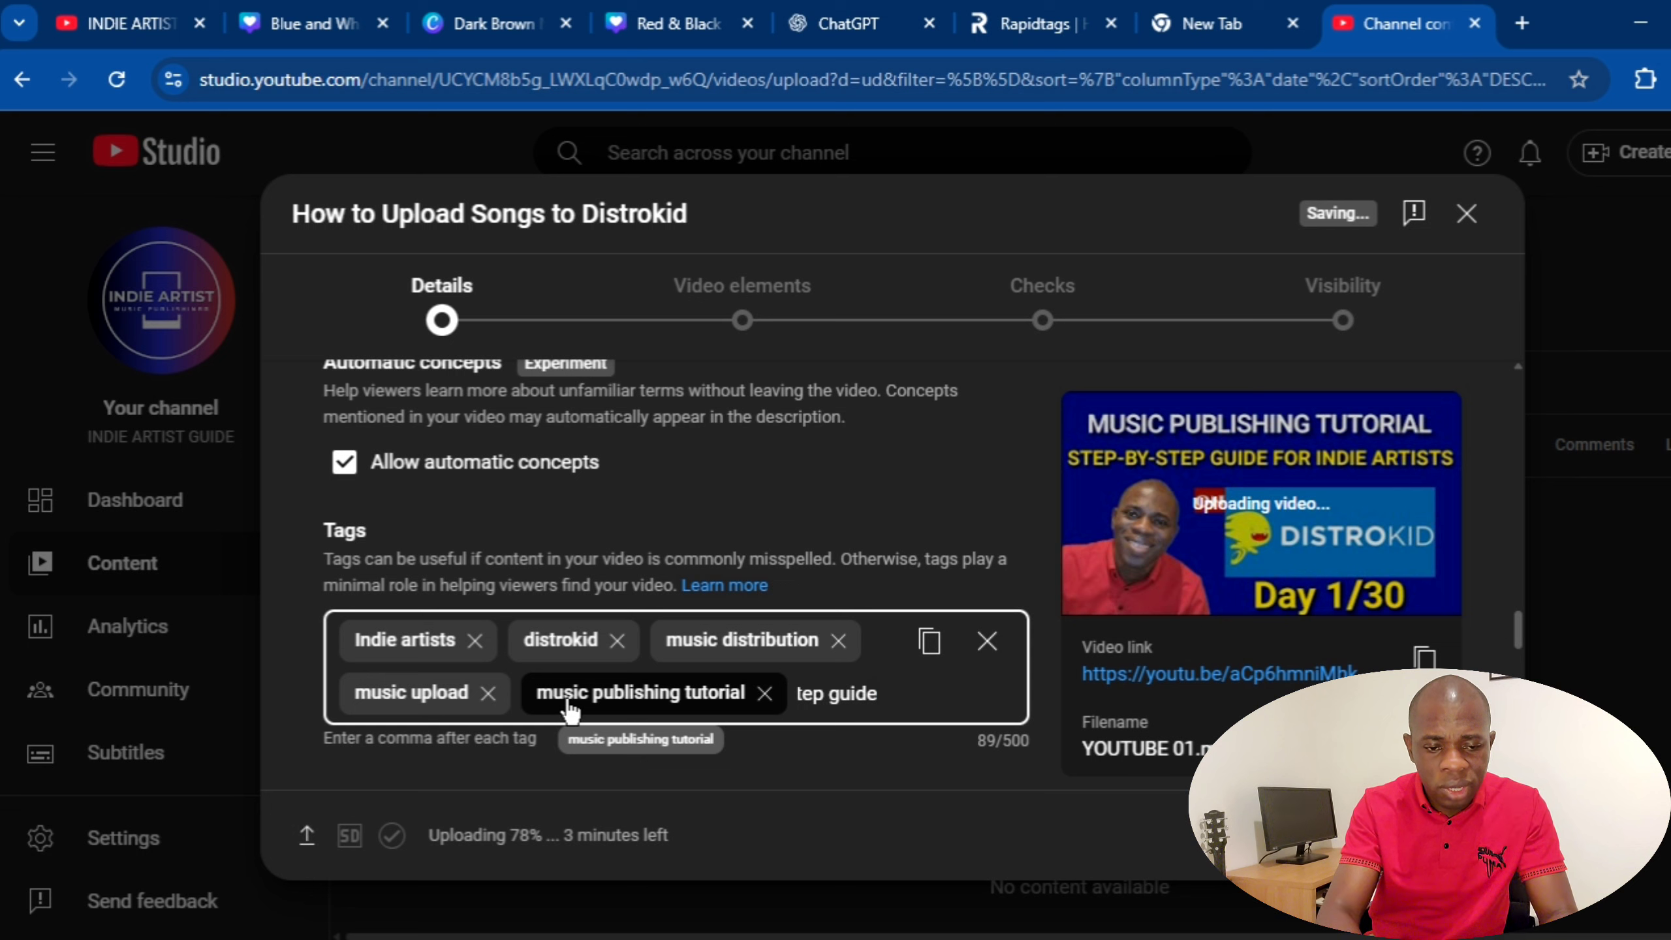
{"action": "key", "text": "Return"}
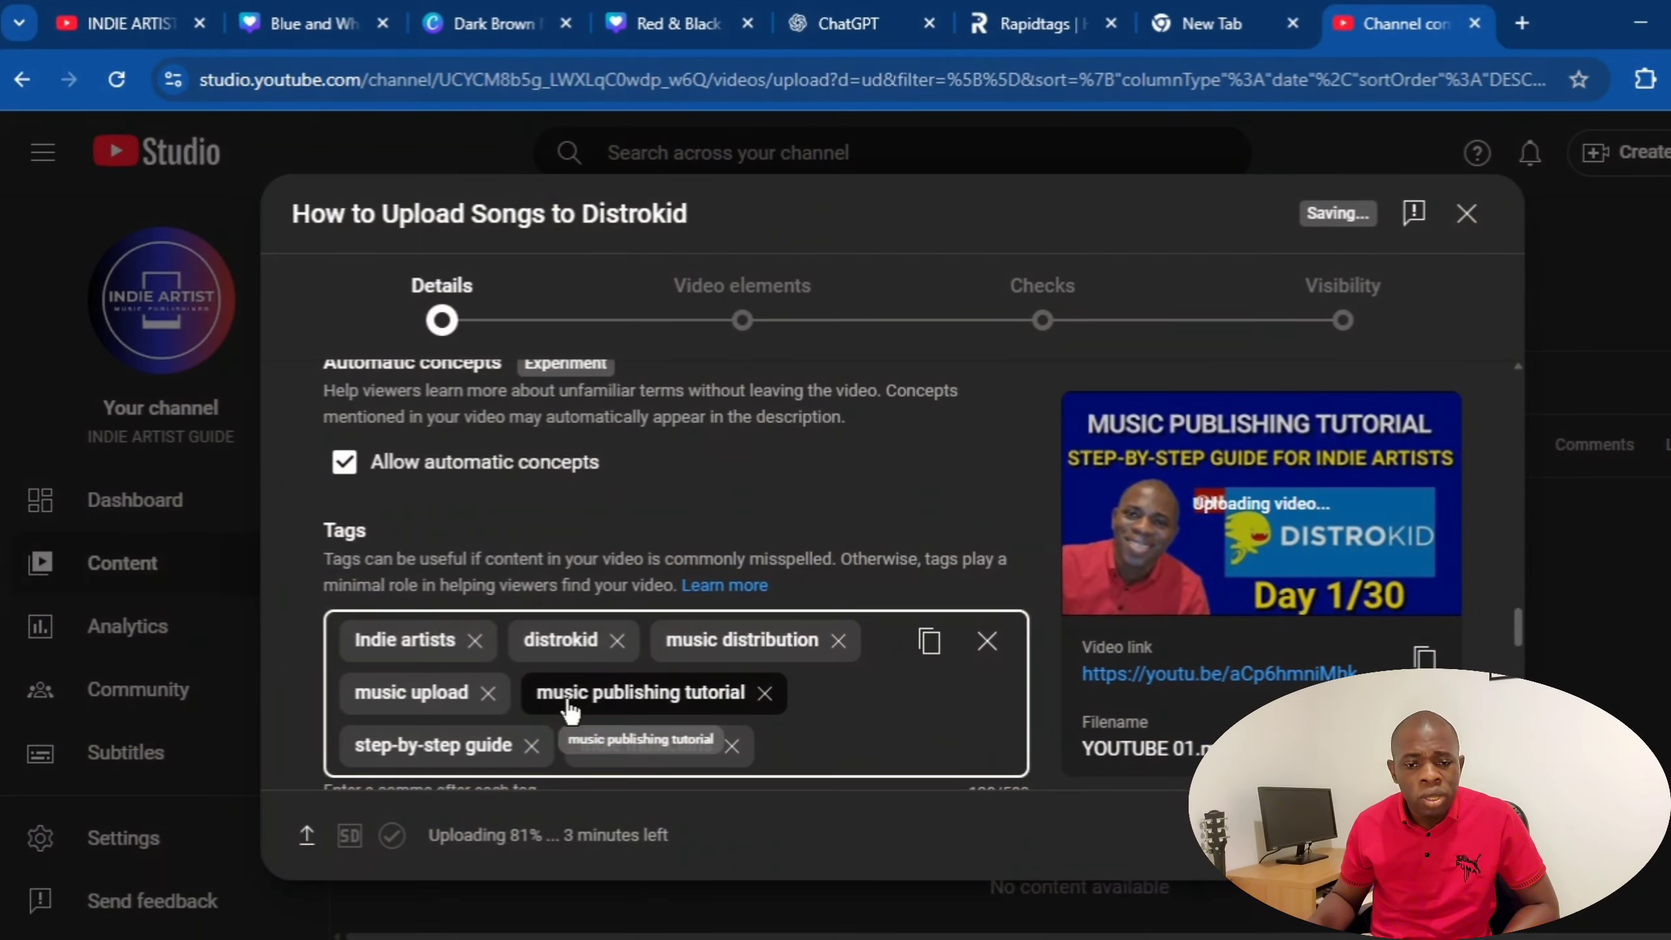
- Set the video language to English and keep the caption certification at None
{"action": "left_click_drag", "start_coordinate": [570, 710], "coordinate": [628, 536]}
{"action": "scroll", "coordinate": [779, 661], "scroll_direction": "down", "scroll_amount": 3}
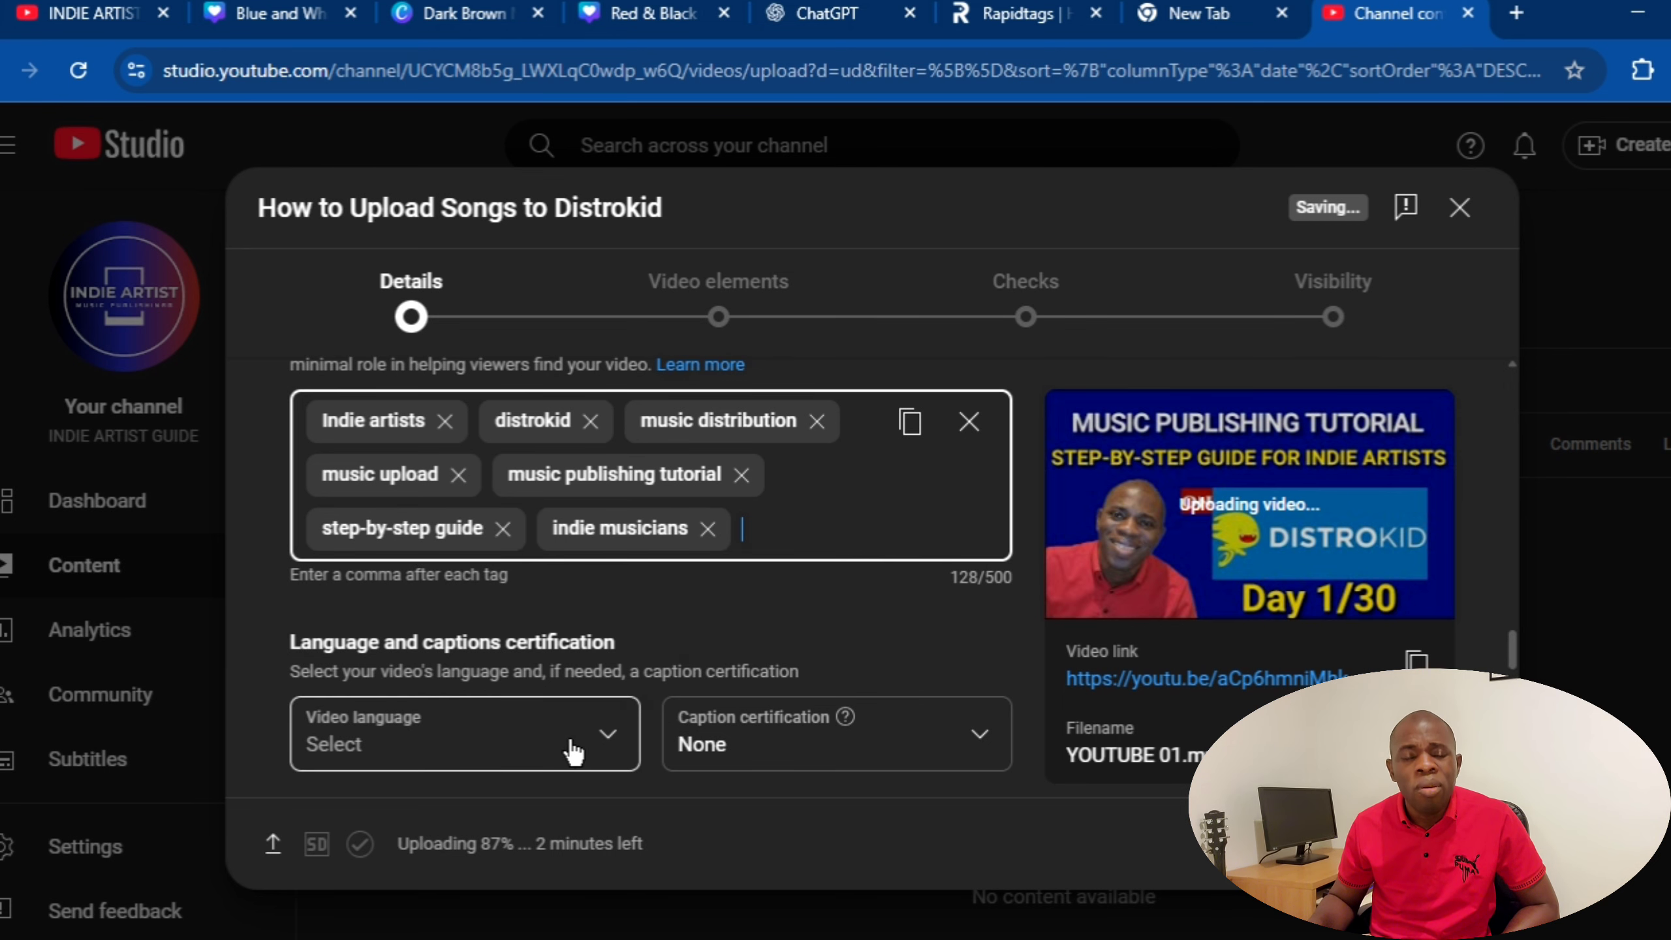
{"action": "scroll", "coordinate": [443, 776], "scroll_direction": "down", "scroll_amount": 1}
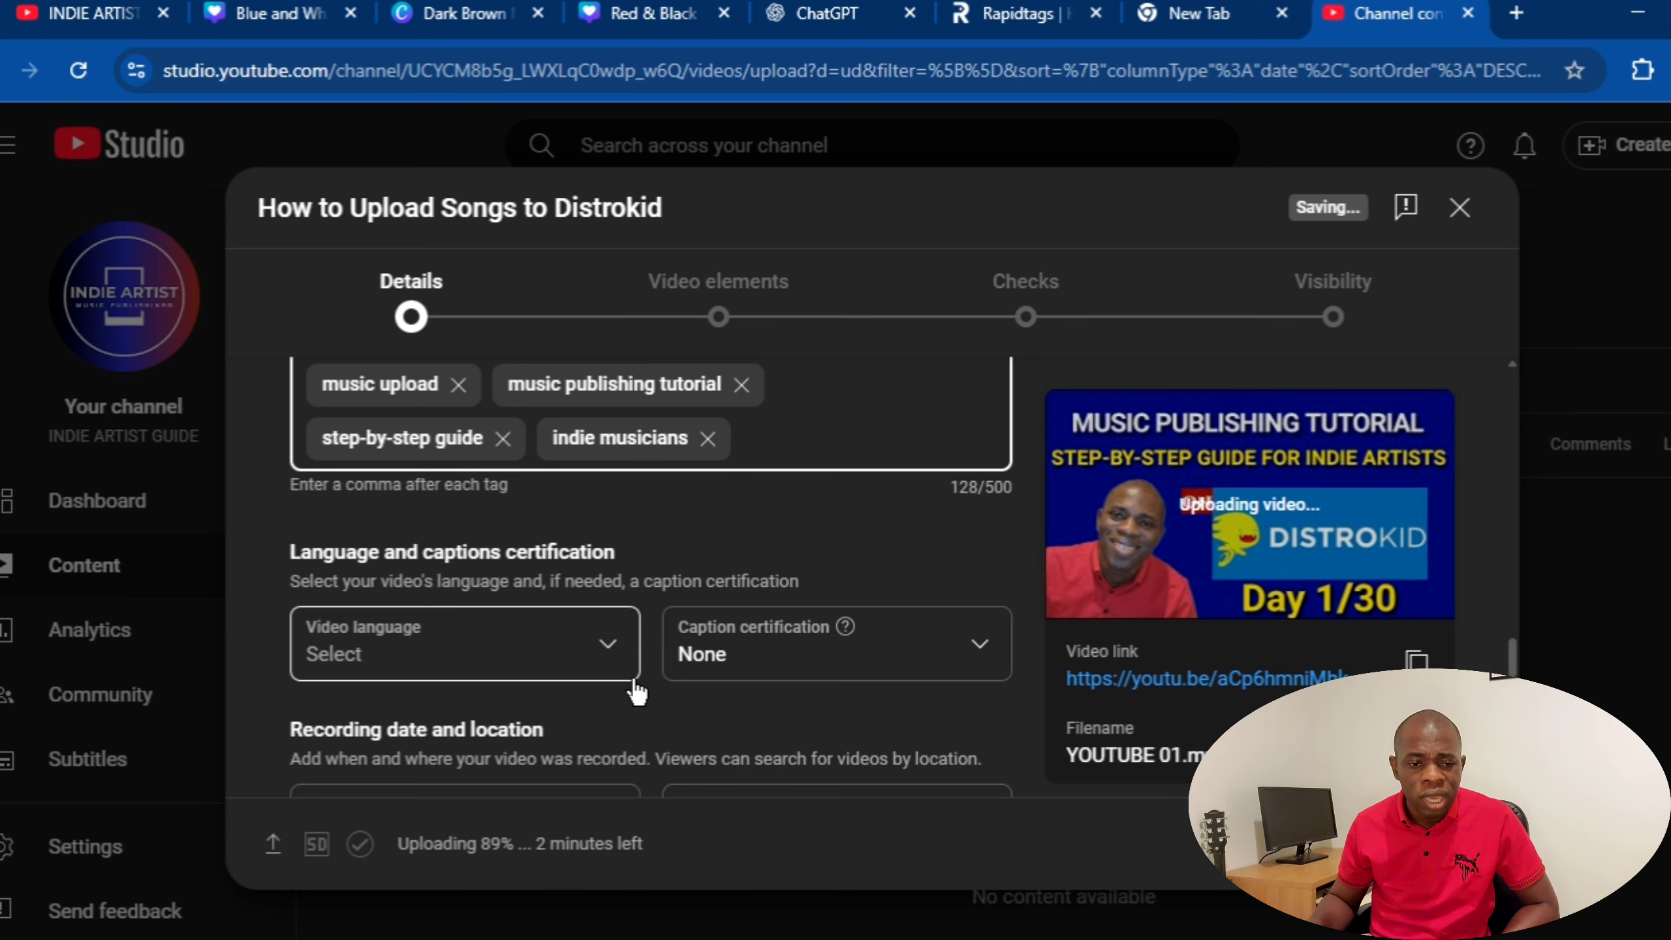
{"action": "left_click", "coordinate": [597, 571]}
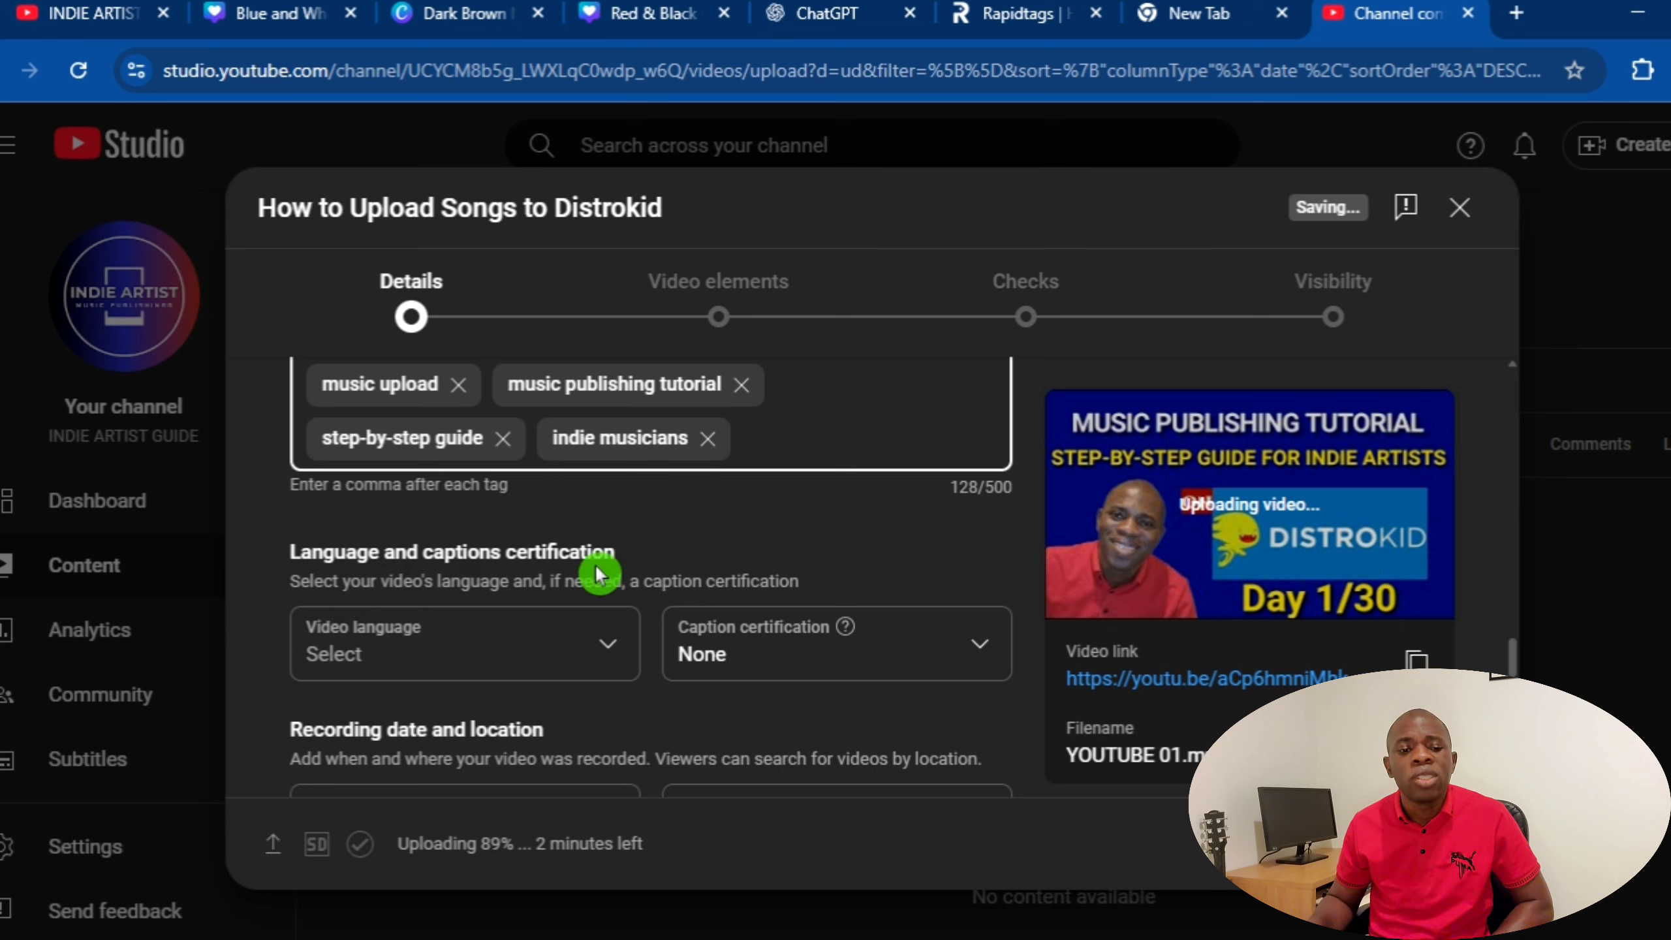
{"action": "left_click", "coordinate": [616, 655]}
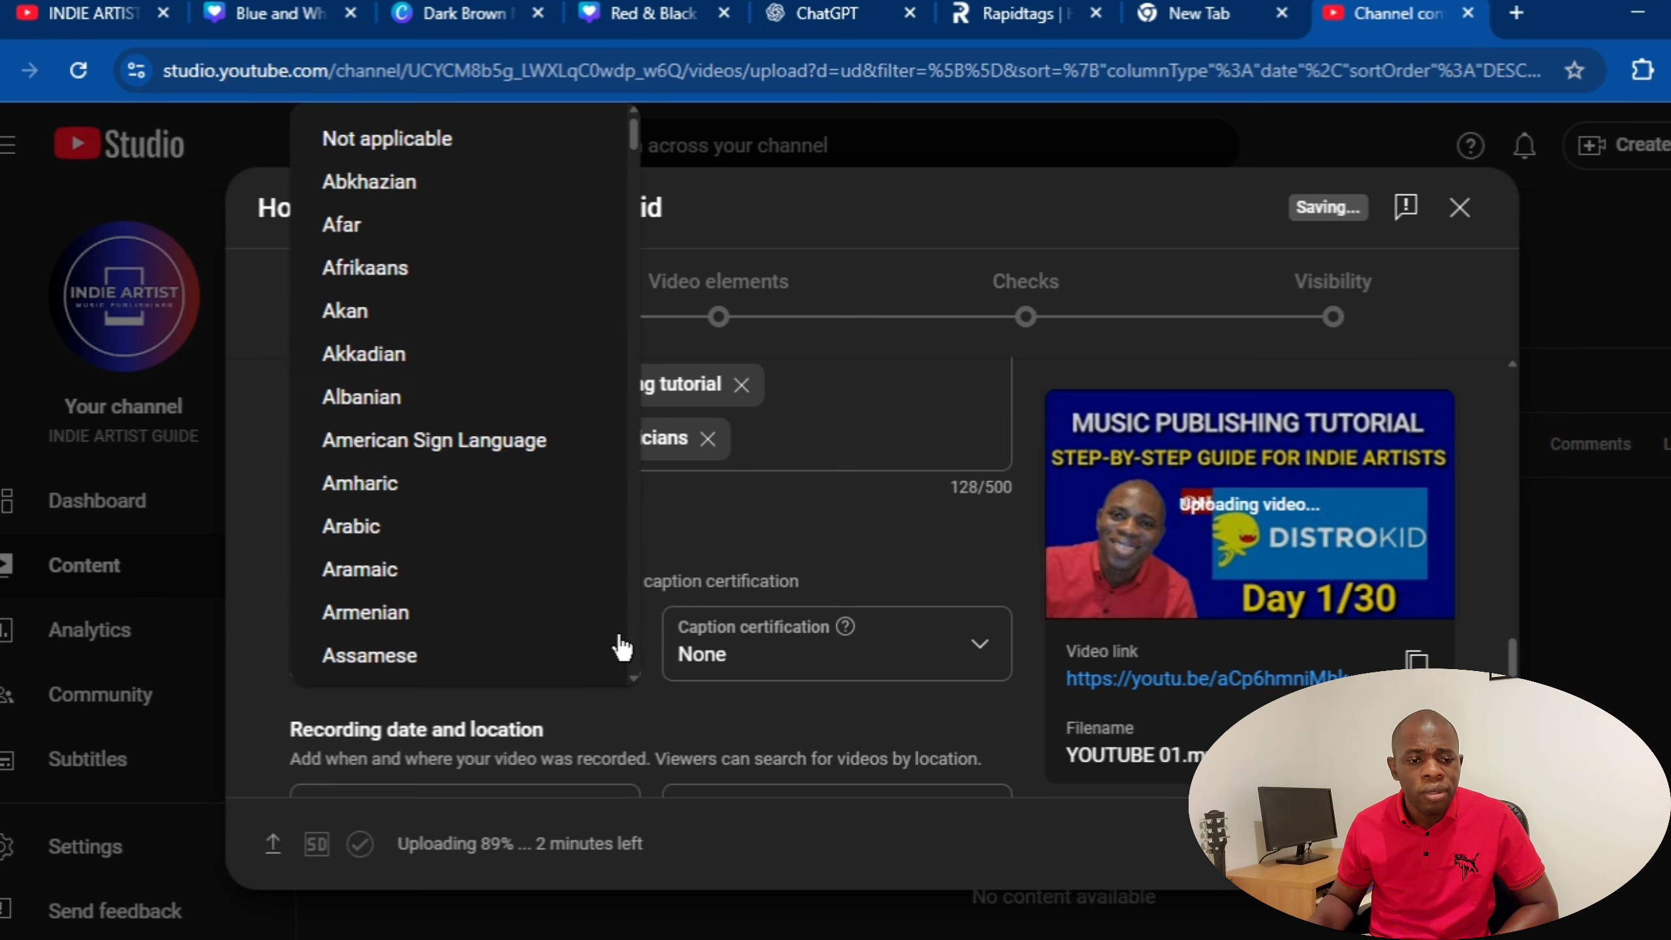
{"action": "scroll", "coordinate": [566, 533], "scroll_direction": "down", "scroll_amount": 11}
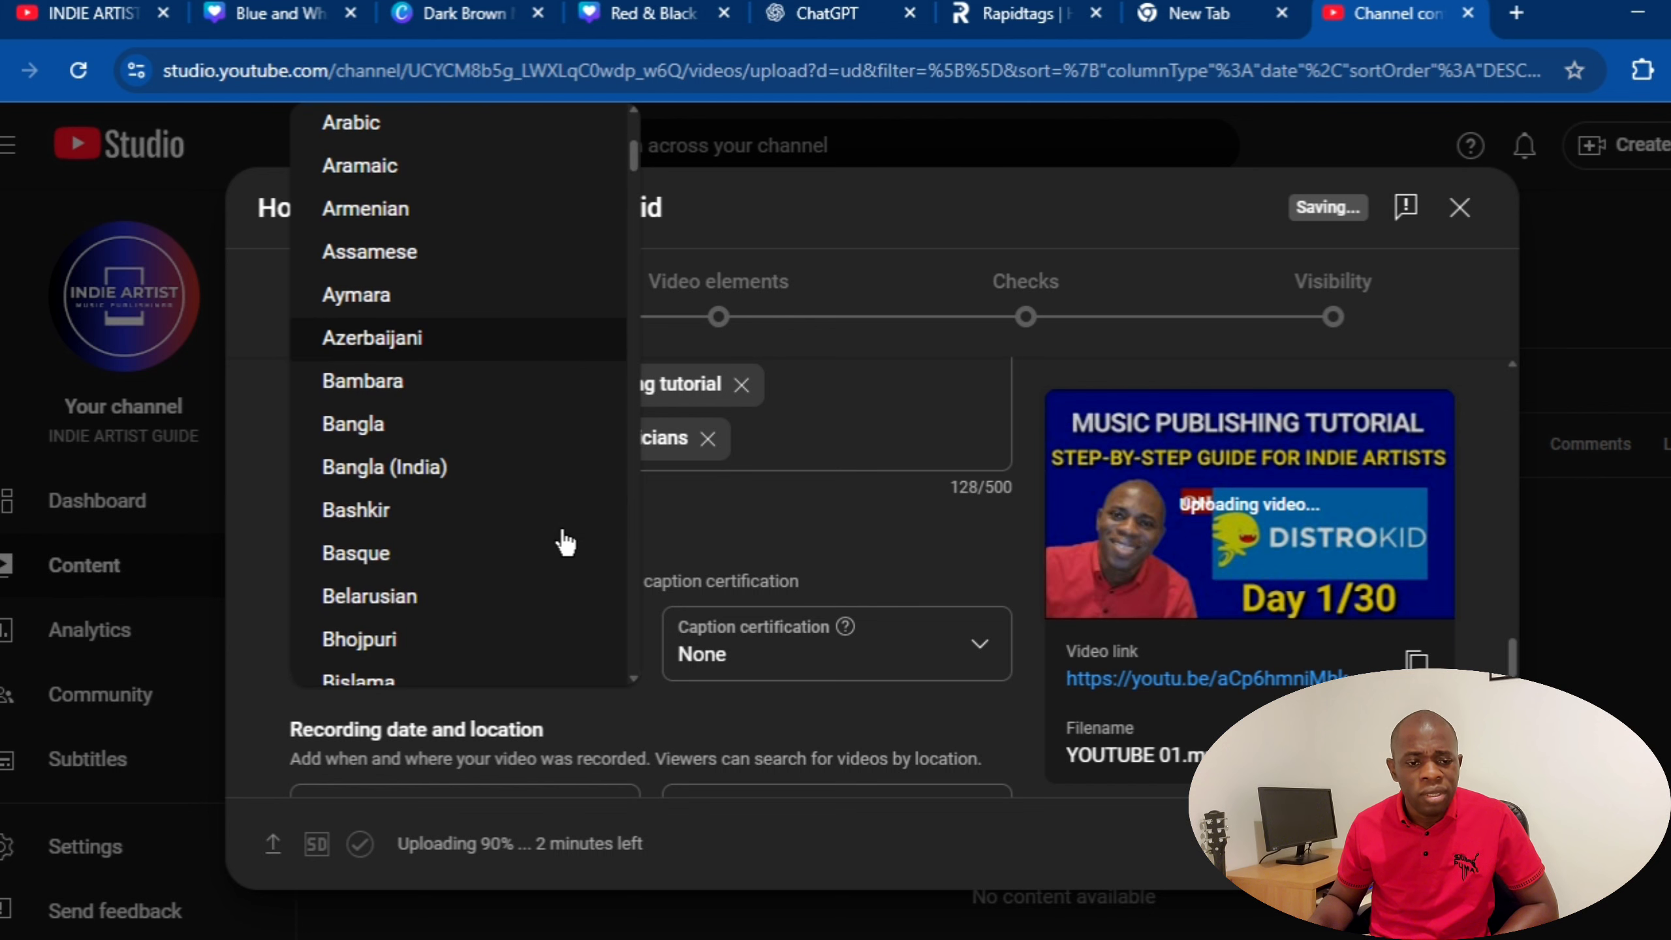
{"action": "scroll", "coordinate": [566, 543], "scroll_direction": "down", "scroll_amount": 15}
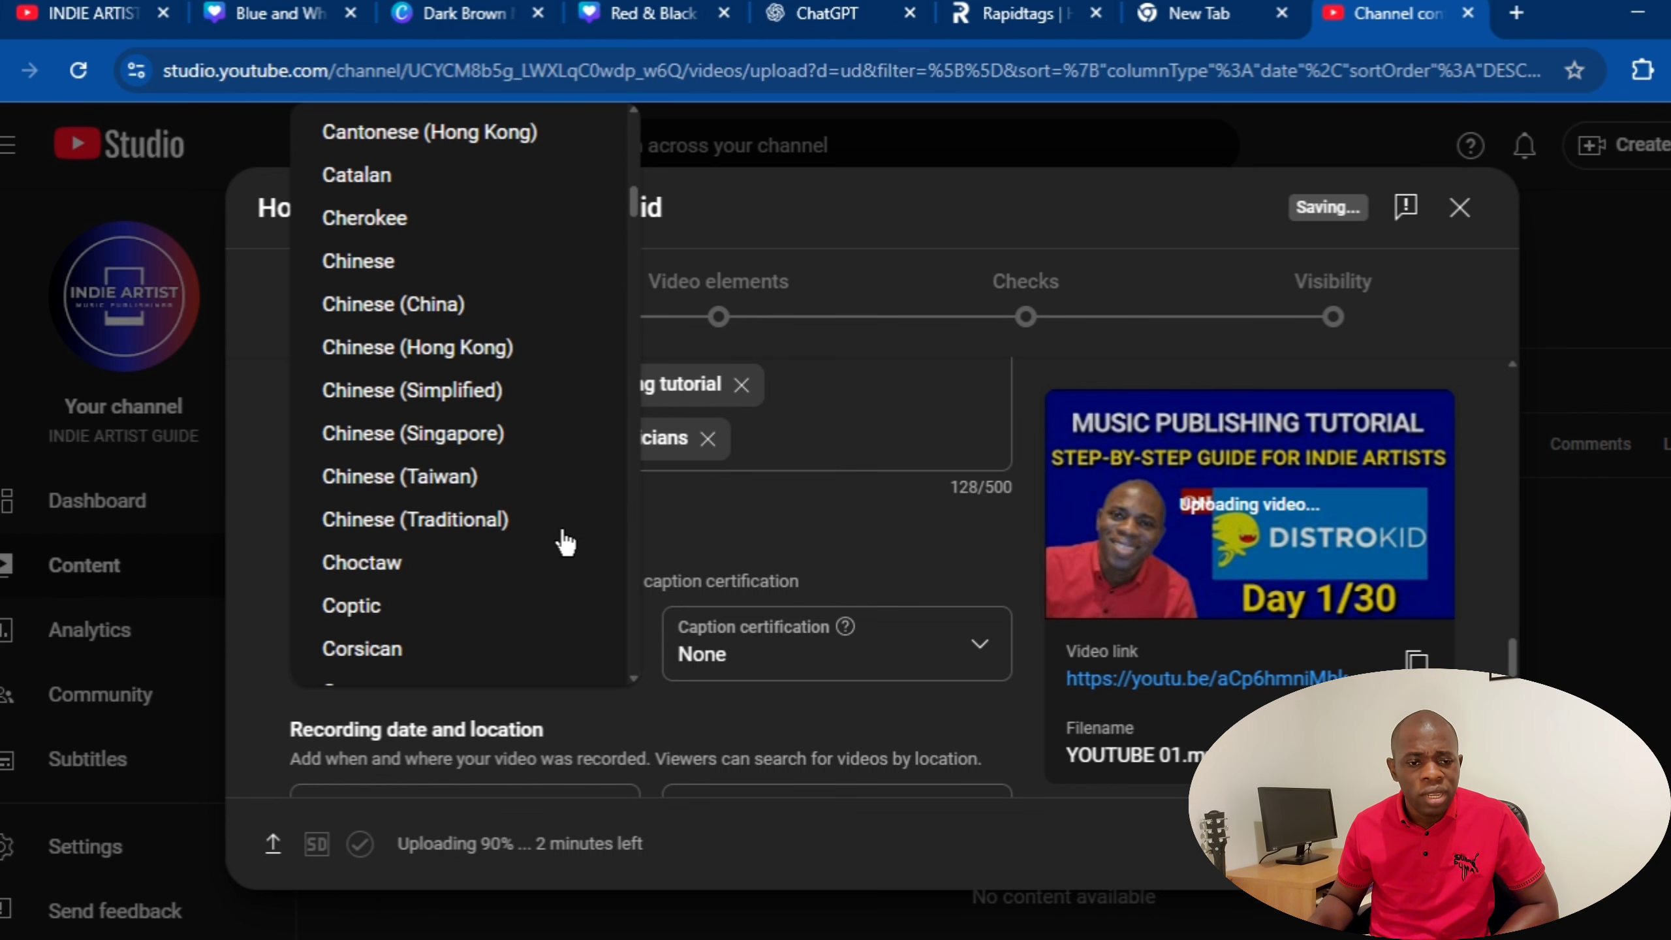
{"action": "scroll", "coordinate": [562, 543], "scroll_direction": "down", "scroll_amount": 4}
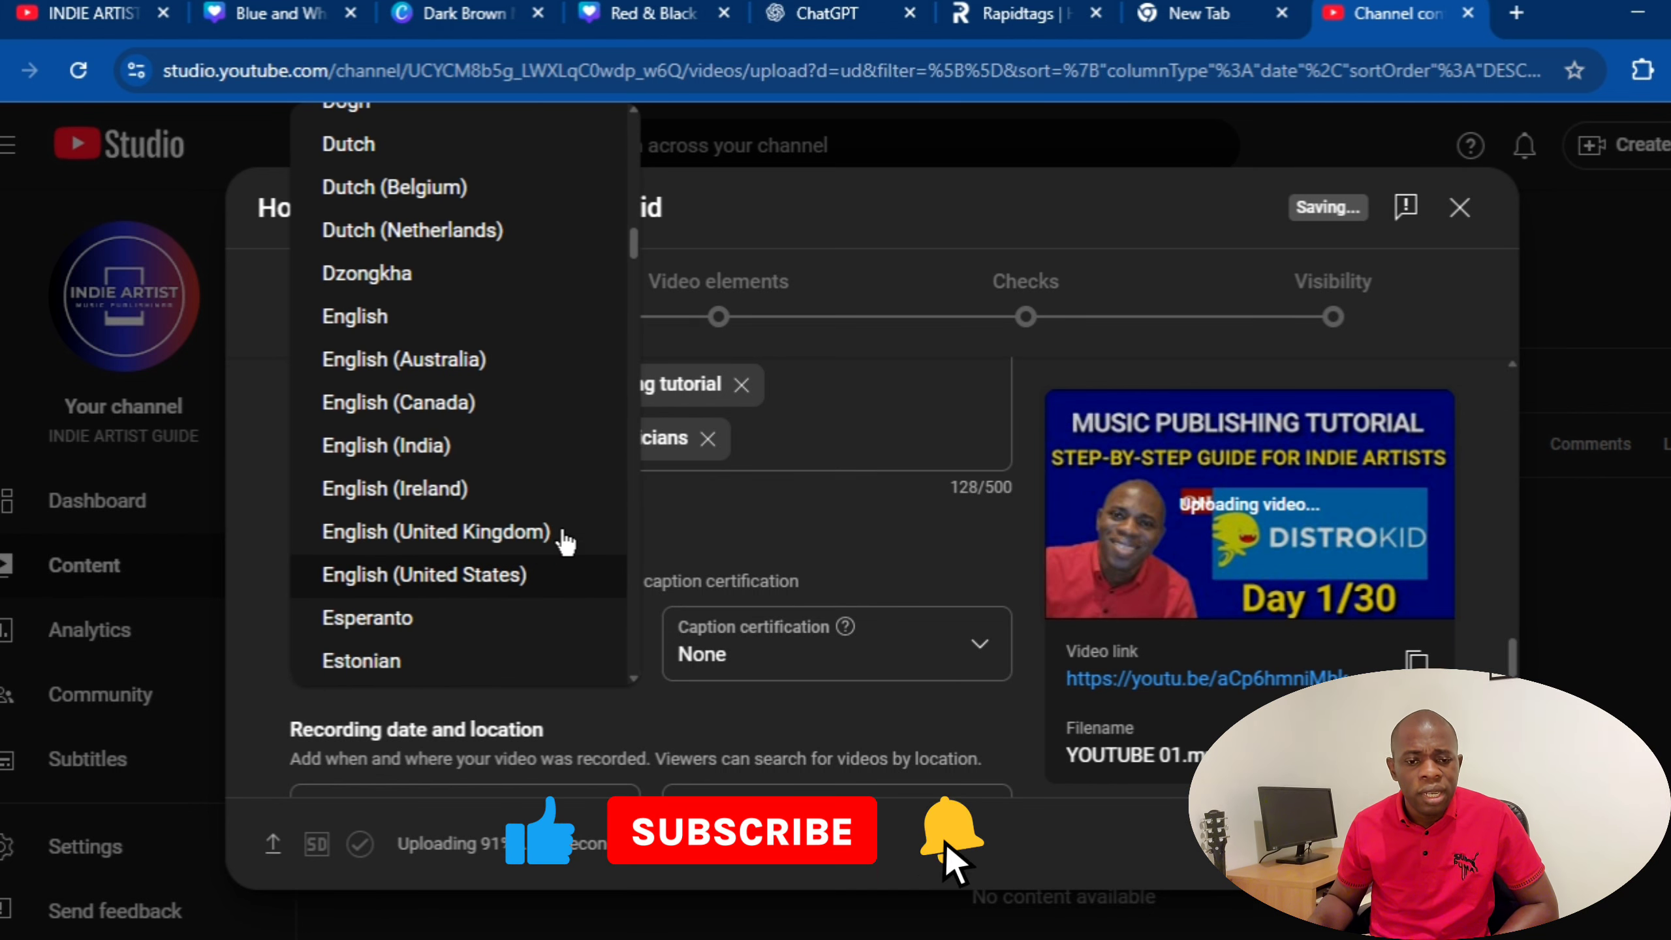
{"action": "left_click", "coordinate": [408, 323]}
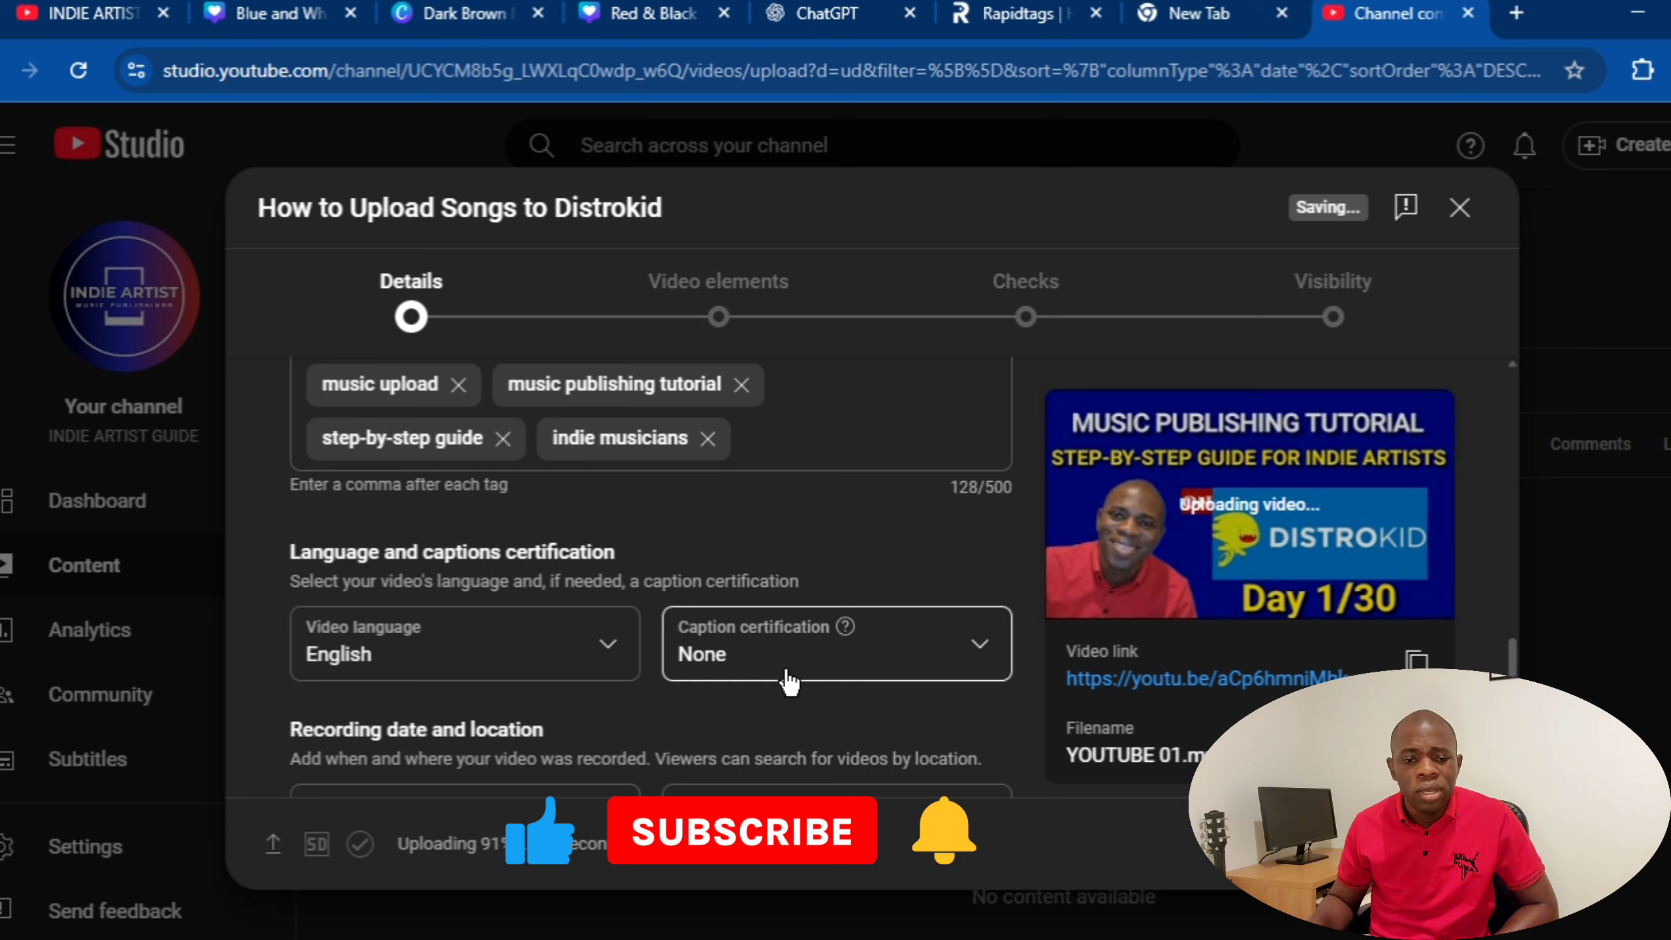
{"action": "left_click", "coordinate": [980, 651]}
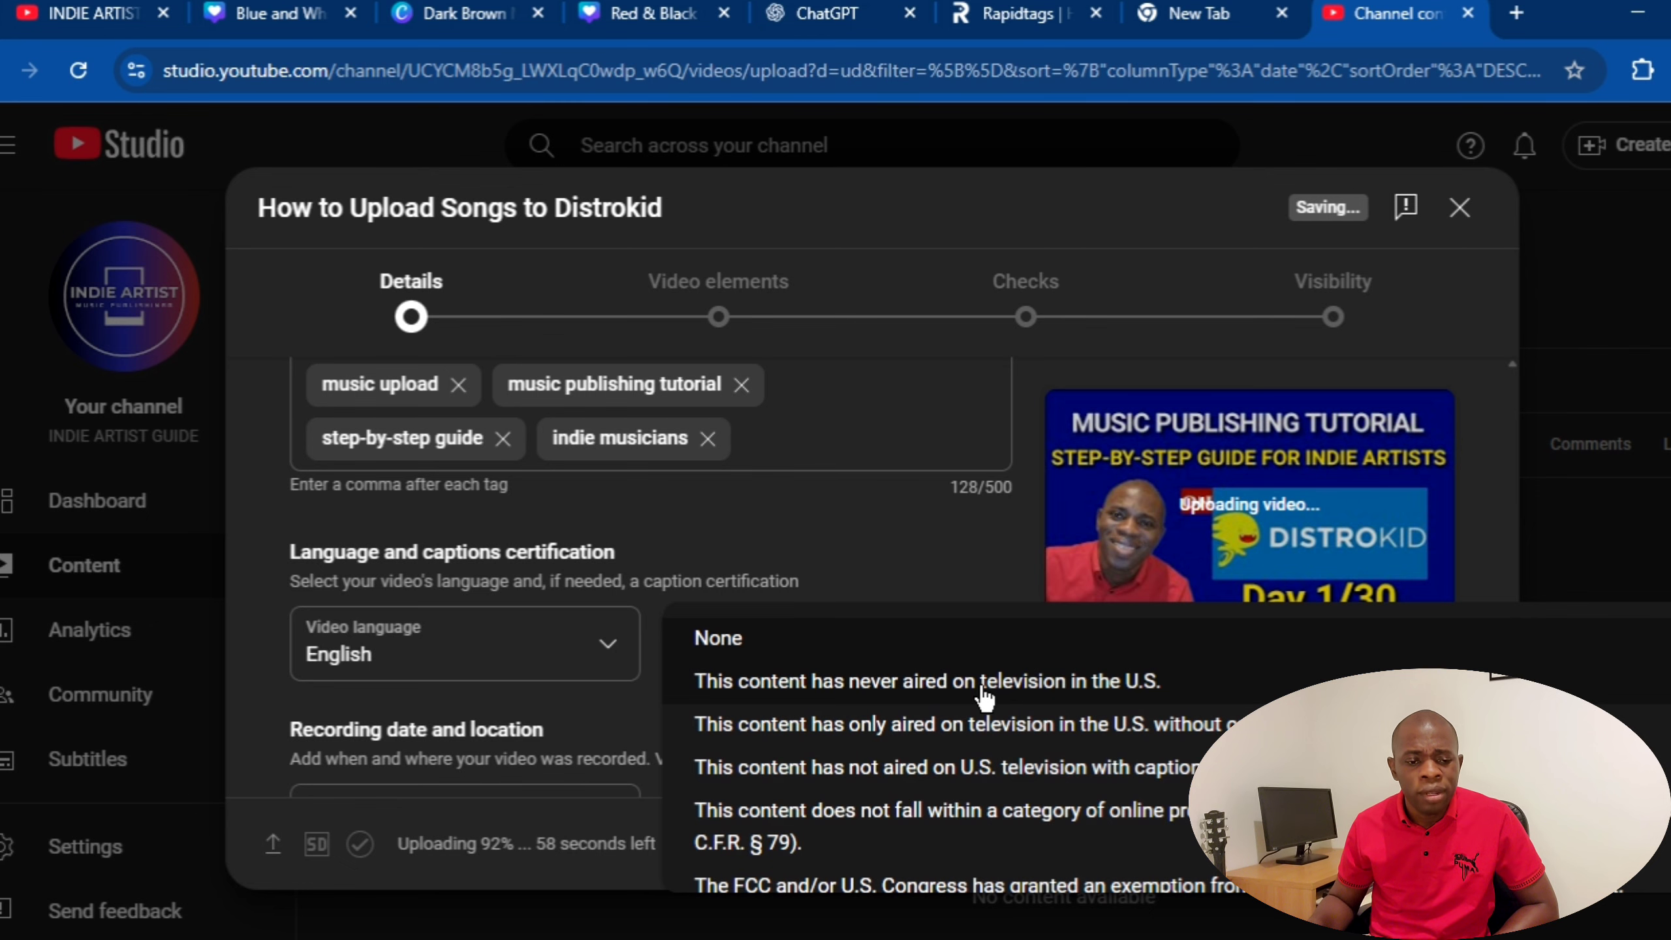
{"action": "left_click", "coordinate": [776, 640]}
- Set the recording date to Jul 25, 2025 and the video location to USA
{"action": "scroll", "coordinate": [822, 664], "scroll_direction": "down", "scroll_amount": 3}
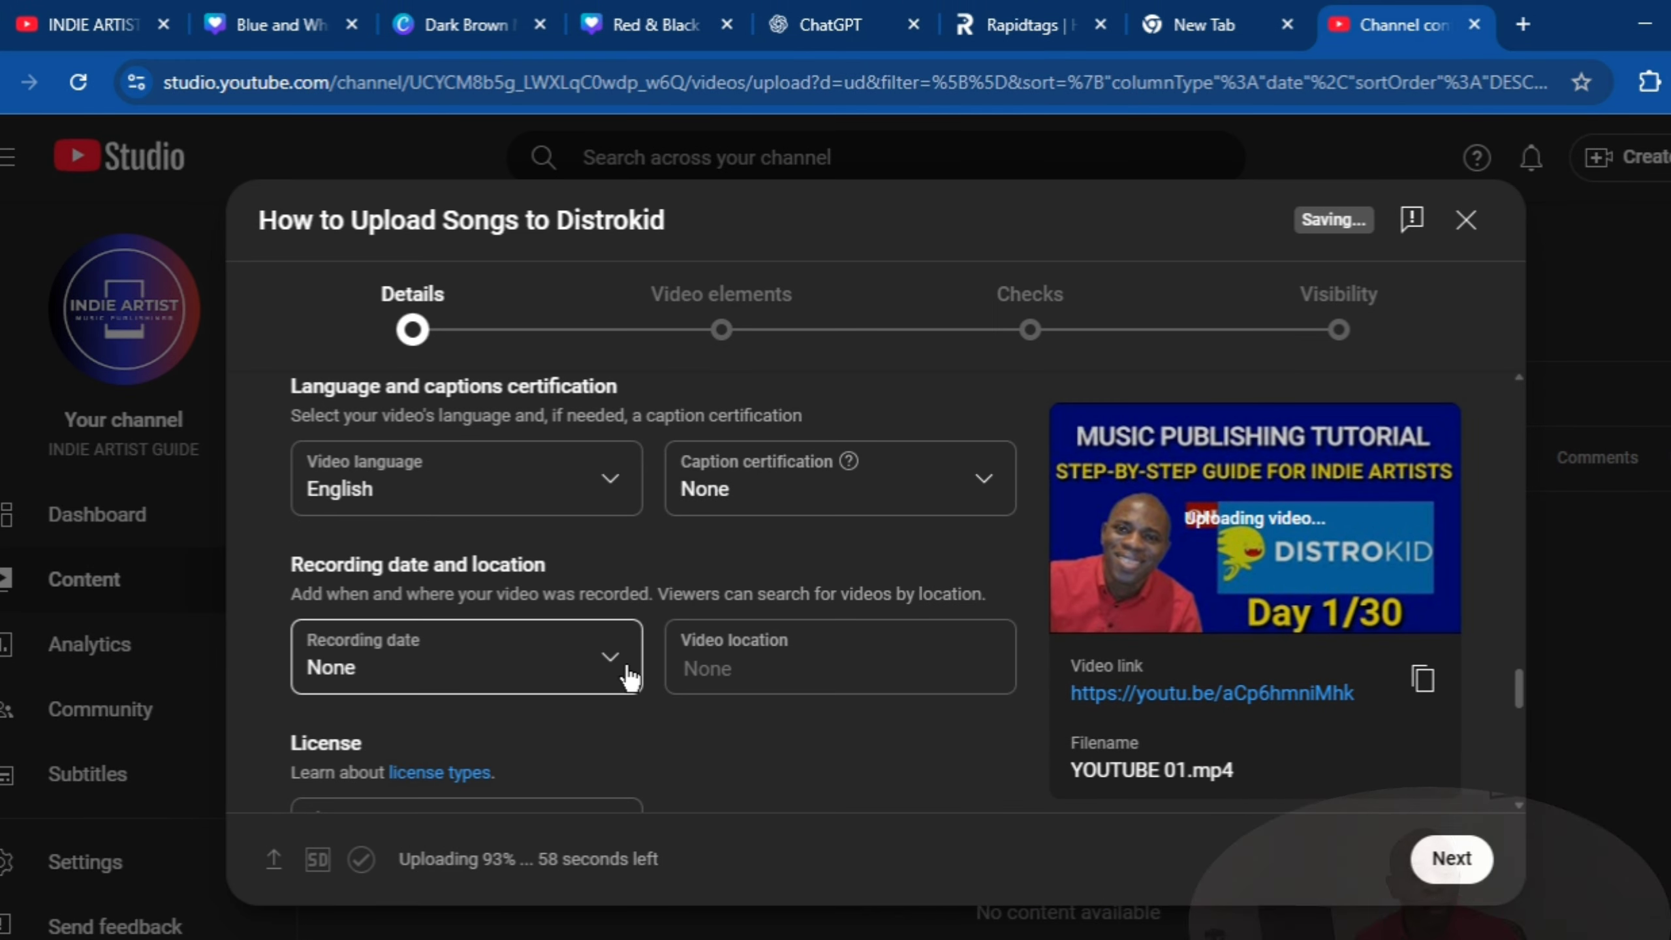
{"action": "left_click", "coordinate": [616, 667]}
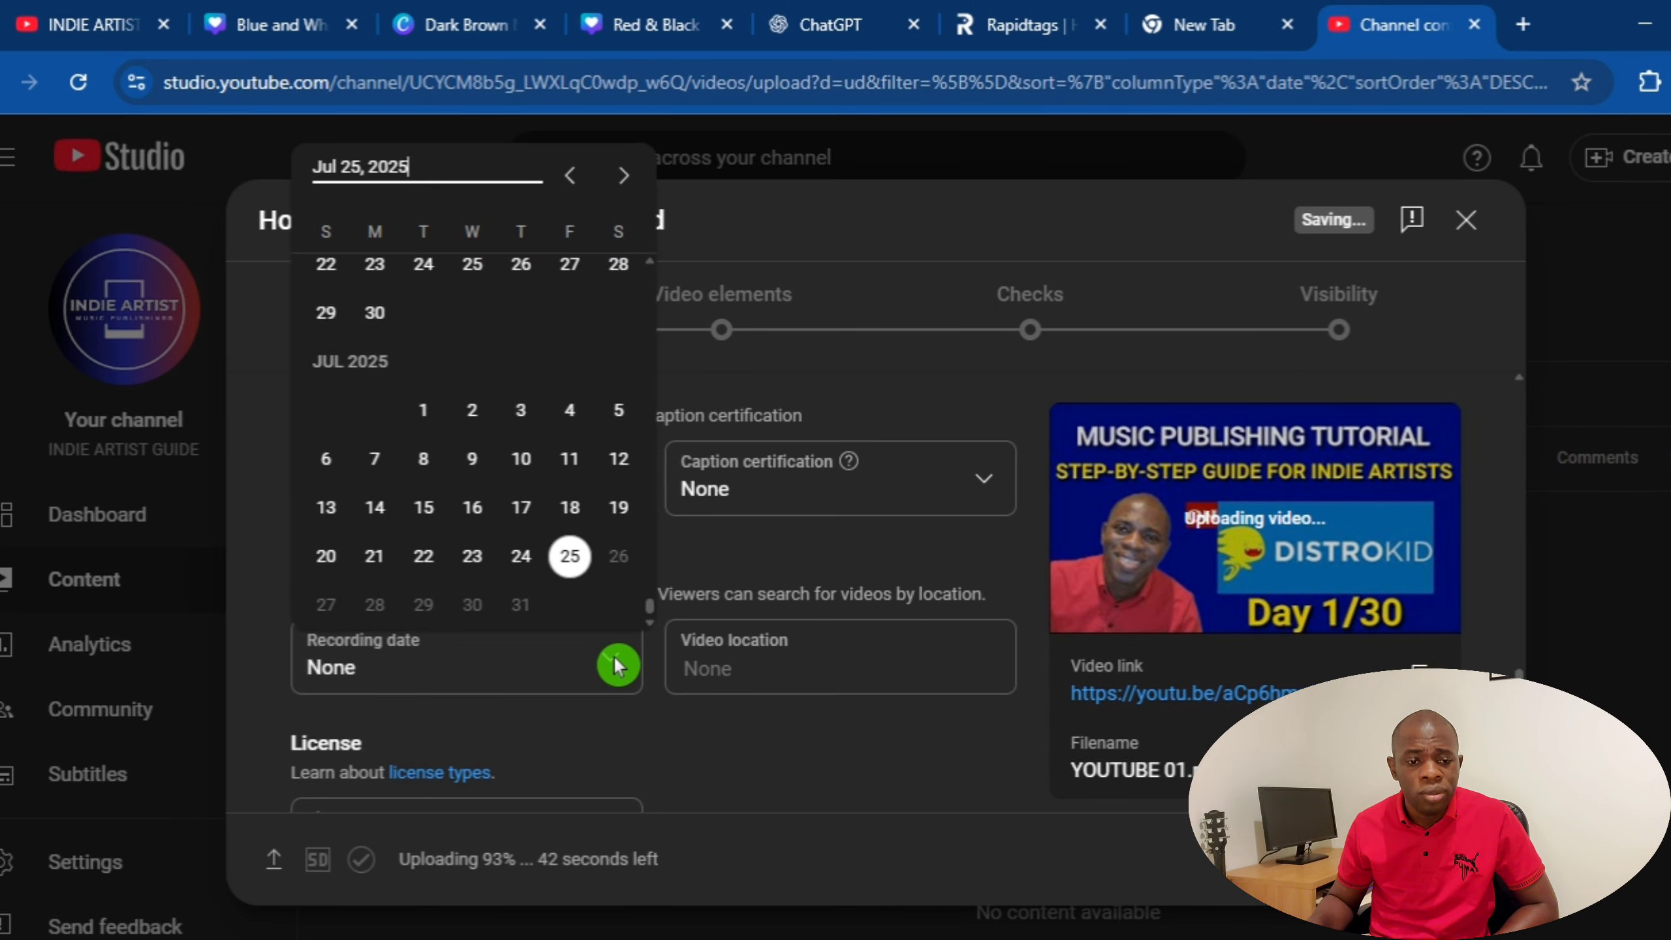
{"action": "left_click", "coordinate": [570, 556]}
{"action": "left_click", "coordinate": [741, 675]}
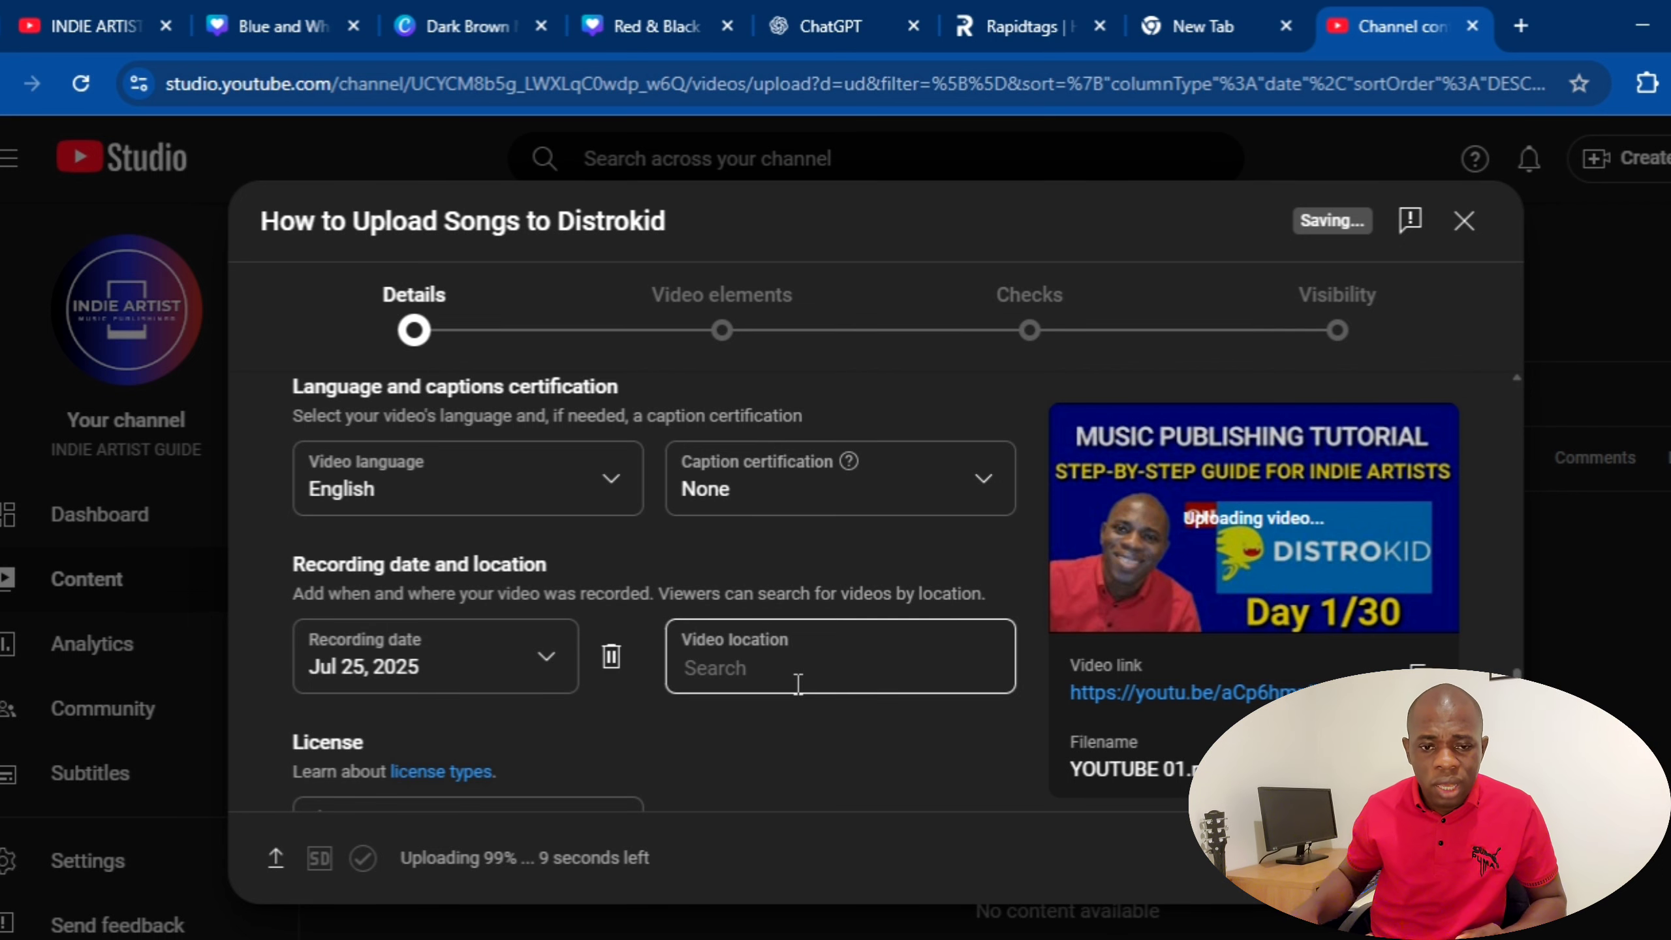
{"action": "type", "text": "USA"}
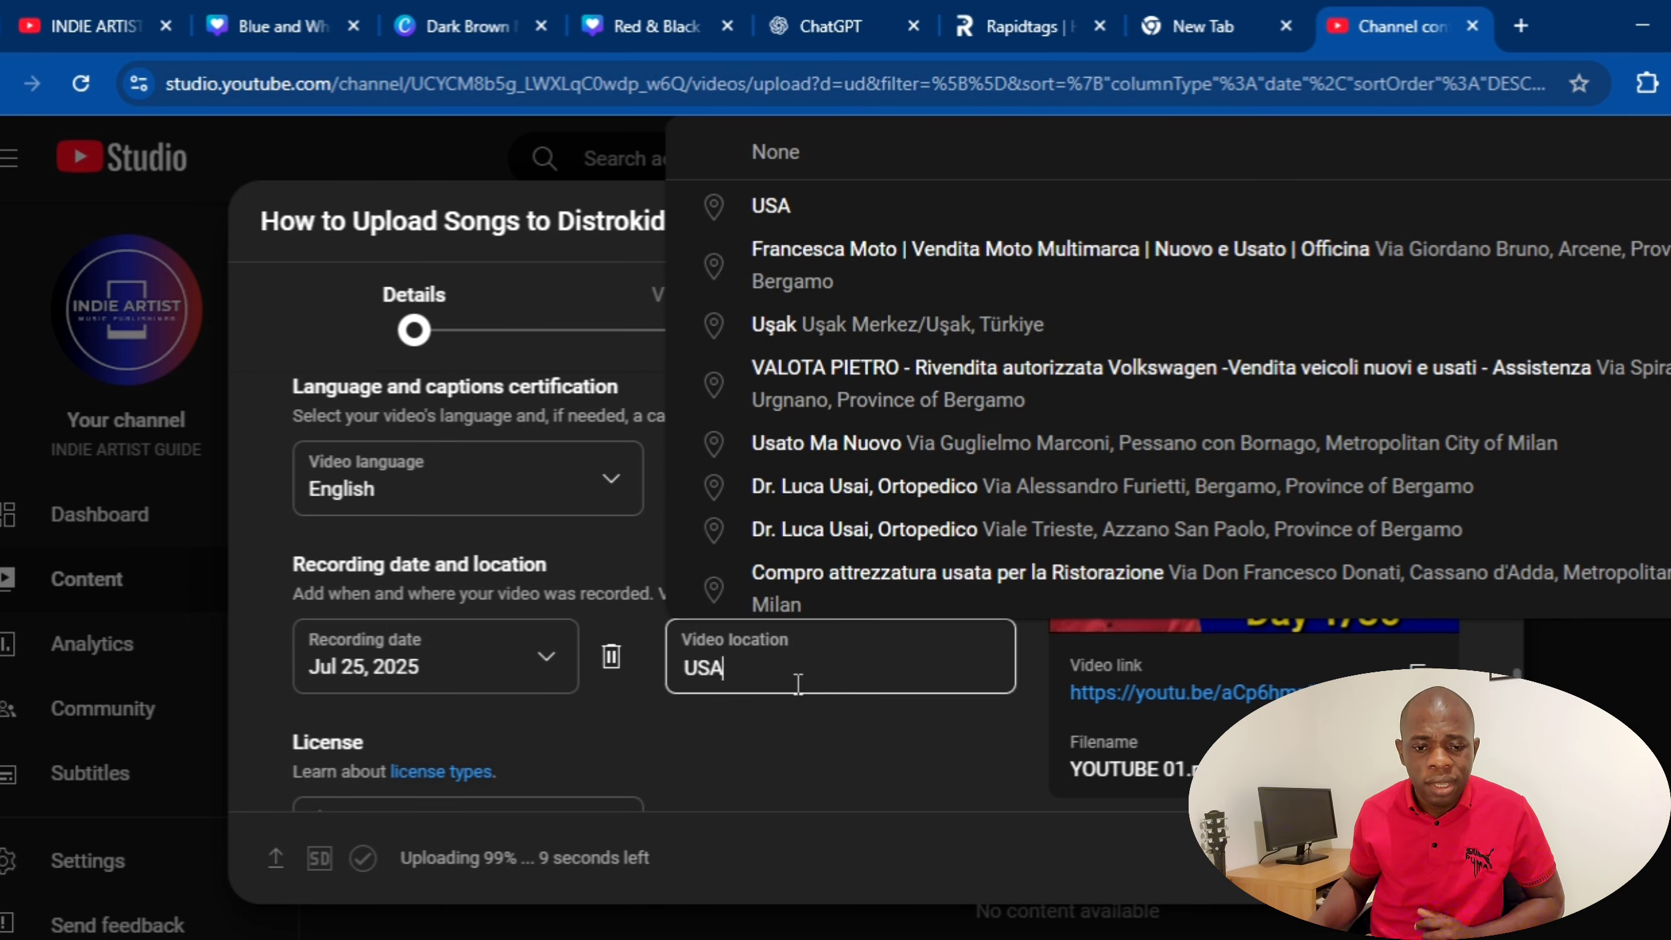
{"action": "left_click", "coordinate": [769, 208]}
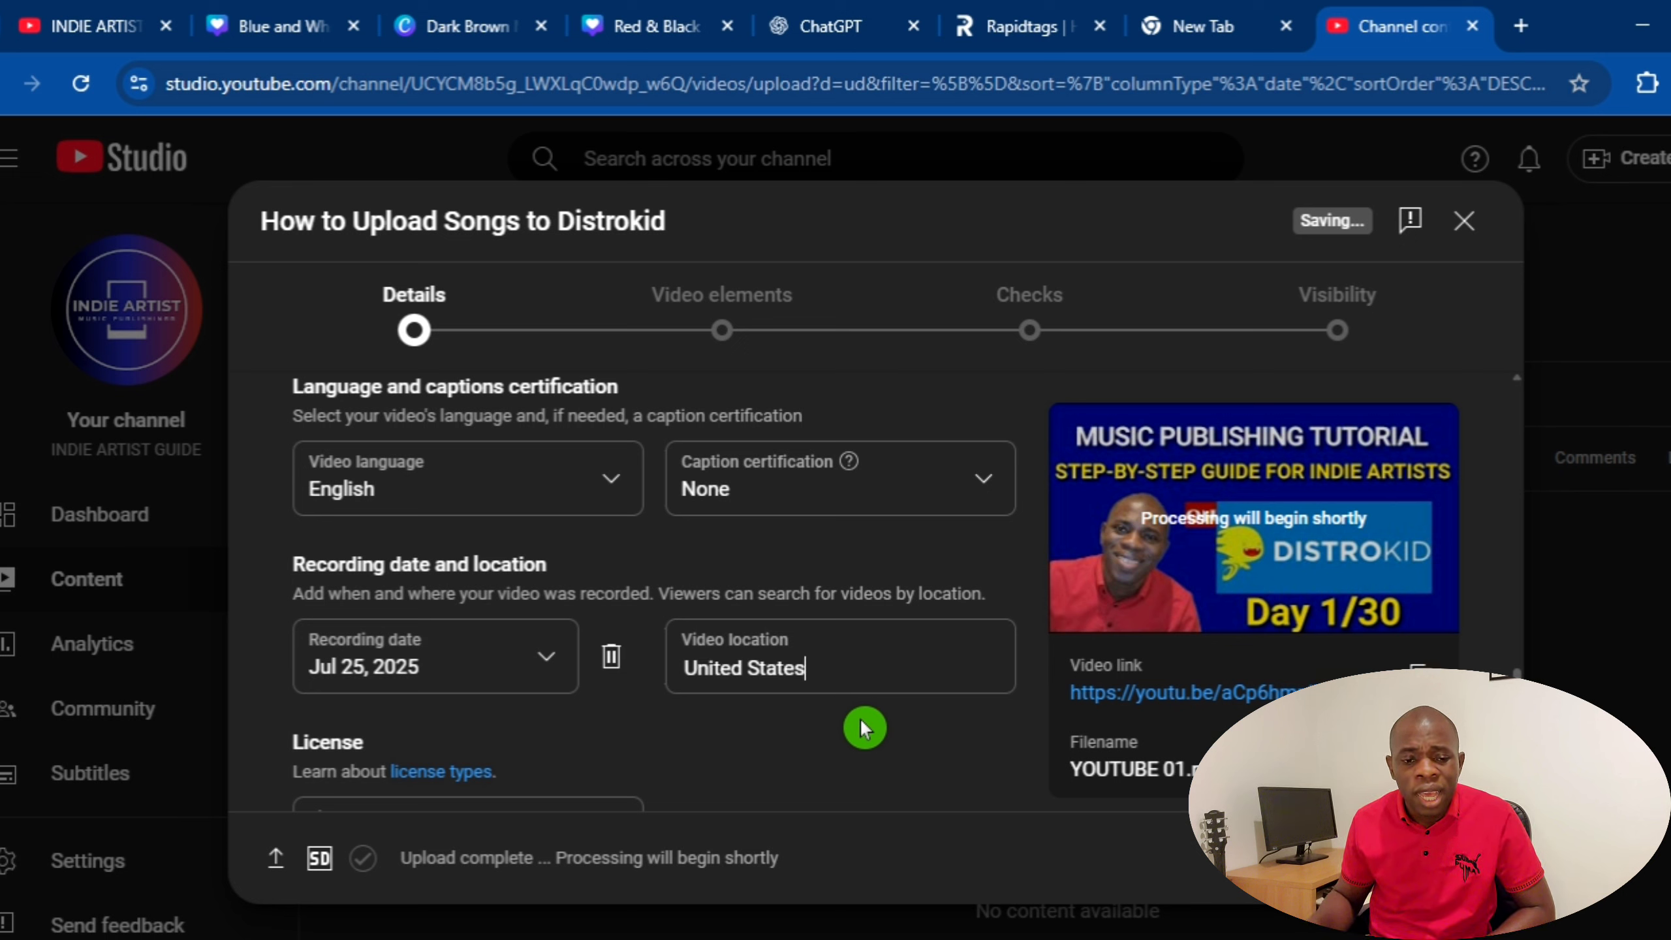
{"action": "left_click", "coordinate": [859, 655]}
- Try Basilica of San Pietro in Vincoli as the video location, and change it back to USA
{"action": "scroll", "coordinate": [1003, 701], "scroll_direction": "down", "scroll_amount": 1}
{"action": "scroll", "coordinate": [1003, 700], "scroll_direction": "down", "scroll_amount": 2}
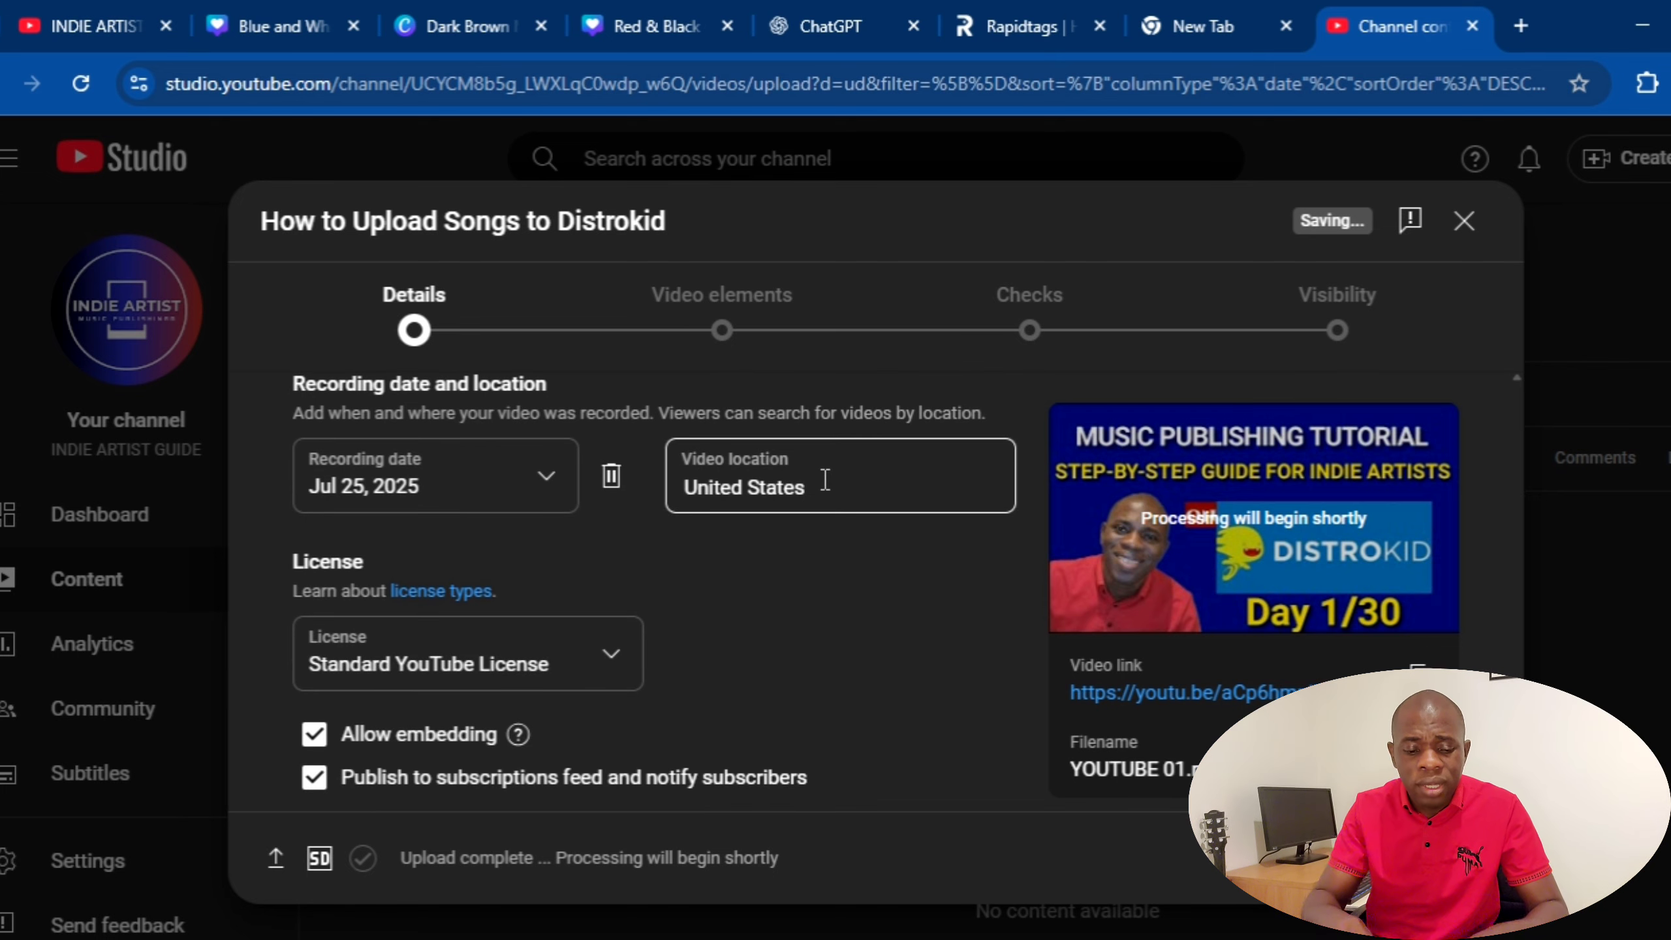
{"action": "left_click_drag", "start_coordinate": [811, 486], "coordinate": [678, 488]}
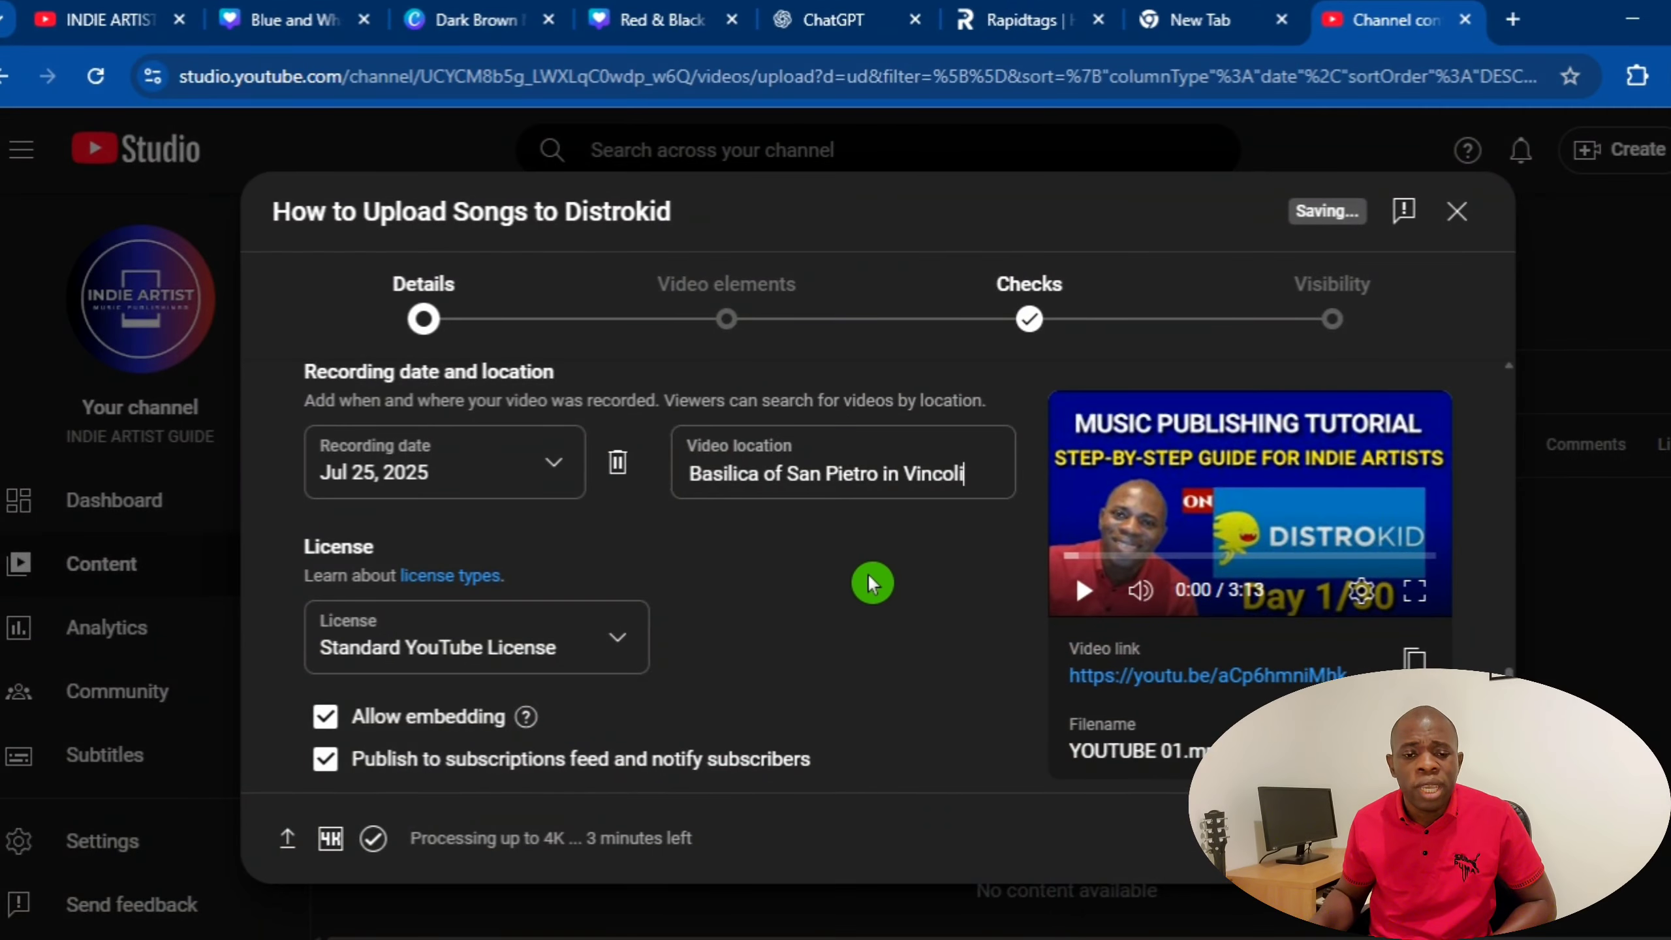
{"action": "left_click", "coordinate": [983, 474]}
{"action": "left_click_drag", "start_coordinate": [993, 474], "coordinate": [626, 489]}
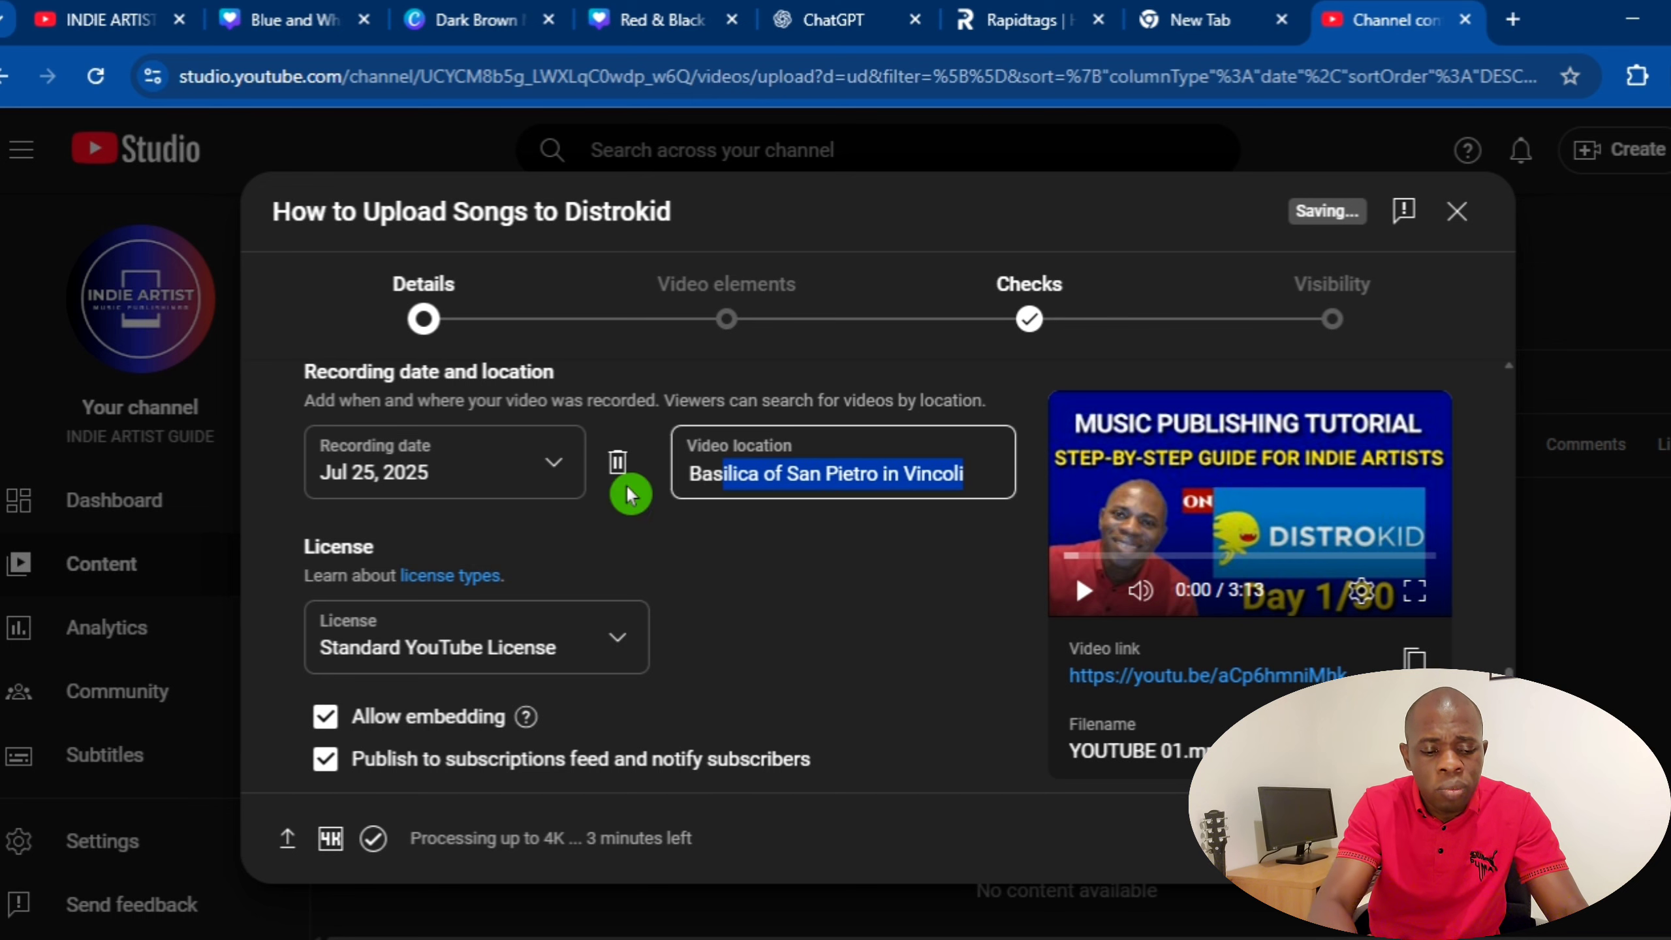
{"action": "type", "text": "USA"}
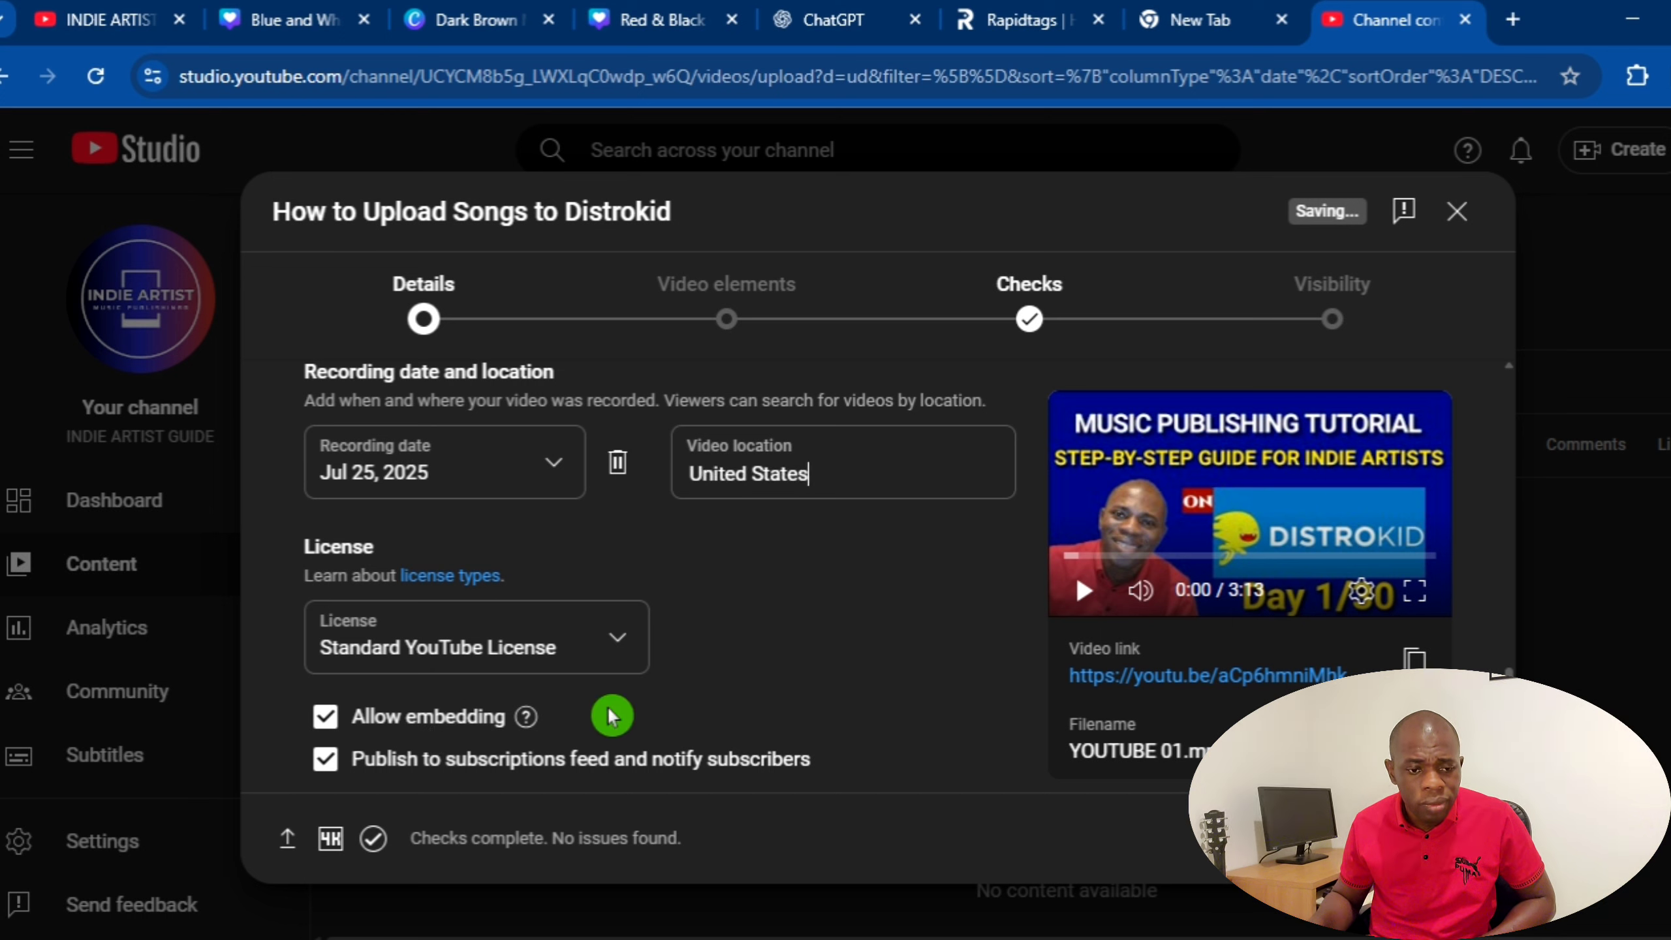
- Change the video's category to Music
{"action": "scroll", "coordinate": [867, 678], "scroll_direction": "down", "scroll_amount": 3}
{"action": "scroll", "coordinate": [864, 698], "scroll_direction": "down", "scroll_amount": 1}
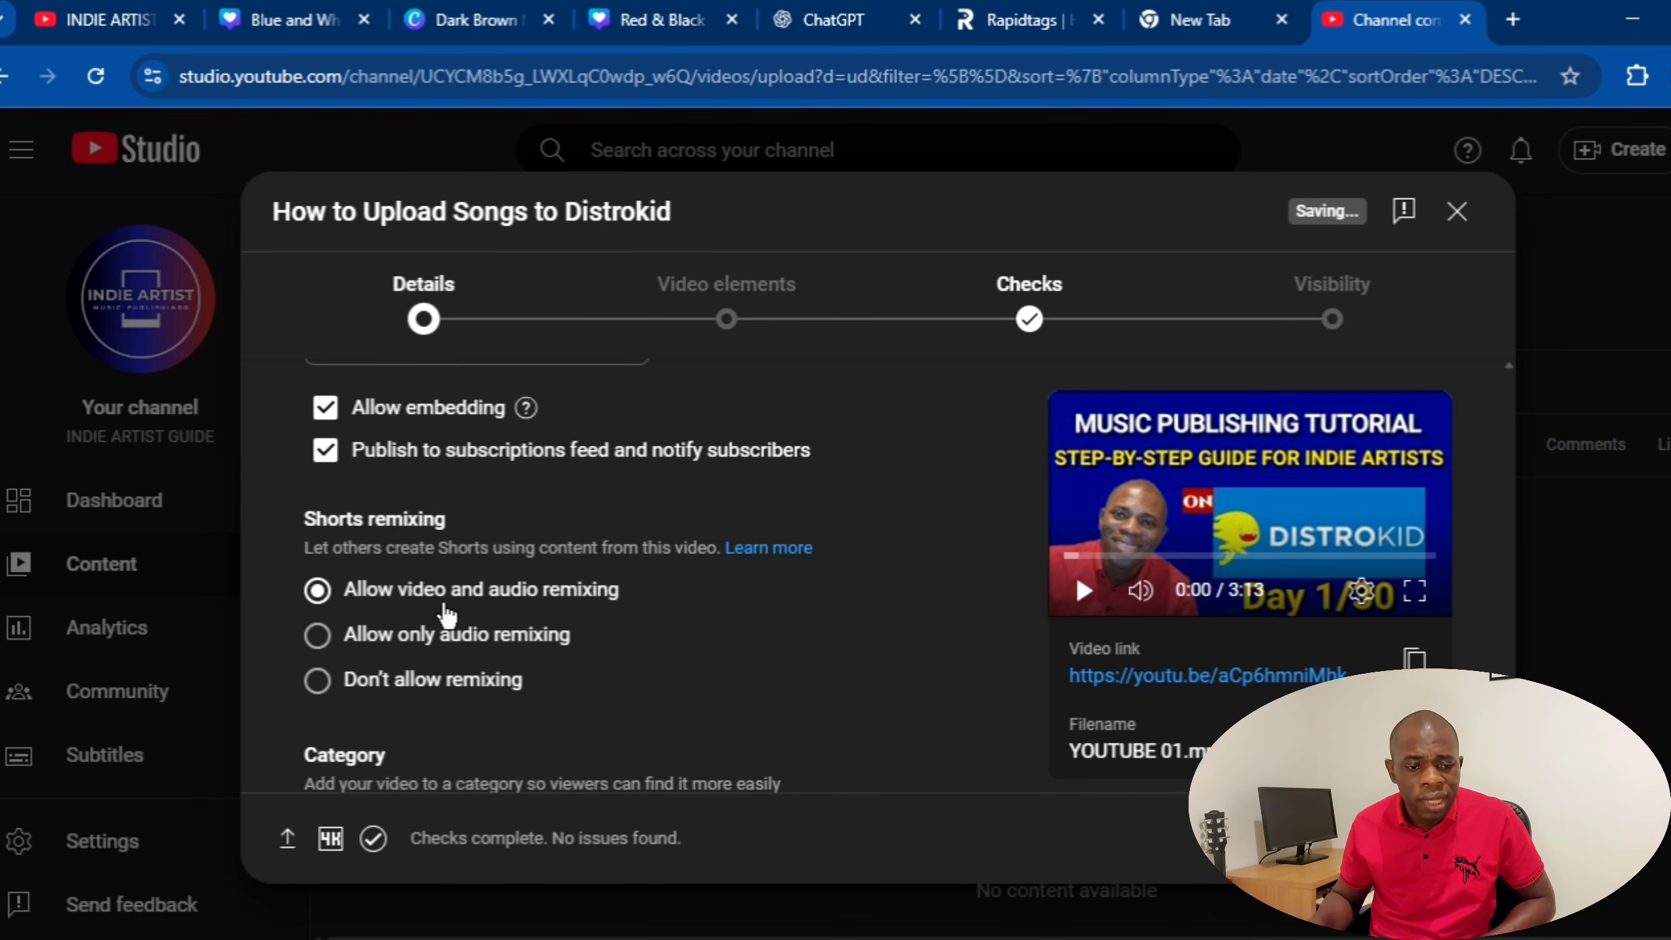
{"action": "scroll", "coordinate": [712, 764], "scroll_direction": "down", "scroll_amount": 2}
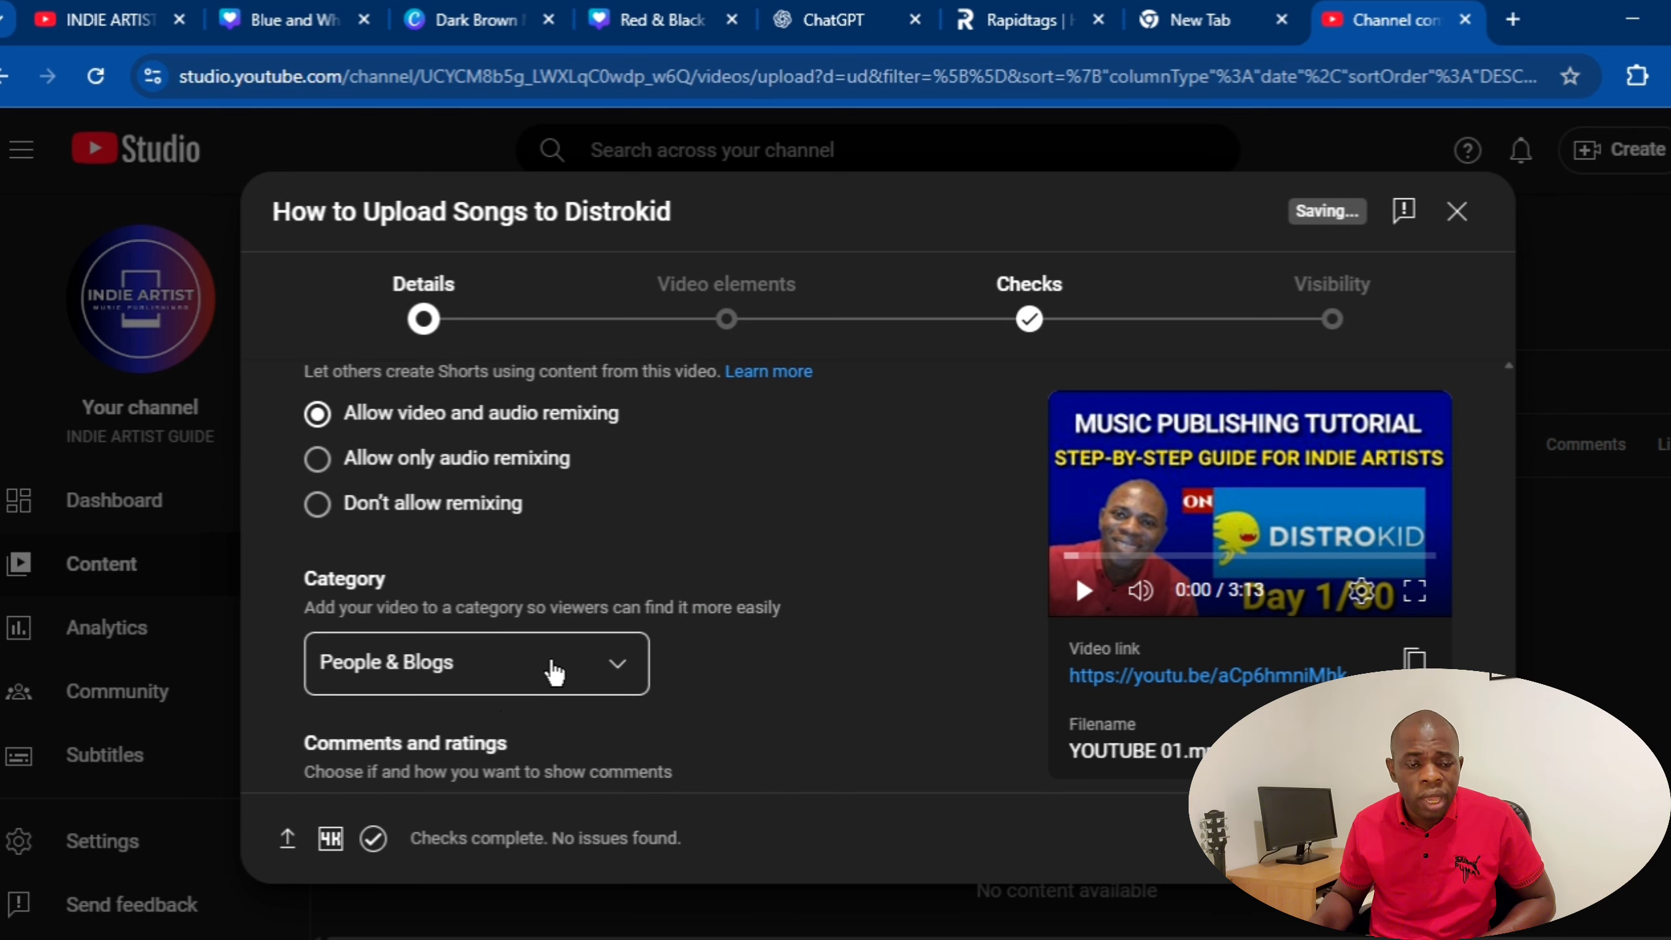
{"action": "left_click", "coordinate": [618, 672]}
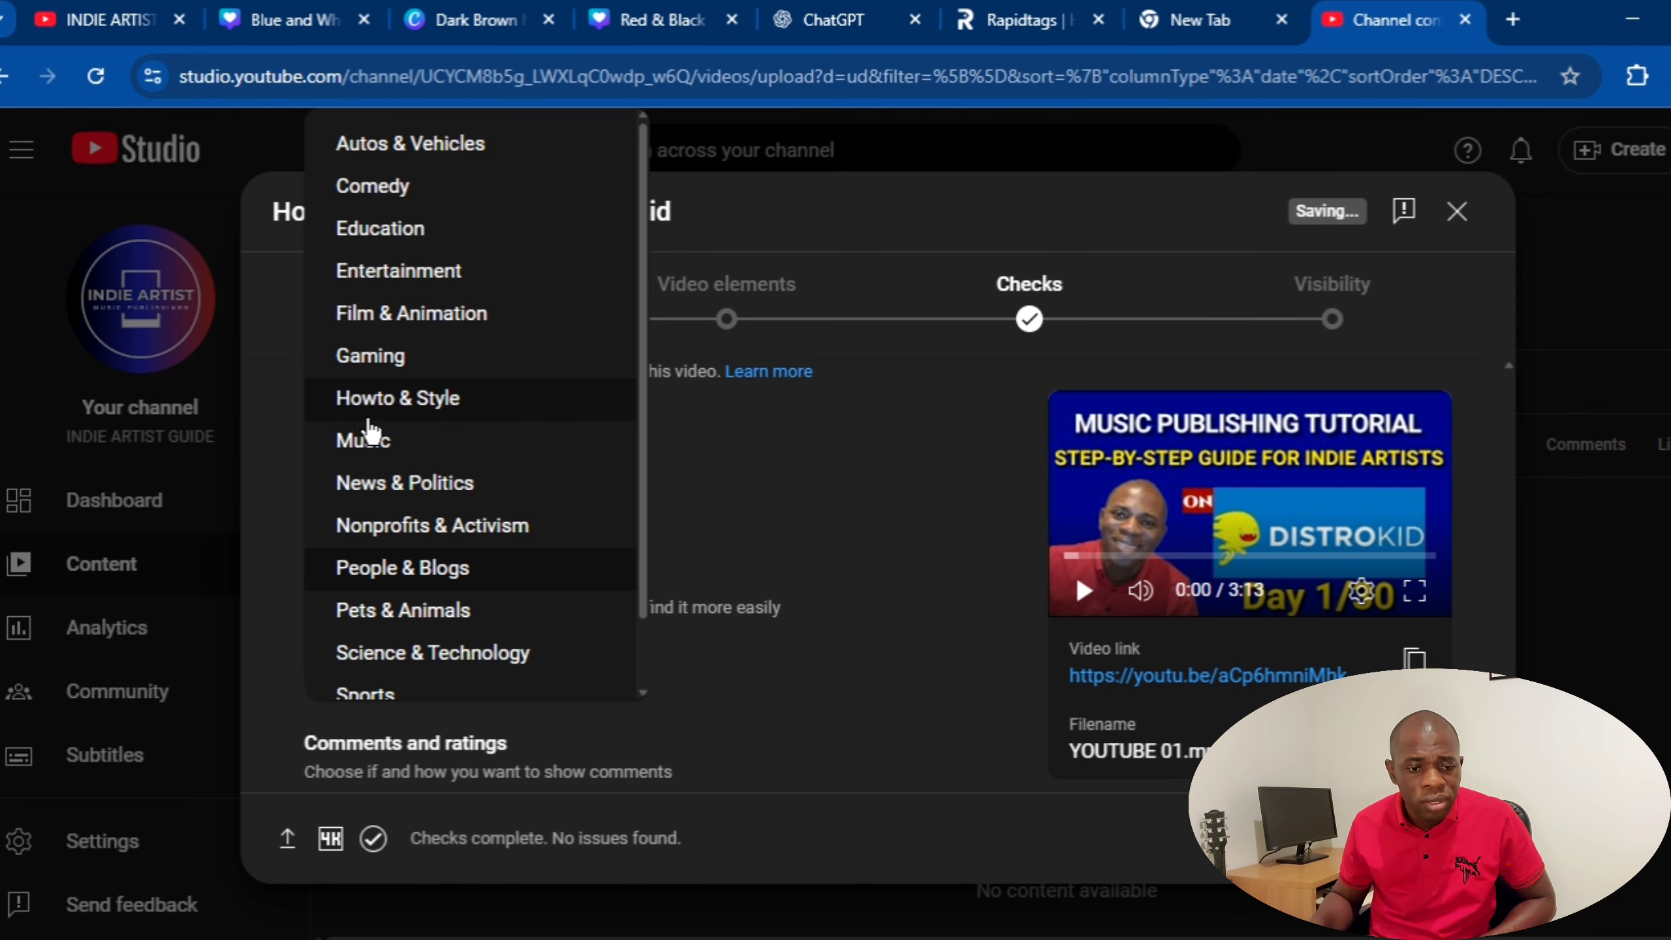
{"action": "left_click", "coordinate": [368, 441]}
- Turn the video's comments off and back on
{"action": "scroll", "coordinate": [605, 642], "scroll_direction": "down", "scroll_amount": 3}
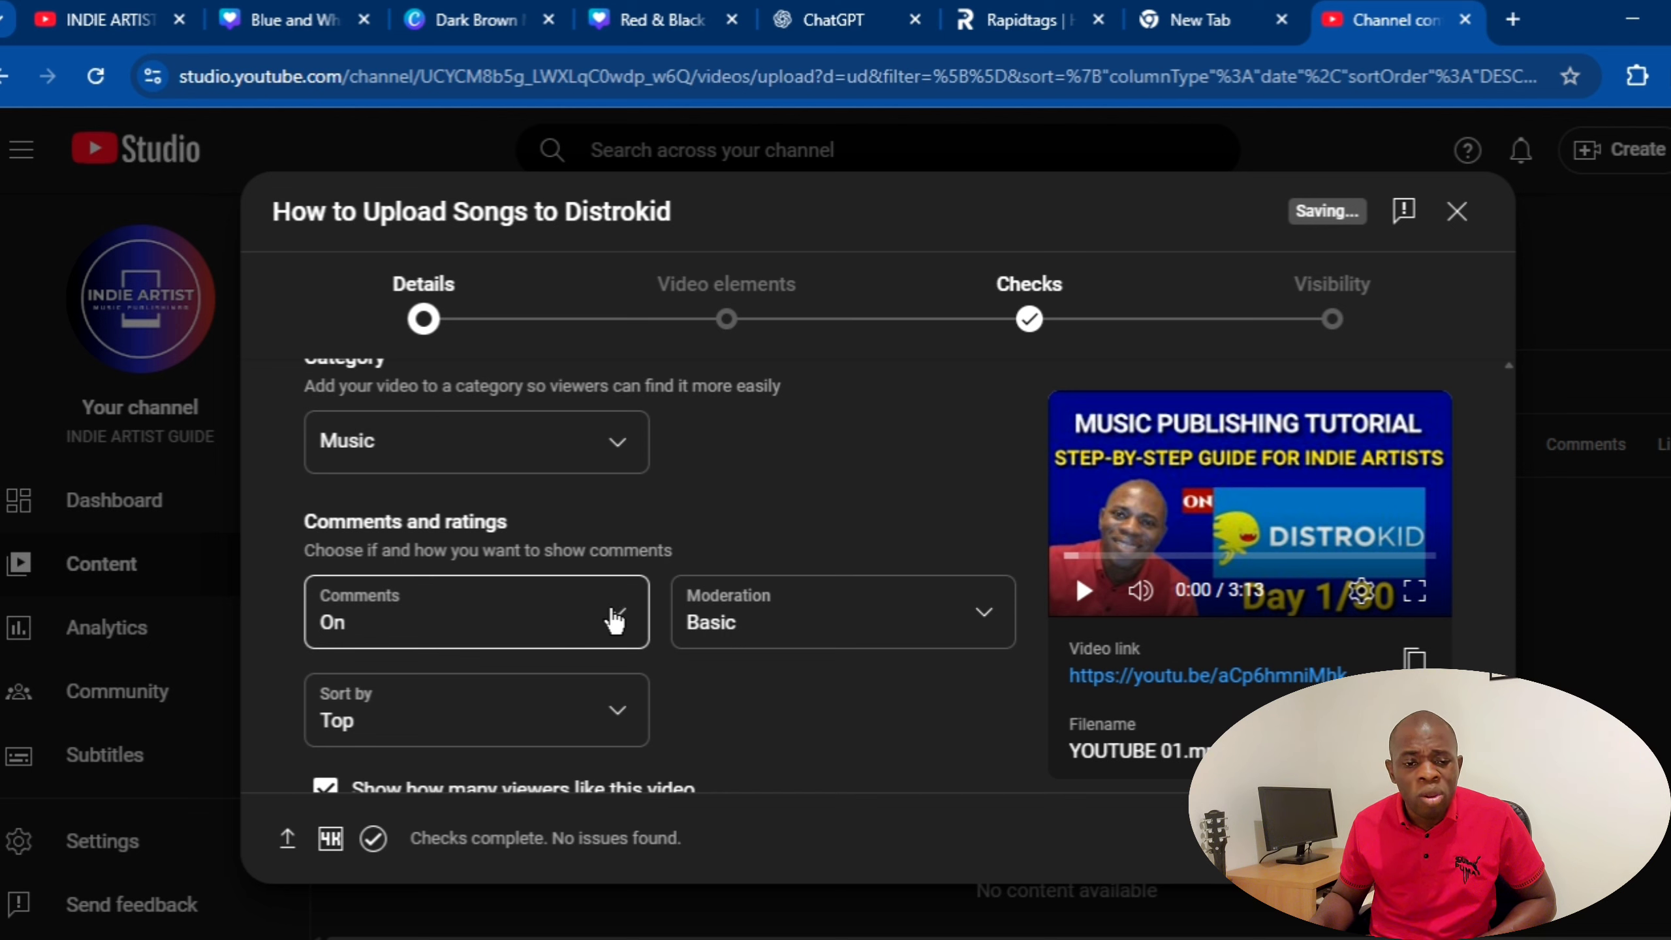
{"action": "left_click", "coordinate": [615, 619]}
{"action": "left_click", "coordinate": [553, 661]}
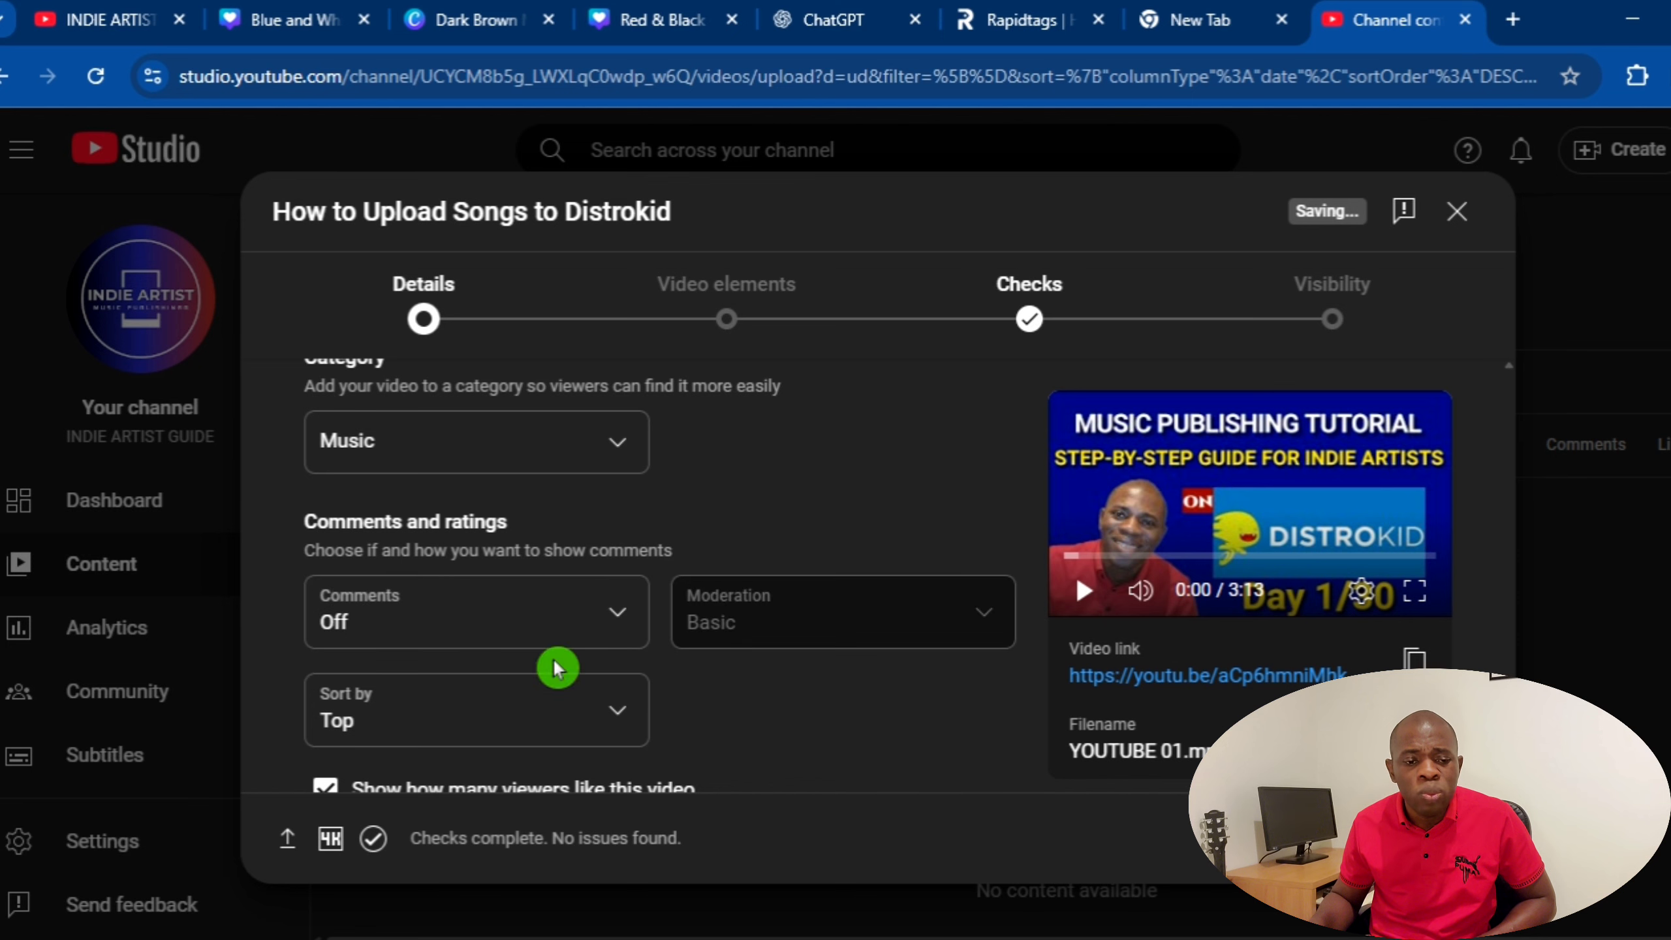
{"action": "left_click", "coordinate": [620, 624]}
{"action": "left_click", "coordinate": [547, 619]}
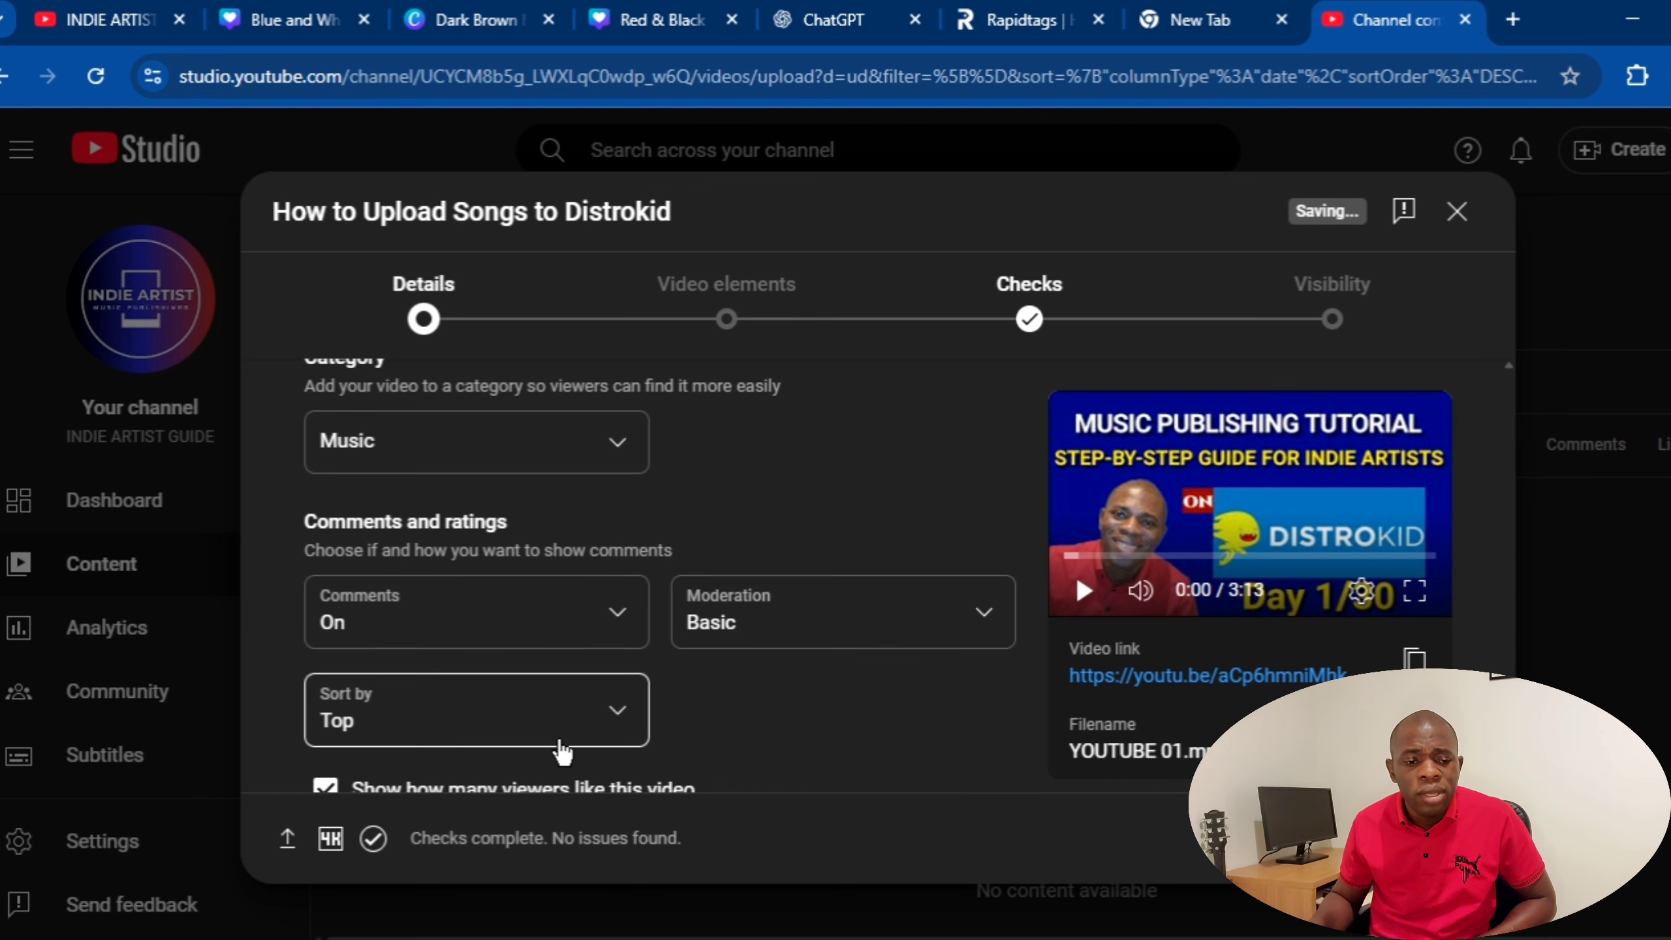
- Set the comments to be sorted by Newest
{"action": "left_click", "coordinate": [616, 719]}
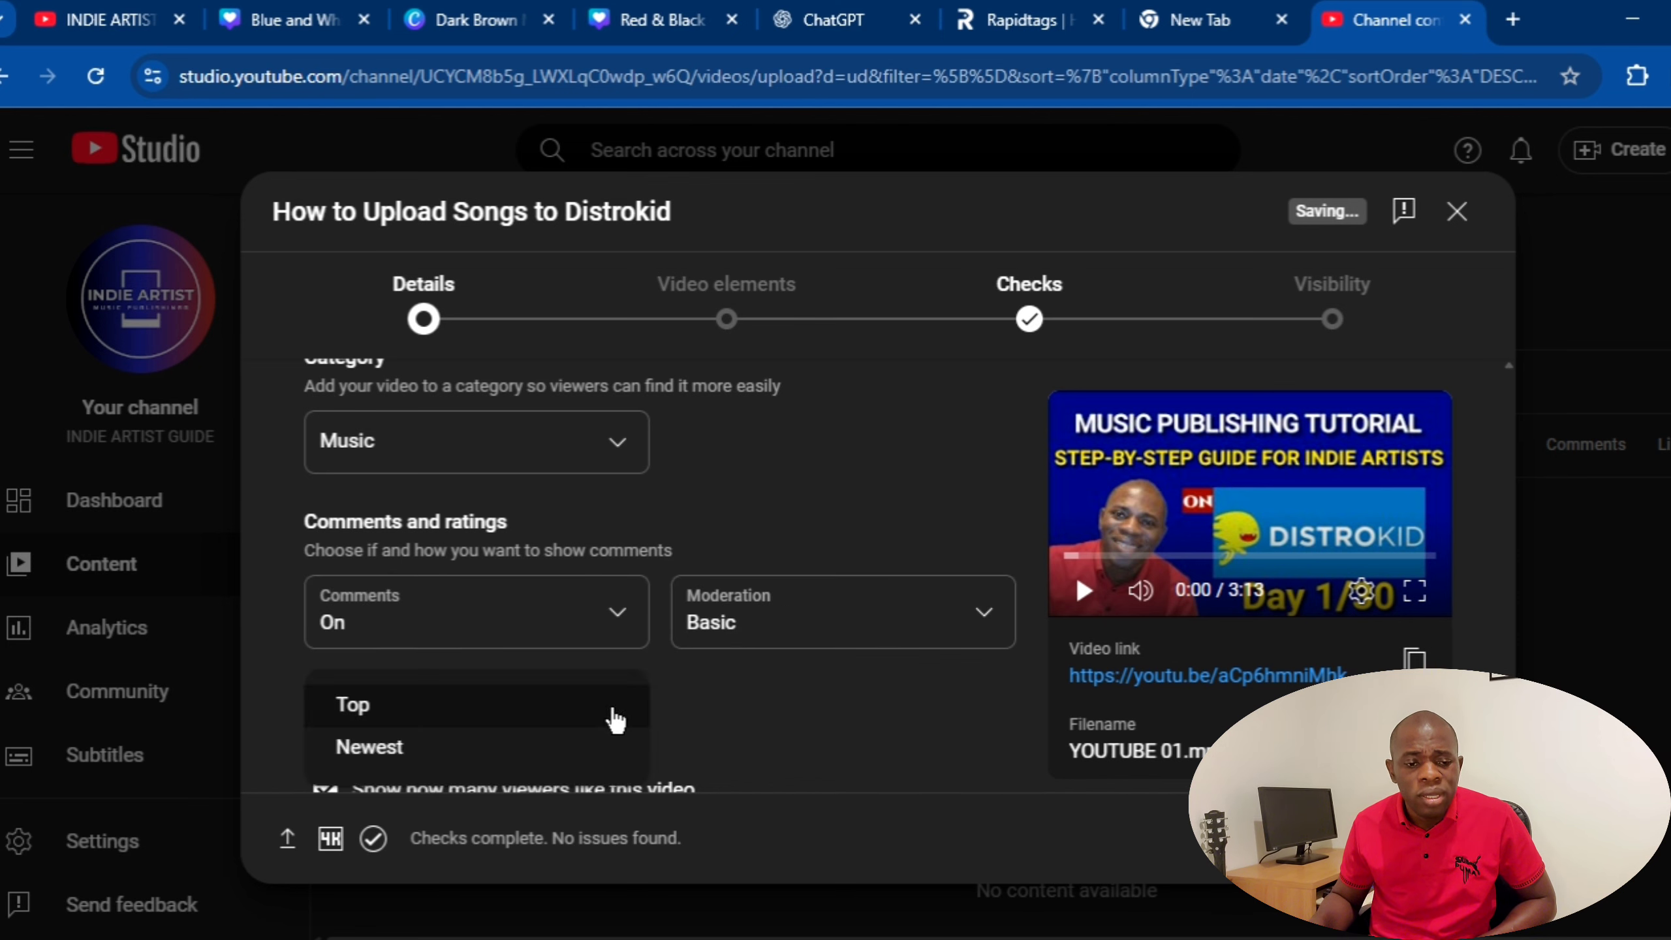
{"action": "left_click", "coordinate": [616, 717]}
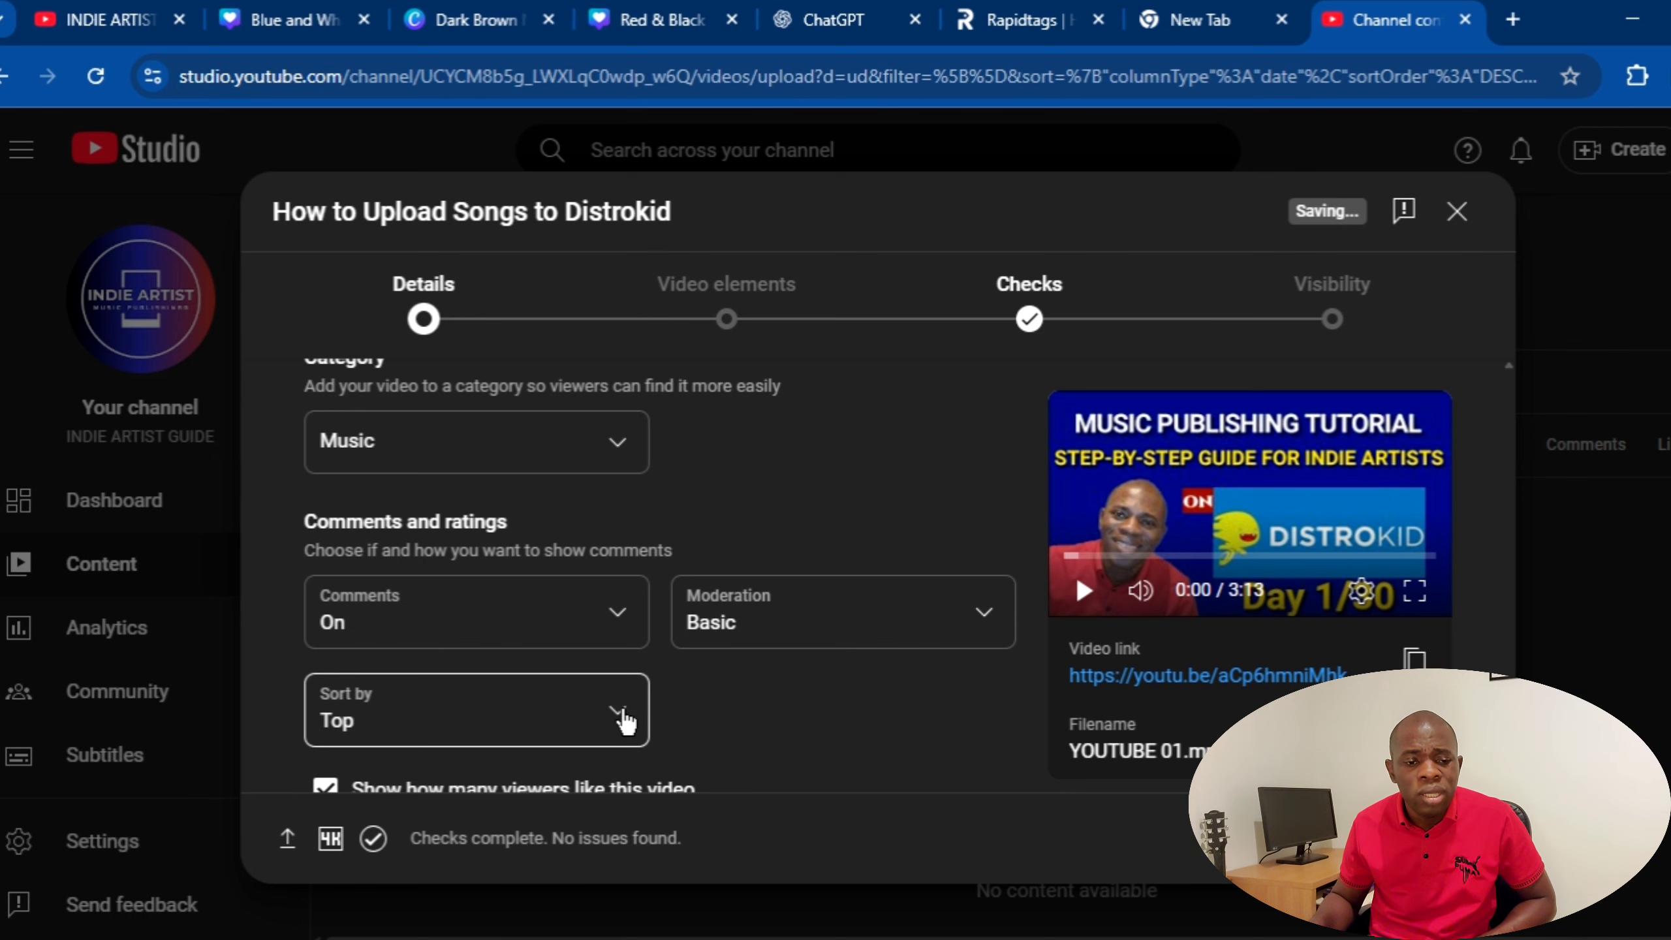
{"action": "scroll", "coordinate": [738, 709], "scroll_direction": "down", "scroll_amount": 1}
{"action": "left_click", "coordinate": [626, 634]}
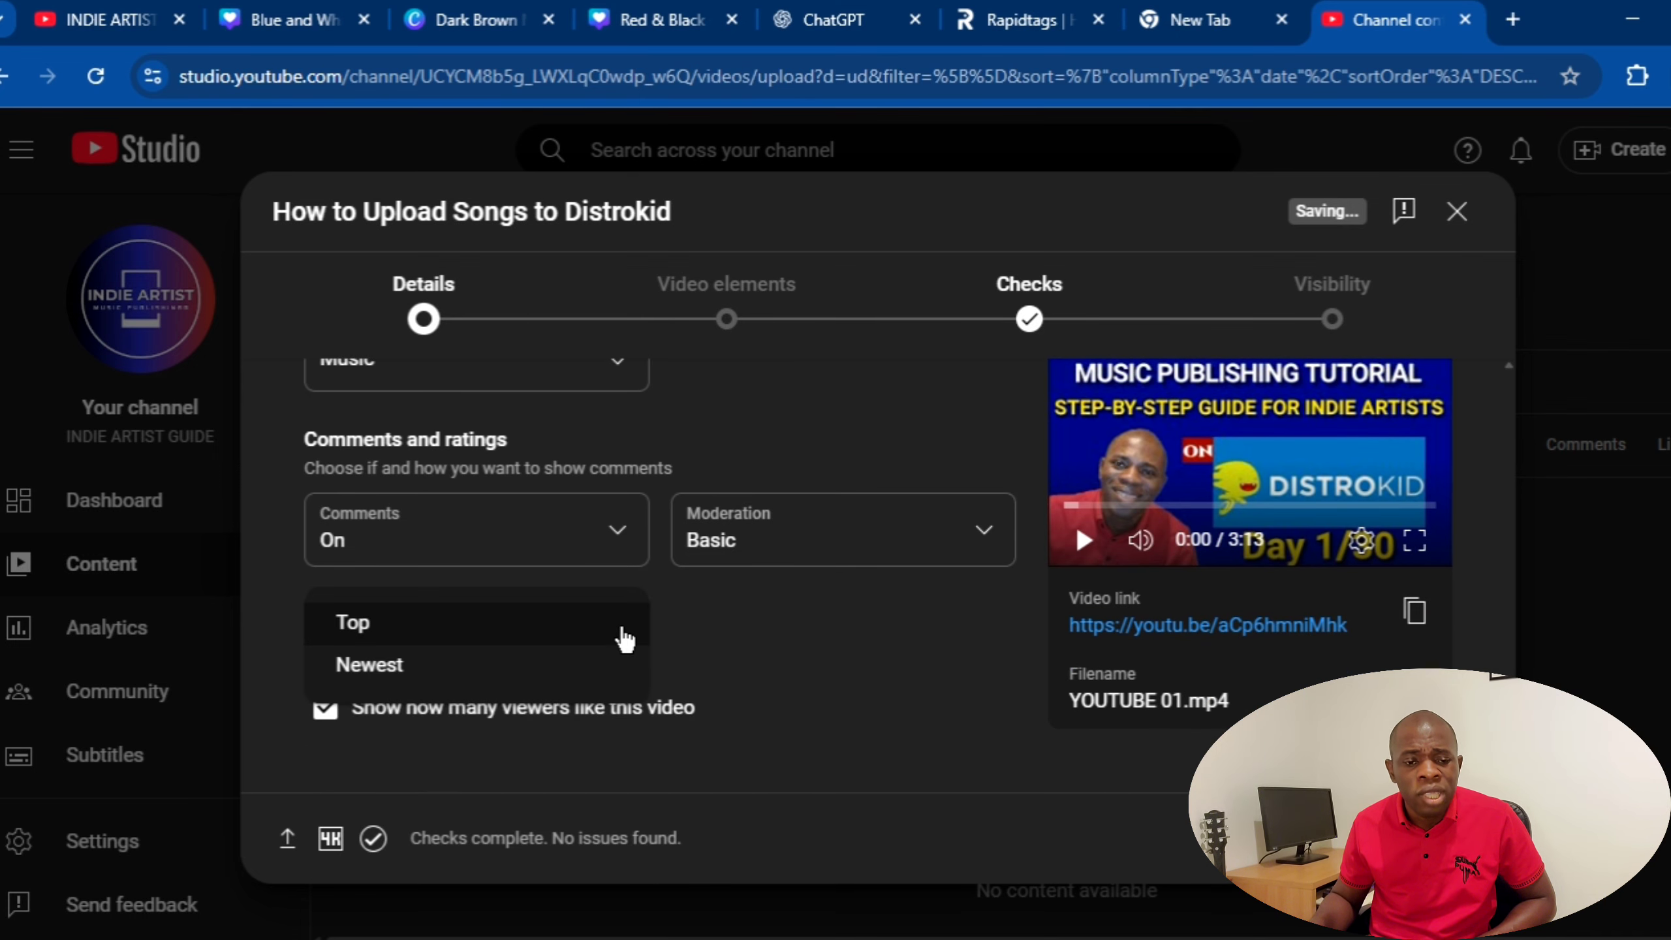
{"action": "left_click", "coordinate": [522, 666]}
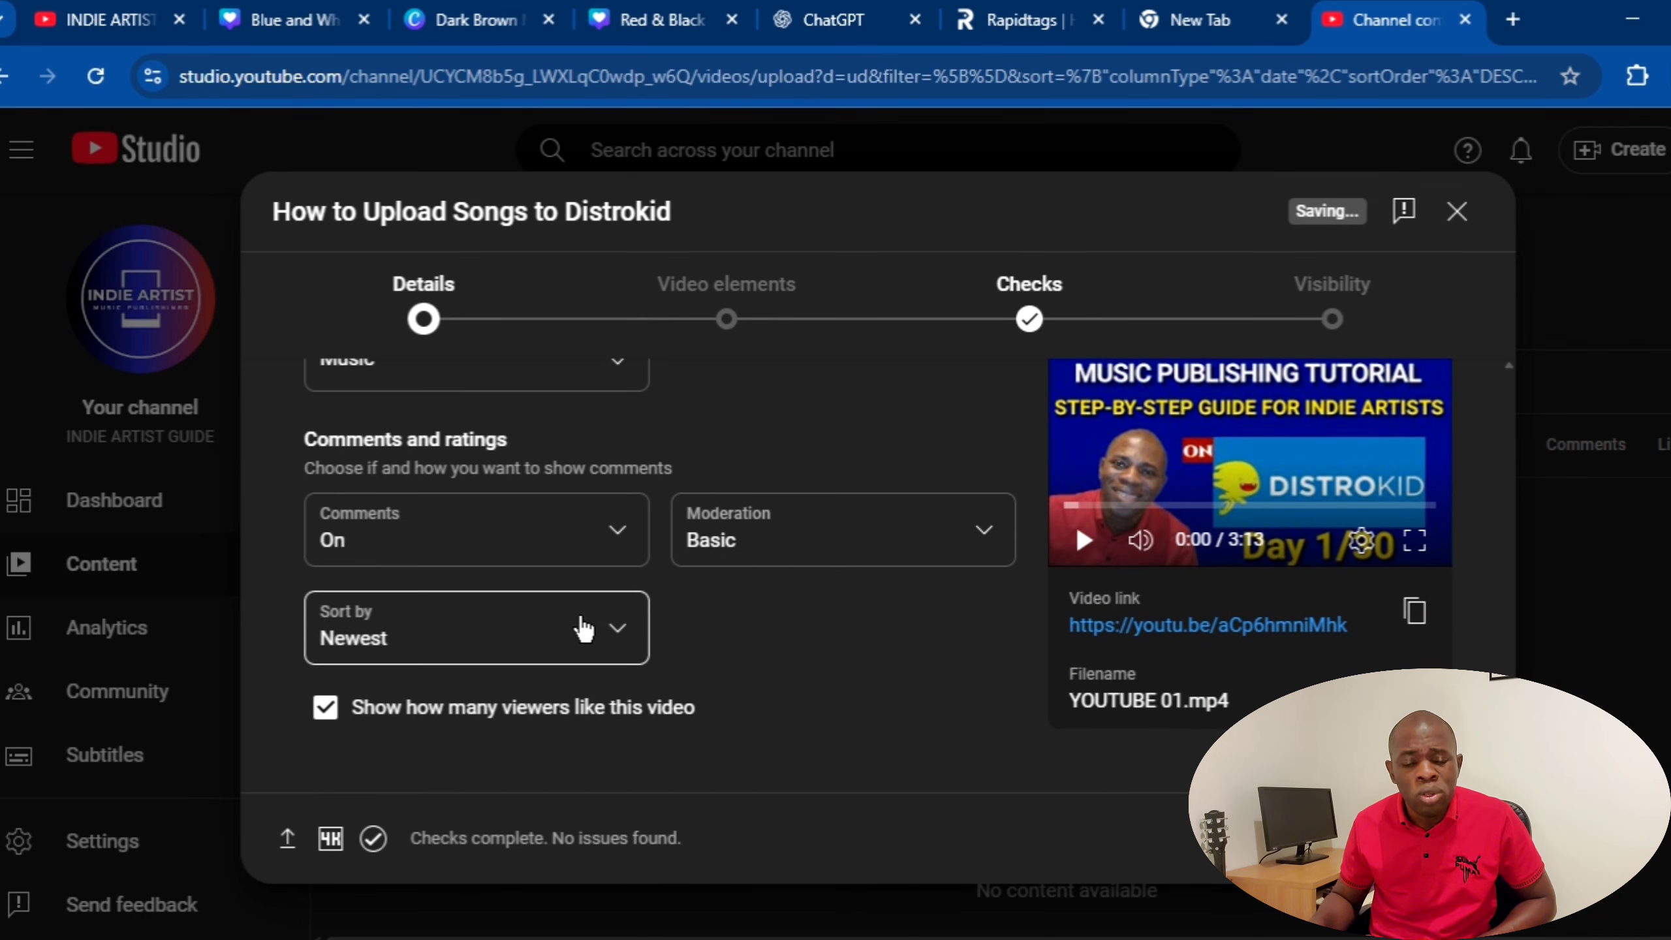
{"action": "left_click", "coordinate": [599, 641]}
{"action": "left_click", "coordinate": [862, 639]}
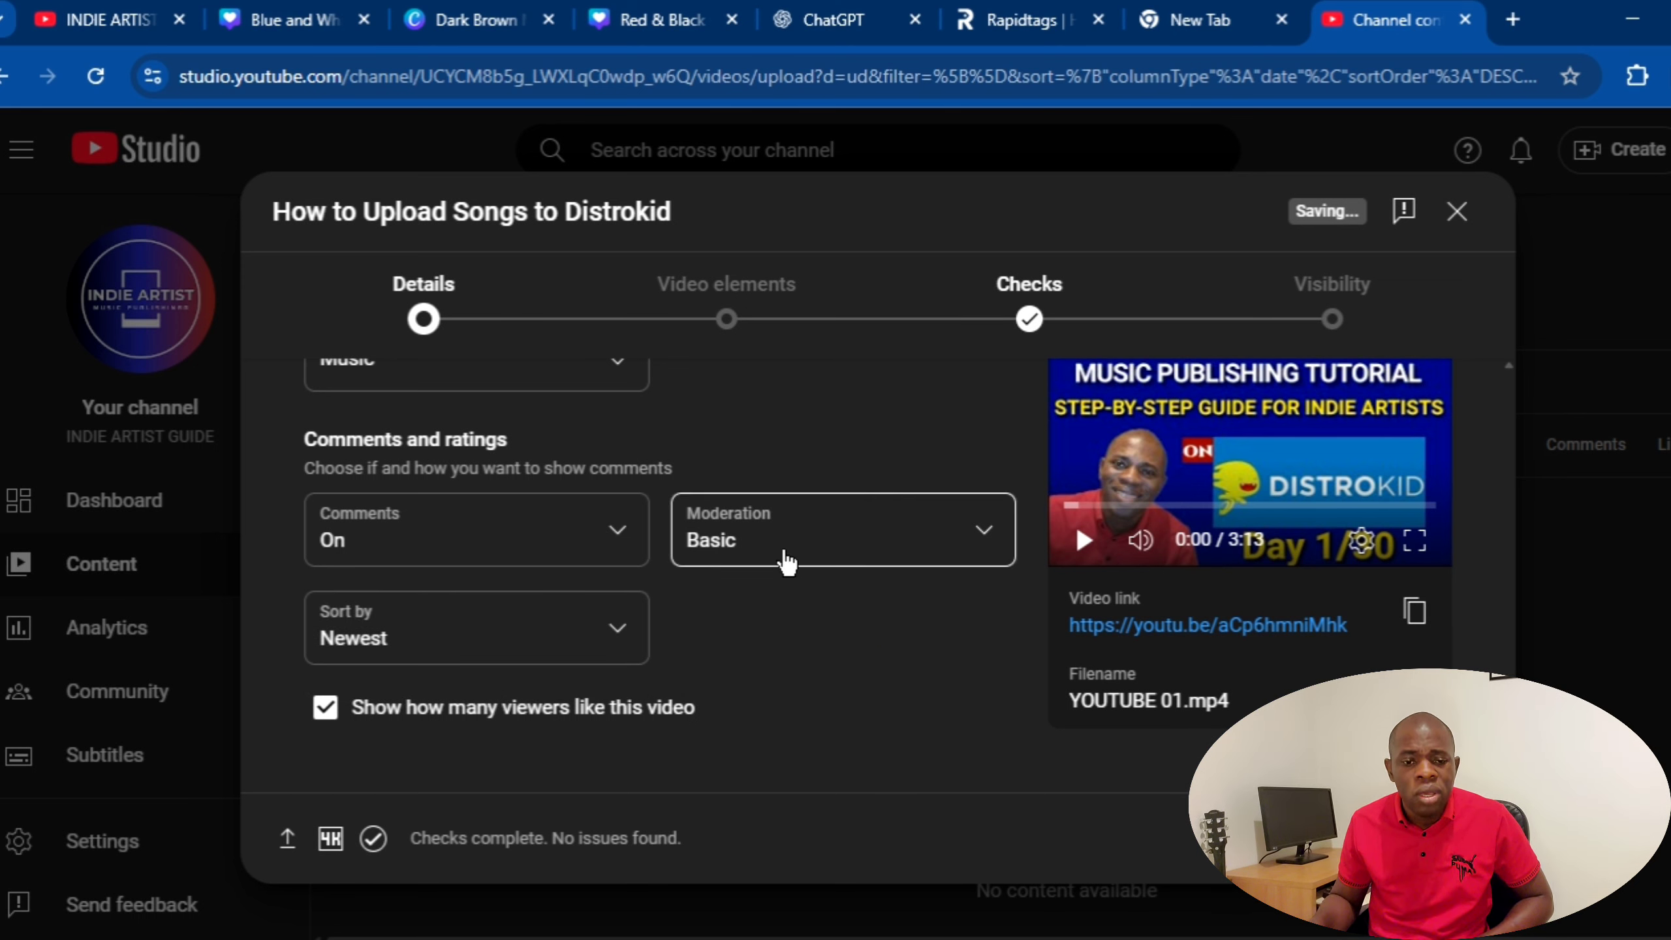
- Review the comment moderation levels without changing them, and toggle comments off and on again
{"action": "left_click", "coordinate": [812, 553]}
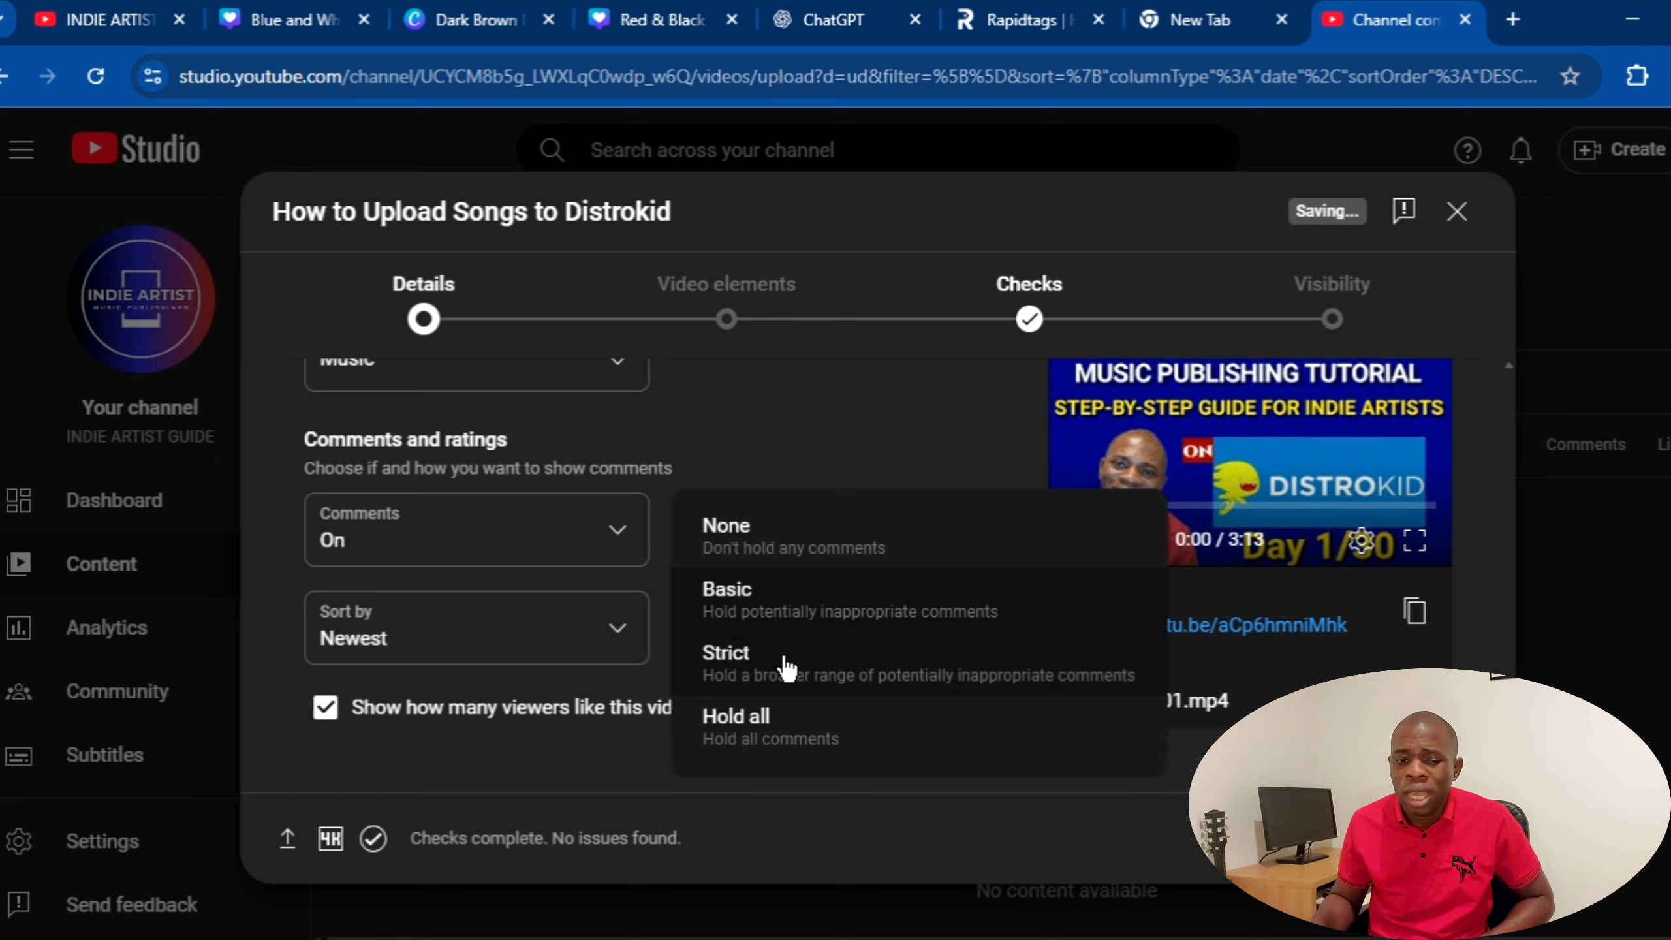
{"action": "left_click", "coordinate": [477, 561]}
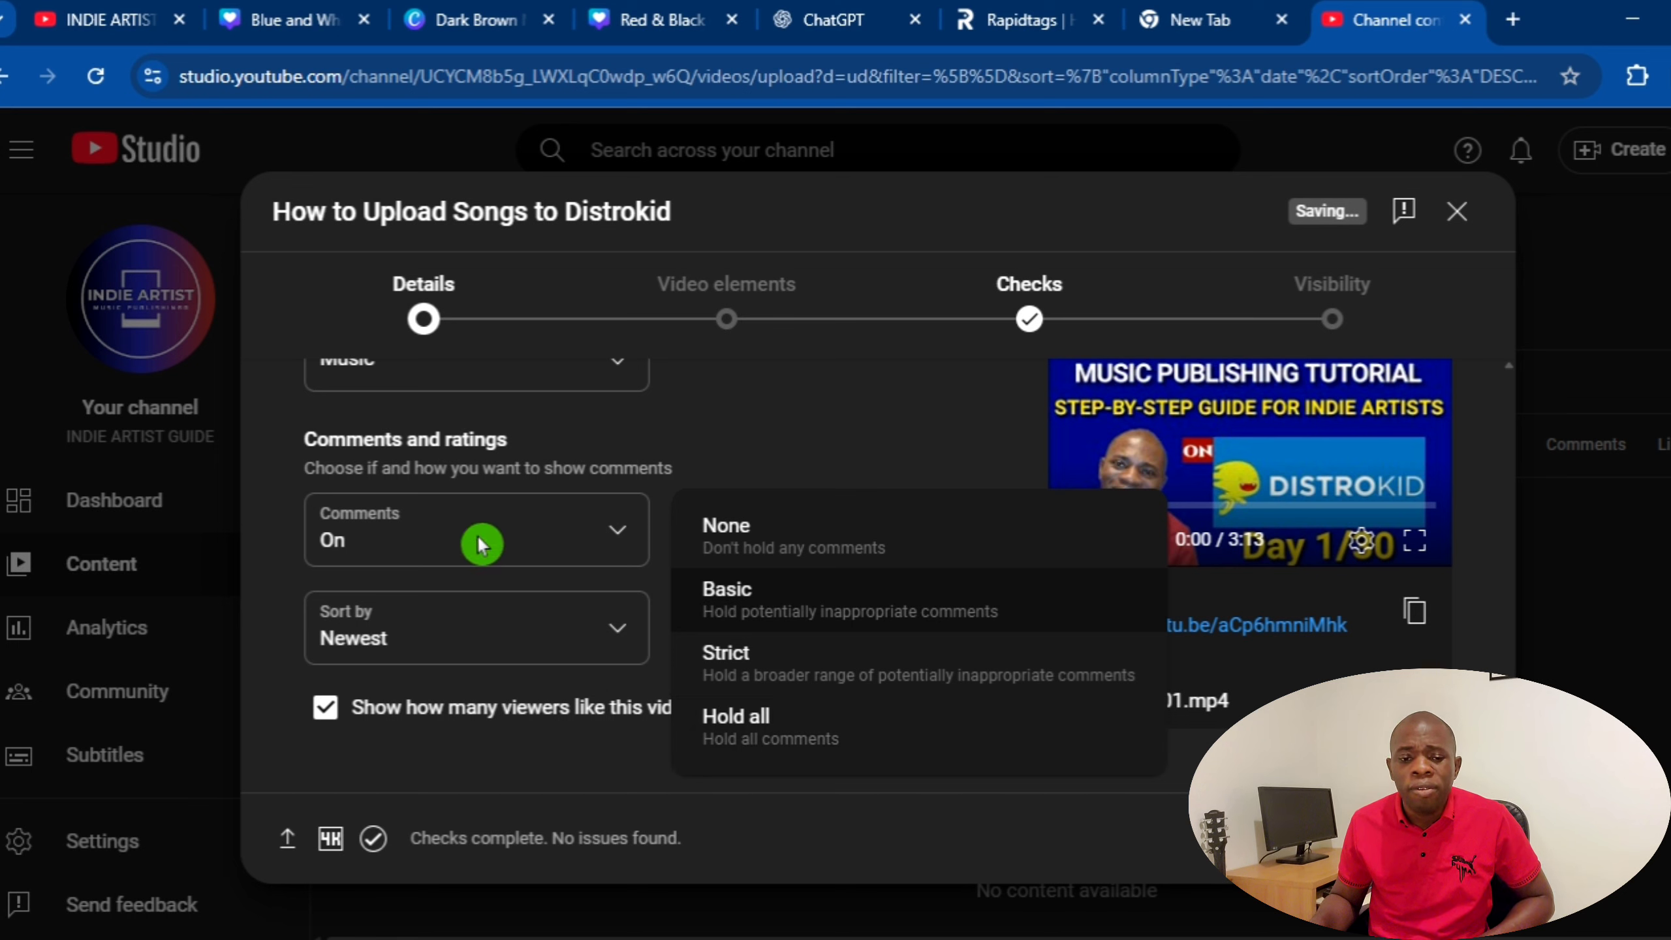
{"action": "left_click", "coordinate": [617, 531]}
{"action": "left_click", "coordinate": [347, 579]}
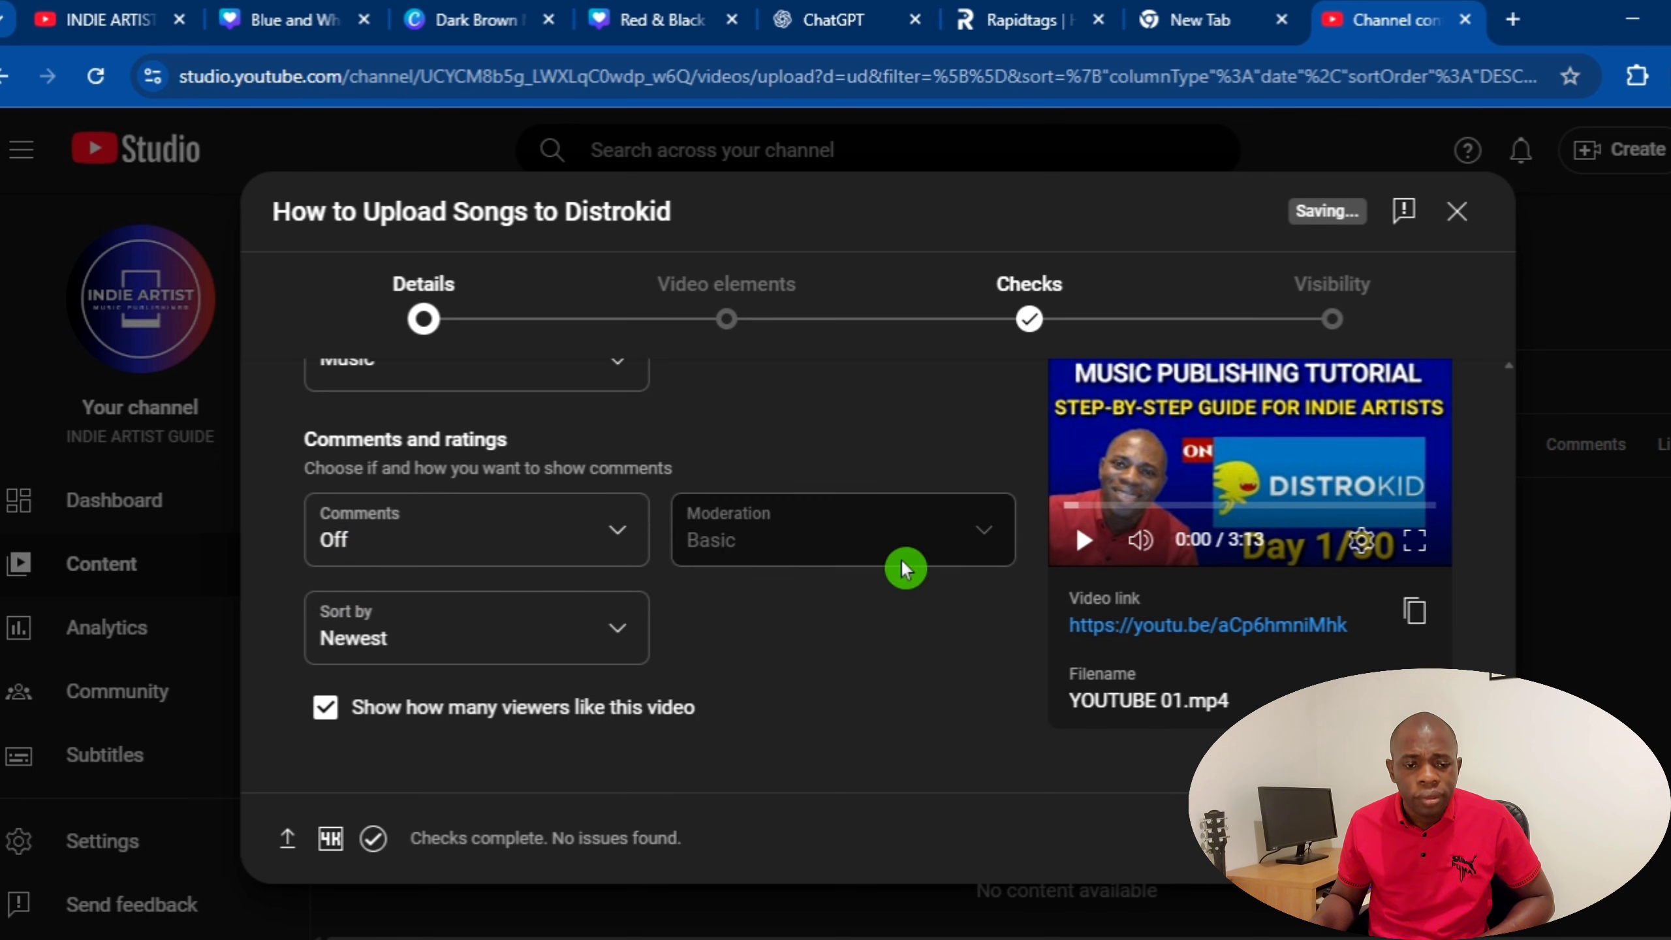
{"action": "left_click", "coordinate": [608, 534]}
{"action": "left_click", "coordinate": [436, 535]}
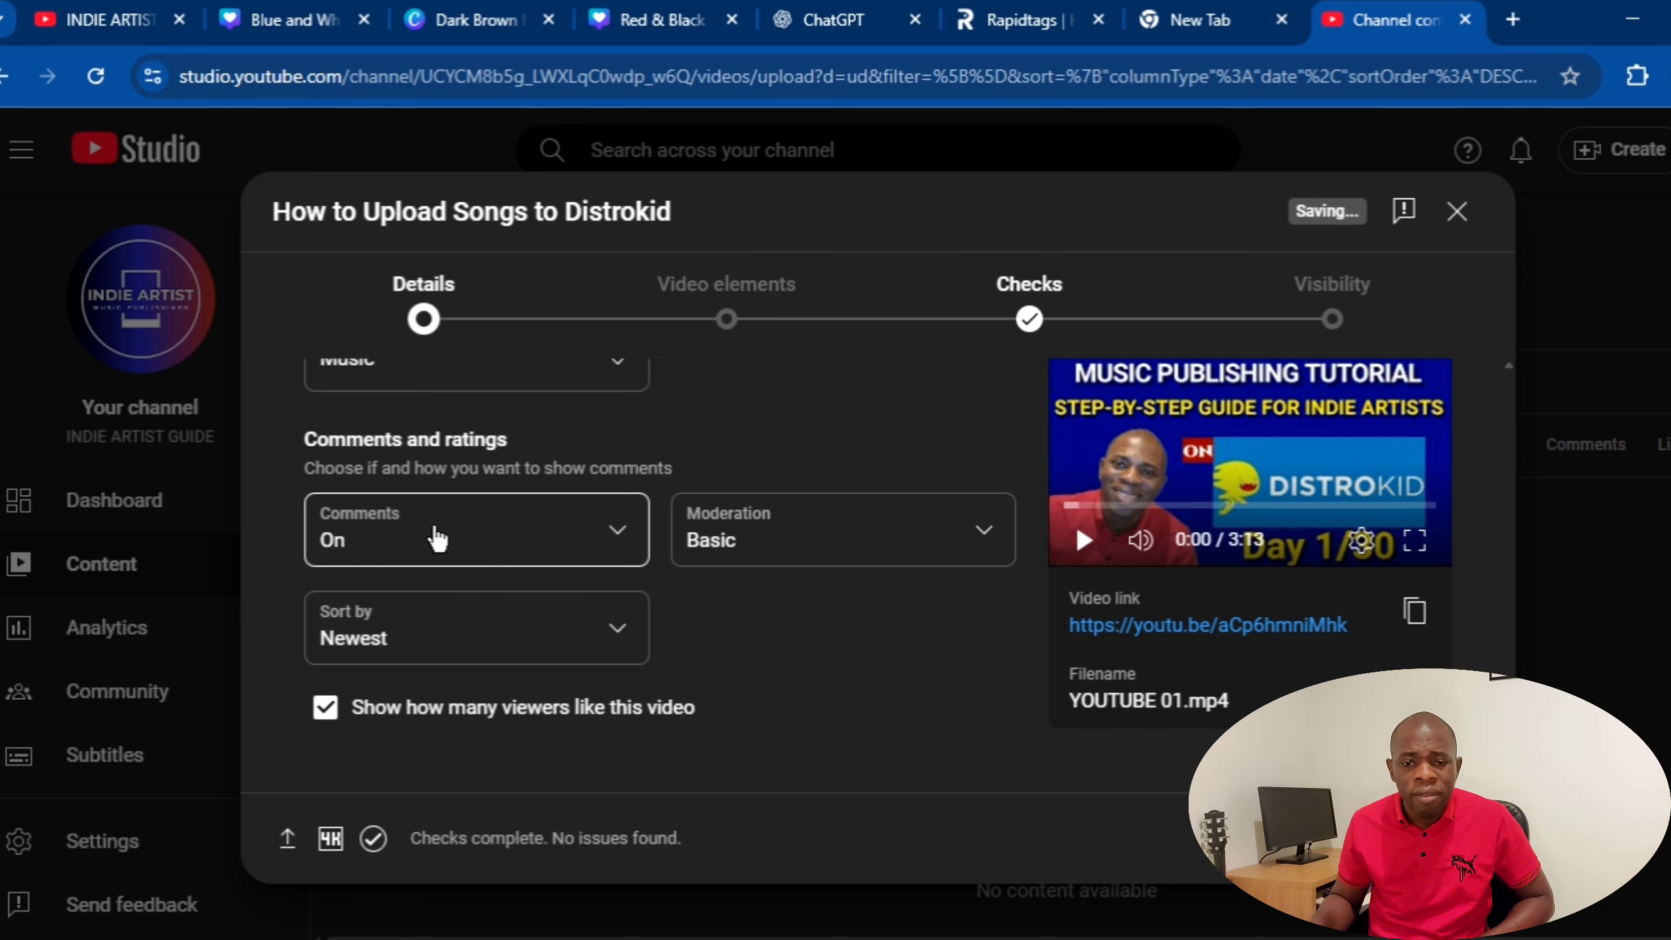
{"action": "left_click", "coordinate": [861, 670]}
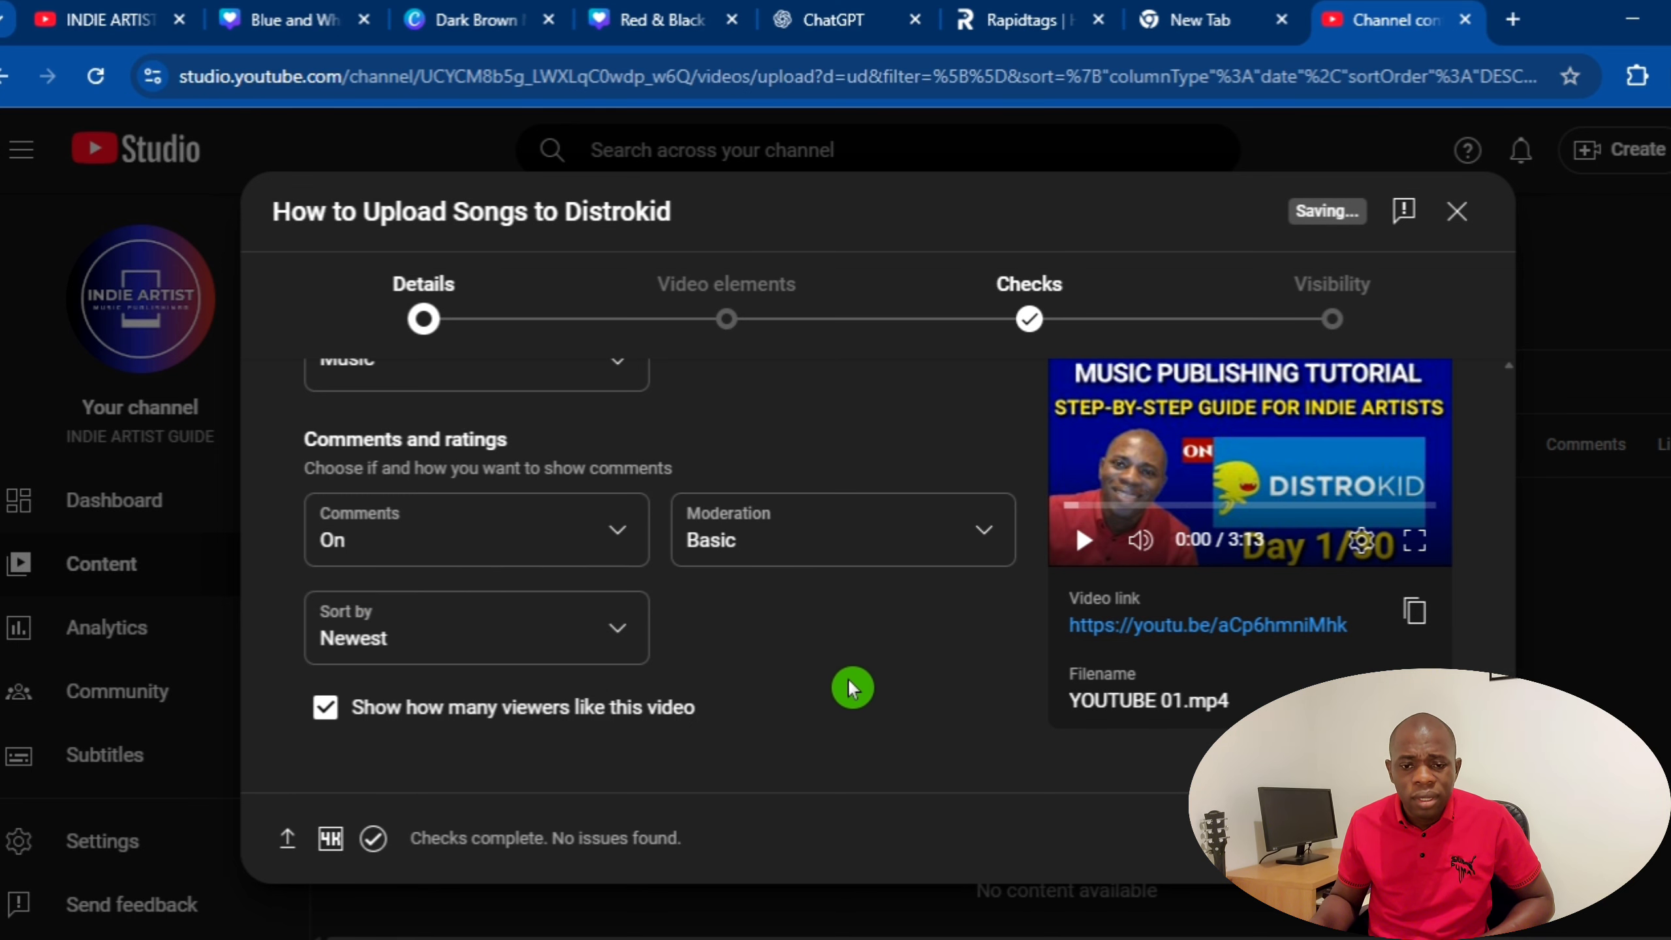
{"action": "scroll", "coordinate": [850, 685], "scroll_direction": "up", "scroll_amount": 15}
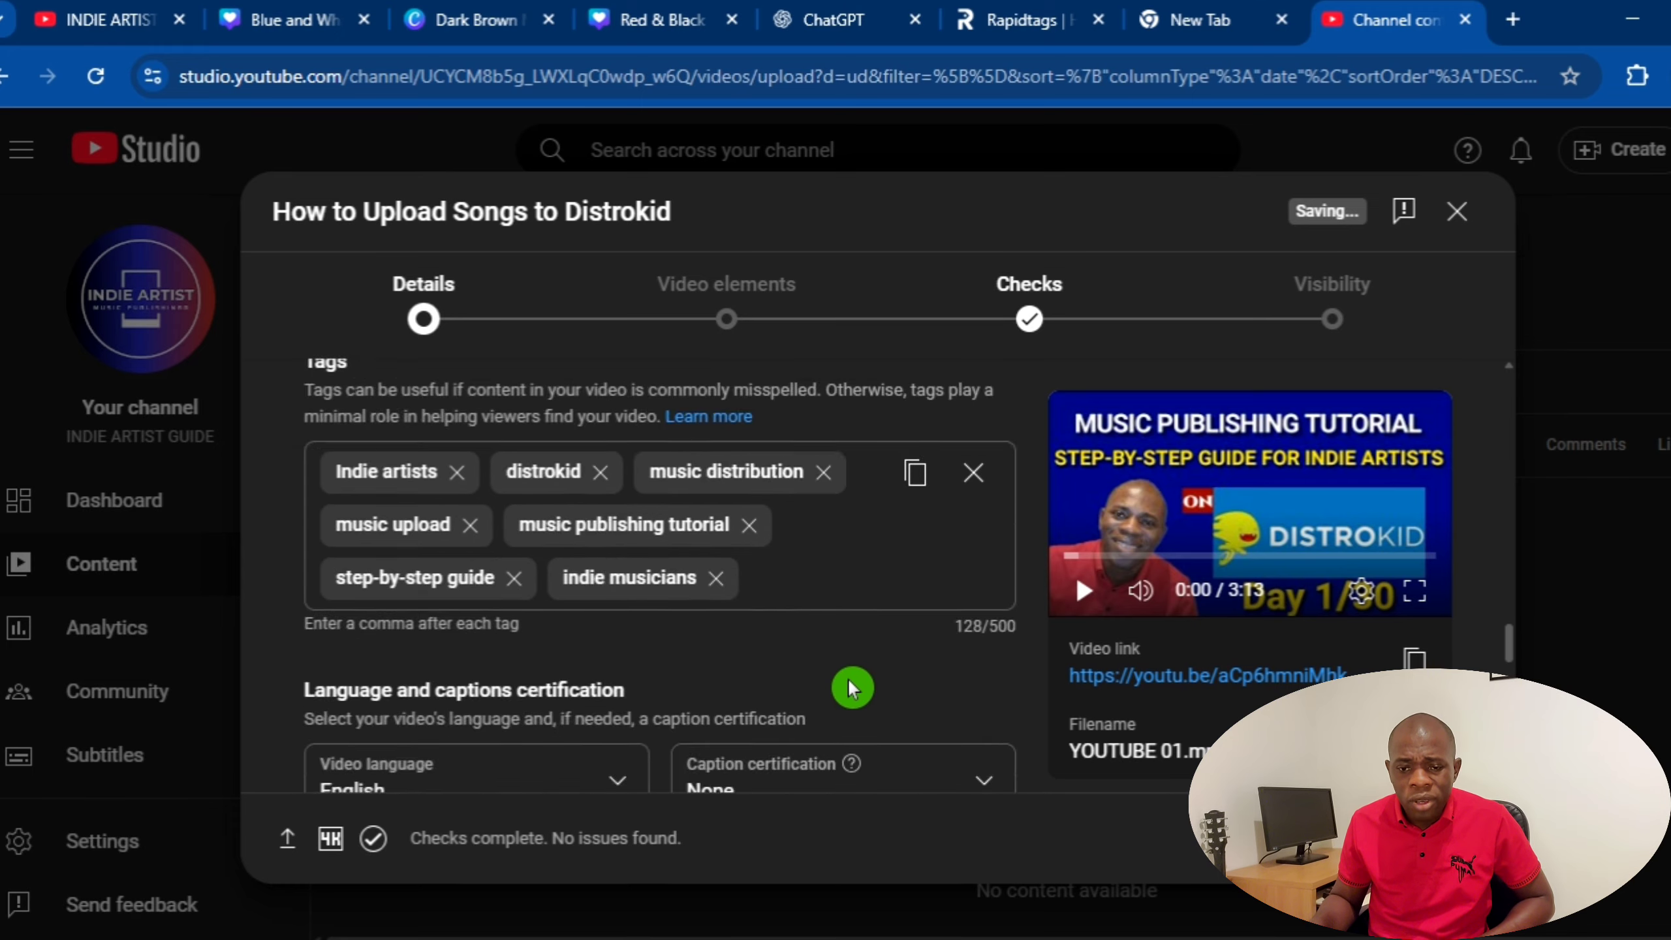
- Replace the video's custom thumbnail with the second auto-generated image
{"action": "scroll", "coordinate": [850, 688], "scroll_direction": "up", "scroll_amount": 15}
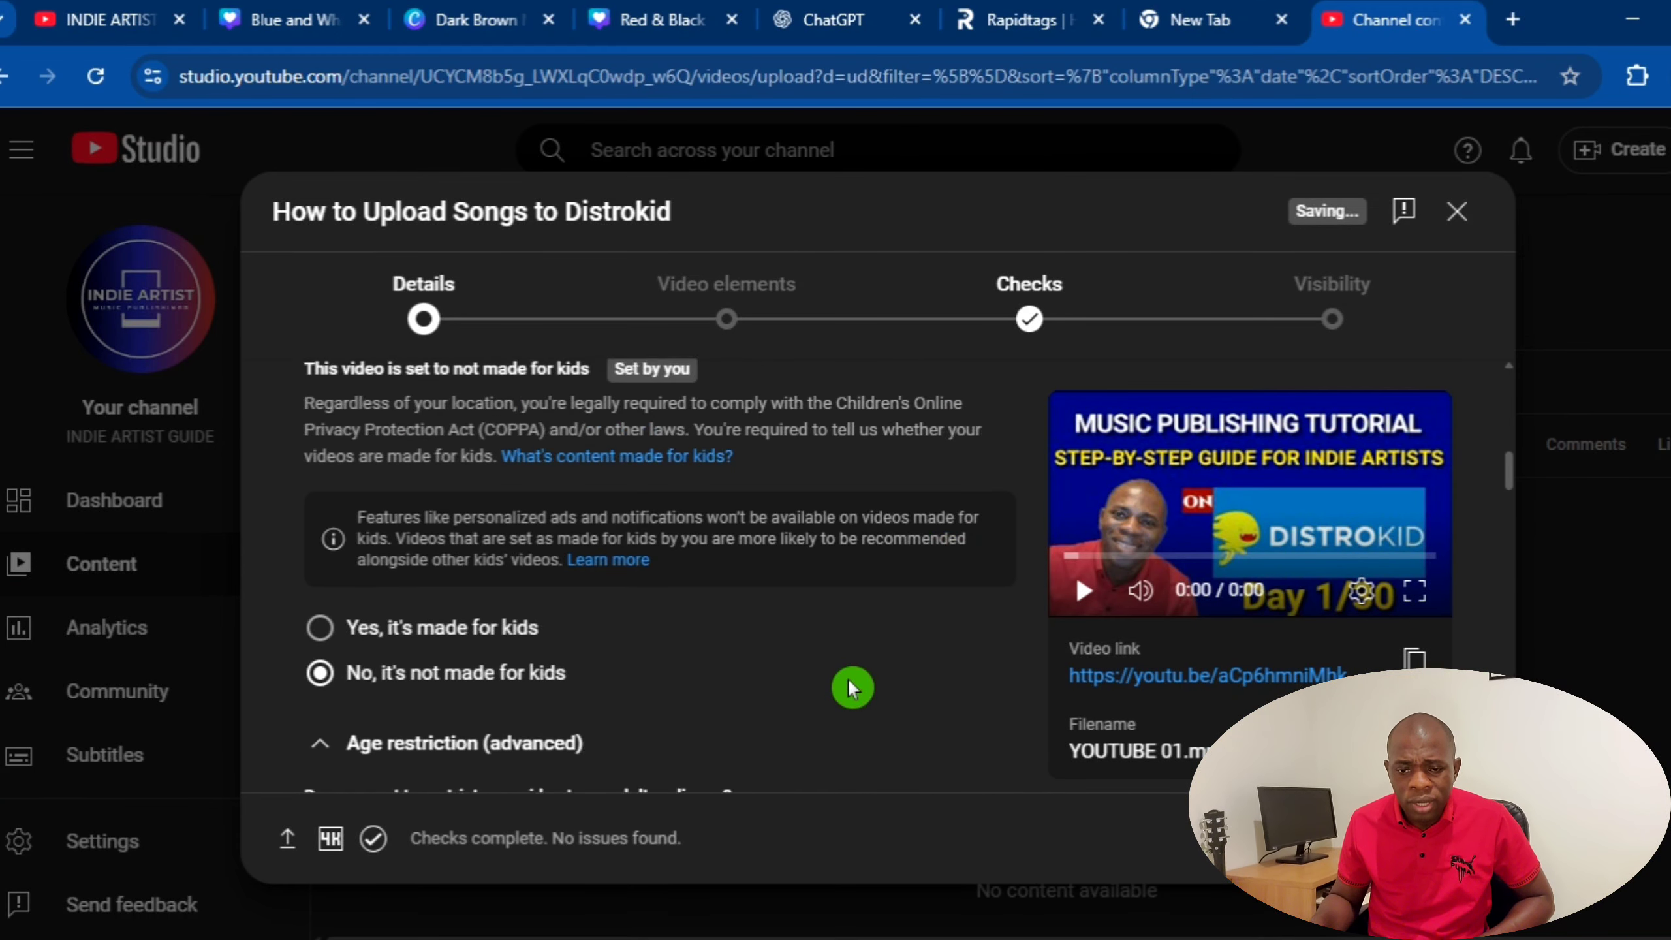
{"action": "scroll", "coordinate": [852, 687], "scroll_direction": "up", "scroll_amount": 10}
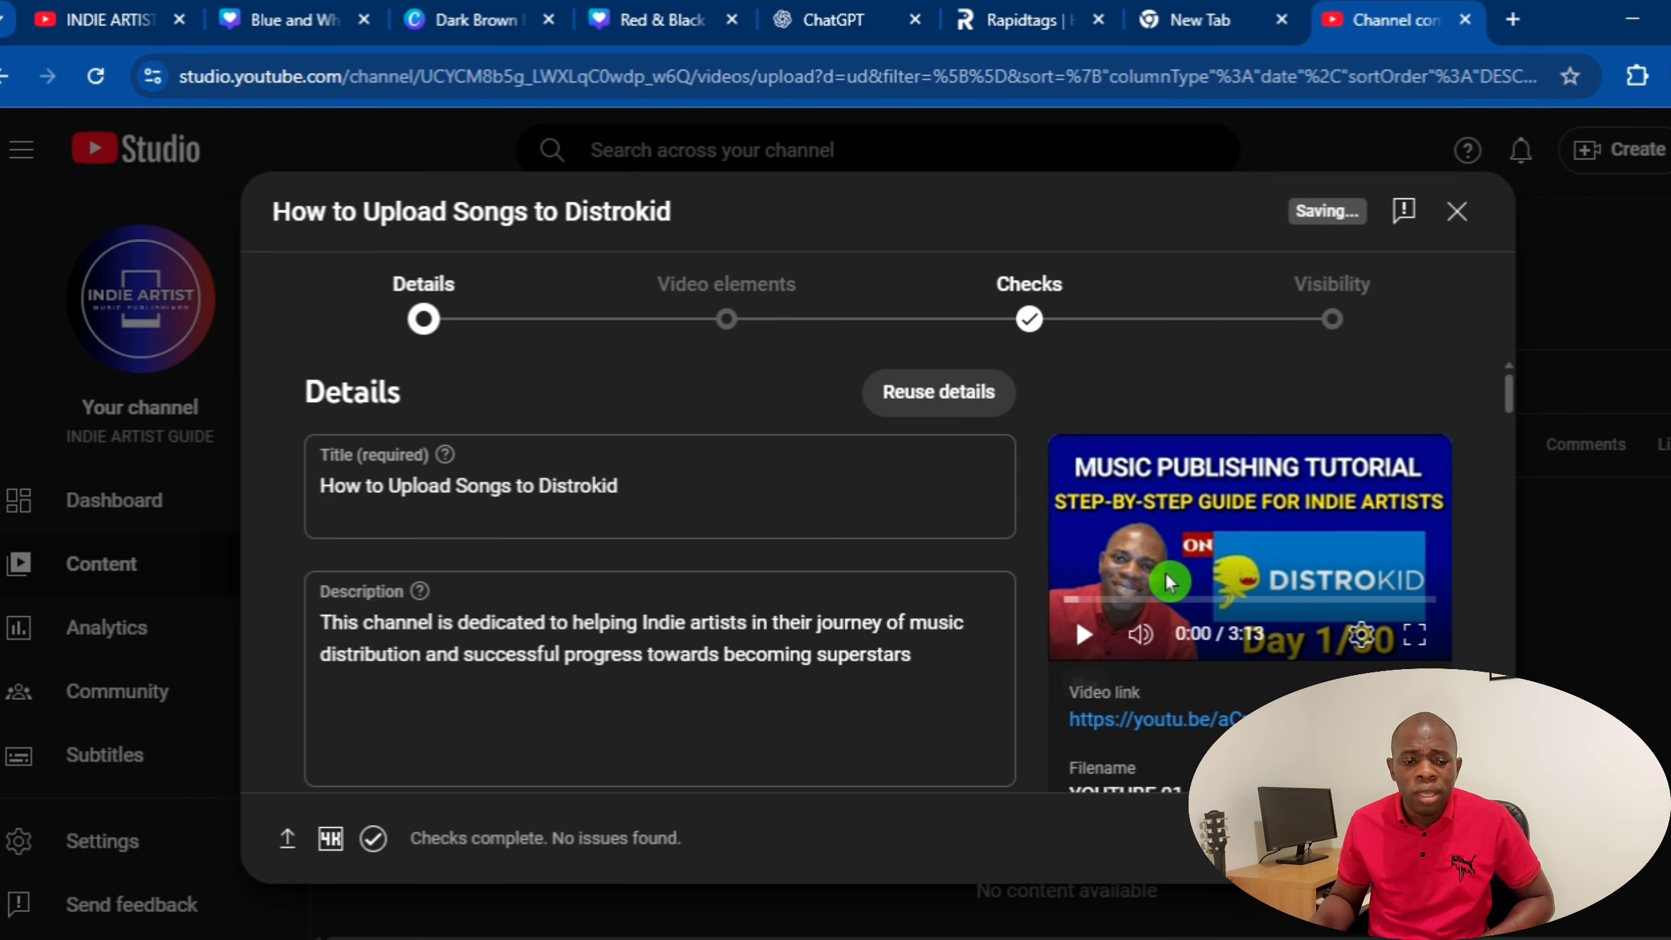
{"action": "scroll", "coordinate": [487, 527], "scroll_direction": "down", "scroll_amount": 5}
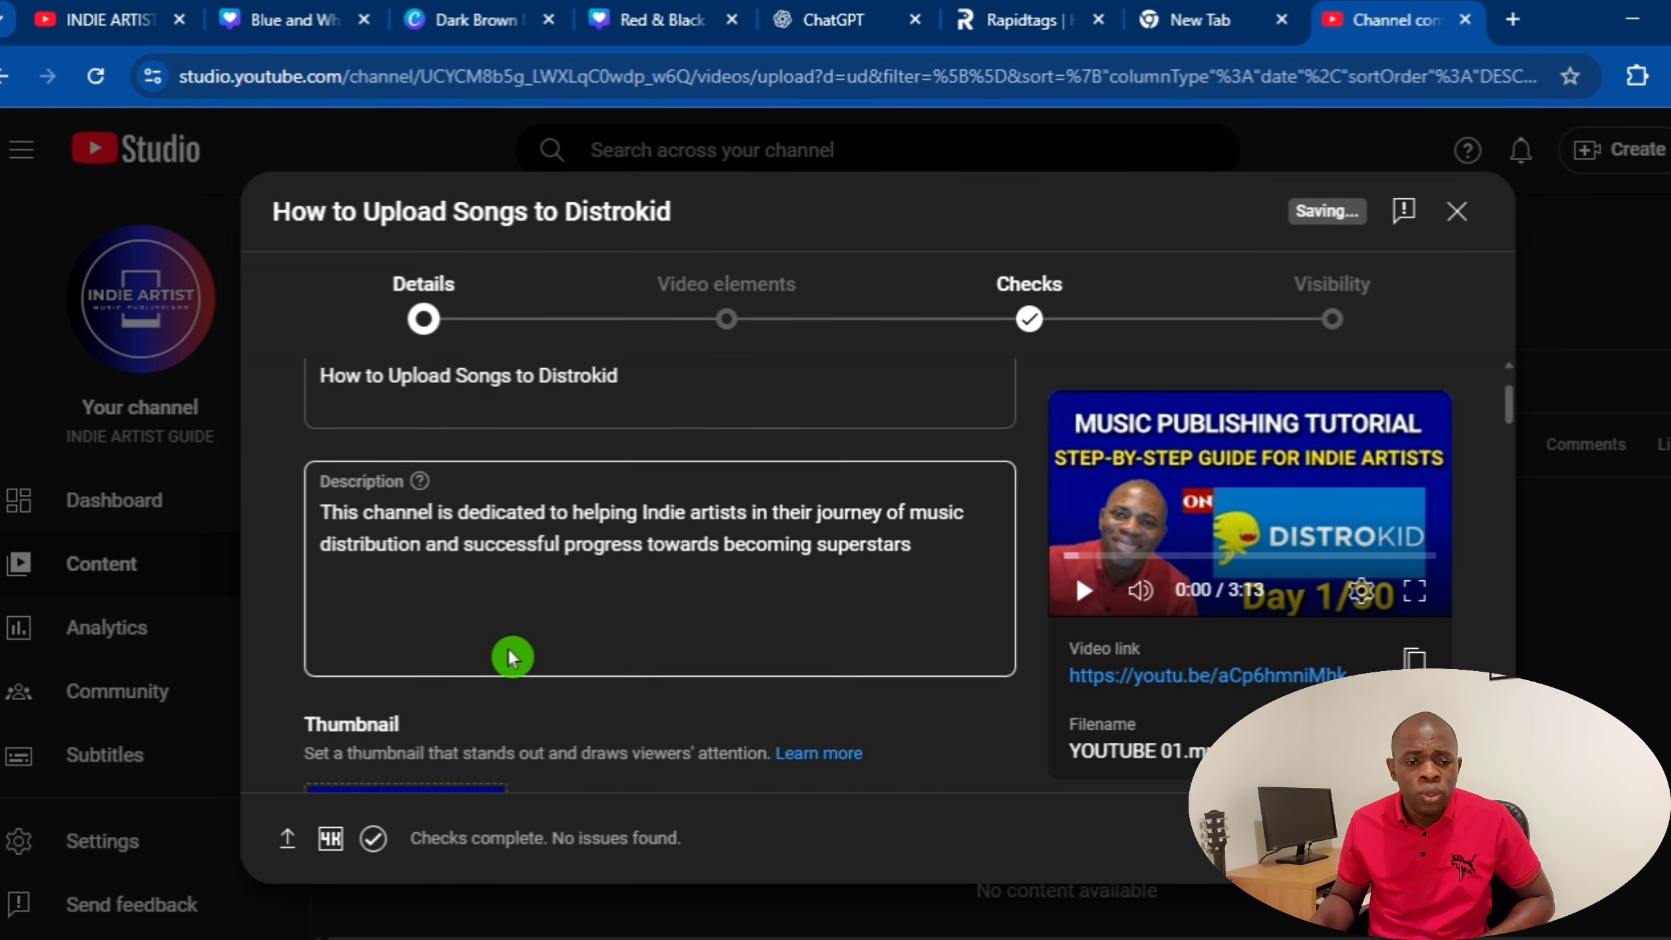
{"action": "scroll", "coordinate": [421, 487], "scroll_direction": "up", "scroll_amount": 3}
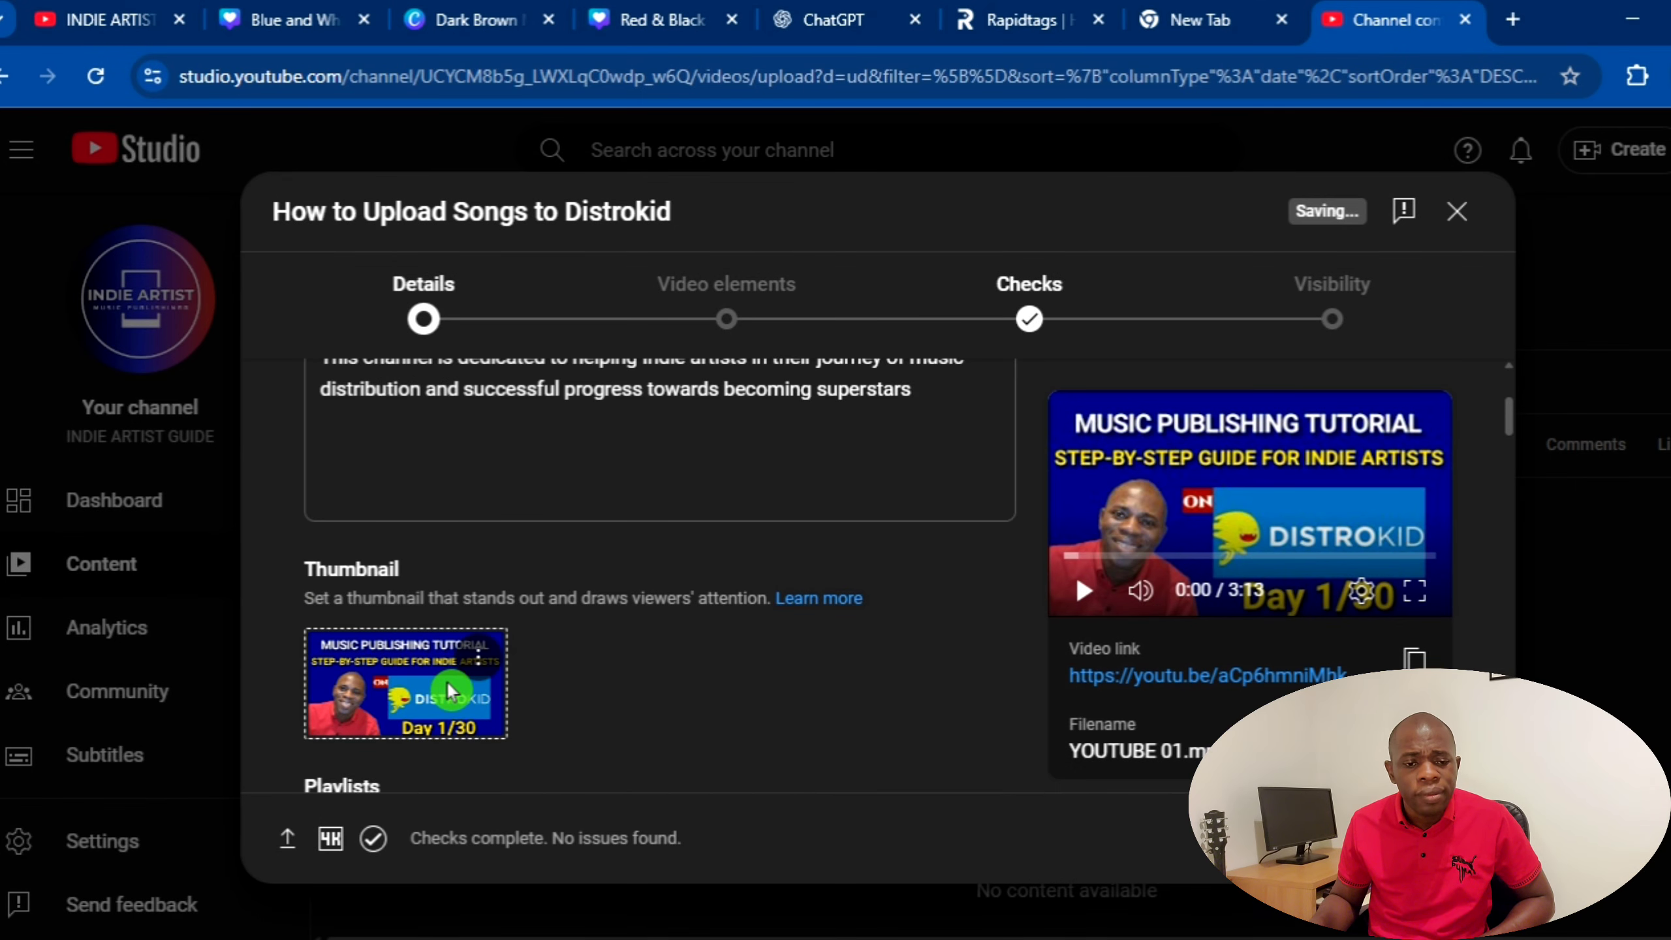
{"action": "scroll", "coordinate": [431, 705], "scroll_direction": "up", "scroll_amount": 1}
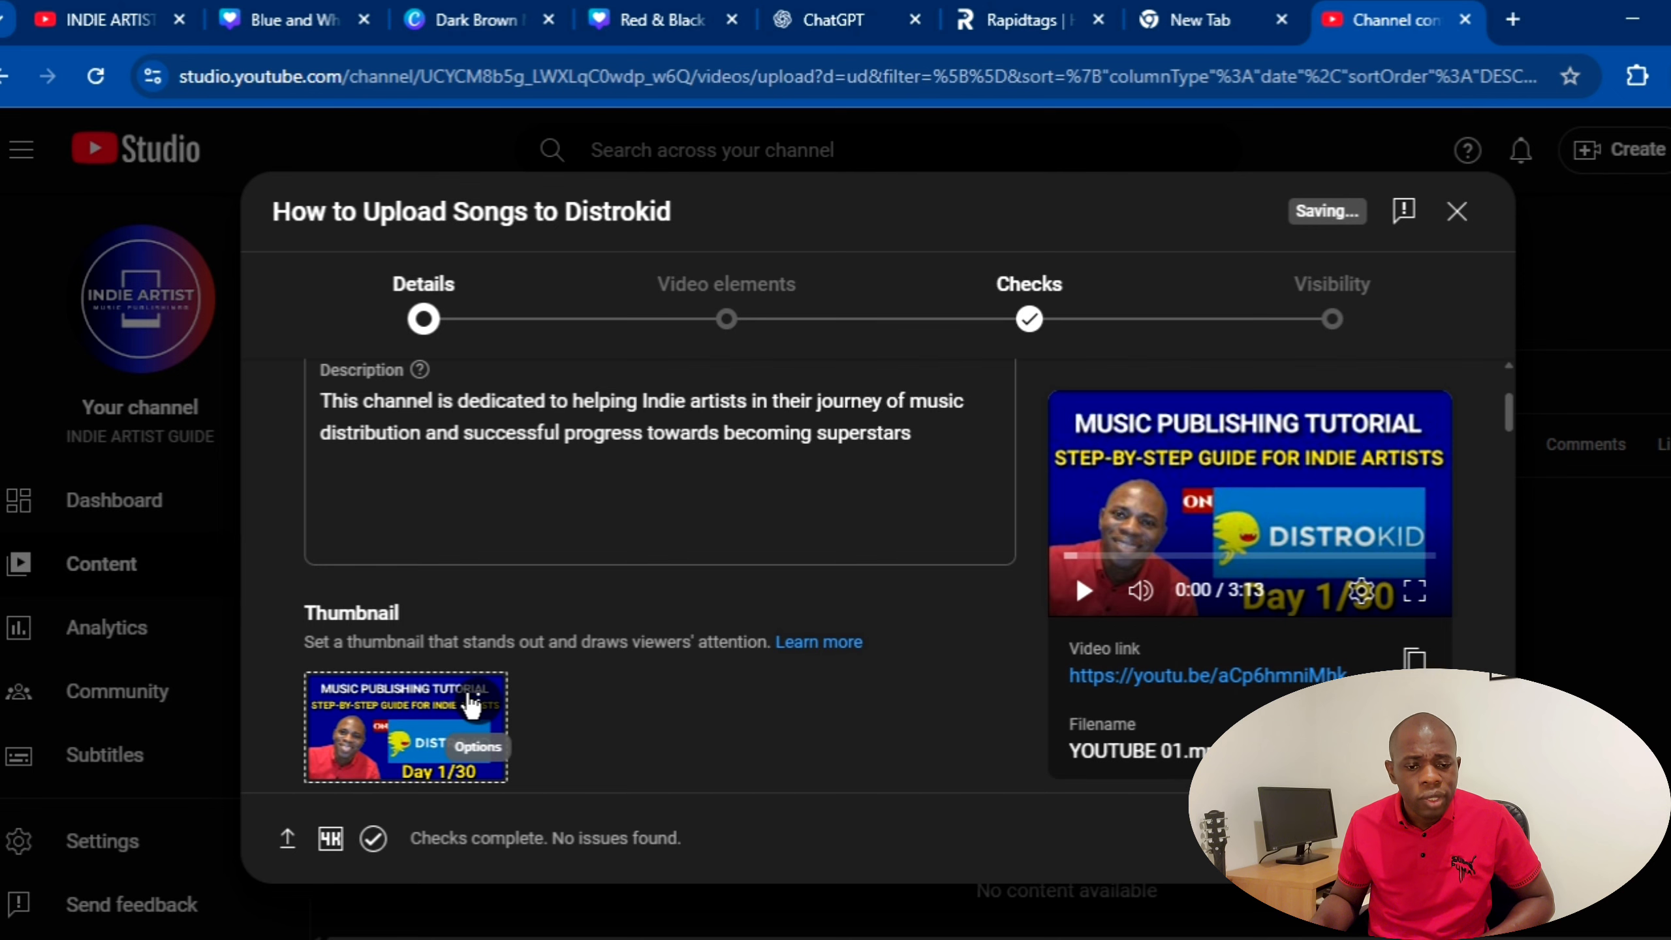
{"action": "left_click", "coordinate": [477, 707]}
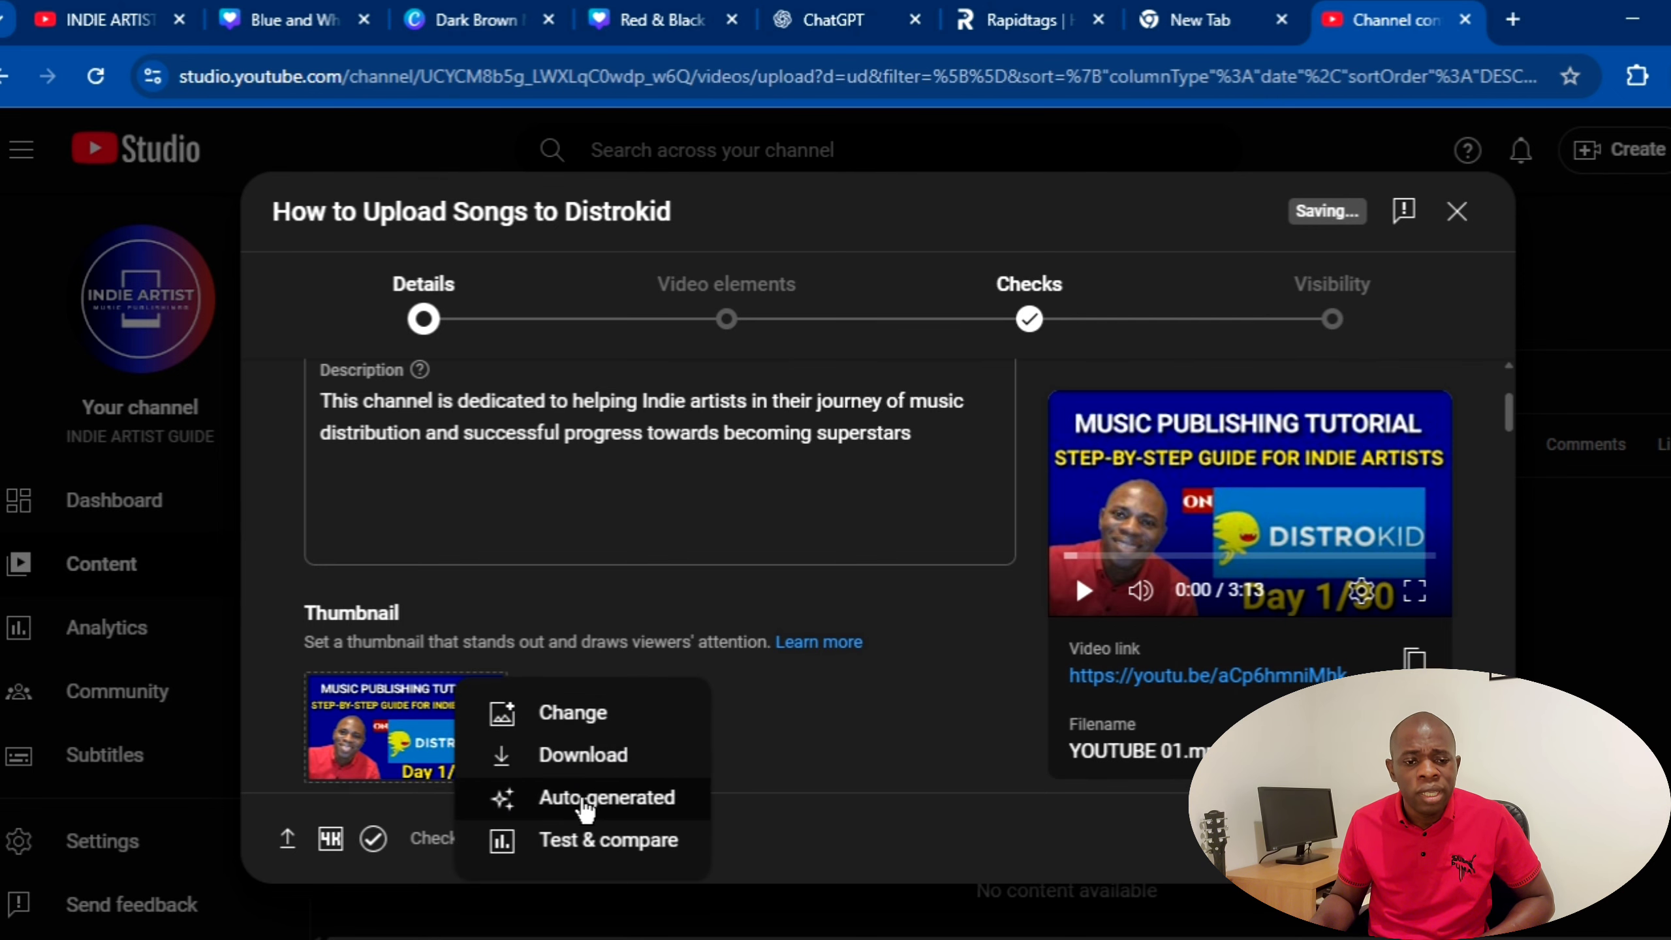
{"action": "left_click", "coordinate": [582, 804]}
{"action": "left_click", "coordinate": [521, 589]}
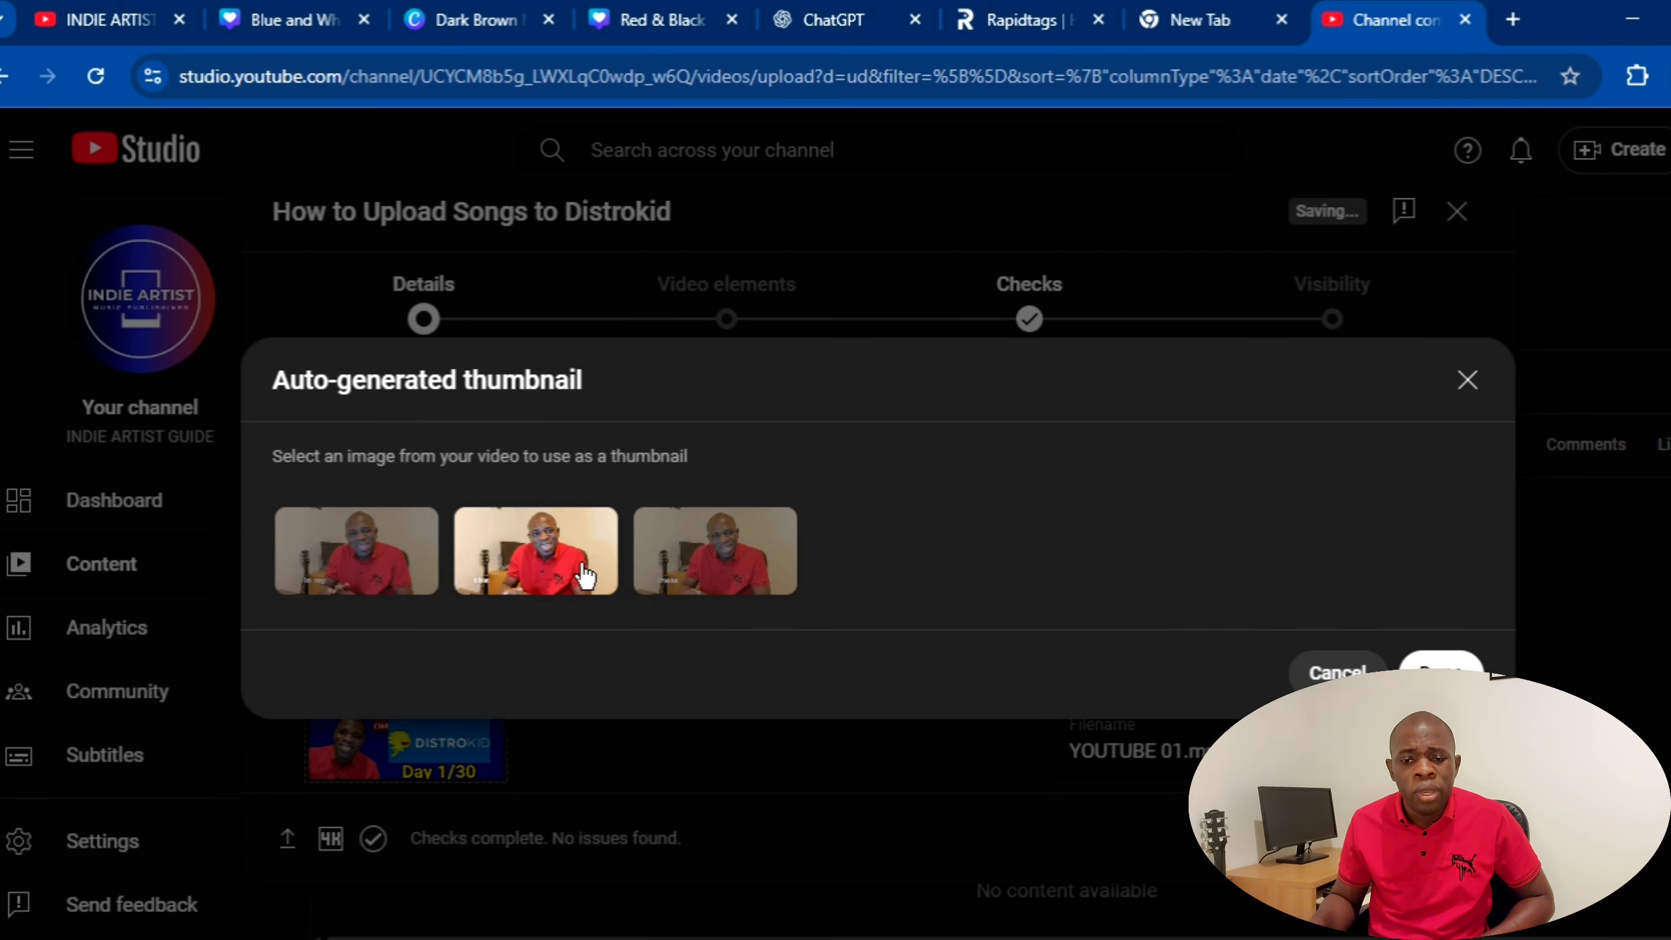
{"action": "left_click", "coordinate": [1440, 670]}
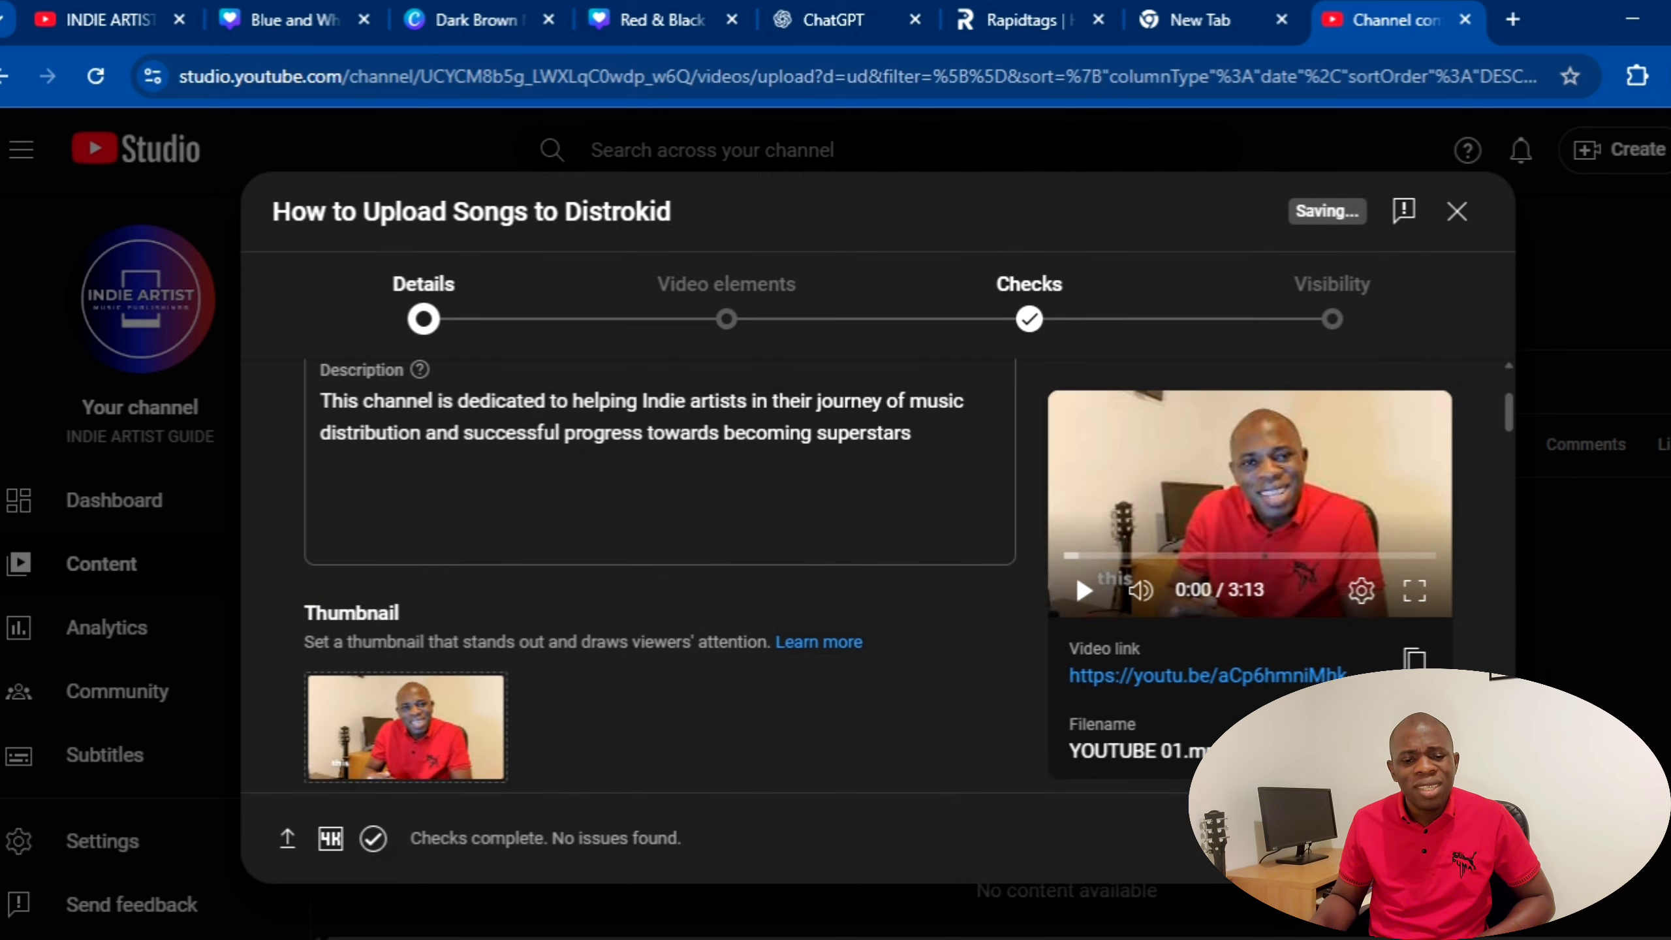
- Upload the THUMBNAIL 01 file from the YOUTUBE TUTORIALS folder as the video's thumbnail
{"action": "mouse_move", "coordinate": [951, 934]}
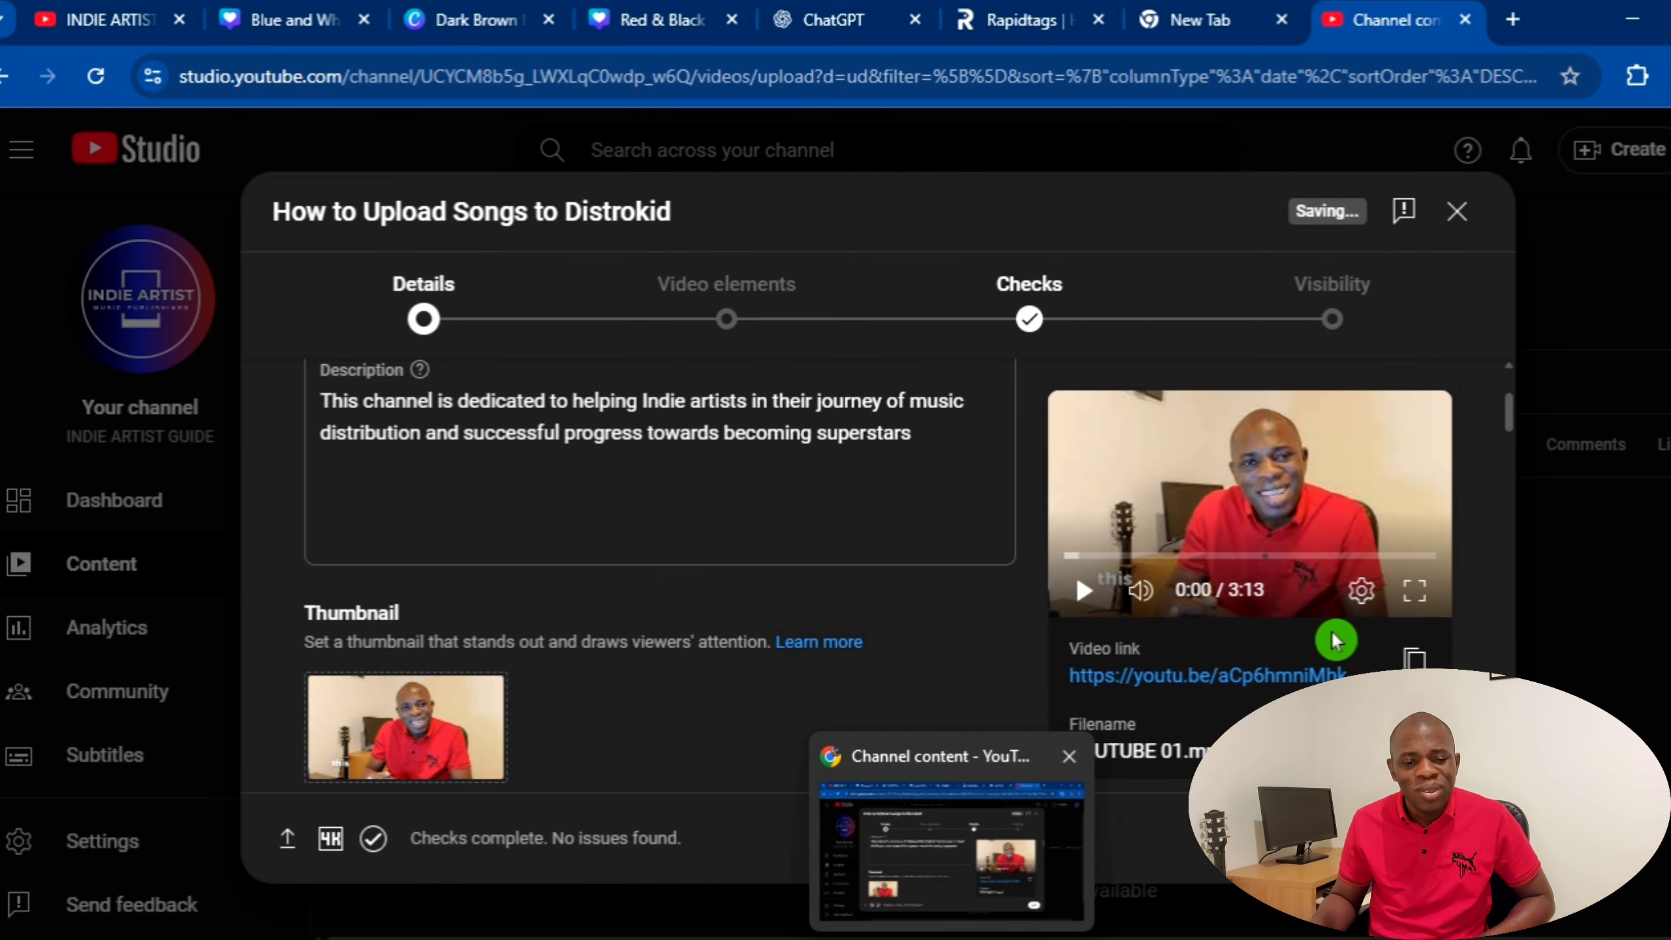
{"action": "left_click", "coordinate": [479, 701]}
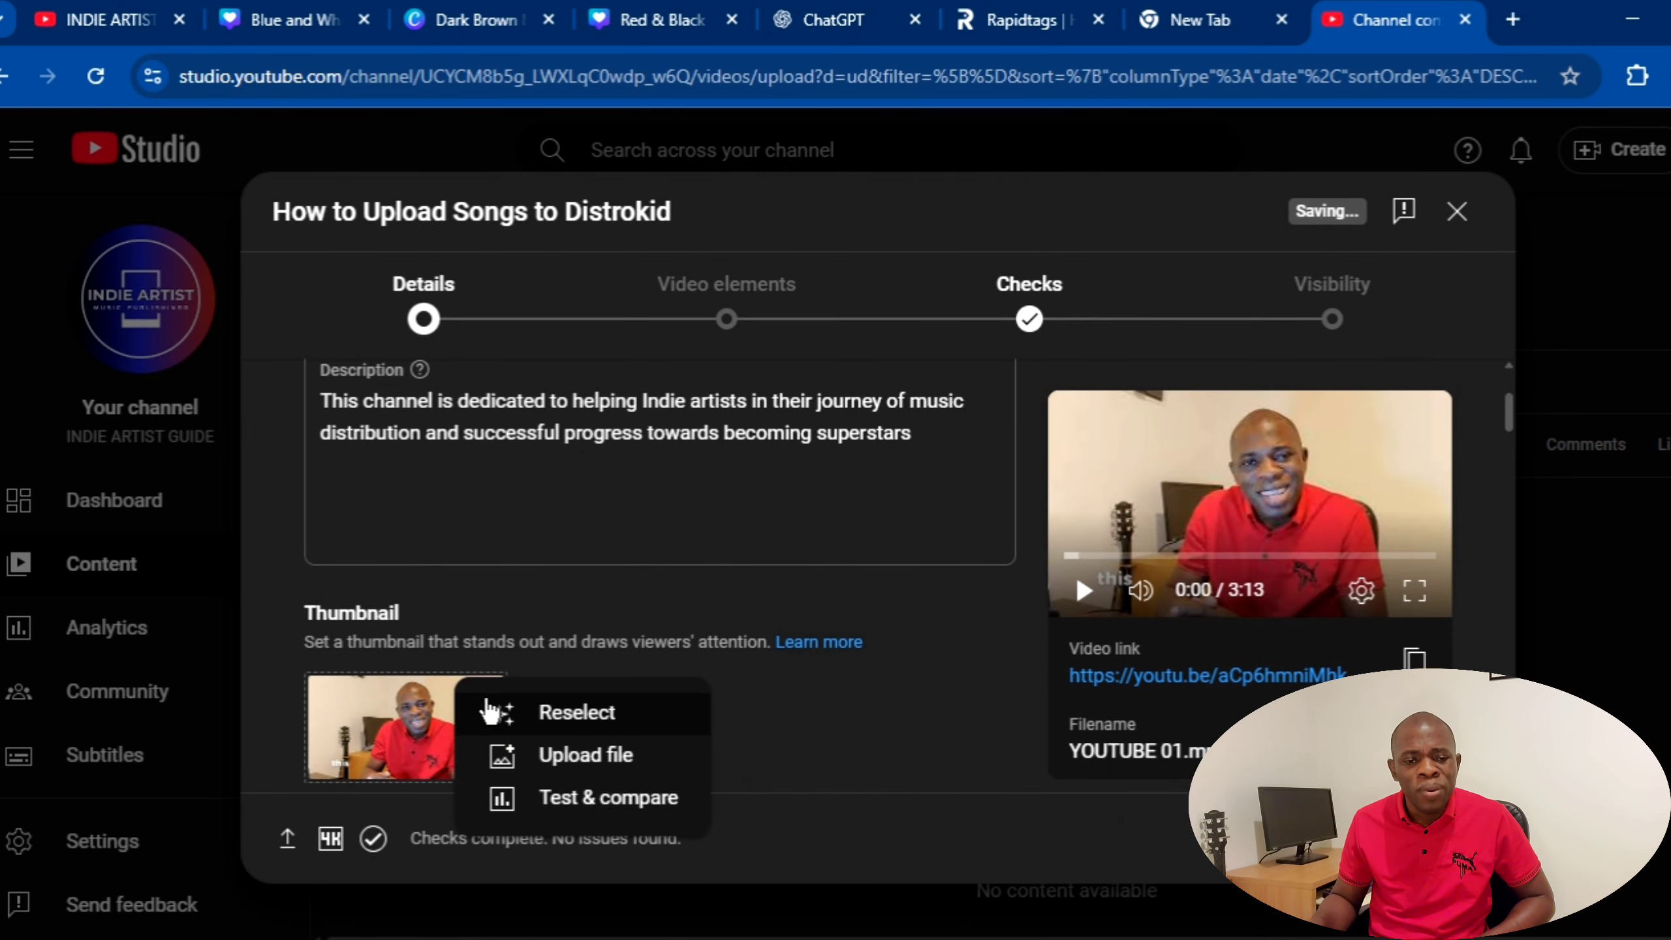
{"action": "left_click", "coordinate": [600, 764]}
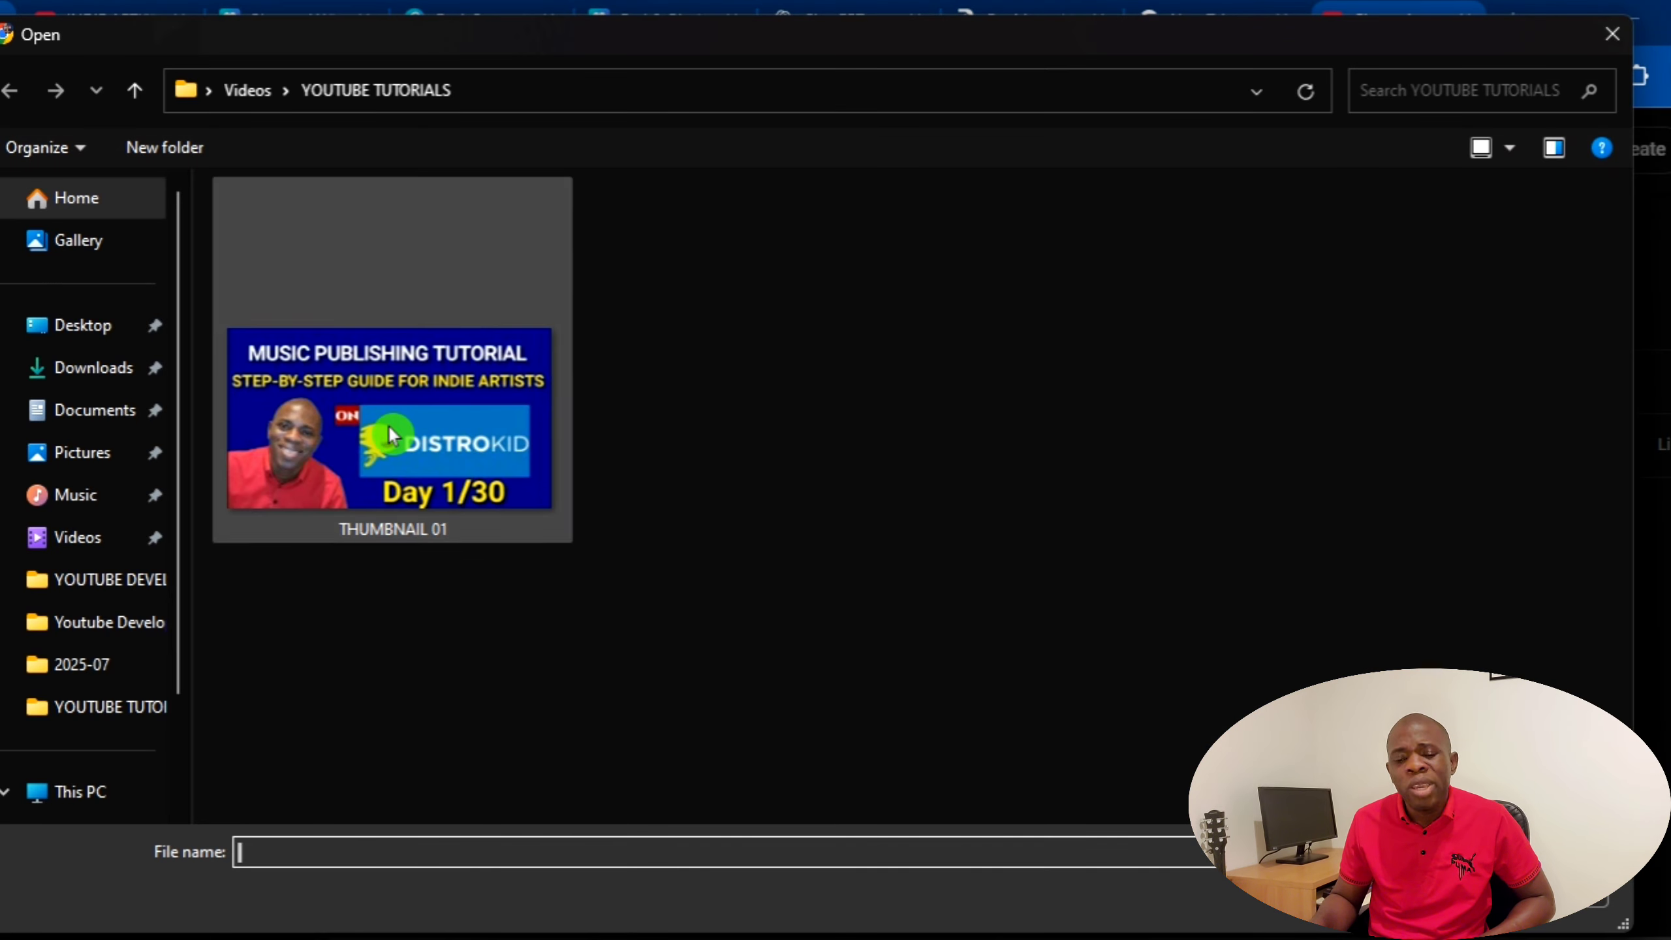
{"action": "double_click", "coordinate": [392, 434]}
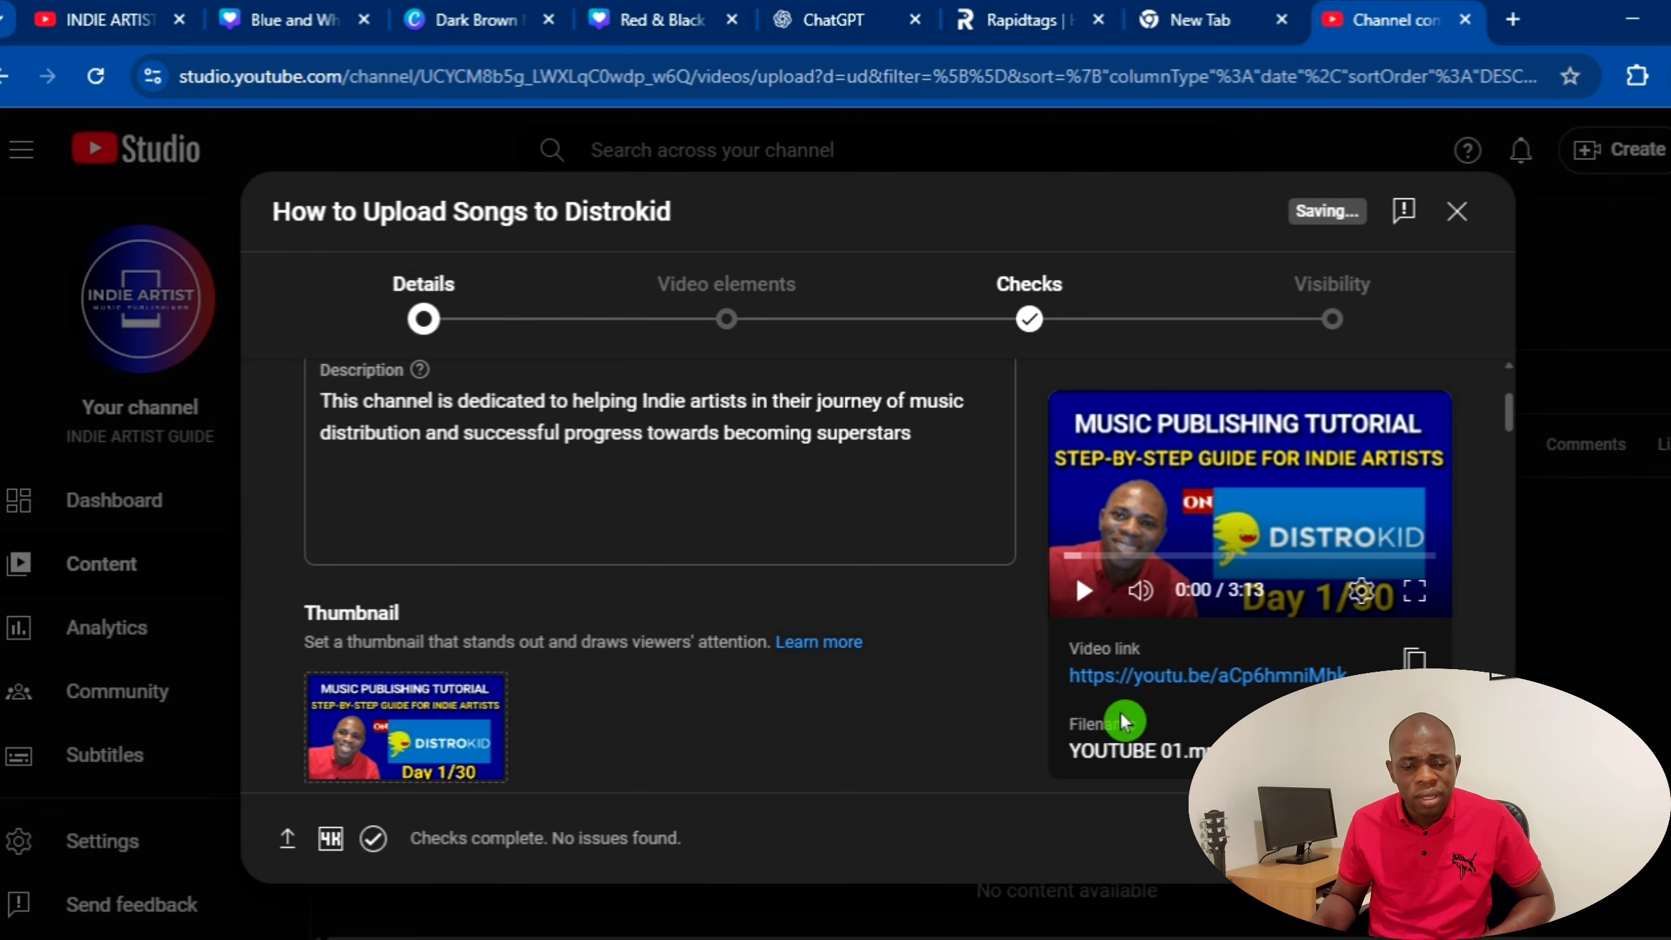
- Check the remaining video details down to the comment settings and continue to the video elements stage
{"action": "scroll", "coordinate": [1111, 722], "scroll_direction": "down", "scroll_amount": 10}
{"action": "scroll", "coordinate": [1112, 722], "scroll_direction": "down", "scroll_amount": 12}
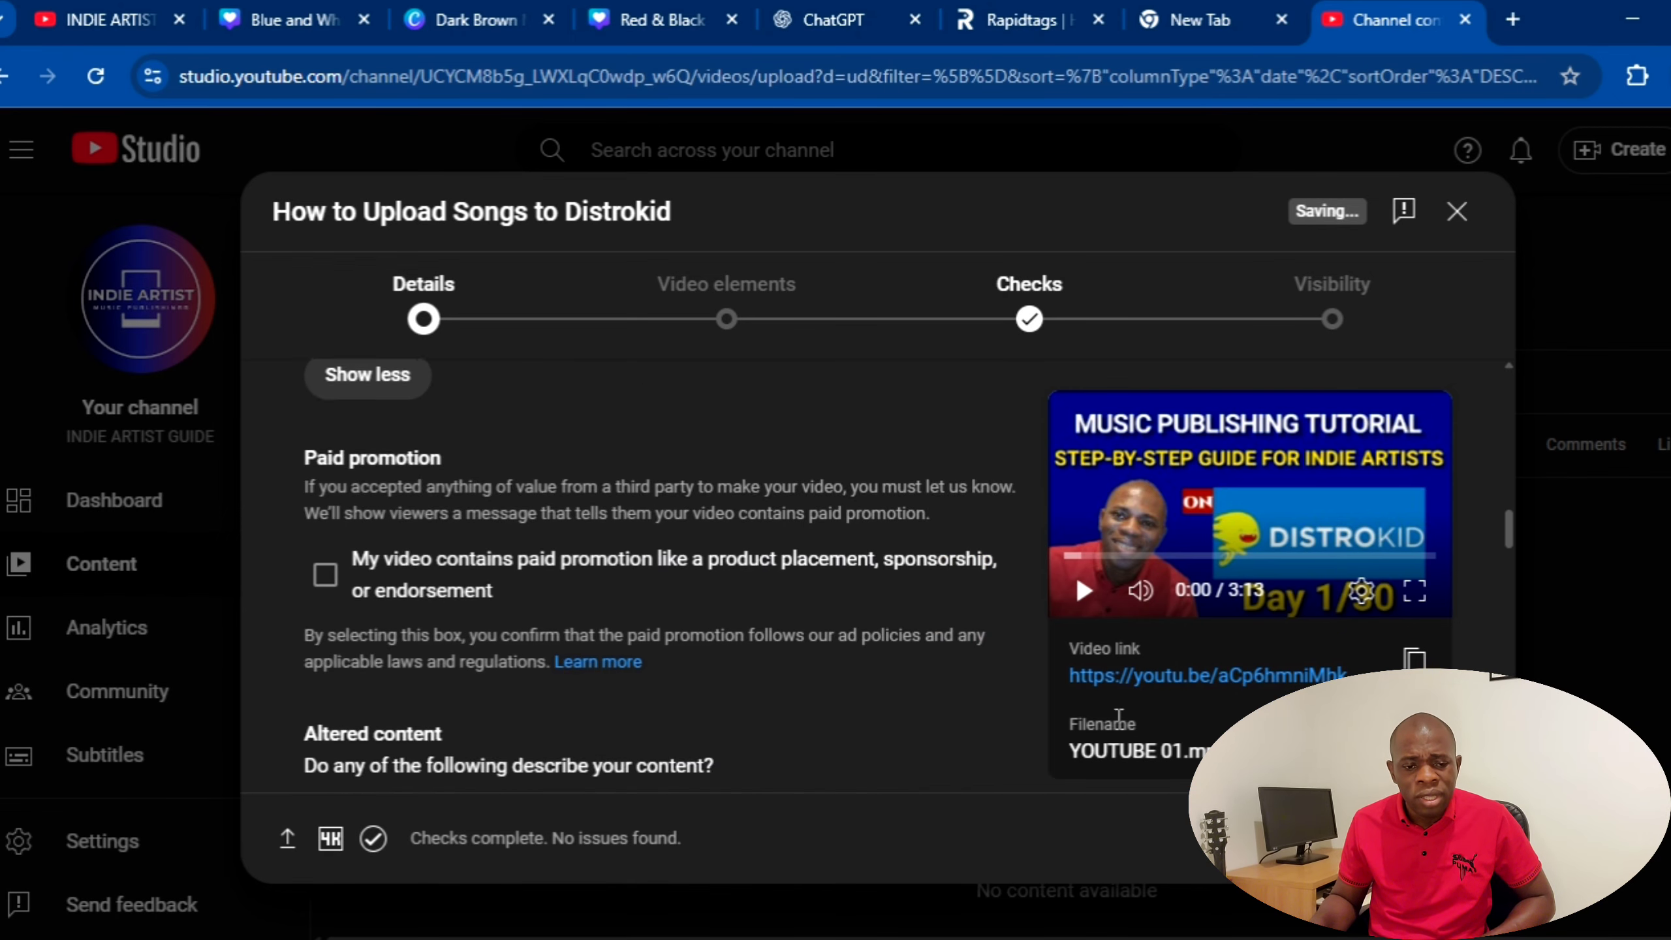
{"action": "scroll", "coordinate": [1130, 714], "scroll_direction": "down", "scroll_amount": 10}
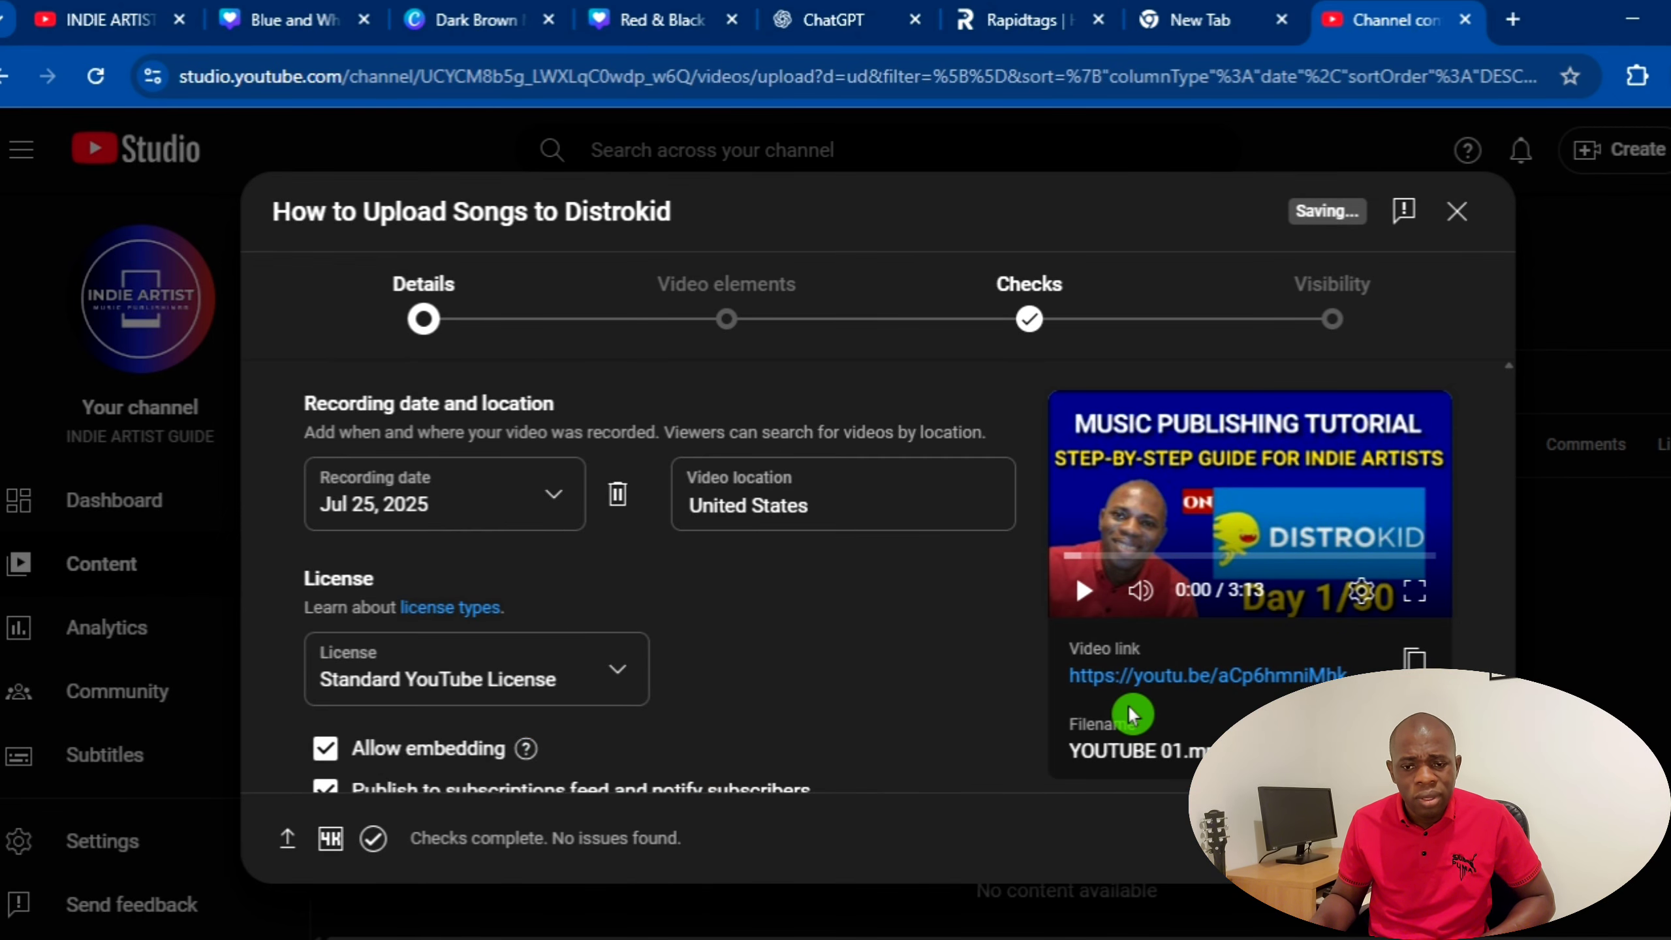
{"action": "scroll", "coordinate": [1143, 695], "scroll_direction": "up", "scroll_amount": 12}
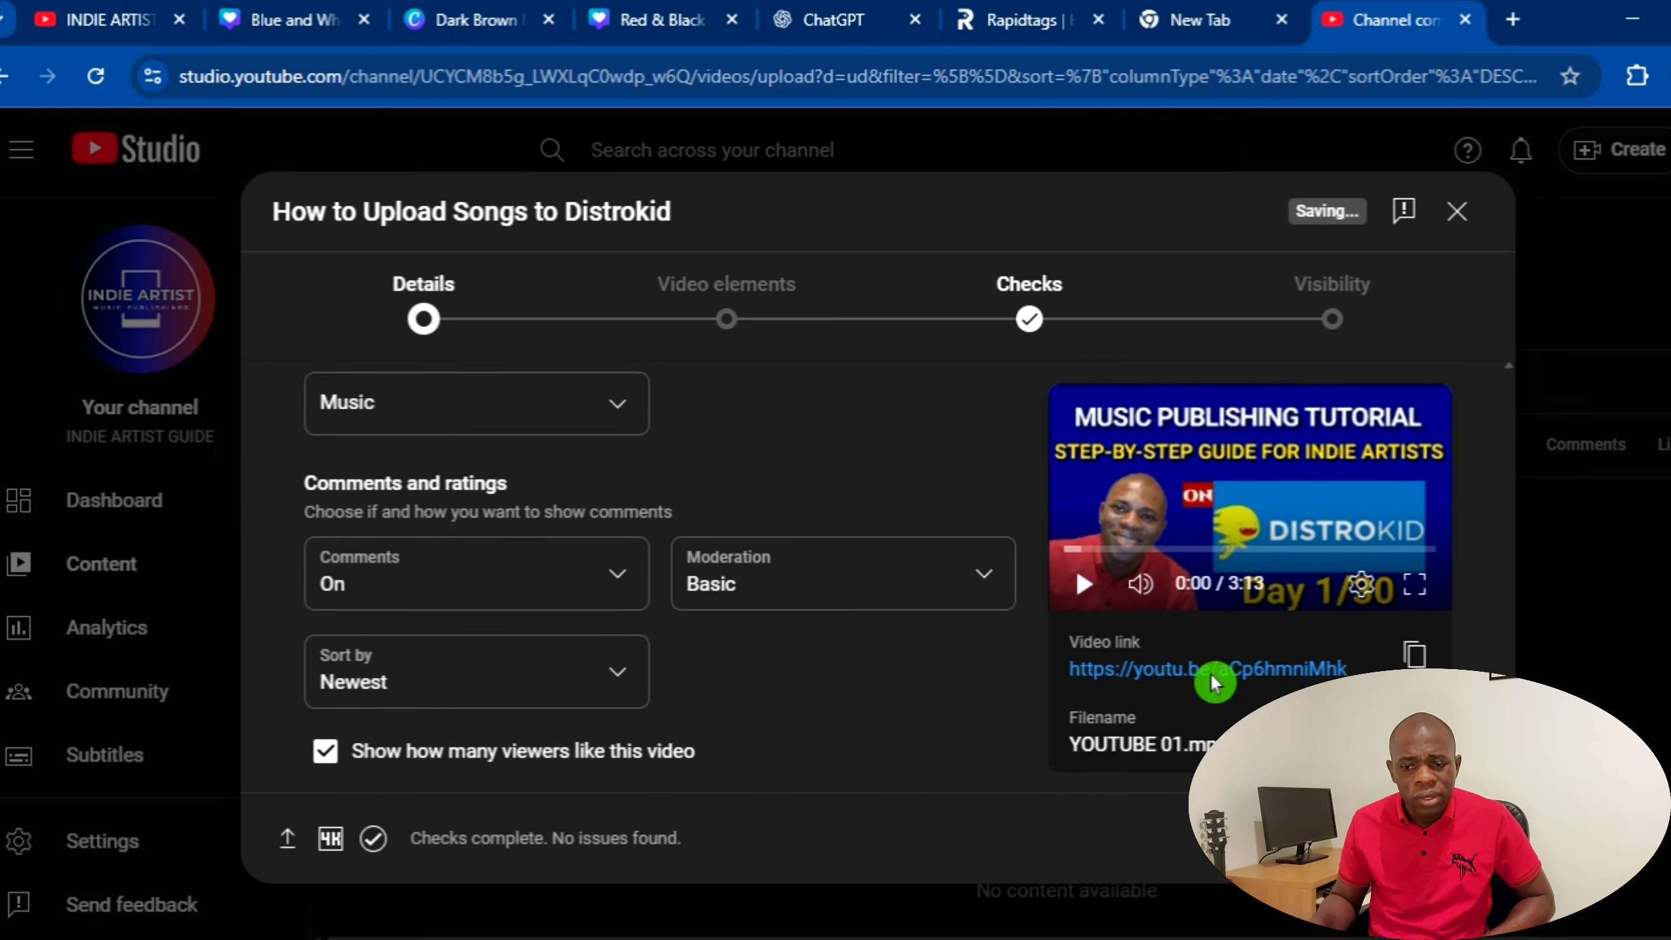
{"action": "scroll", "coordinate": [1213, 685], "scroll_direction": "up", "scroll_amount": 5}
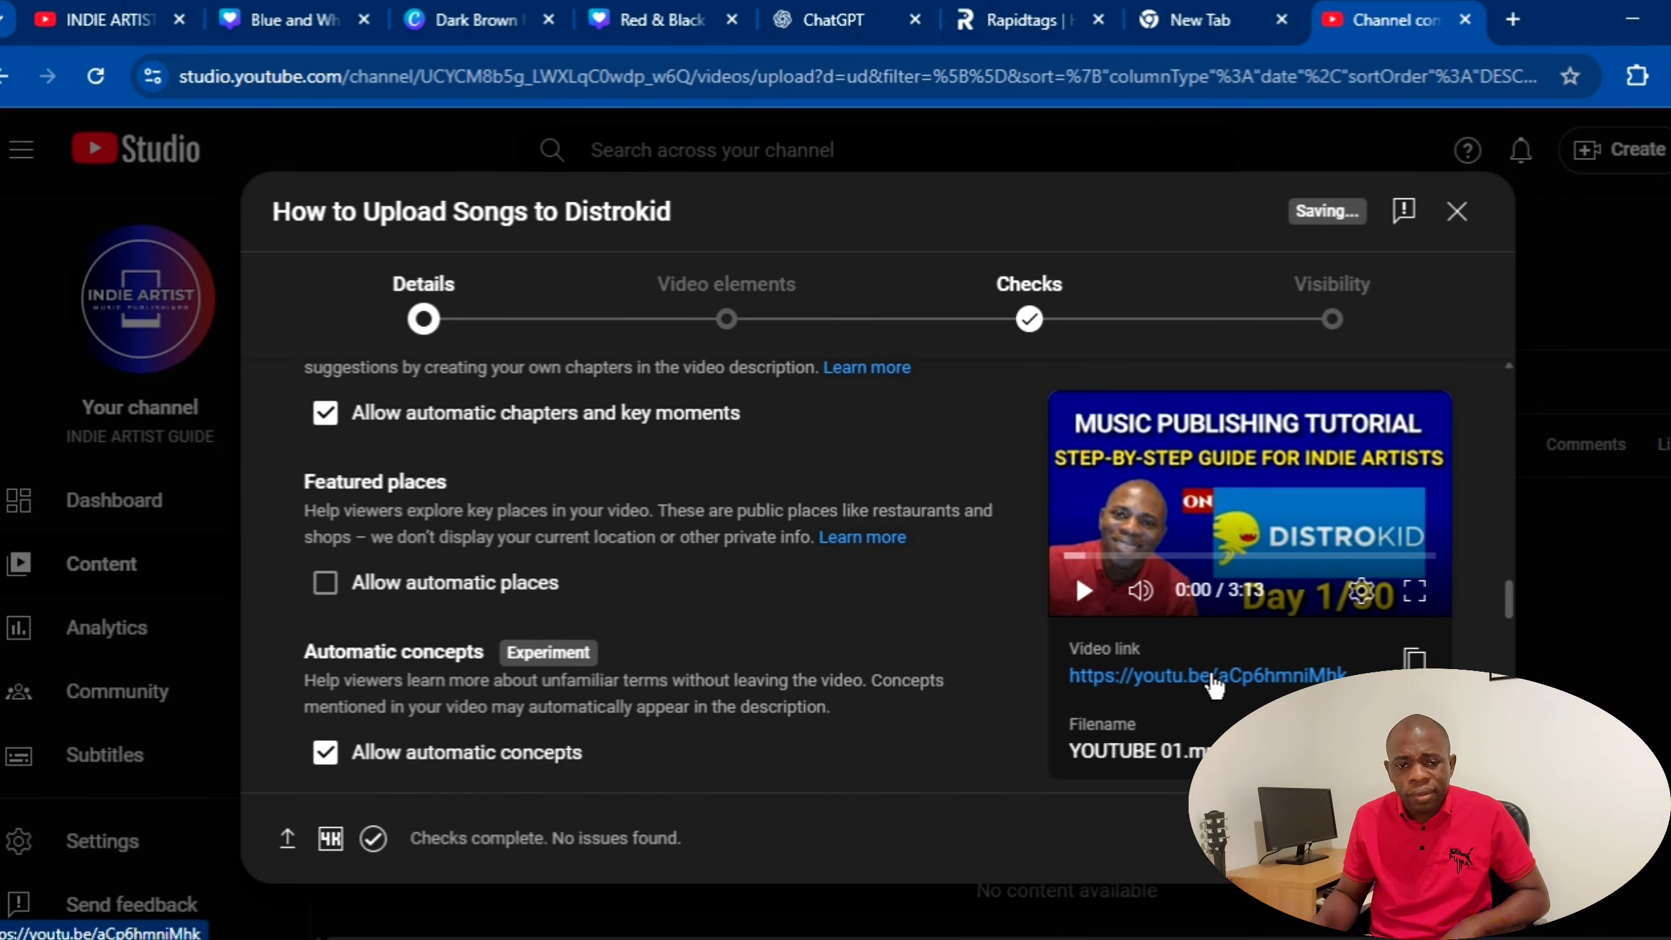
{"action": "left_click", "coordinate": [1451, 838]}
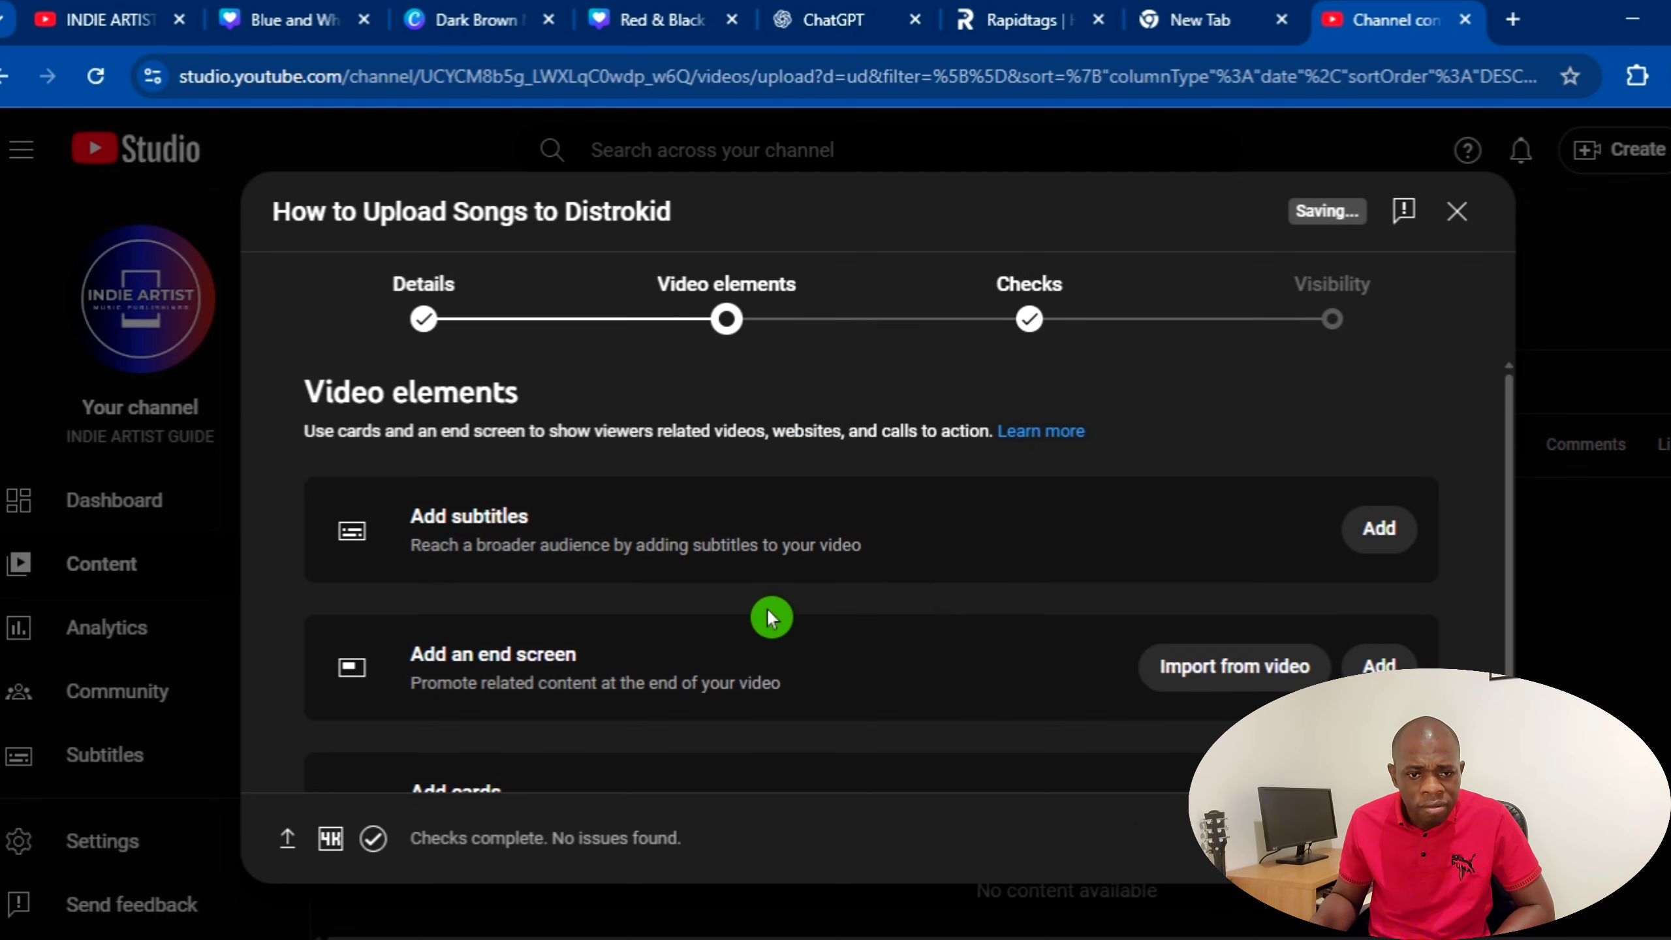
- Examine the available ways of adding English subtitles, and leave the caption editor without adding any
{"action": "scroll", "coordinate": [767, 611], "scroll_direction": "down", "scroll_amount": 1}
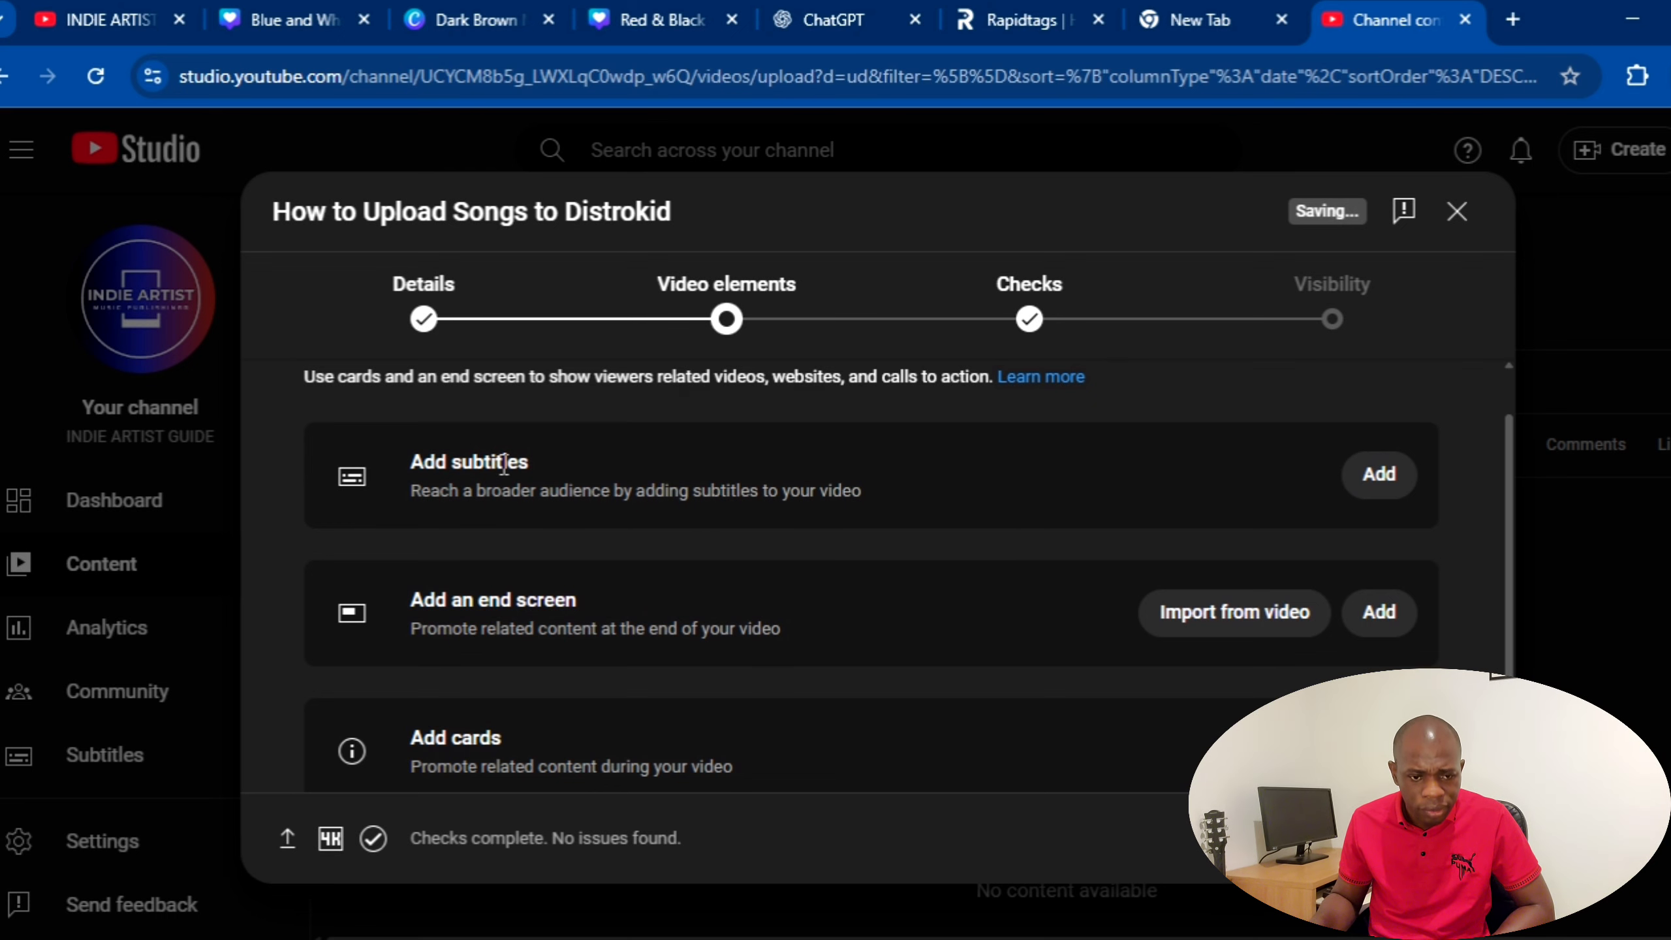
{"action": "scroll", "coordinate": [585, 461], "scroll_direction": "up", "scroll_amount": 1}
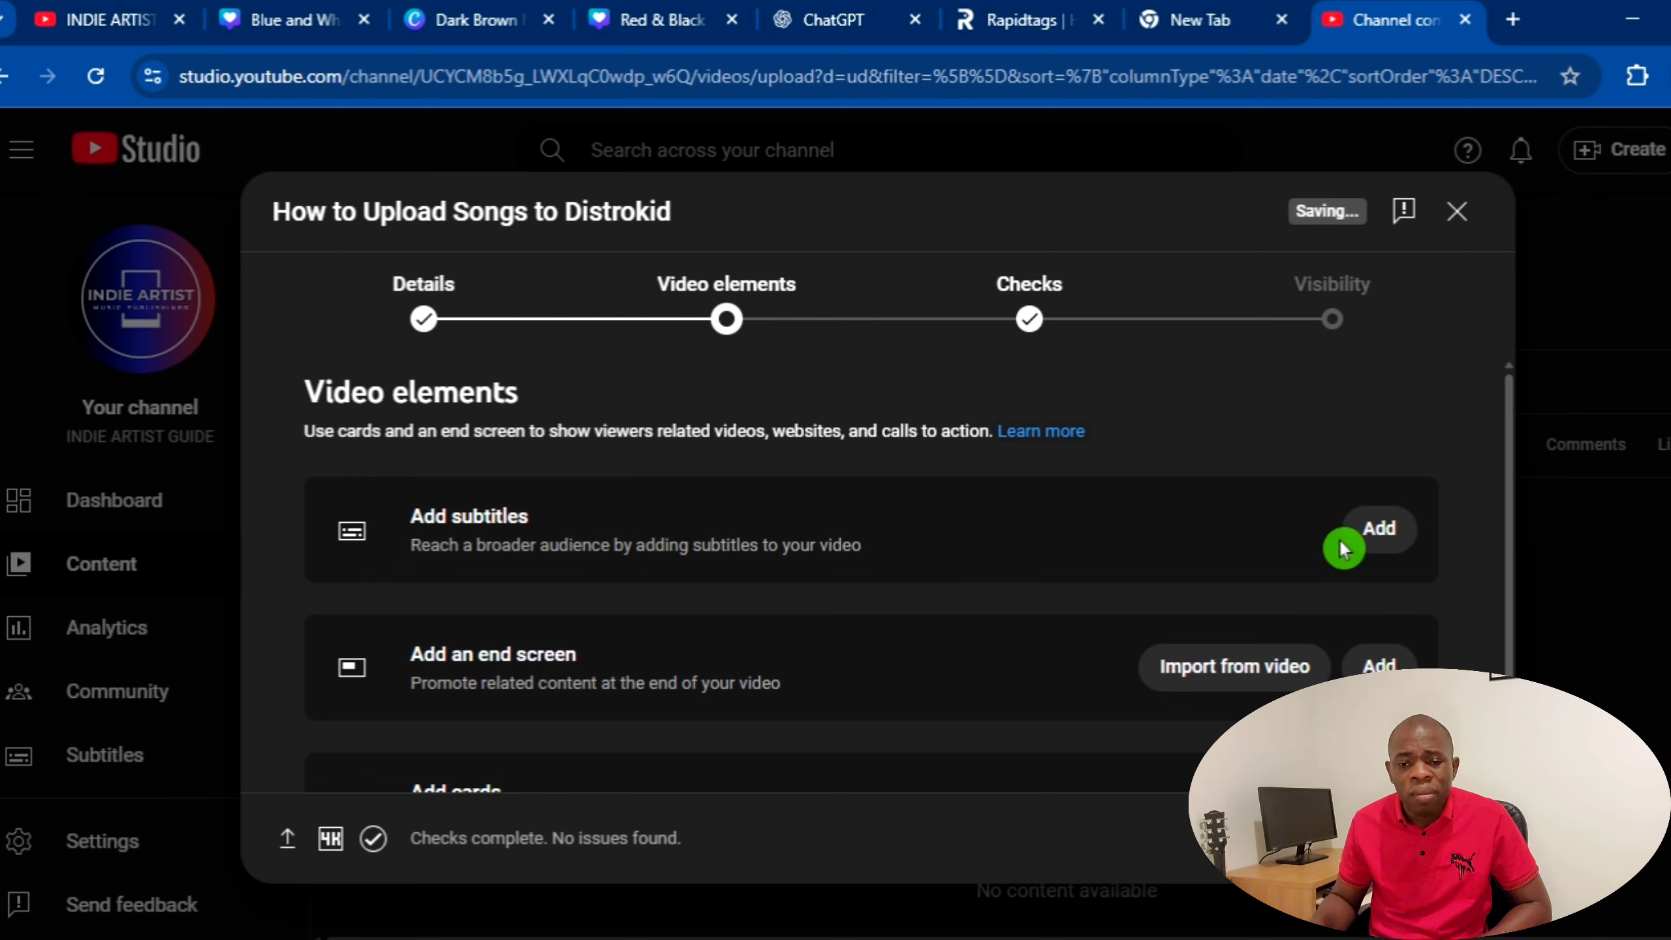
{"action": "left_click", "coordinate": [1382, 530]}
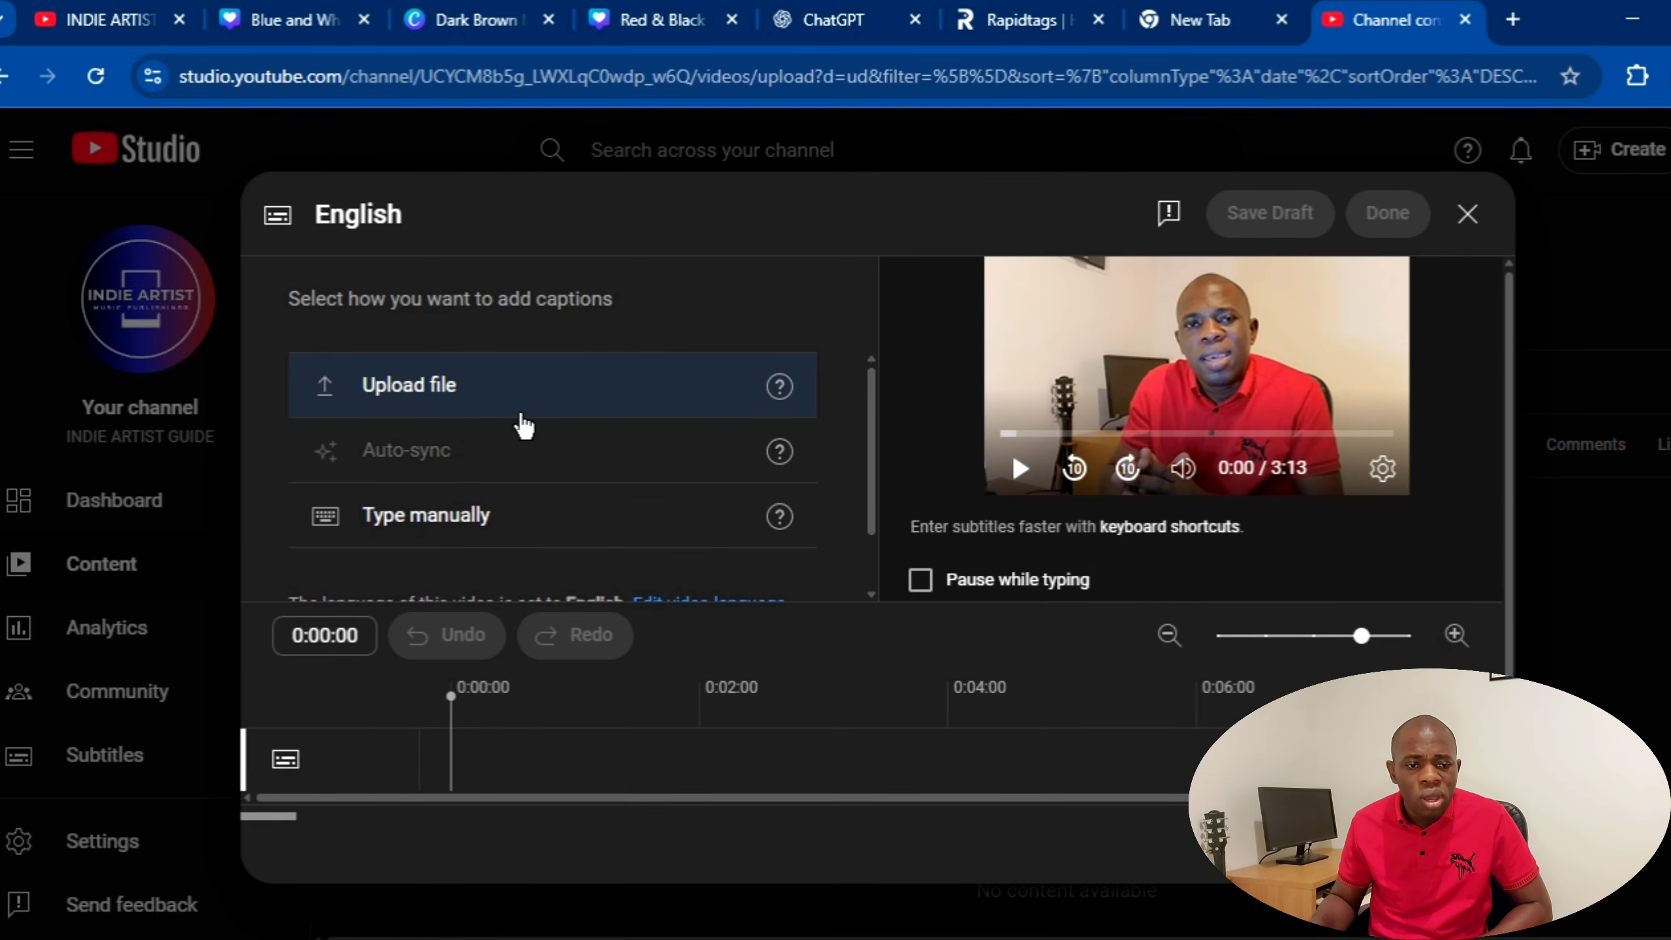
{"action": "scroll", "coordinate": [705, 453], "scroll_direction": "down", "scroll_amount": 1}
{"action": "scroll", "coordinate": [544, 463], "scroll_direction": "up", "scroll_amount": 1}
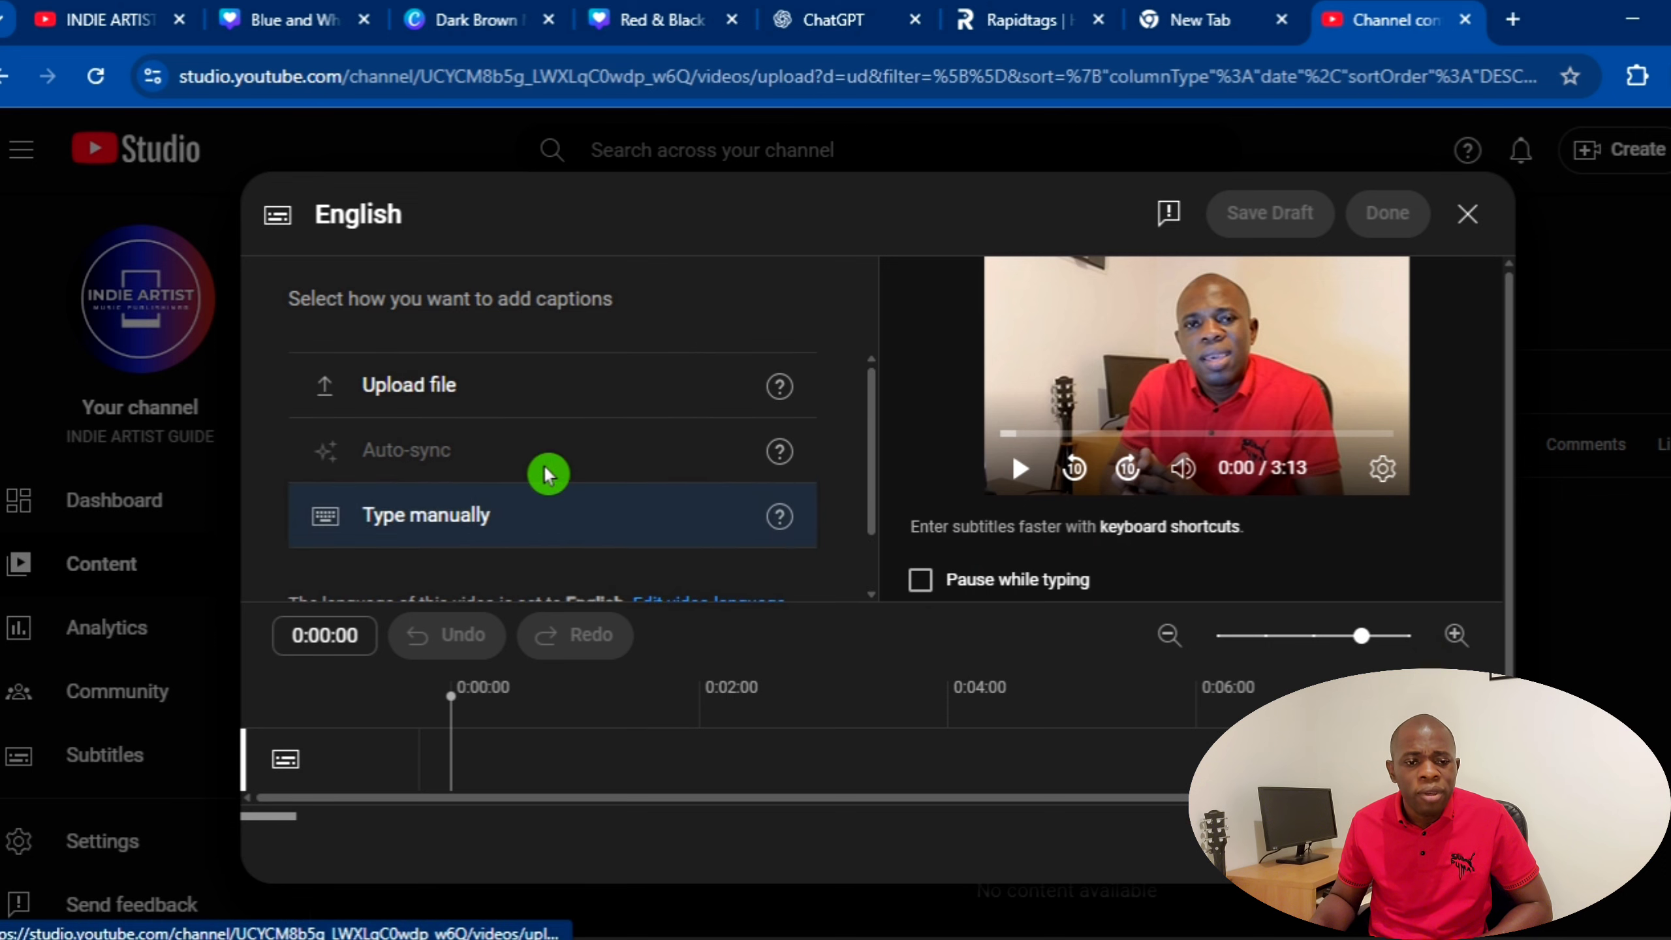
{"action": "scroll", "coordinate": [570, 523], "scroll_direction": "down", "scroll_amount": 1}
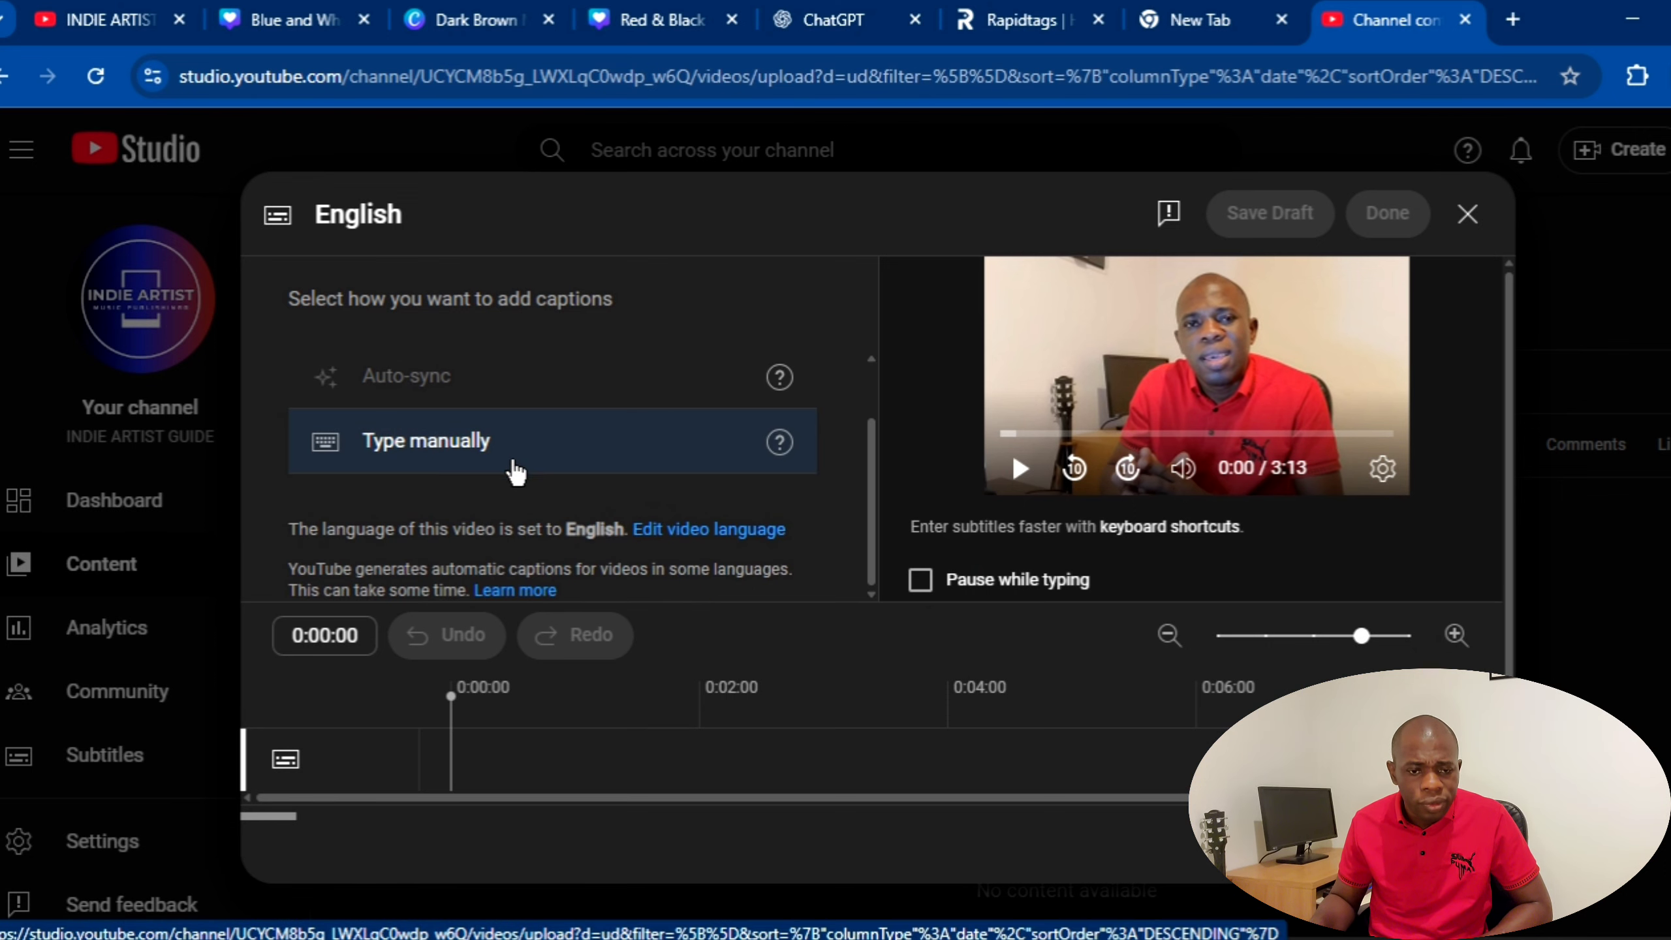
{"action": "scroll", "coordinate": [602, 438], "scroll_direction": "down", "scroll_amount": 1}
{"action": "scroll", "coordinate": [705, 485], "scroll_direction": "up", "scroll_amount": 1}
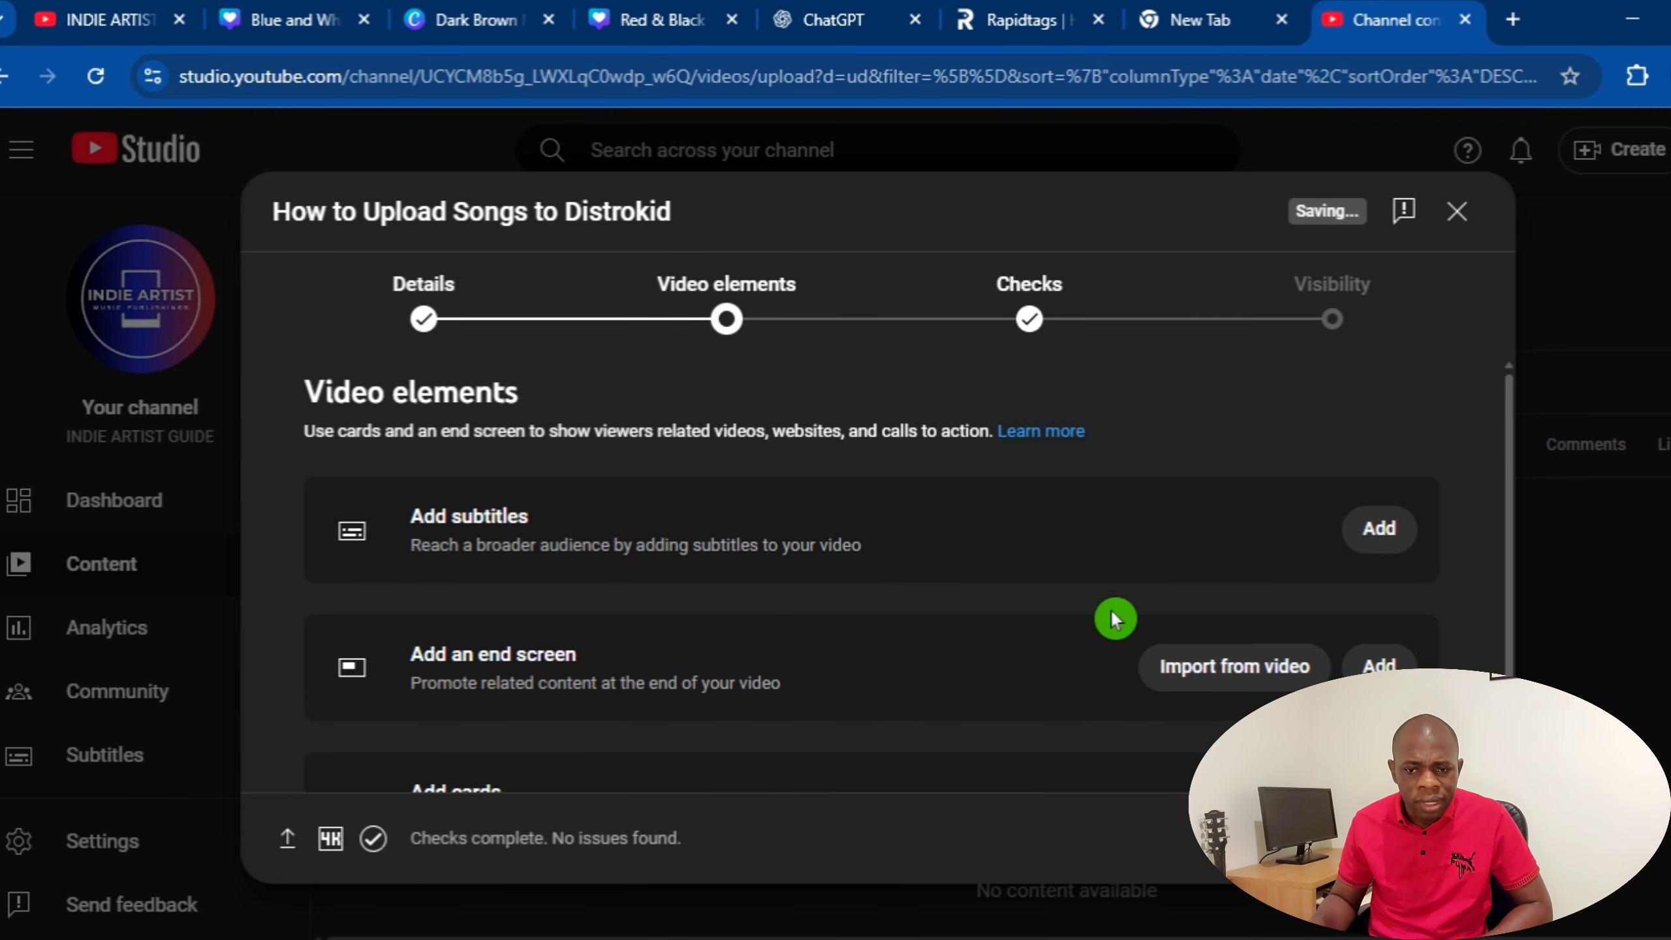
- Add and save an end screen using the one-video, one-subscribe template with both elements along the frame's upper edge
{"action": "scroll", "coordinate": [1053, 549], "scroll_direction": "down", "scroll_amount": 1}
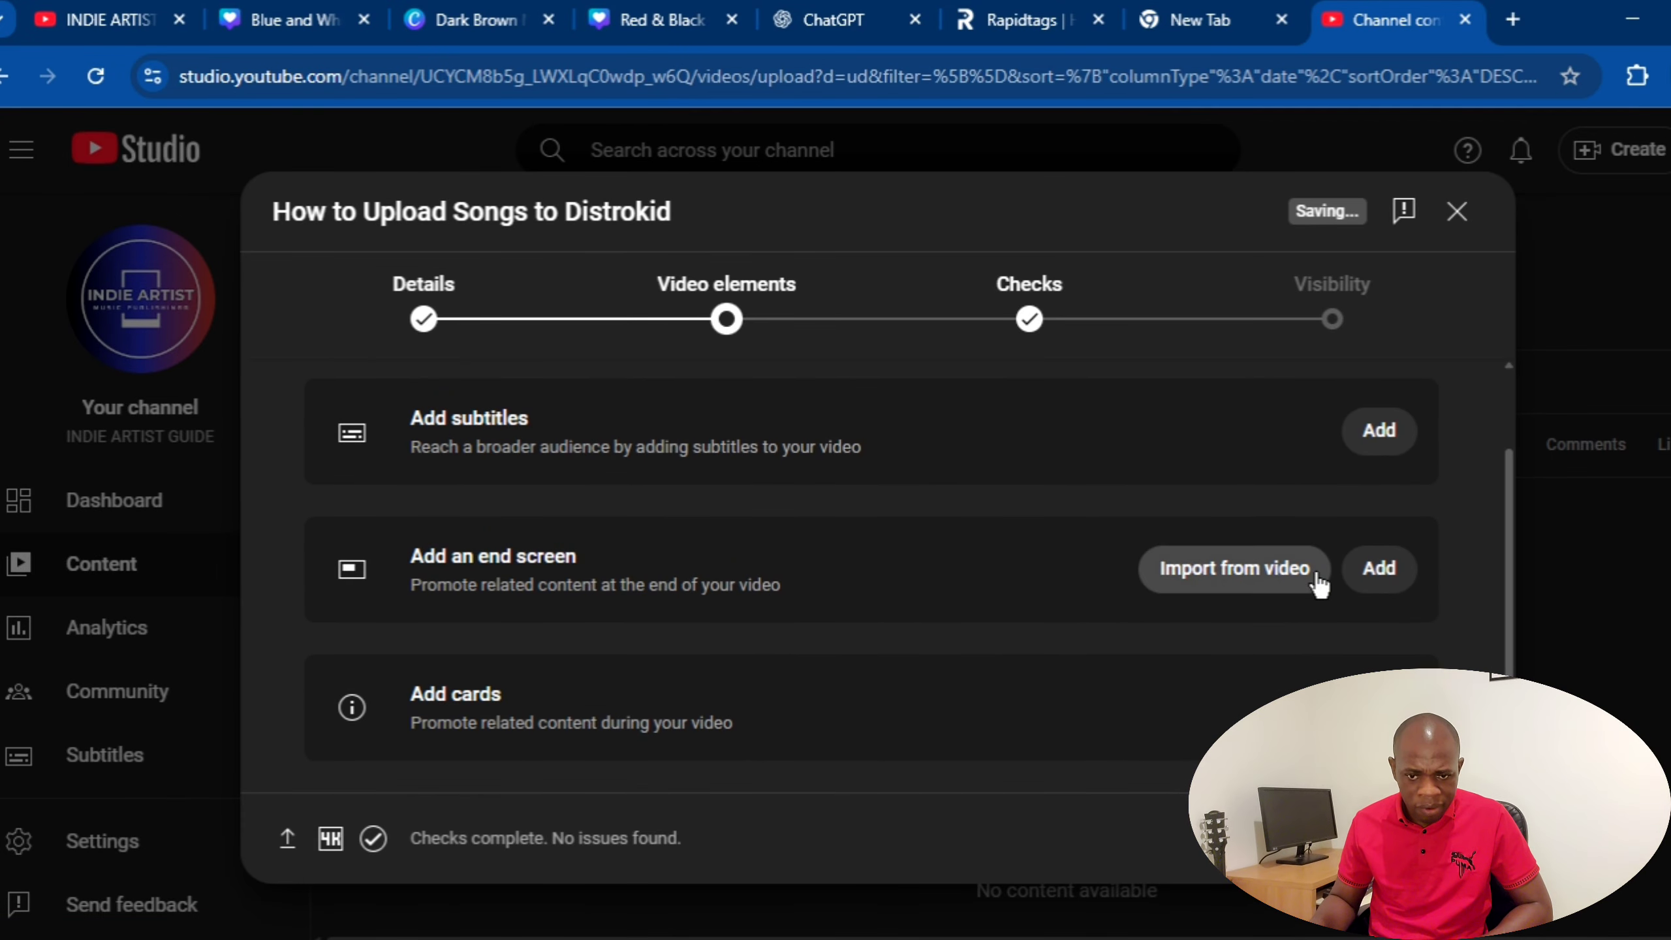
{"action": "left_click", "coordinate": [1241, 573]}
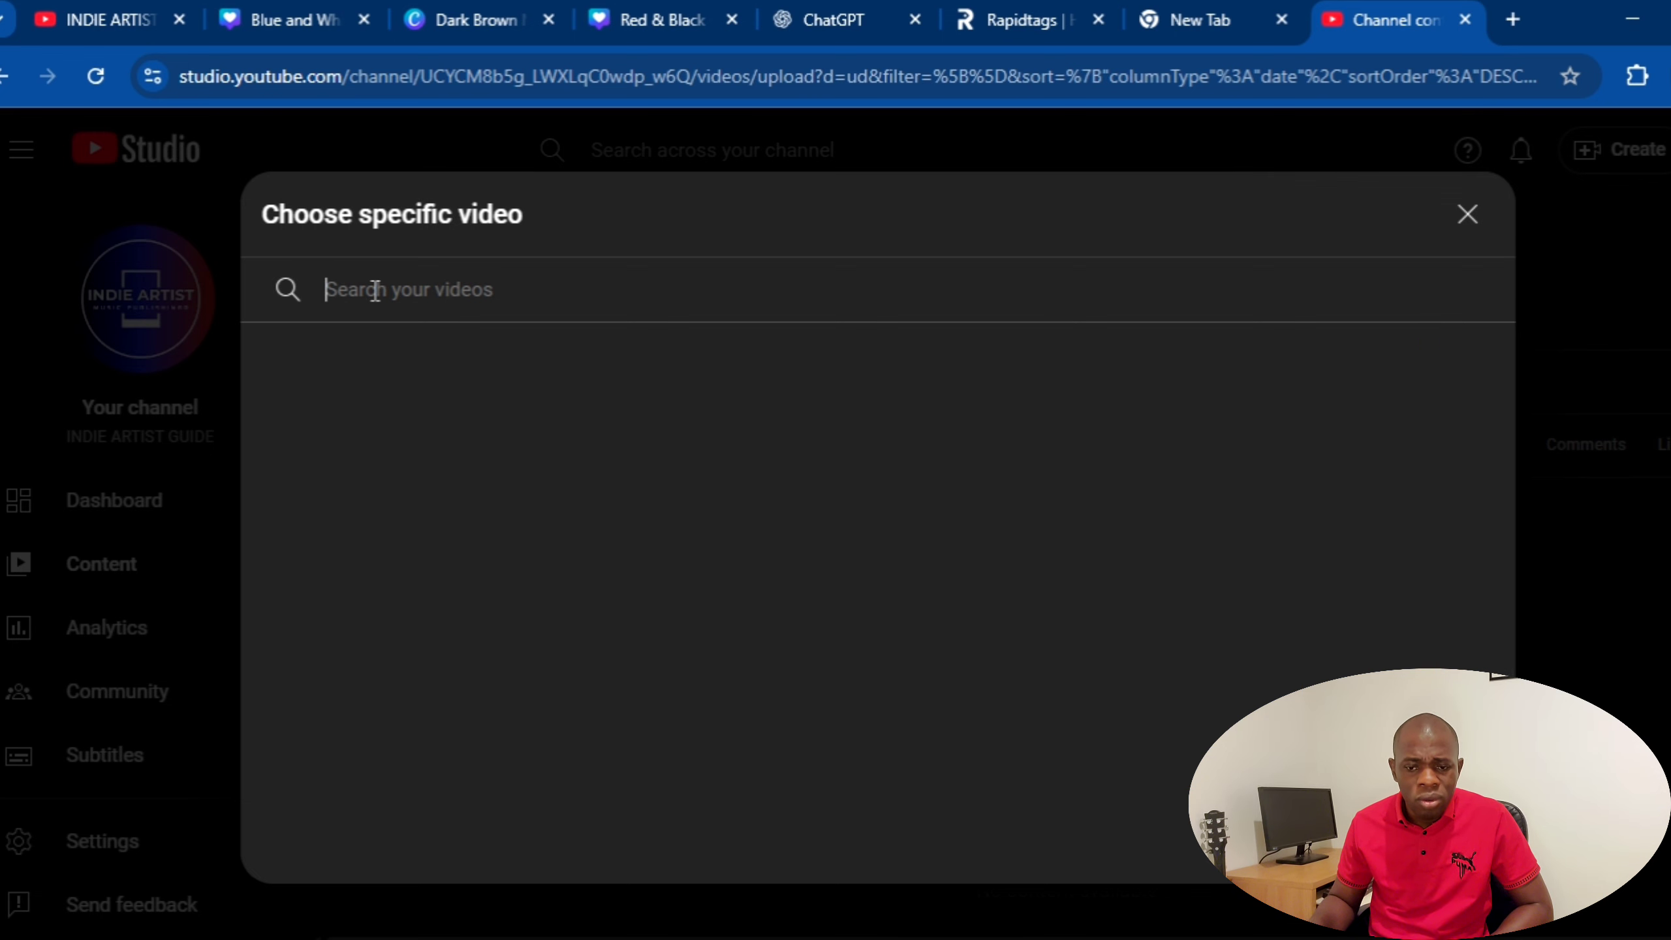
{"action": "left_click", "coordinate": [1499, 214]}
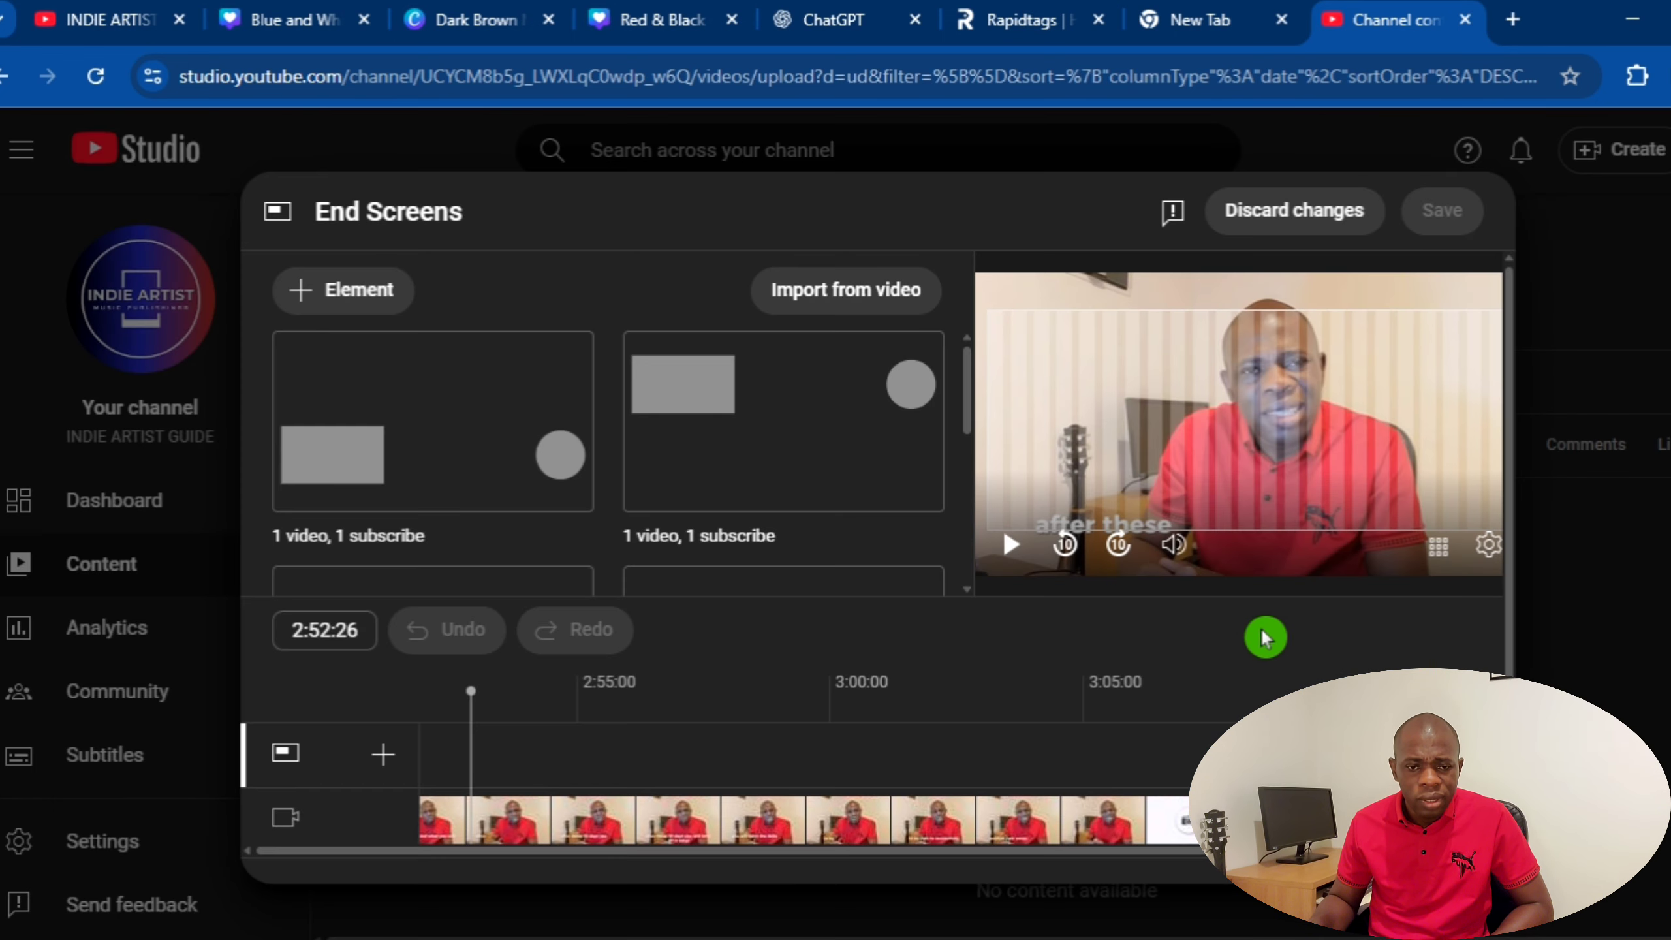
{"action": "scroll", "coordinate": [909, 549], "scroll_direction": "up", "scroll_amount": 1}
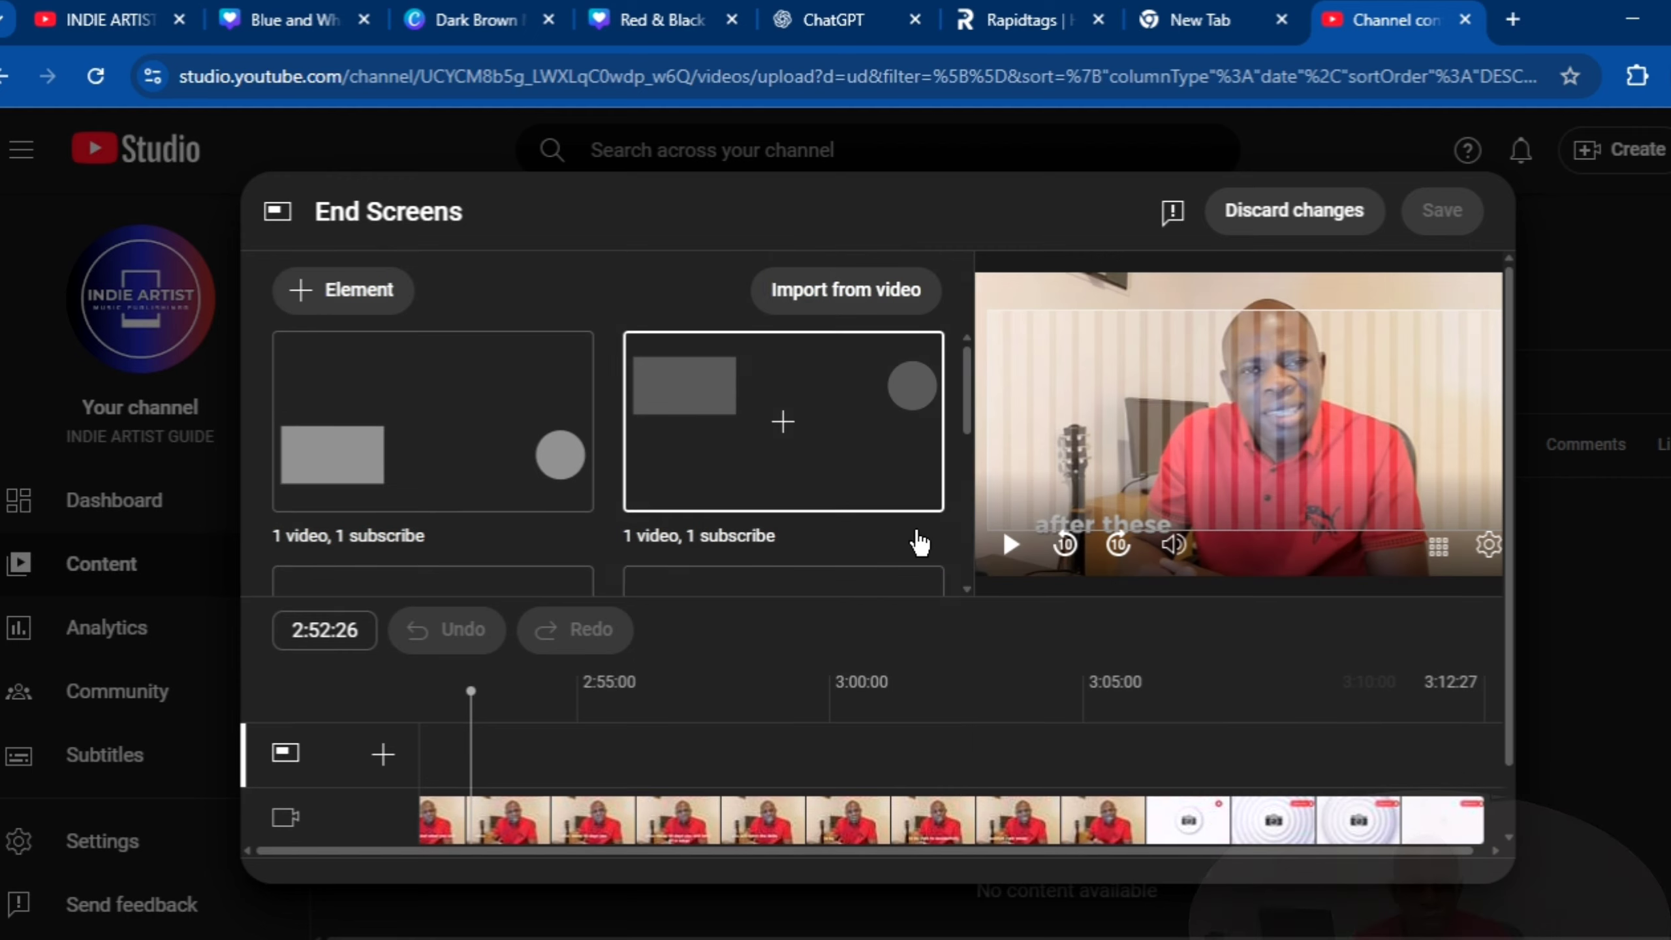
{"action": "left_click", "coordinate": [722, 446]}
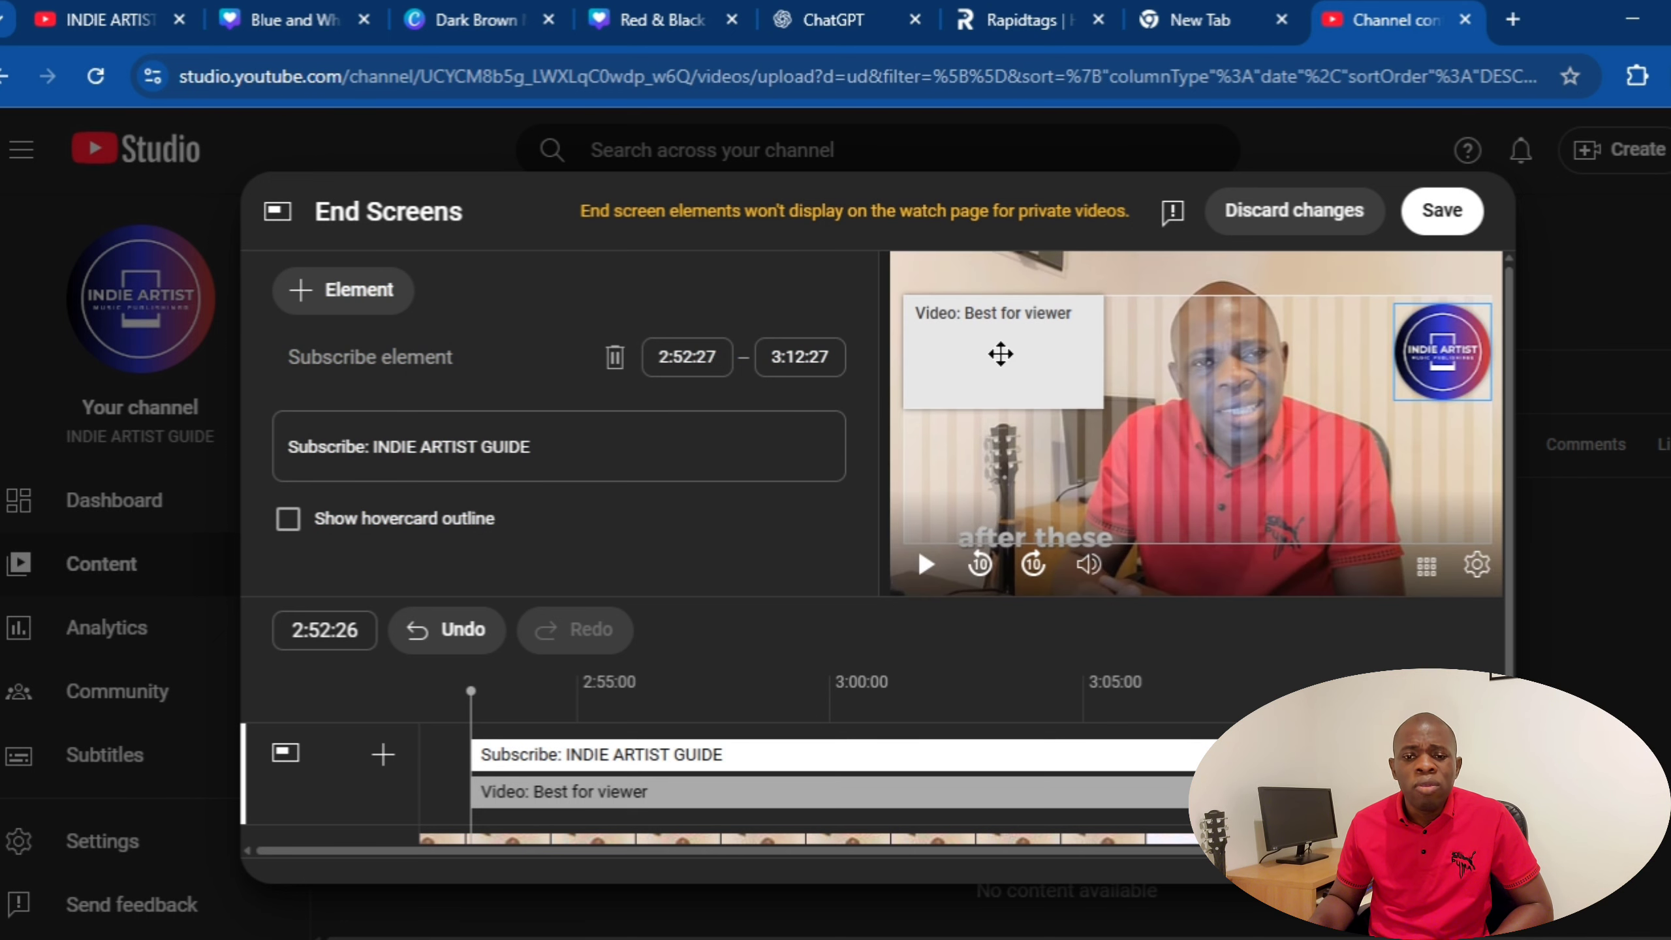
{"action": "scroll", "coordinate": [885, 463], "scroll_direction": "down", "scroll_amount": 2}
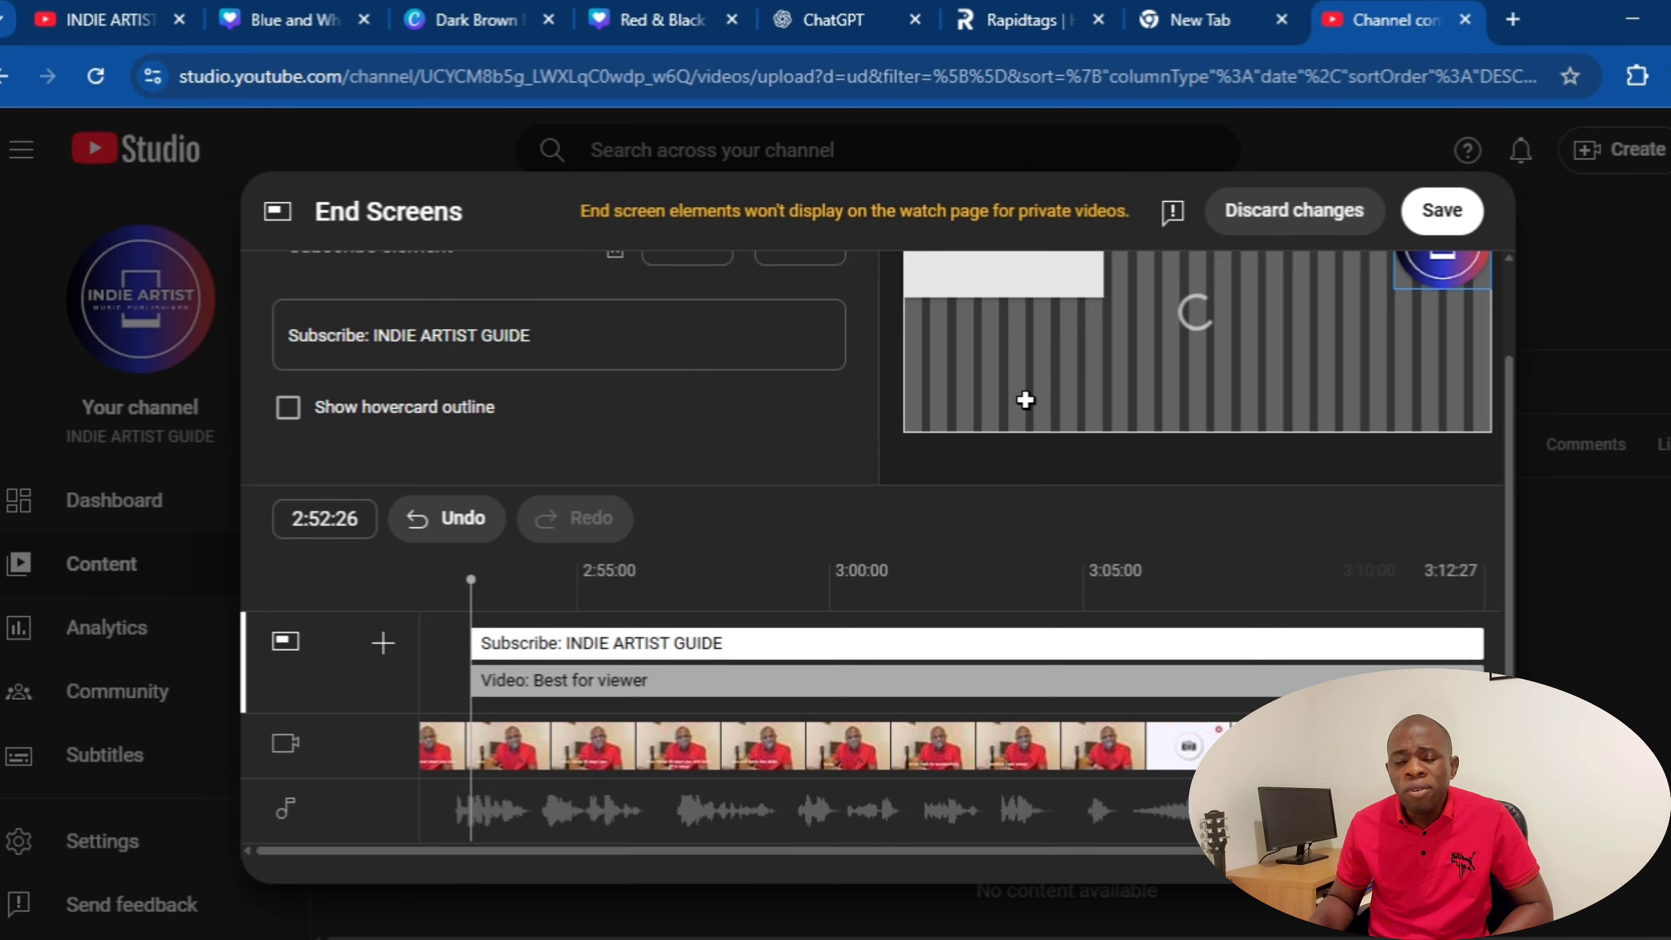
{"action": "scroll", "coordinate": [1024, 400], "scroll_direction": "up", "scroll_amount": 1}
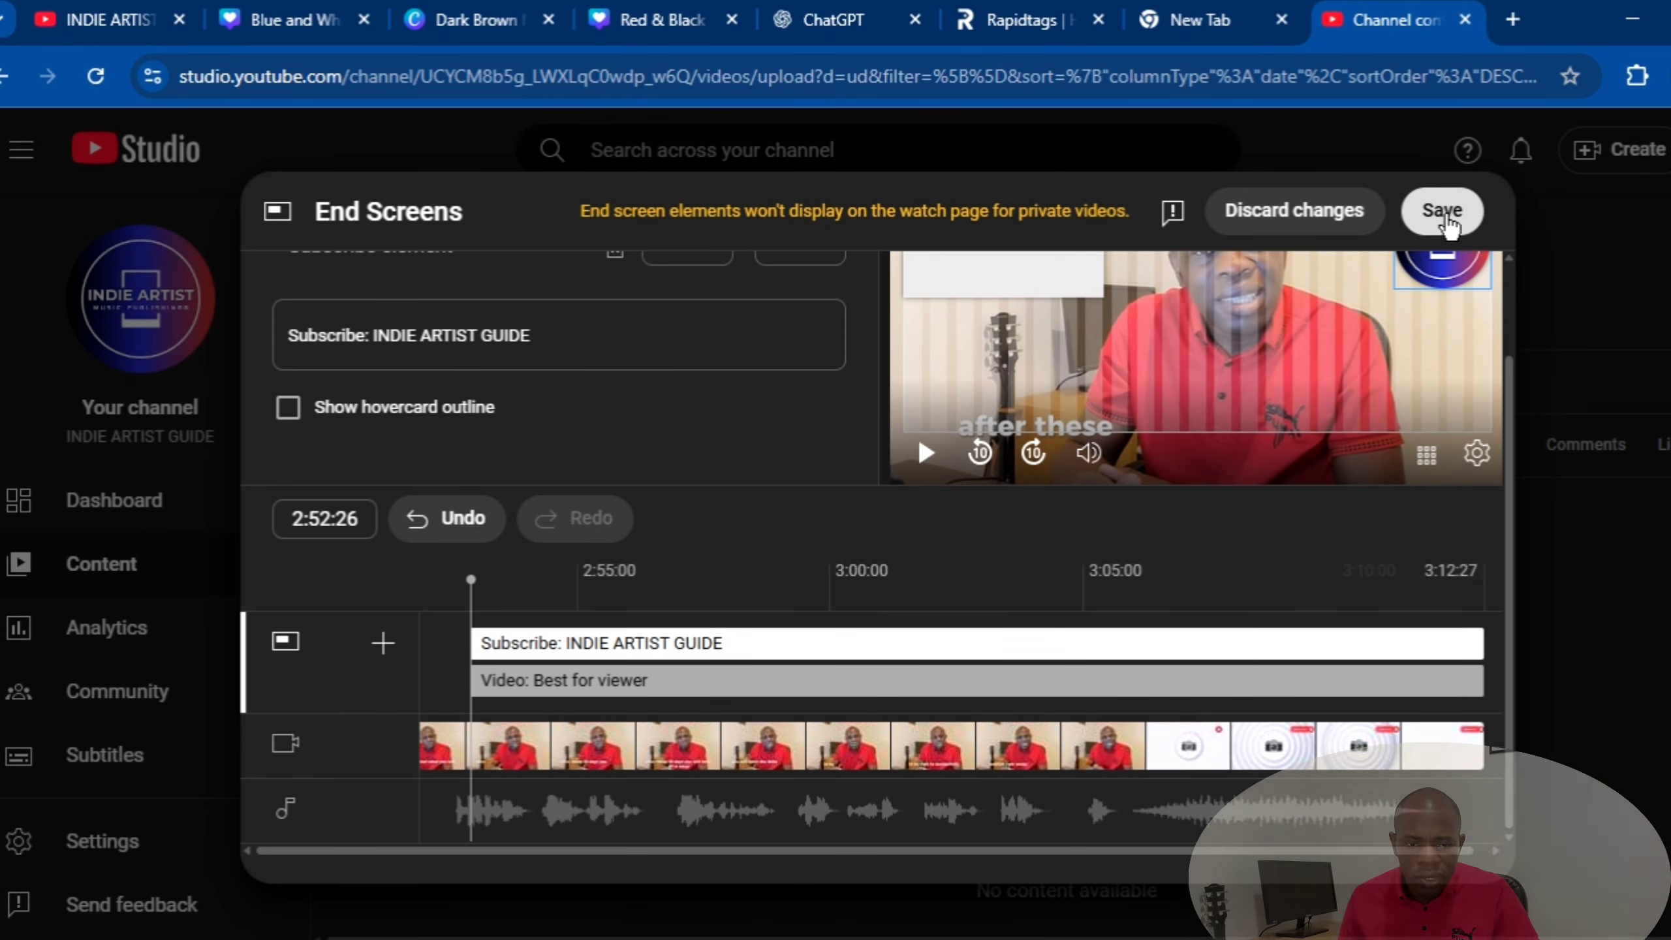
{"action": "left_click", "coordinate": [1441, 210]}
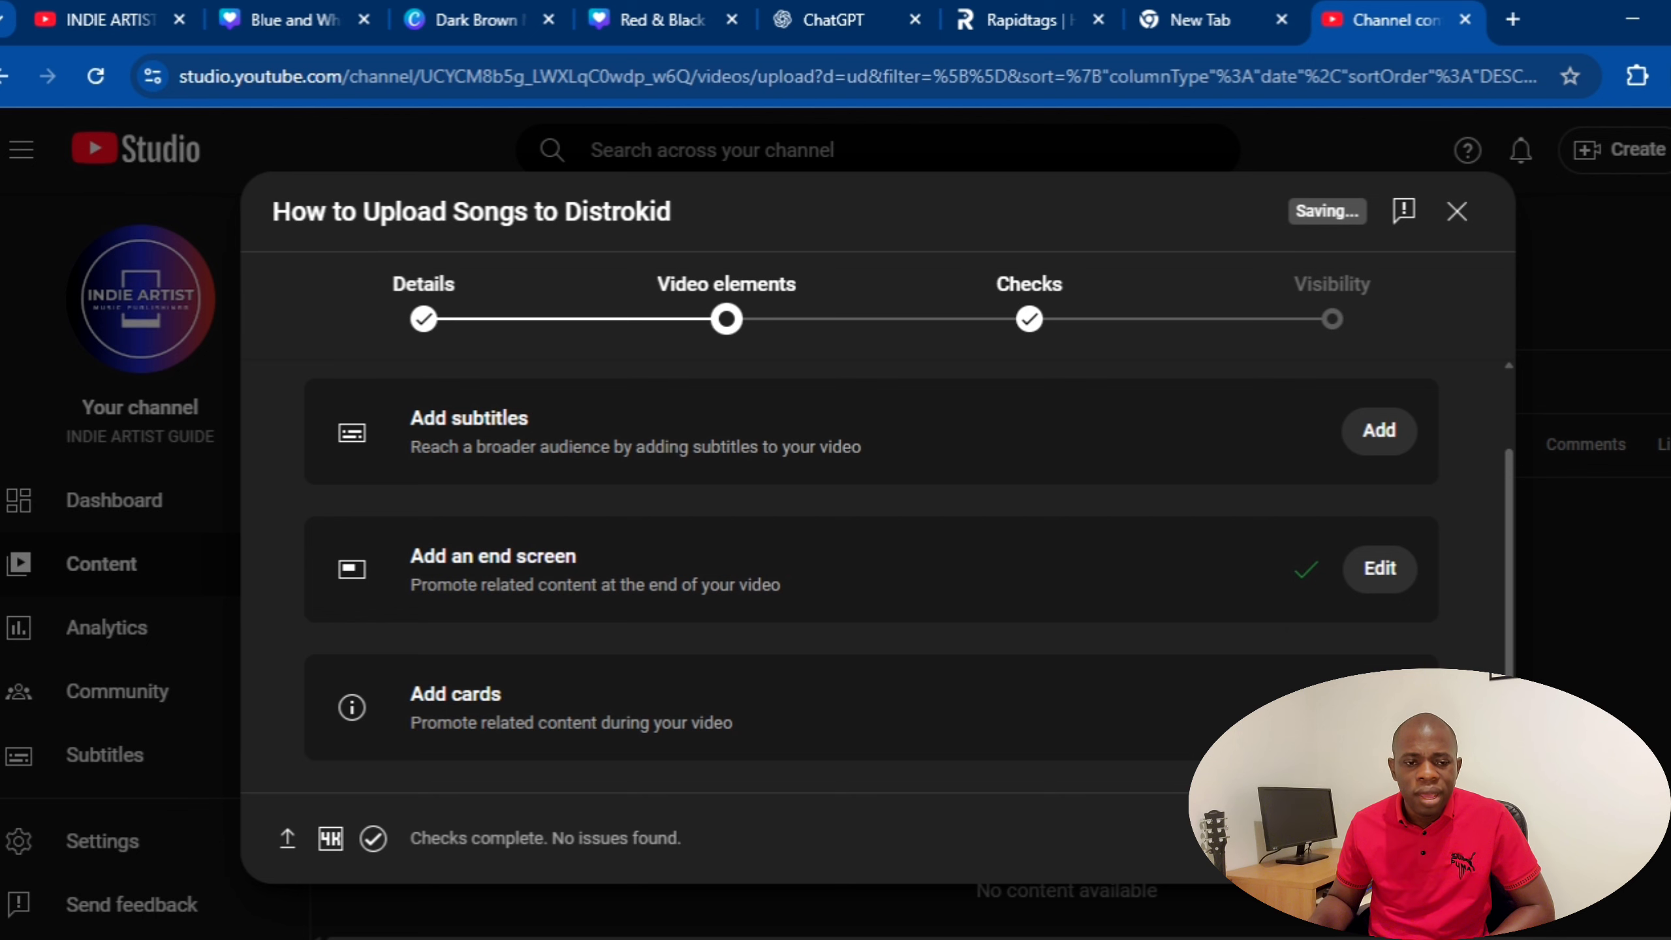
- Add a video card at 0:31:07 linking to the OTITO DIRI CHINEKE official video, found by searching other channels' videos for "fadabarto"
{"action": "left_click", "coordinate": [1379, 706]}
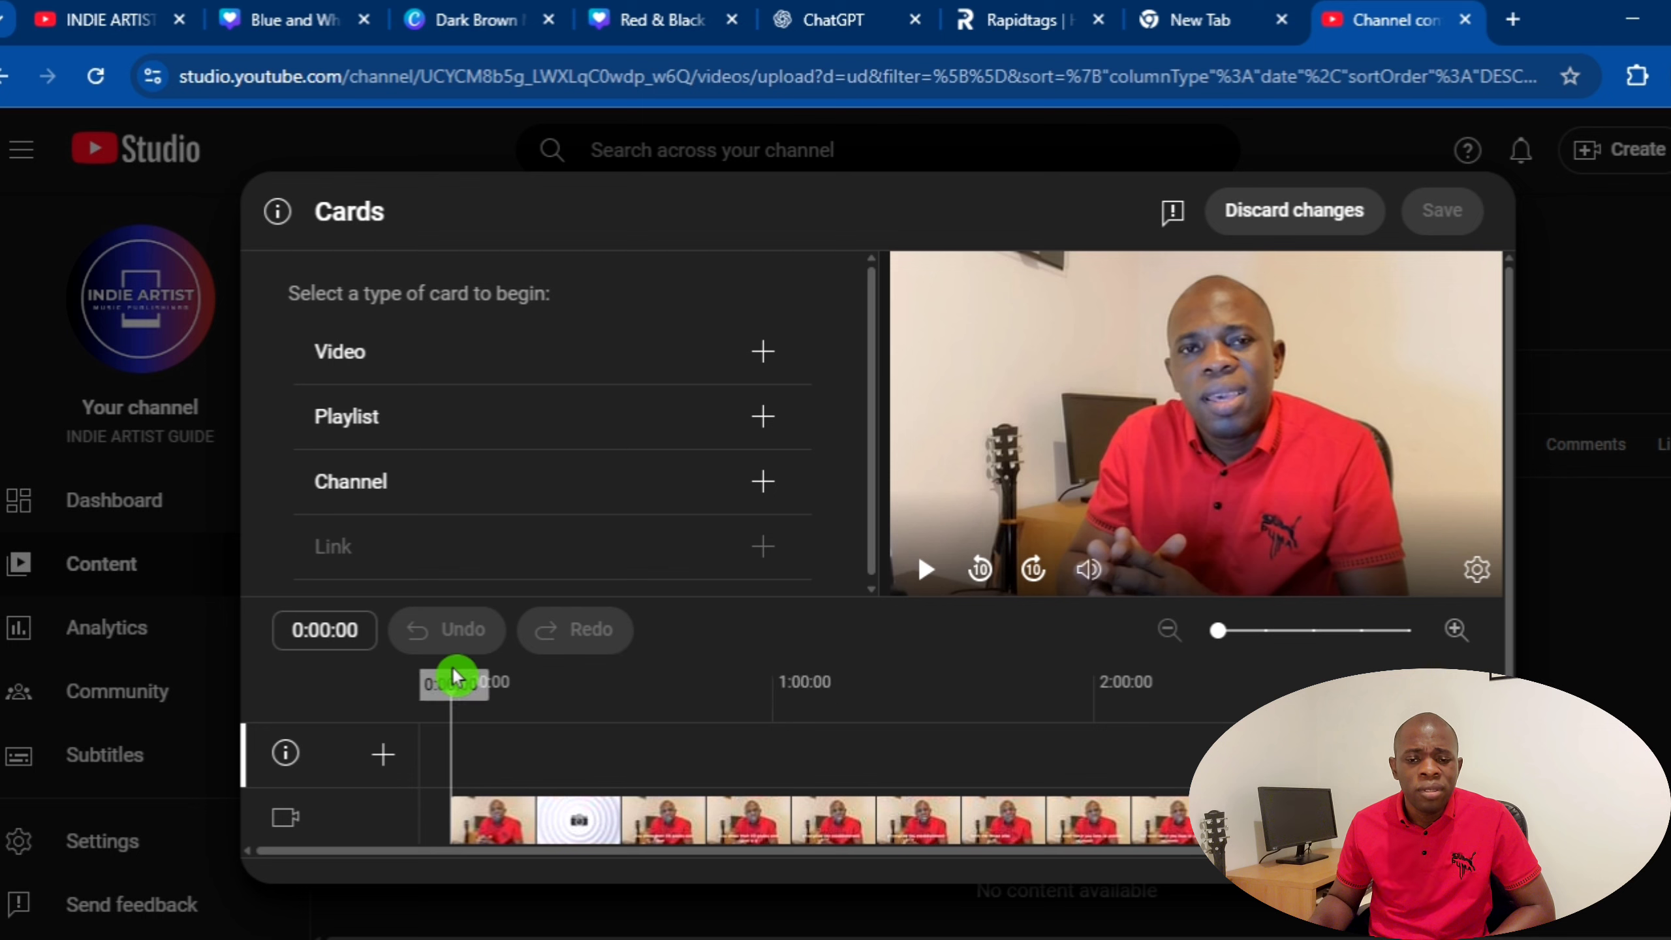
{"action": "left_click_drag", "start_coordinate": [451, 690], "coordinate": [616, 713]}
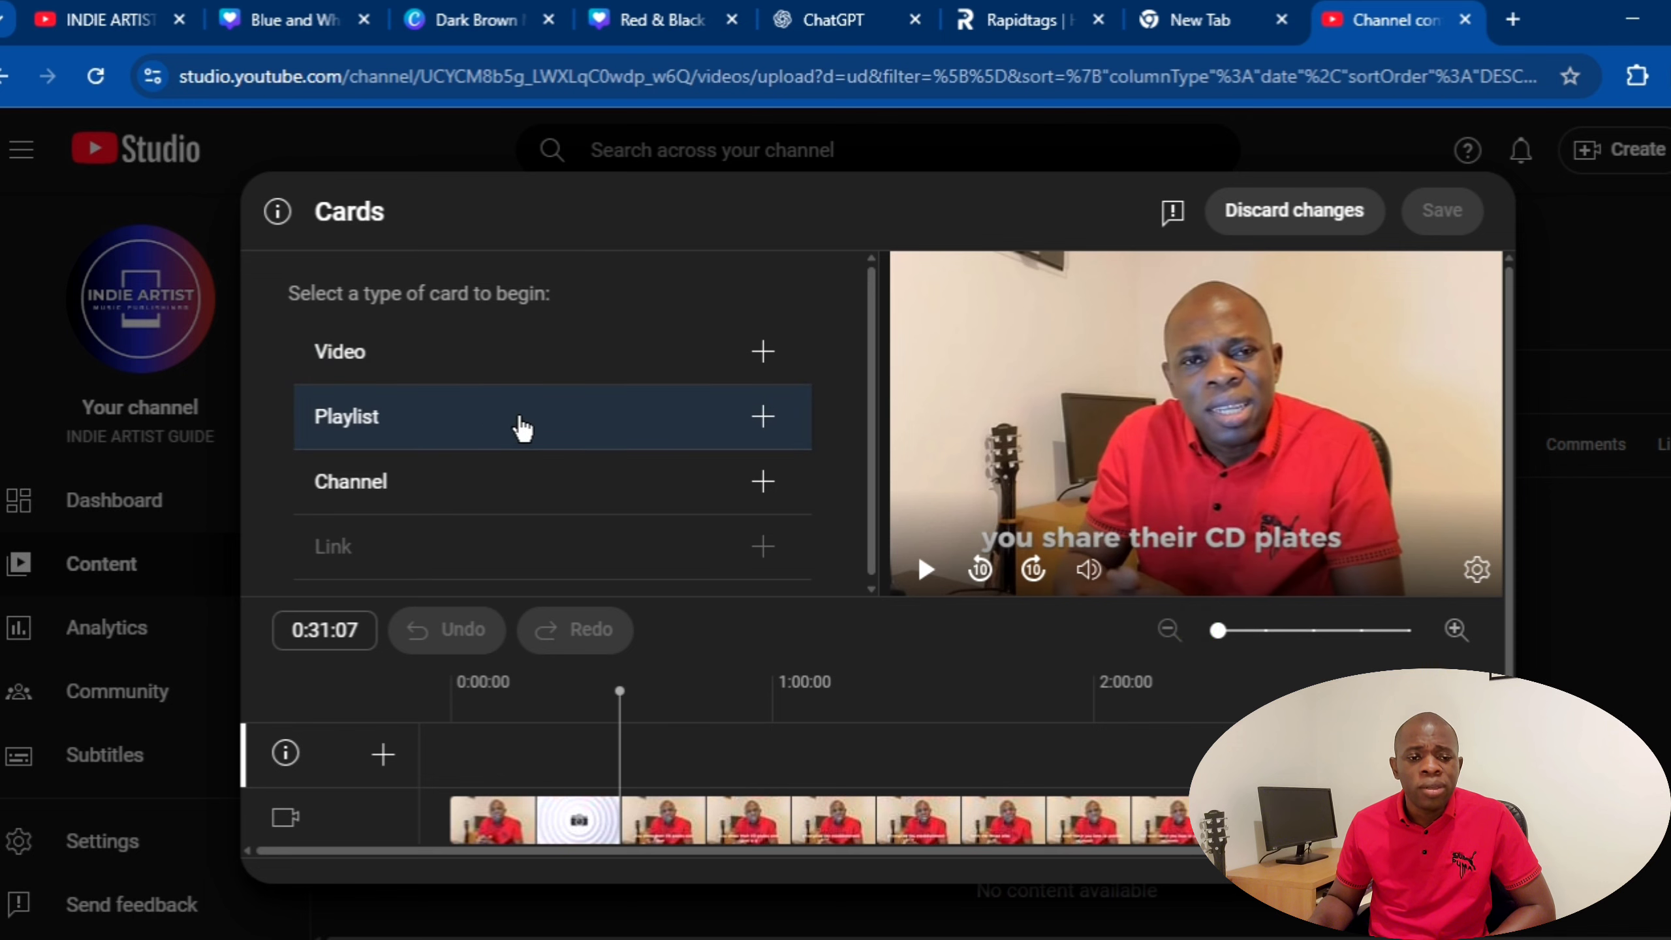
{"action": "left_click", "coordinate": [457, 365]}
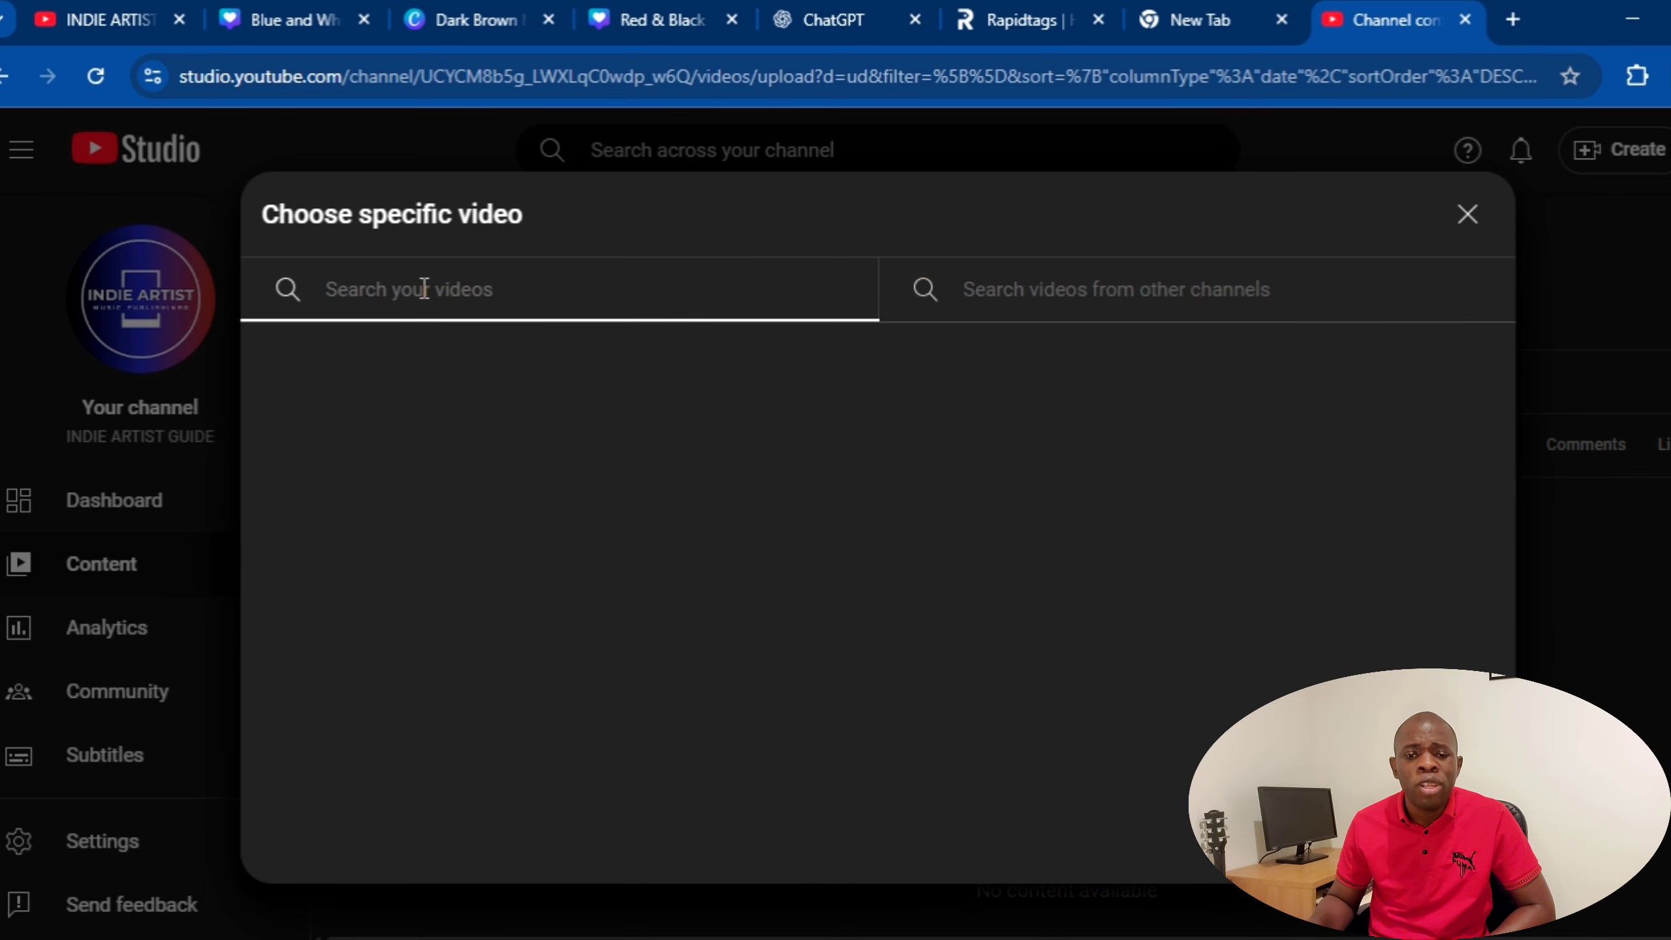
{"action": "left_click", "coordinate": [1116, 297]}
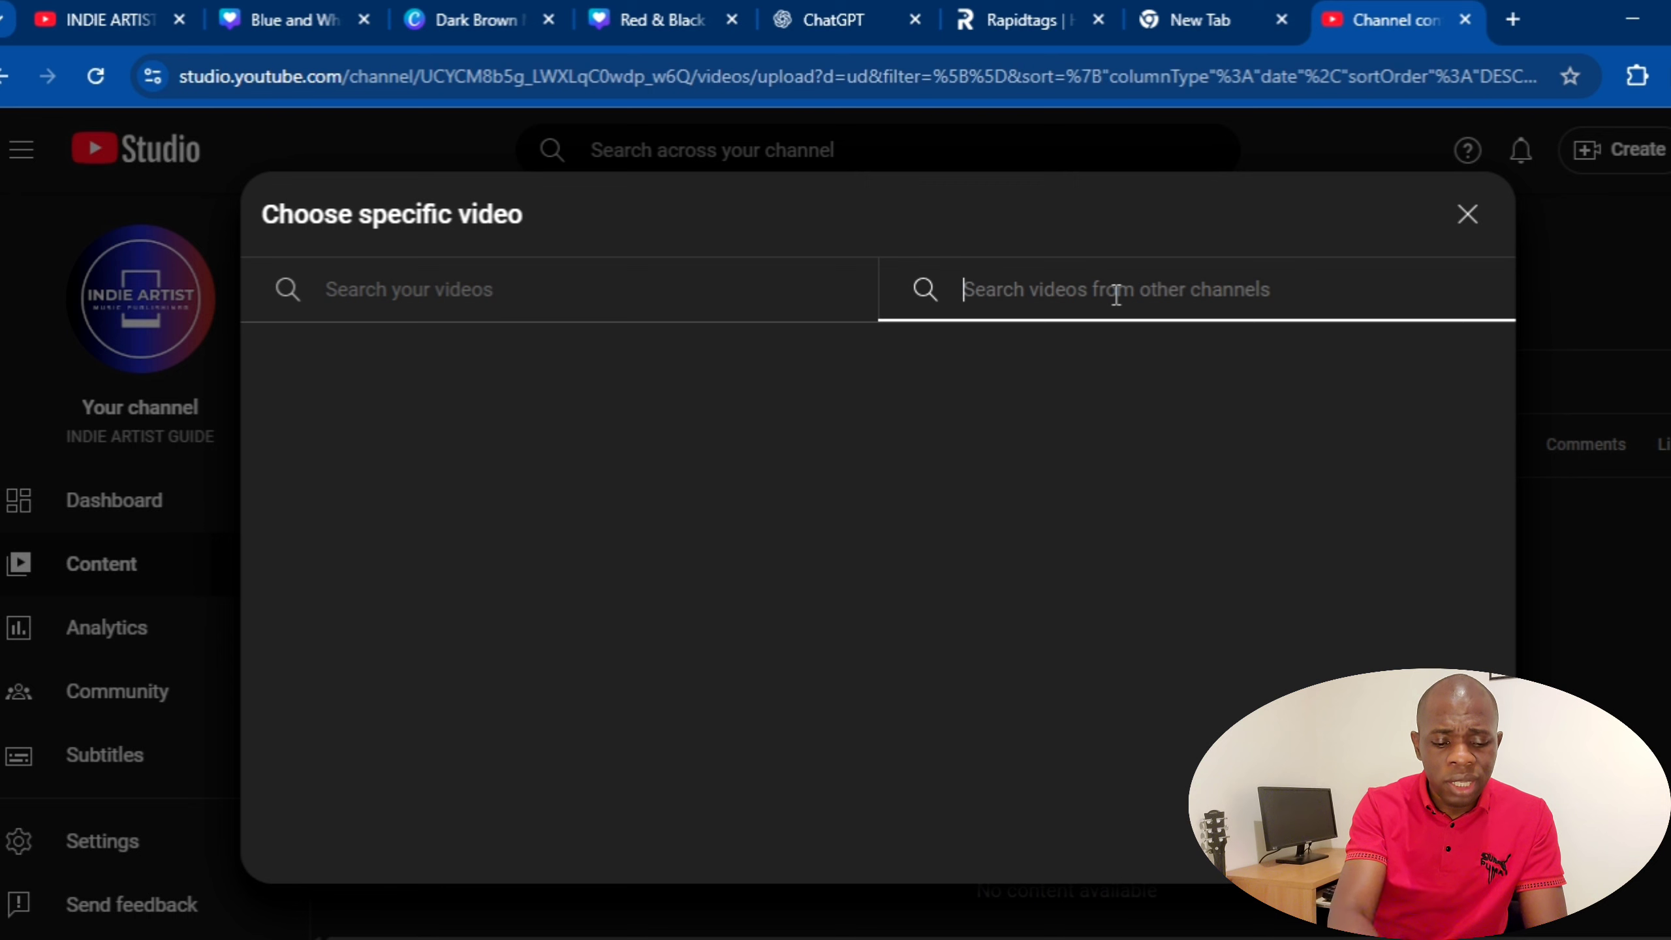
{"action": "type", "text": "f"}
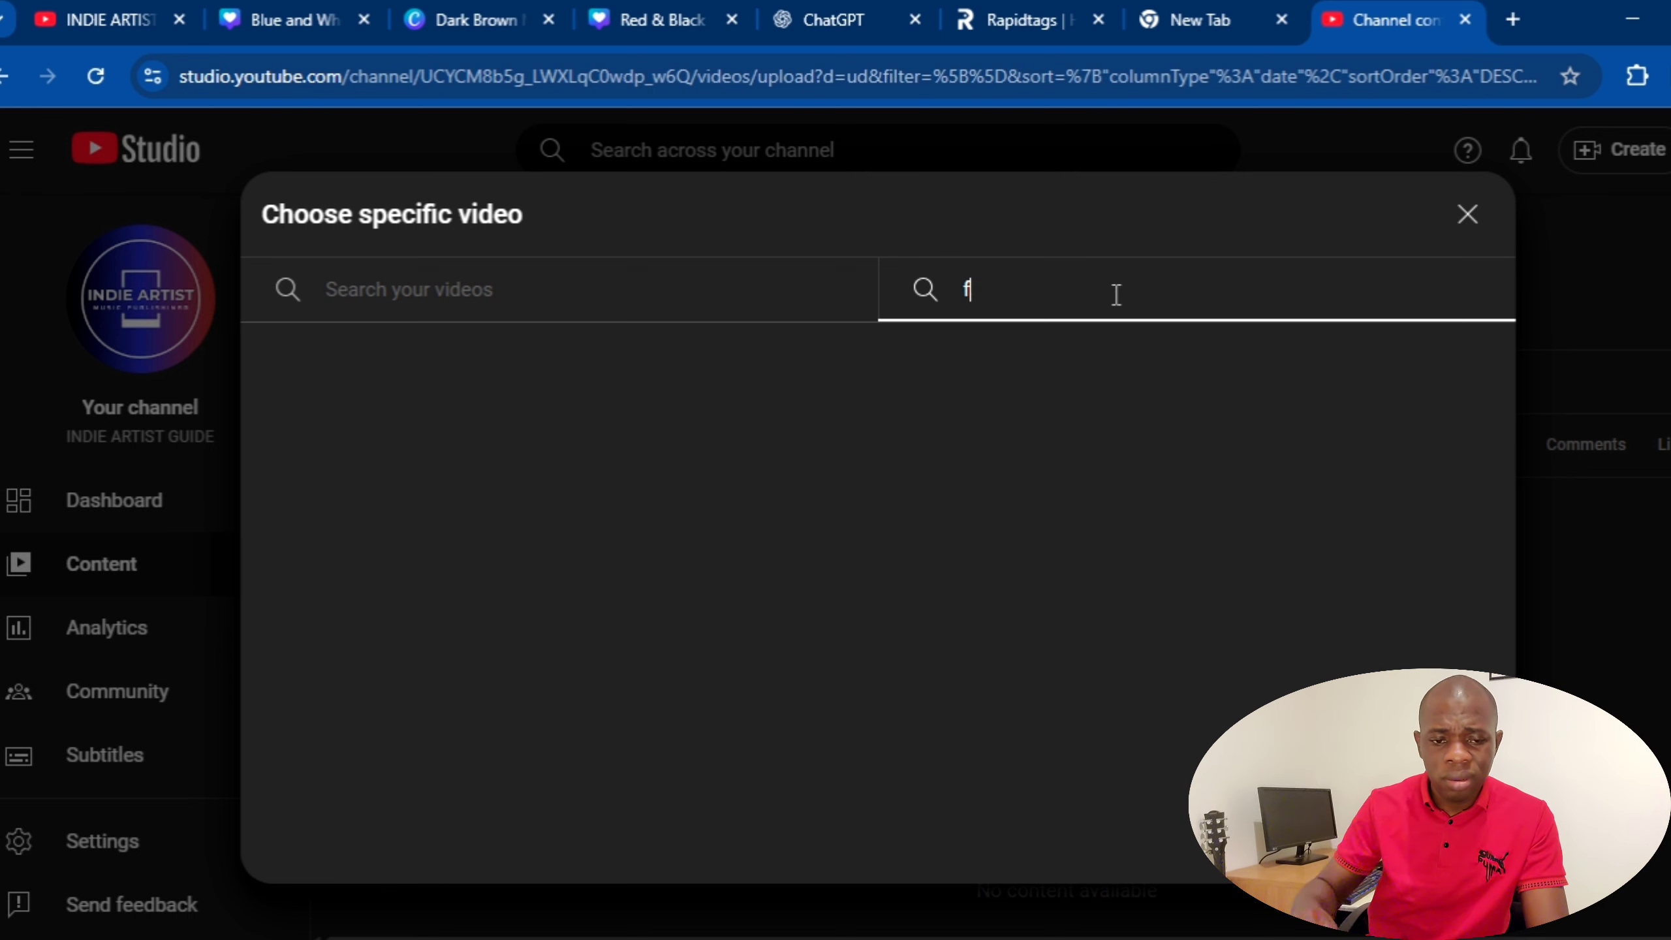
{"action": "type", "text": "adabarto"}
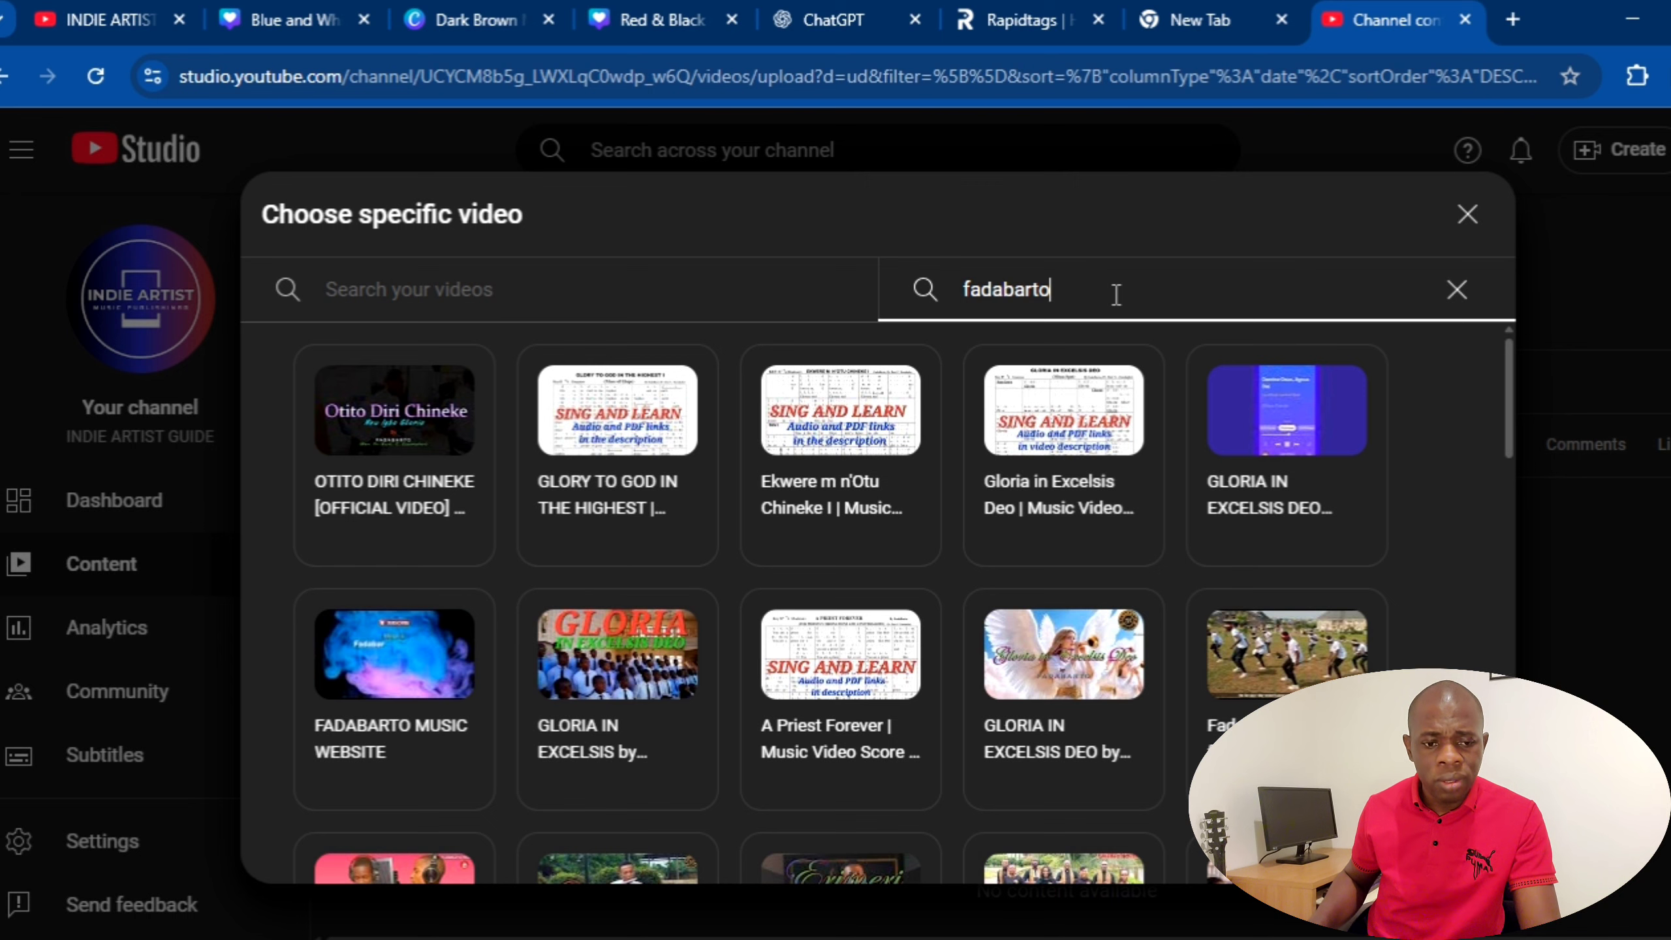
{"action": "left_click", "coordinate": [317, 407]}
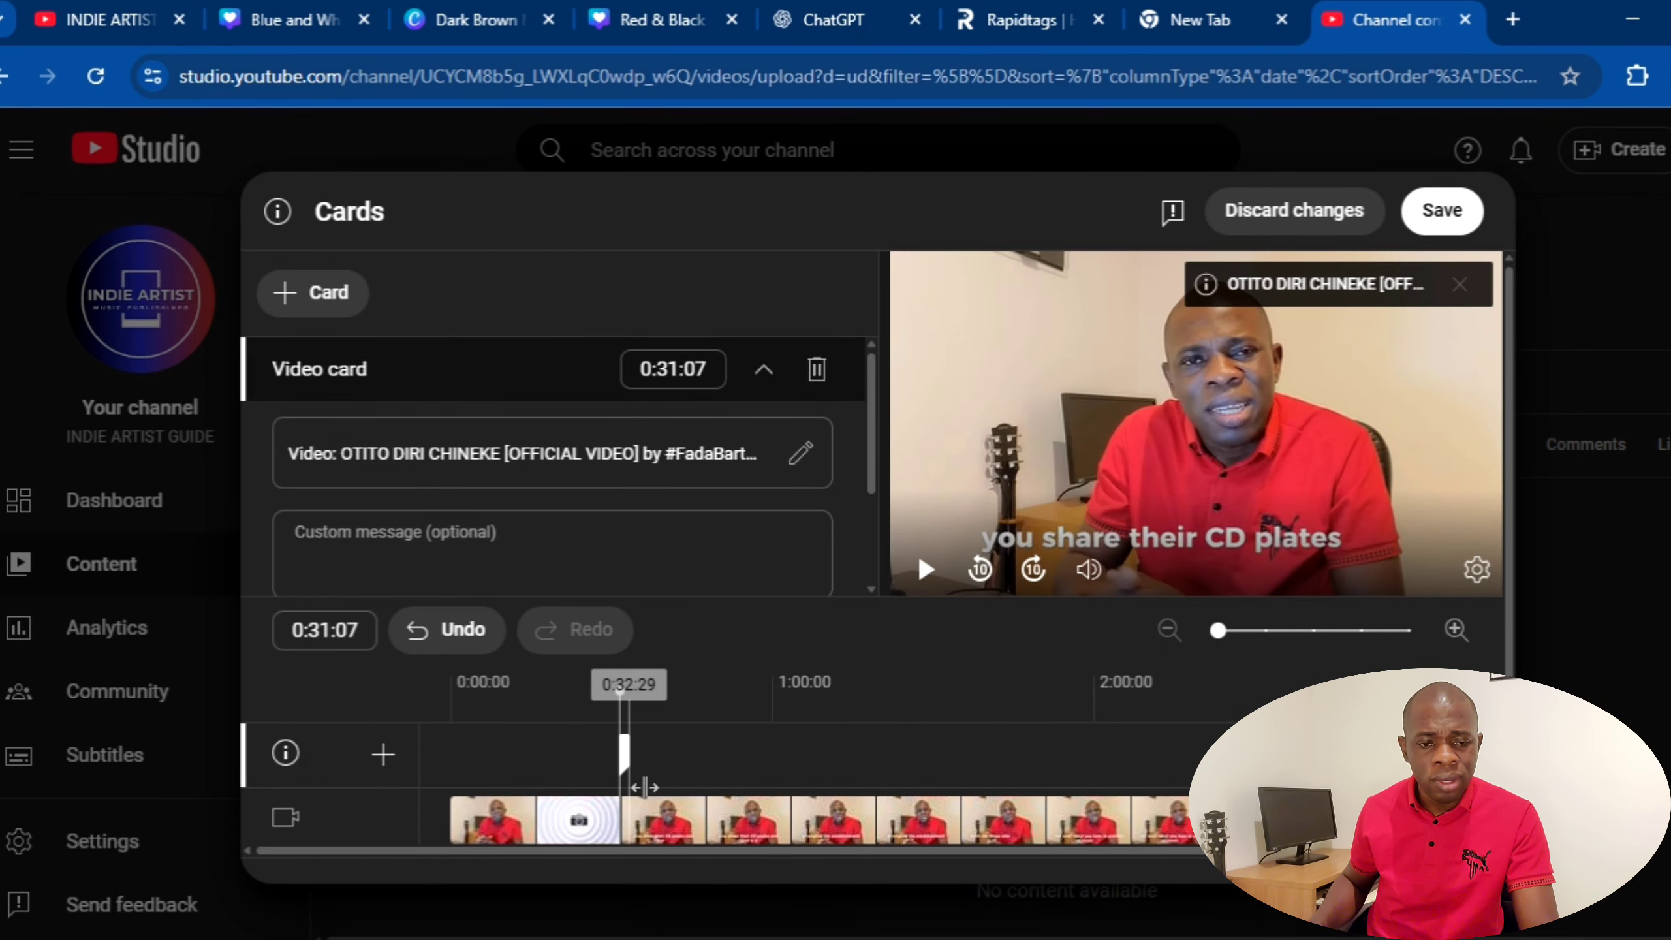
- Select the video card at 0:31:07 on the timeline and examine its optional custom message and teaser text settings
{"action": "left_click", "coordinate": [859, 749]}
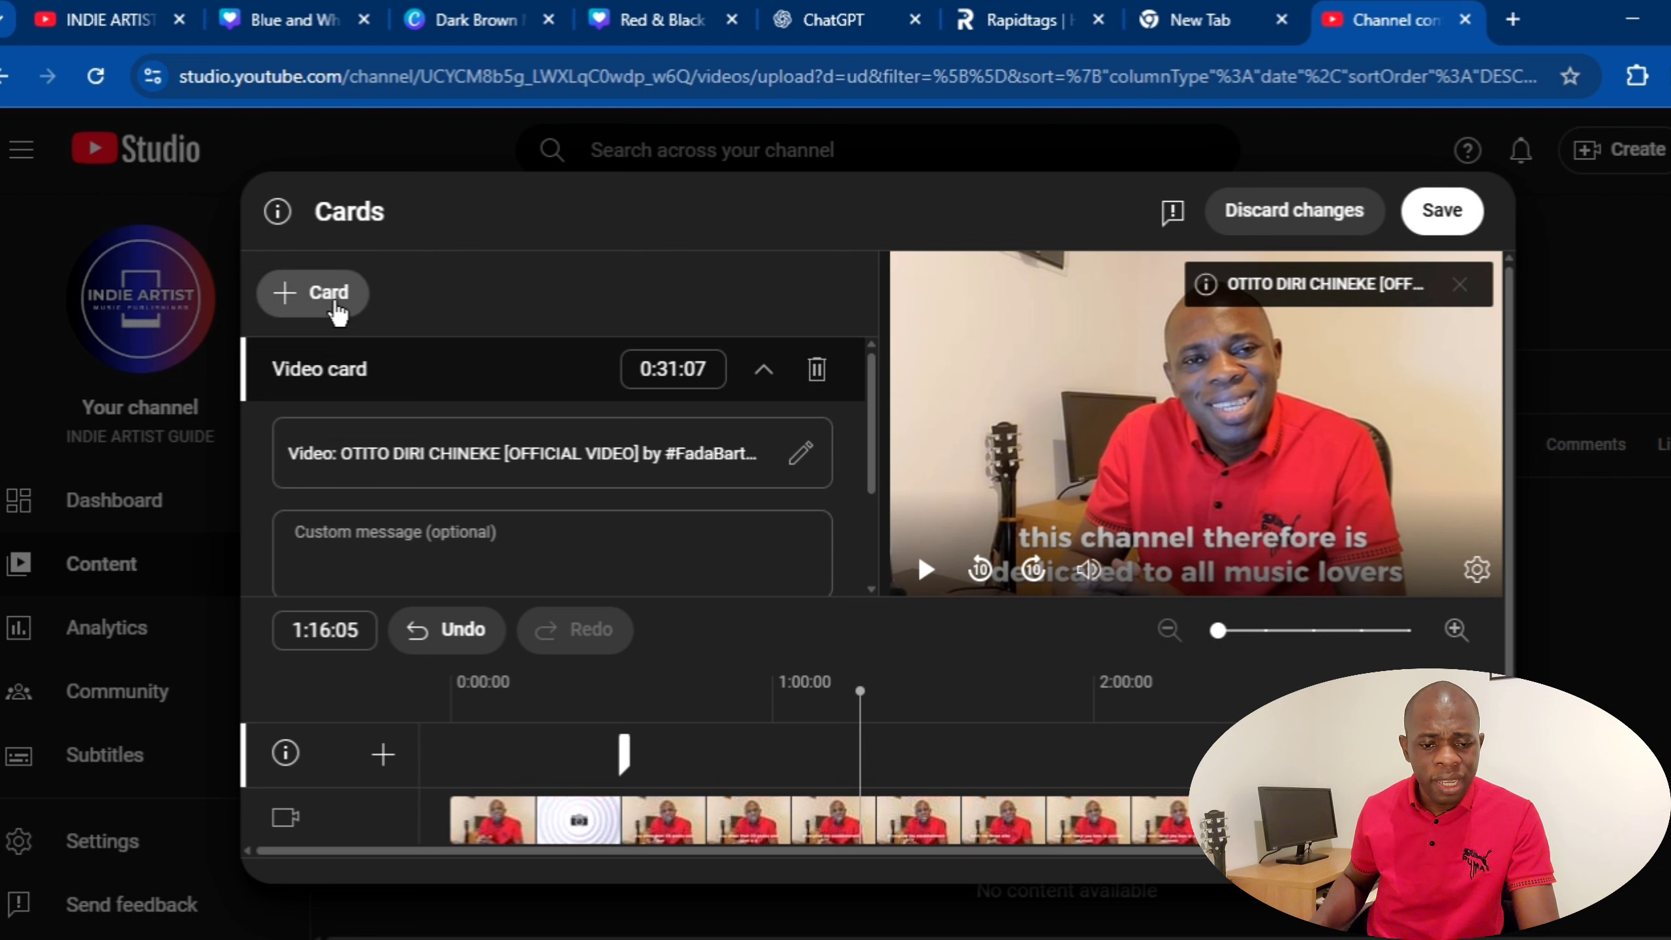
{"action": "left_click", "coordinate": [623, 751]}
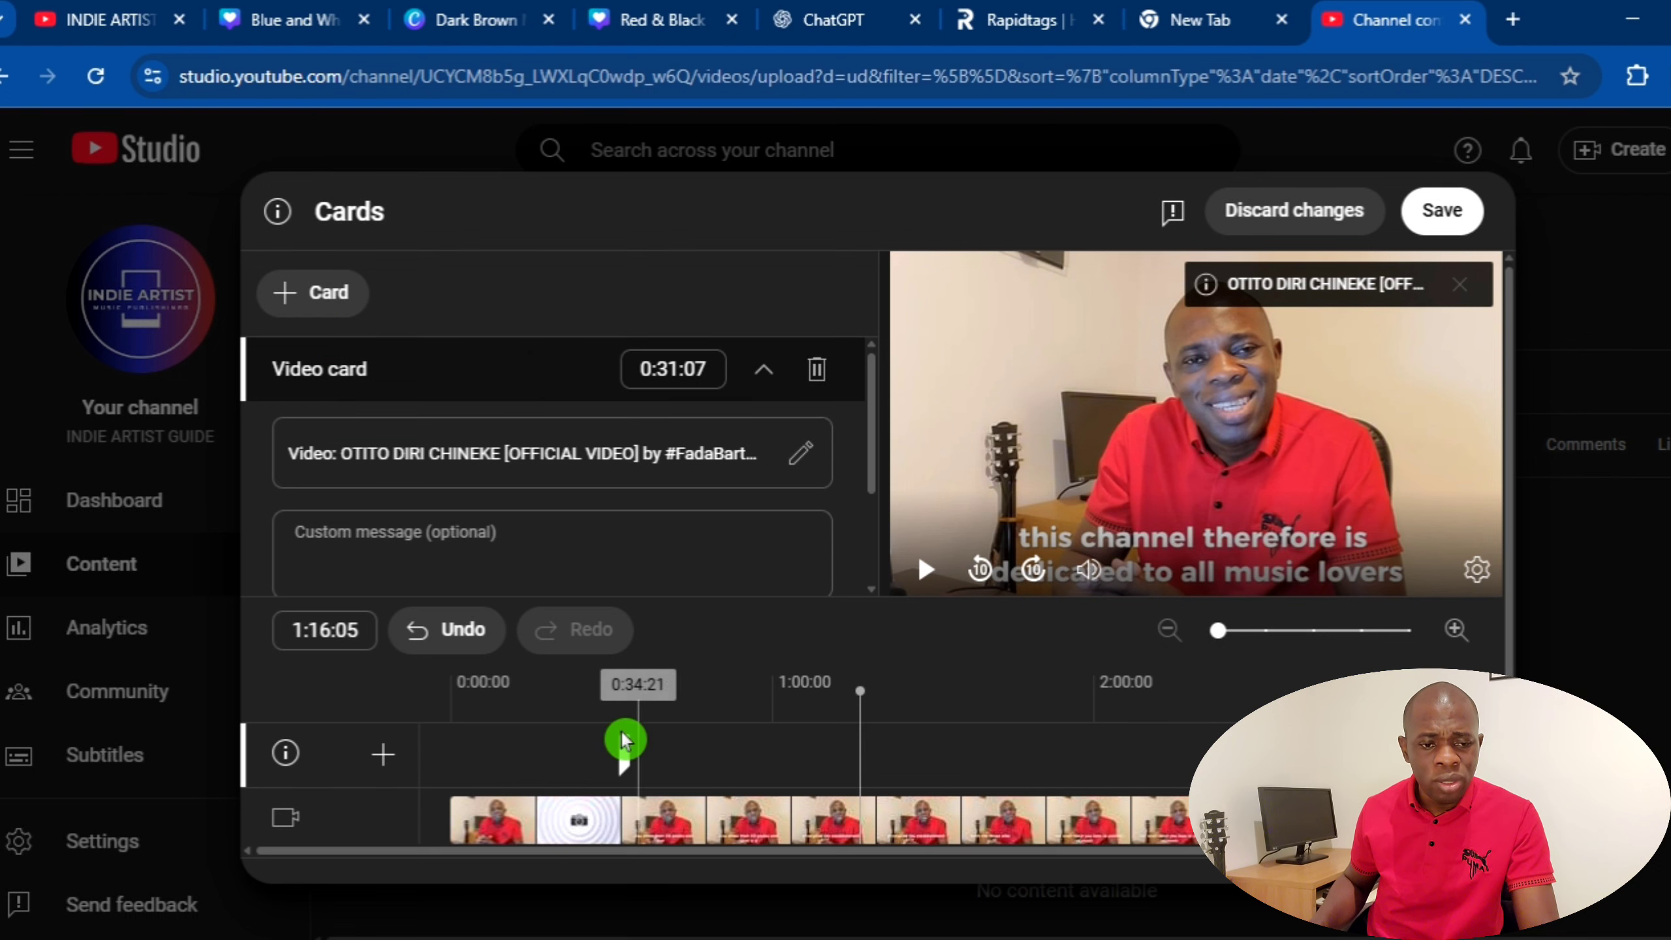
{"action": "left_click", "coordinate": [864, 439]}
{"action": "scroll", "coordinate": [866, 451], "scroll_direction": "down", "scroll_amount": 1}
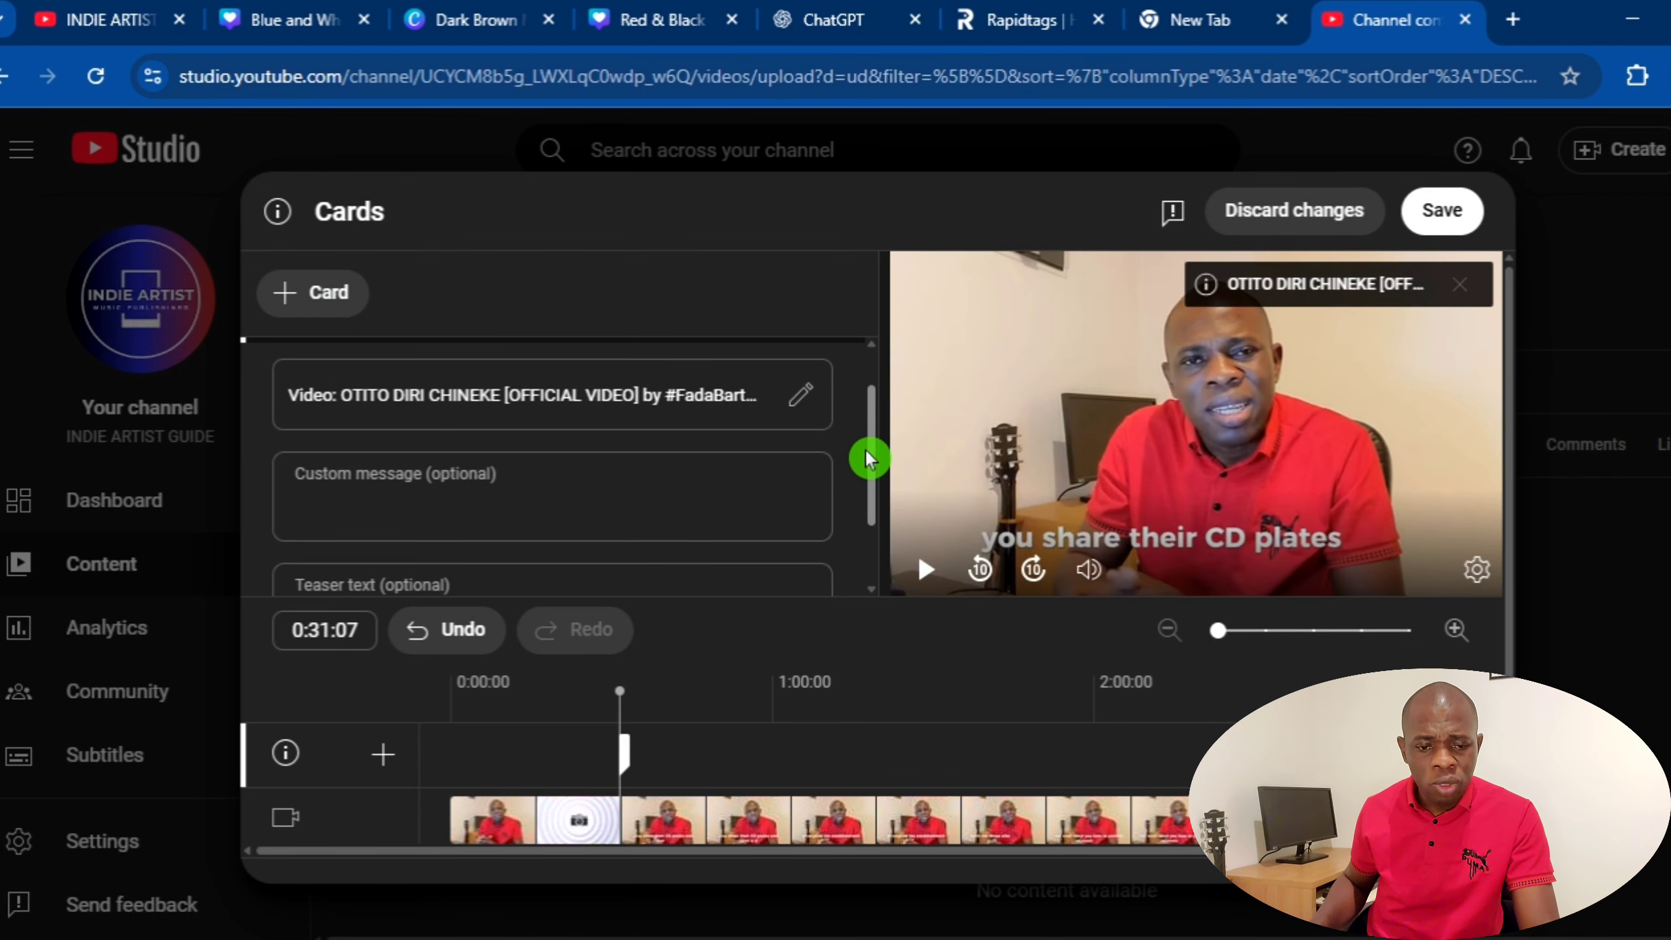